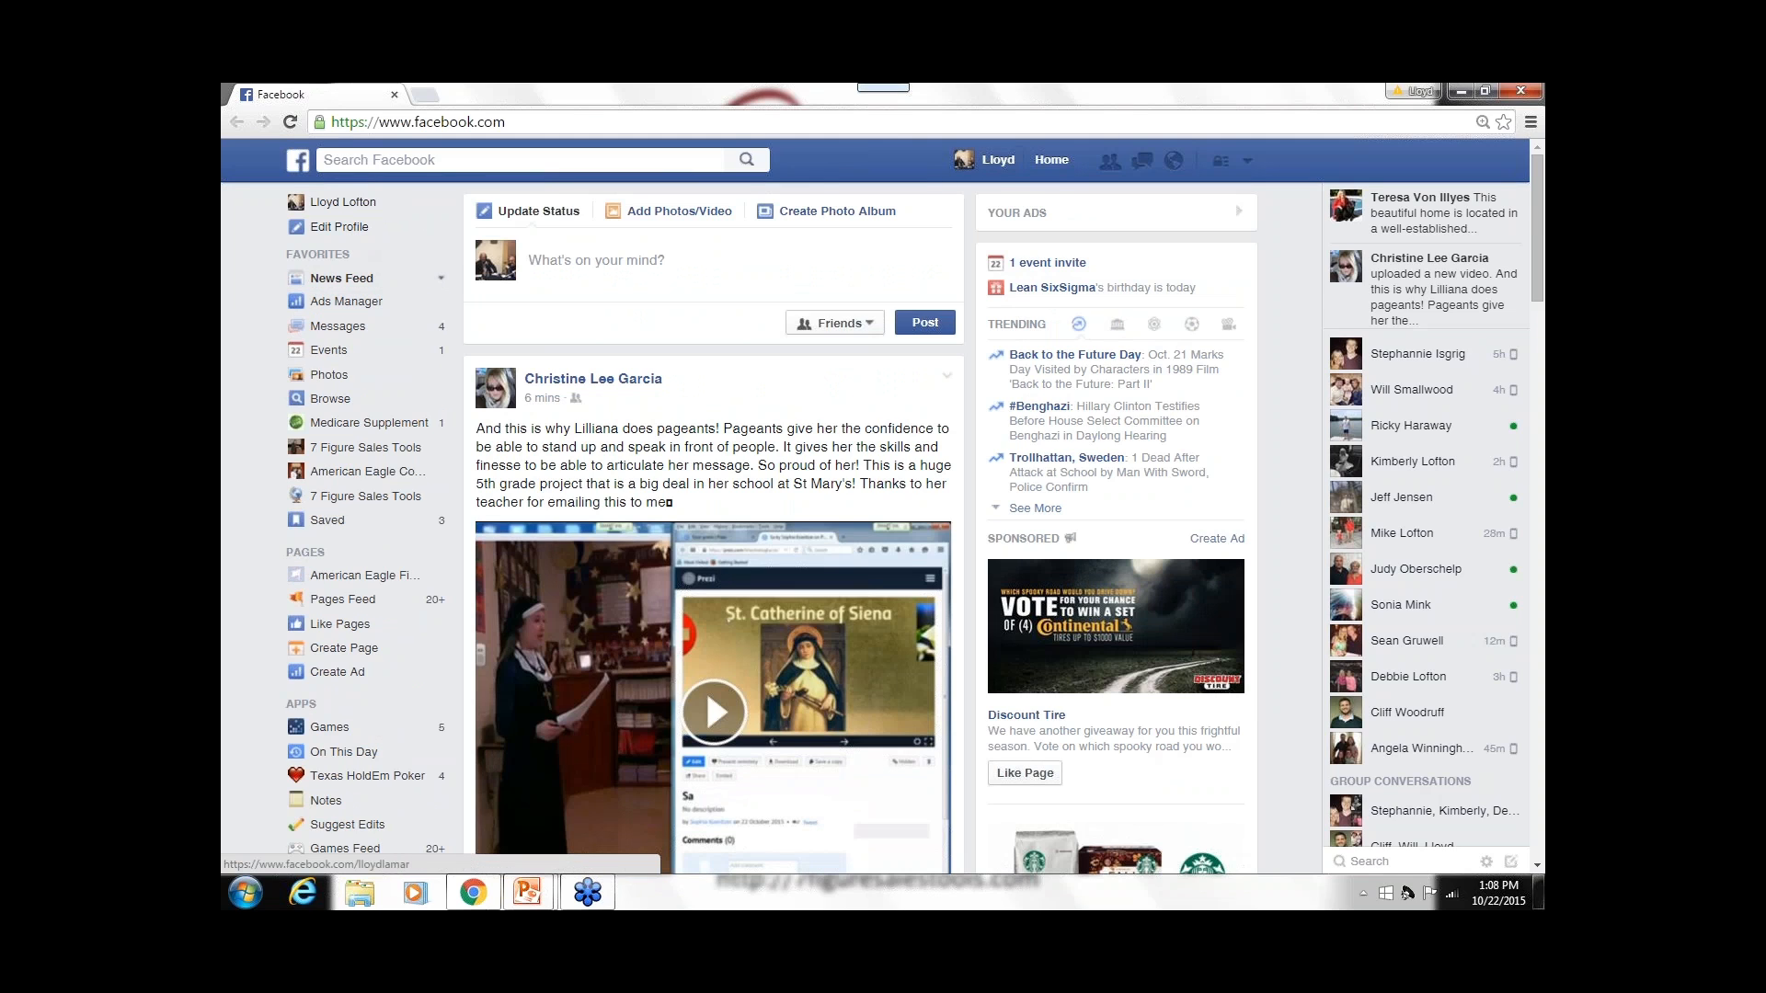
- View the account owner's profile page and return to the home feed
click(995, 164)
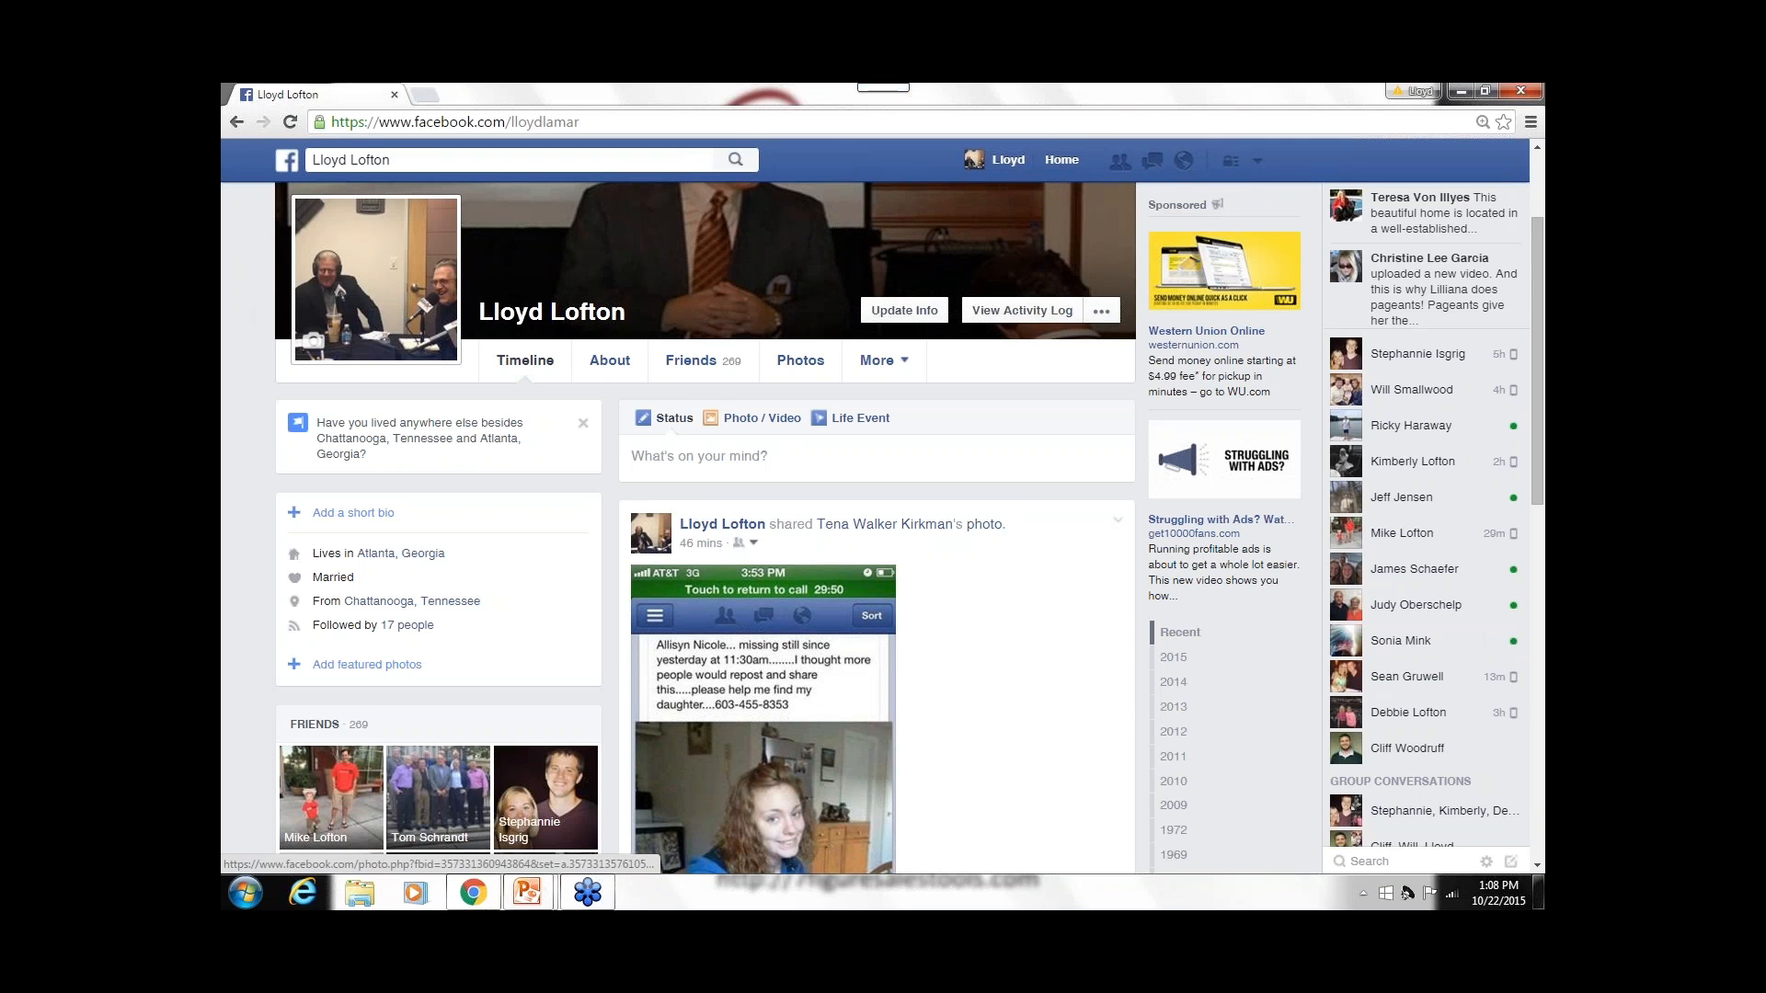
click(1062, 165)
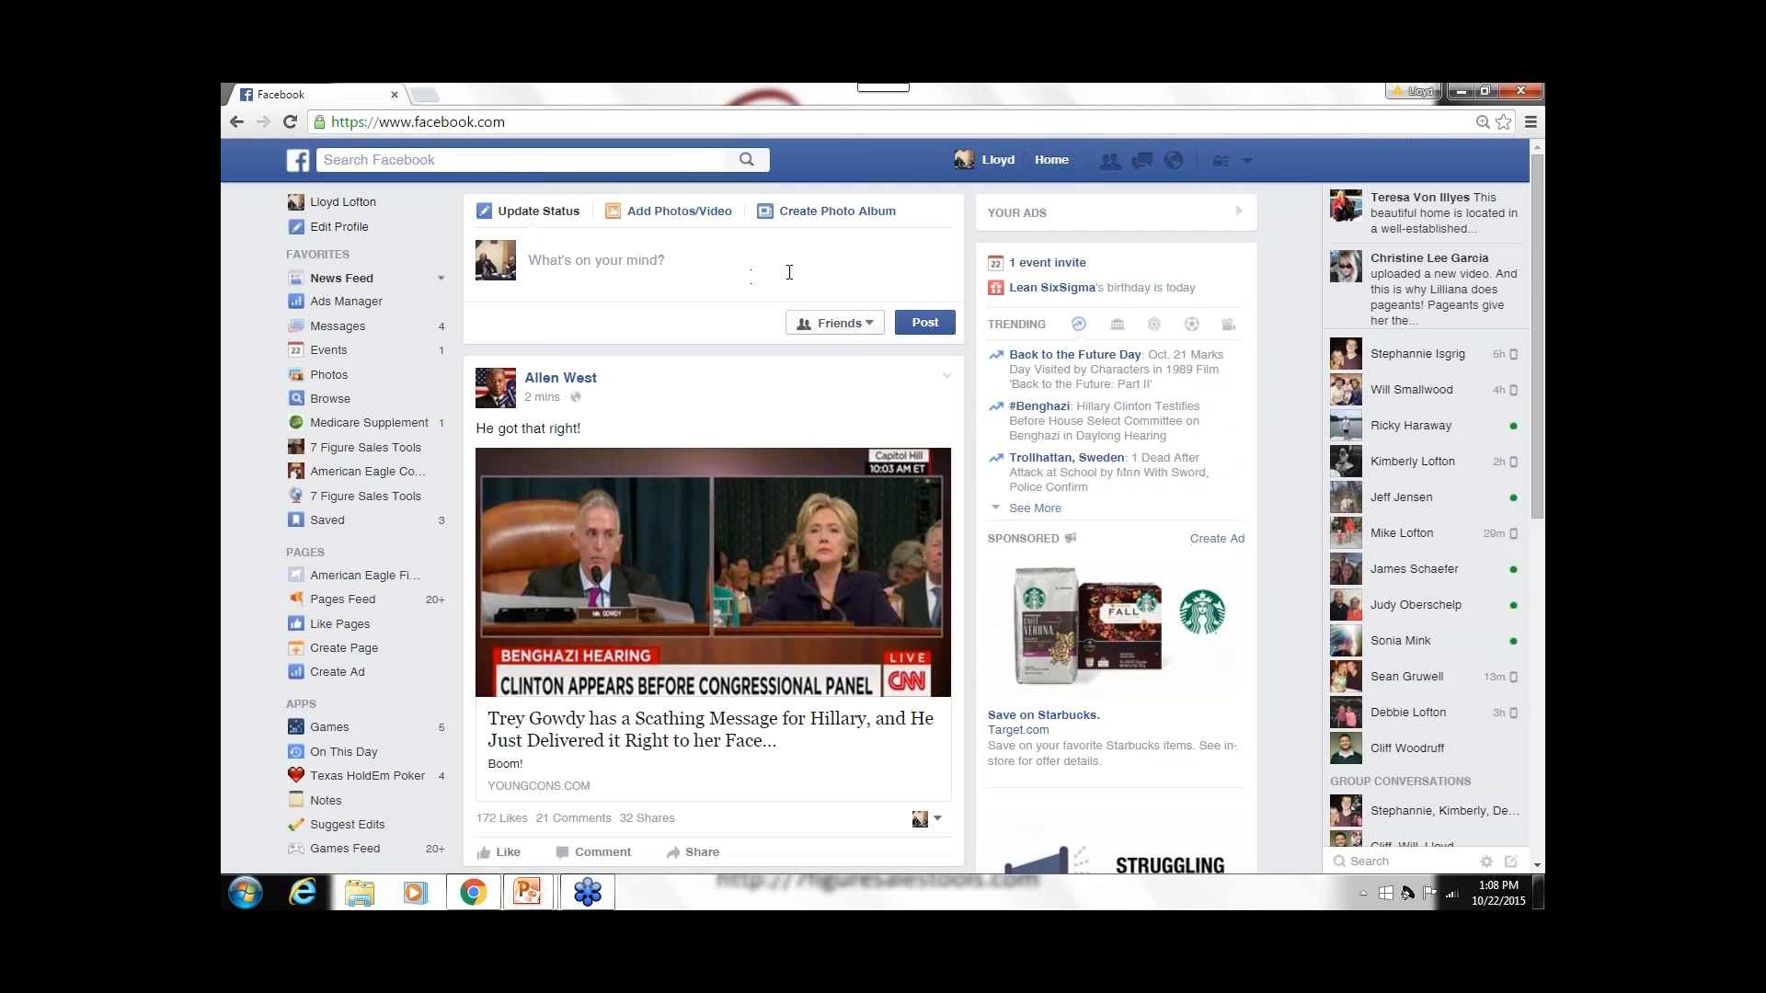
- Open Ads Manager, dismiss the columns tip and view the performance of the active Website Conversions campaign
click(347, 303)
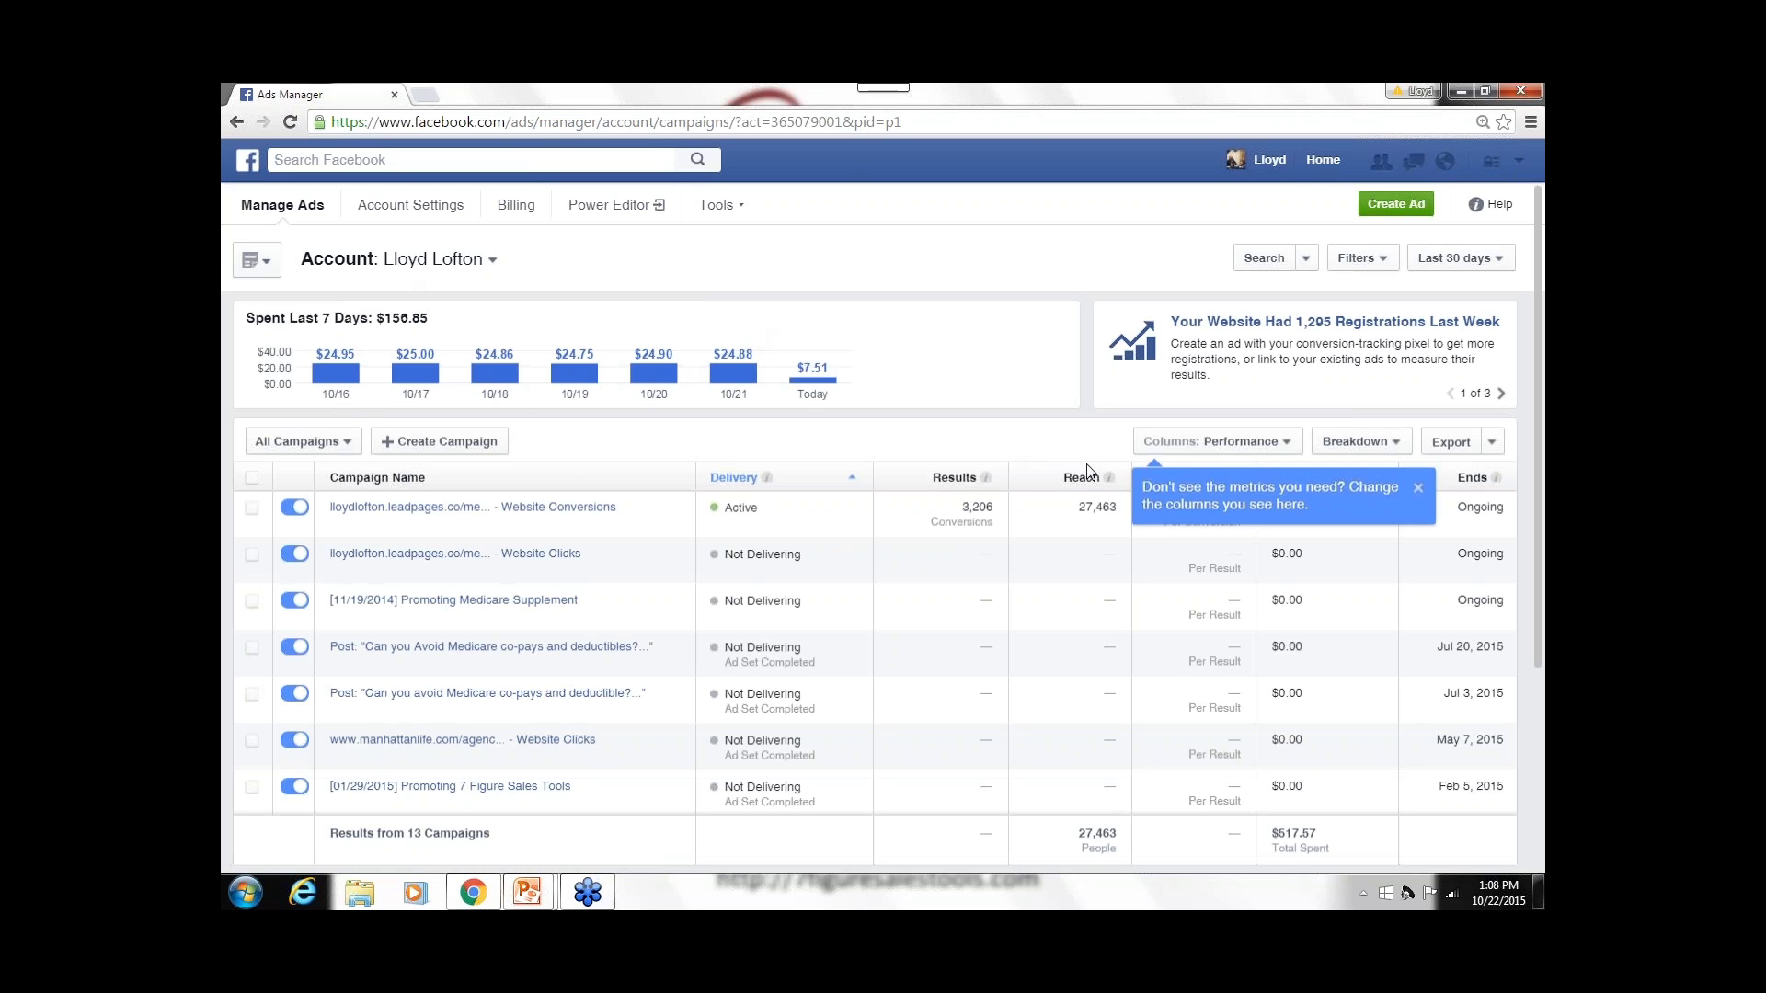
click(1418, 488)
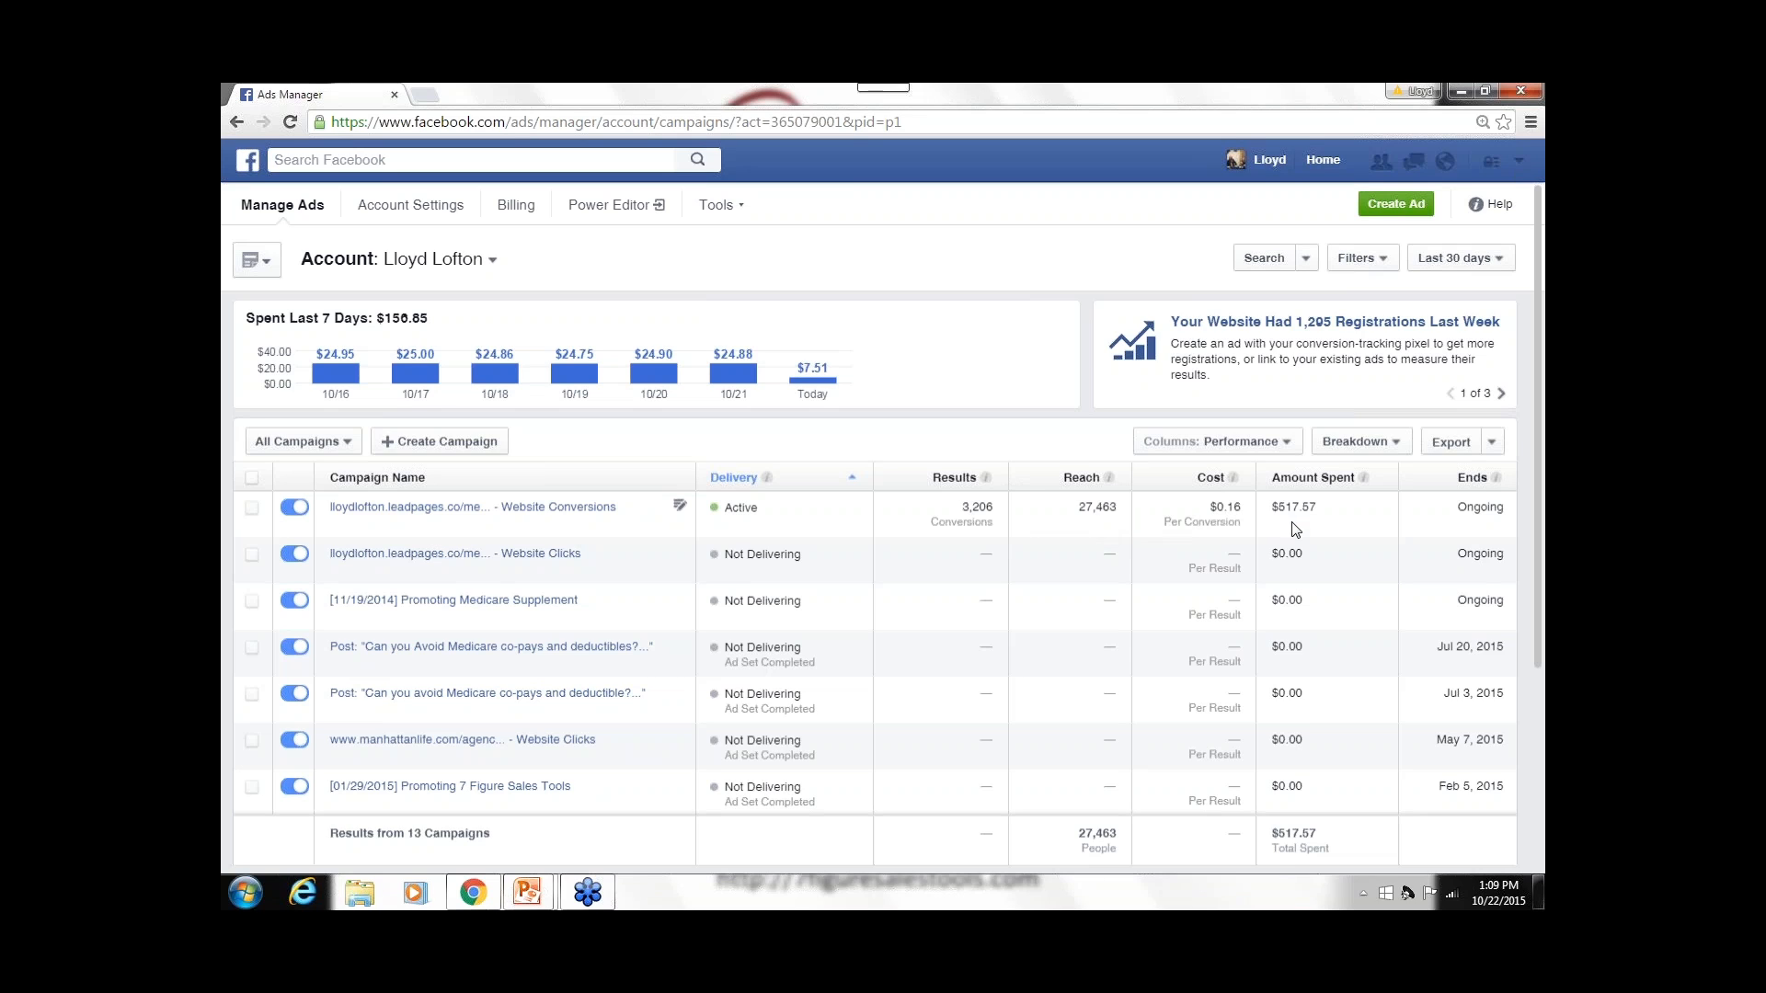
click(462, 518)
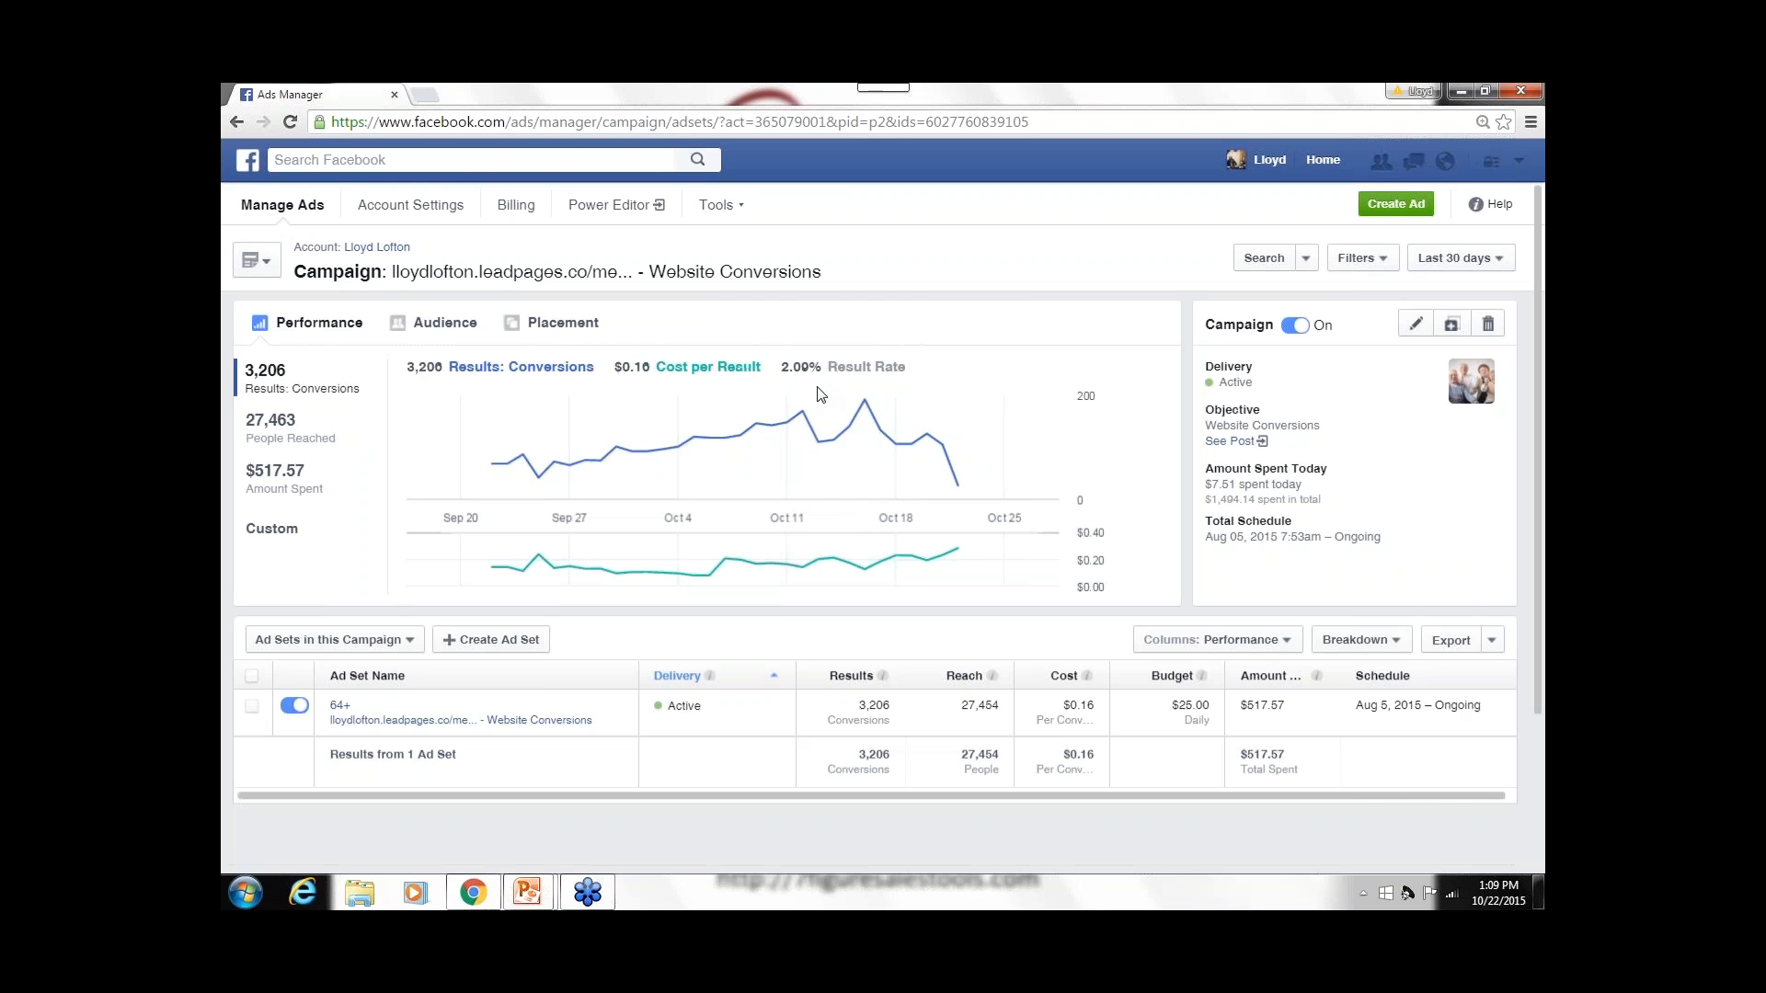
- Start a new ad campaign with the objective "Send people to your website"
click(1397, 208)
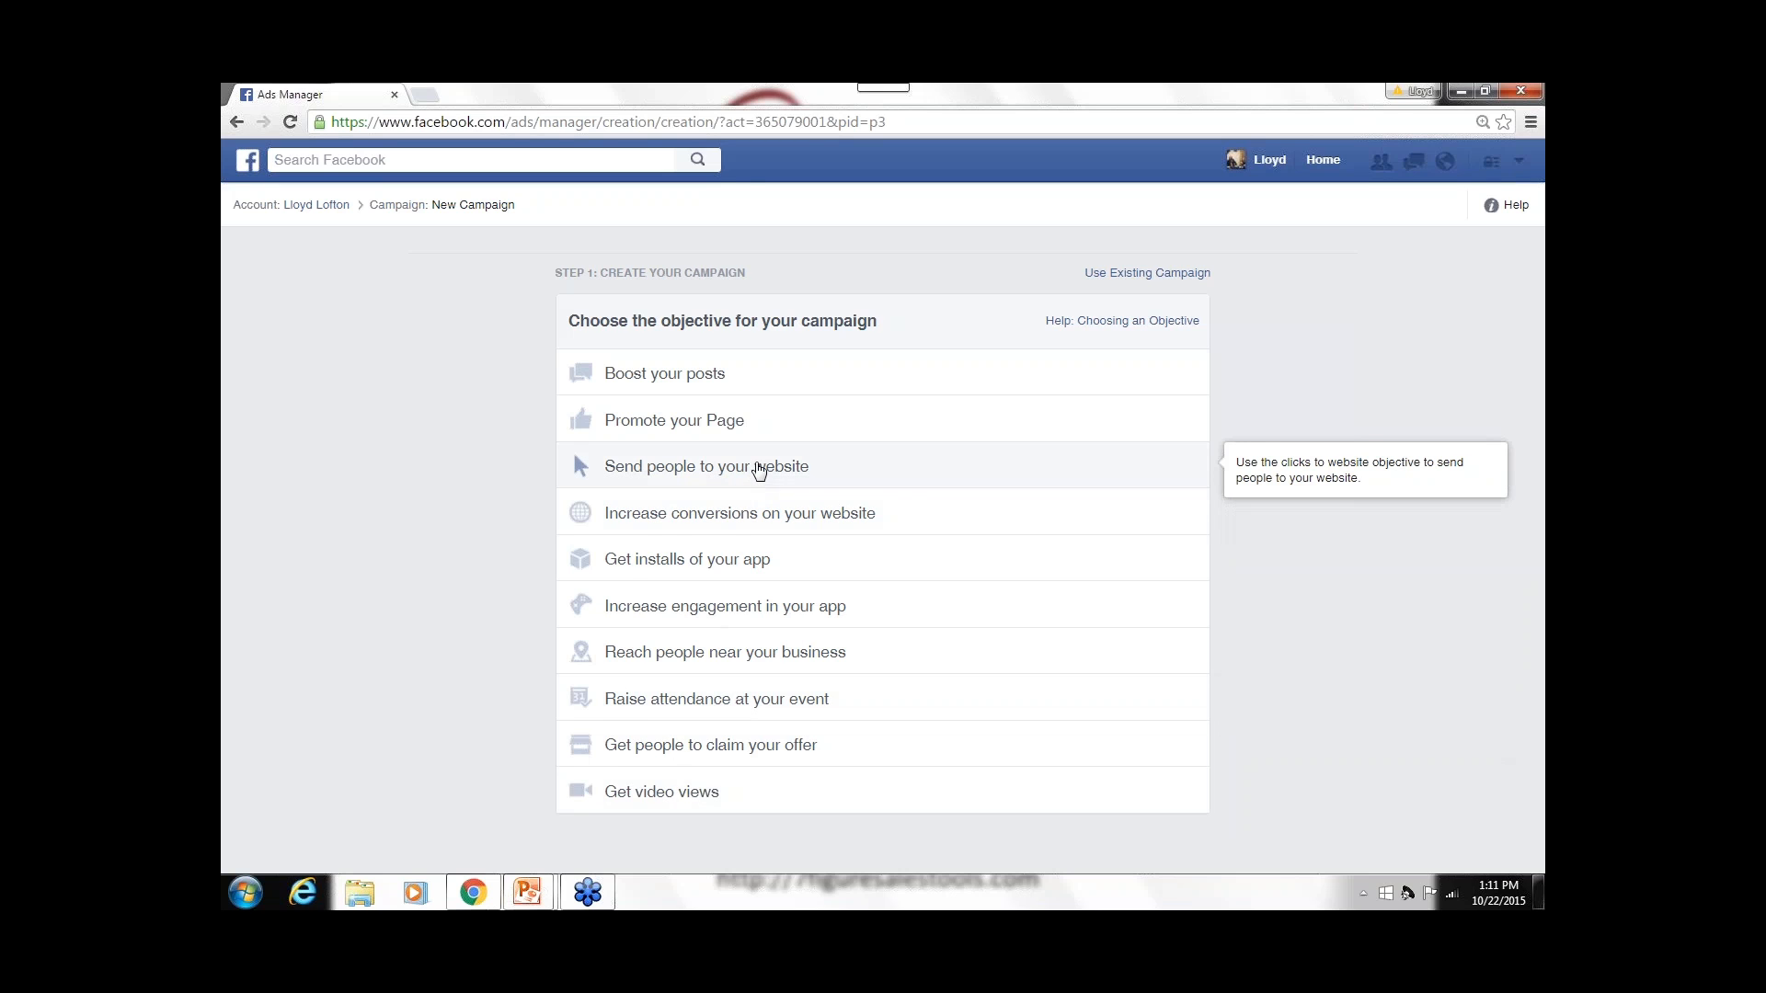
click(759, 471)
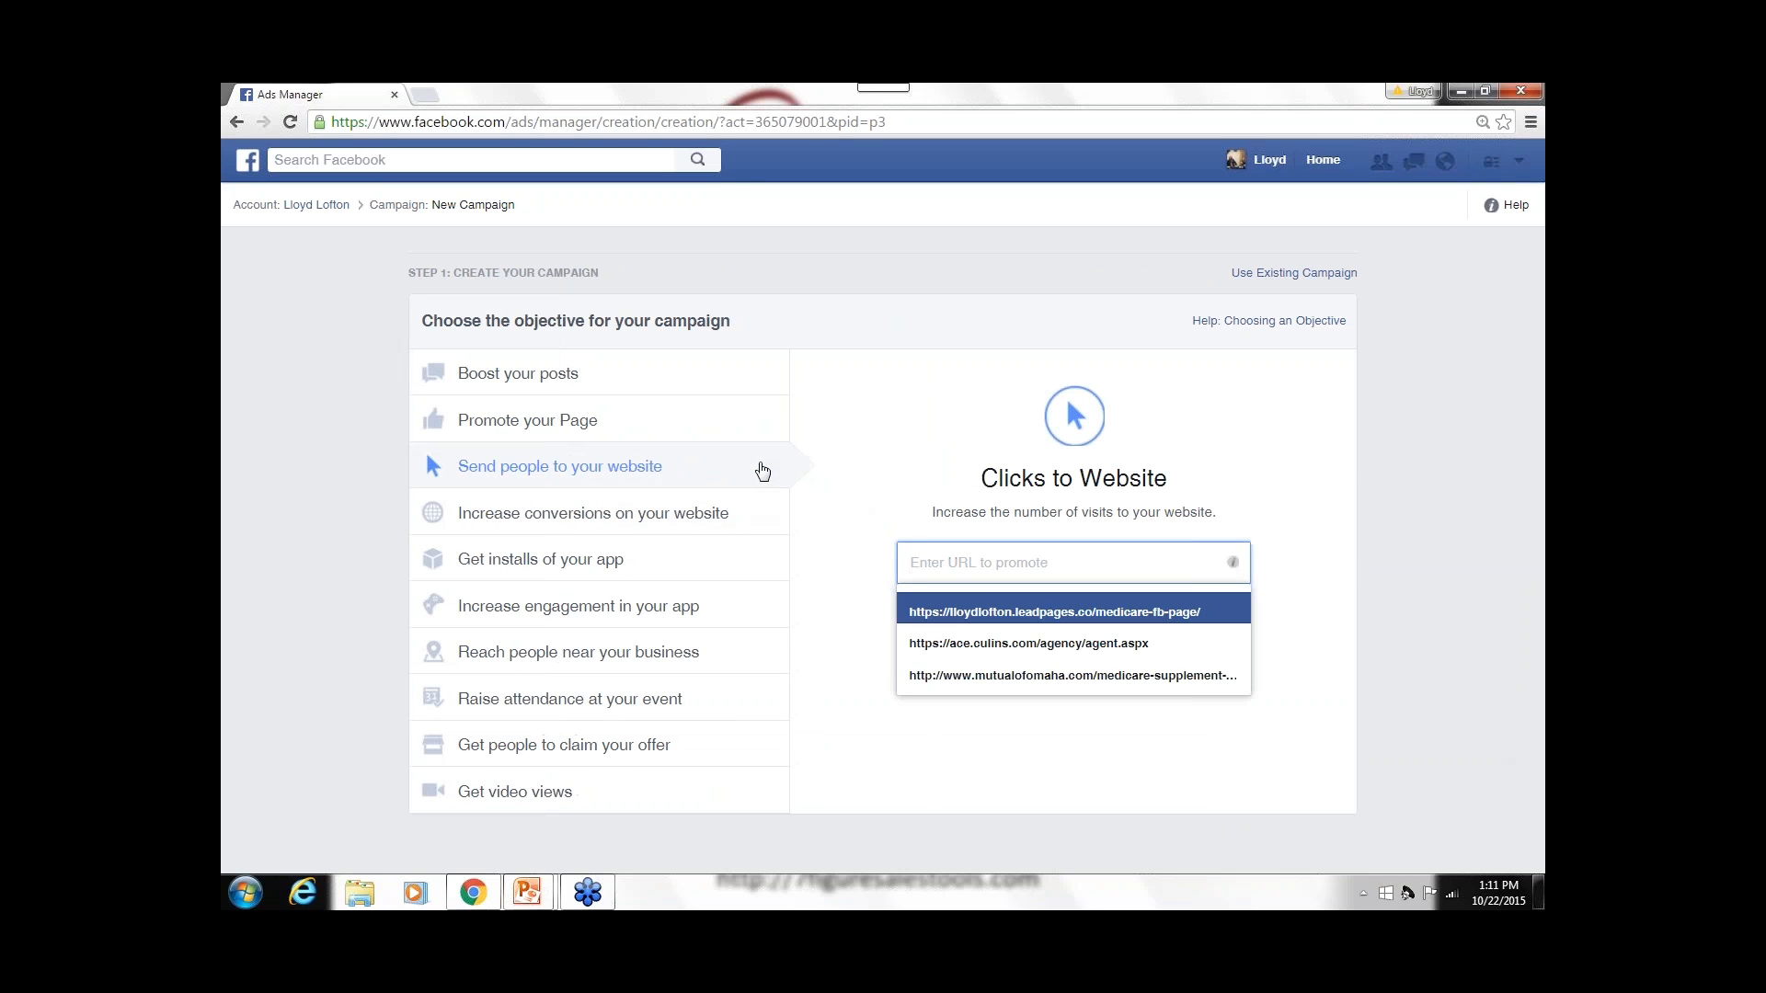
- Load 7figuresalestools.com in a new browser tab and copy its web address
click(423, 96)
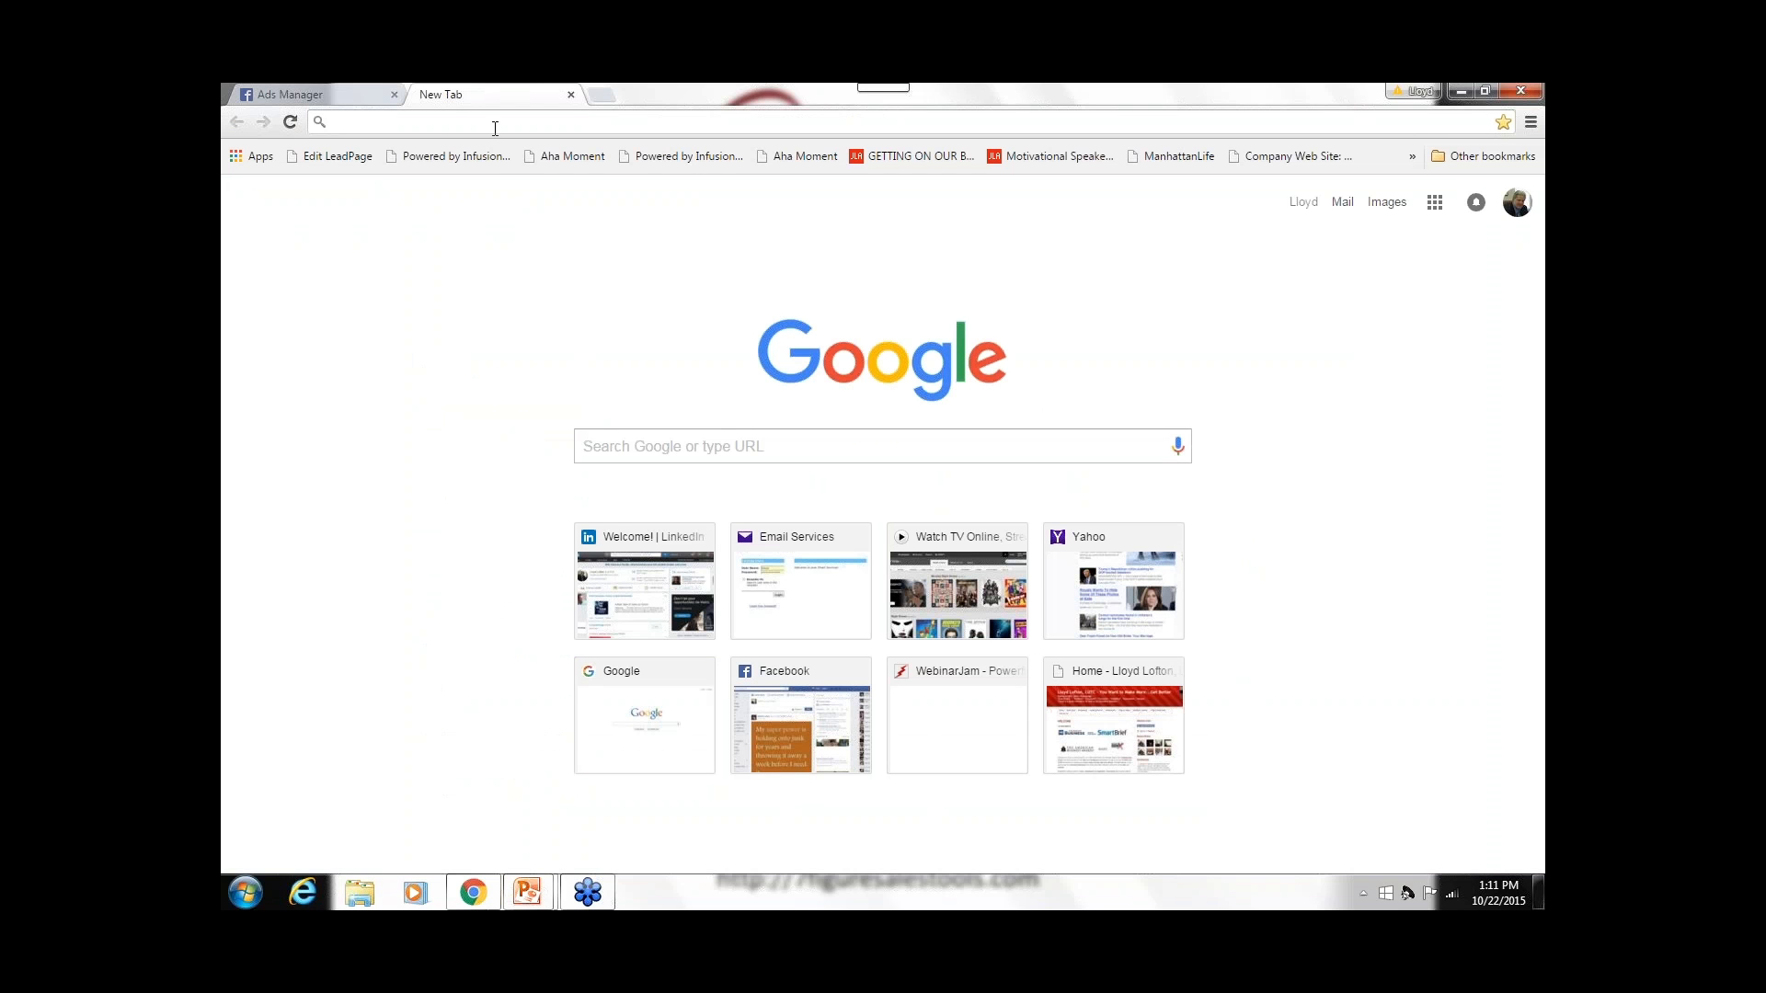
text(7figuresalestools.com)
key(Return)
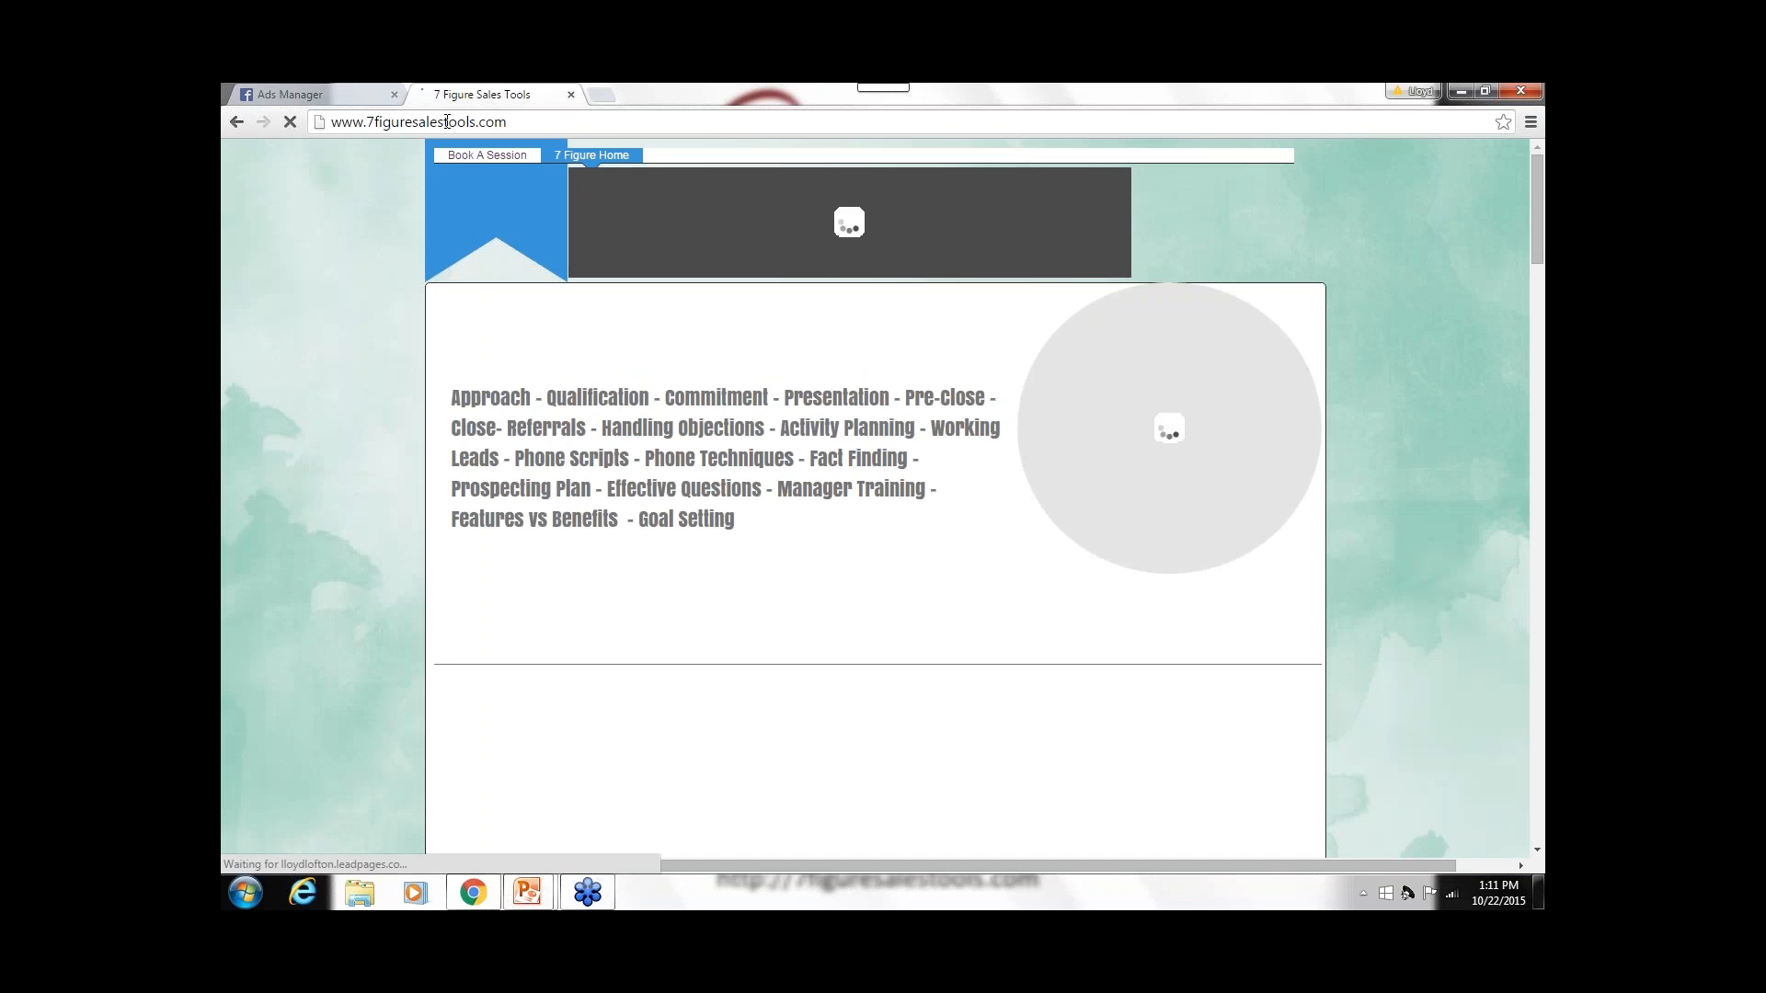
click(447, 121)
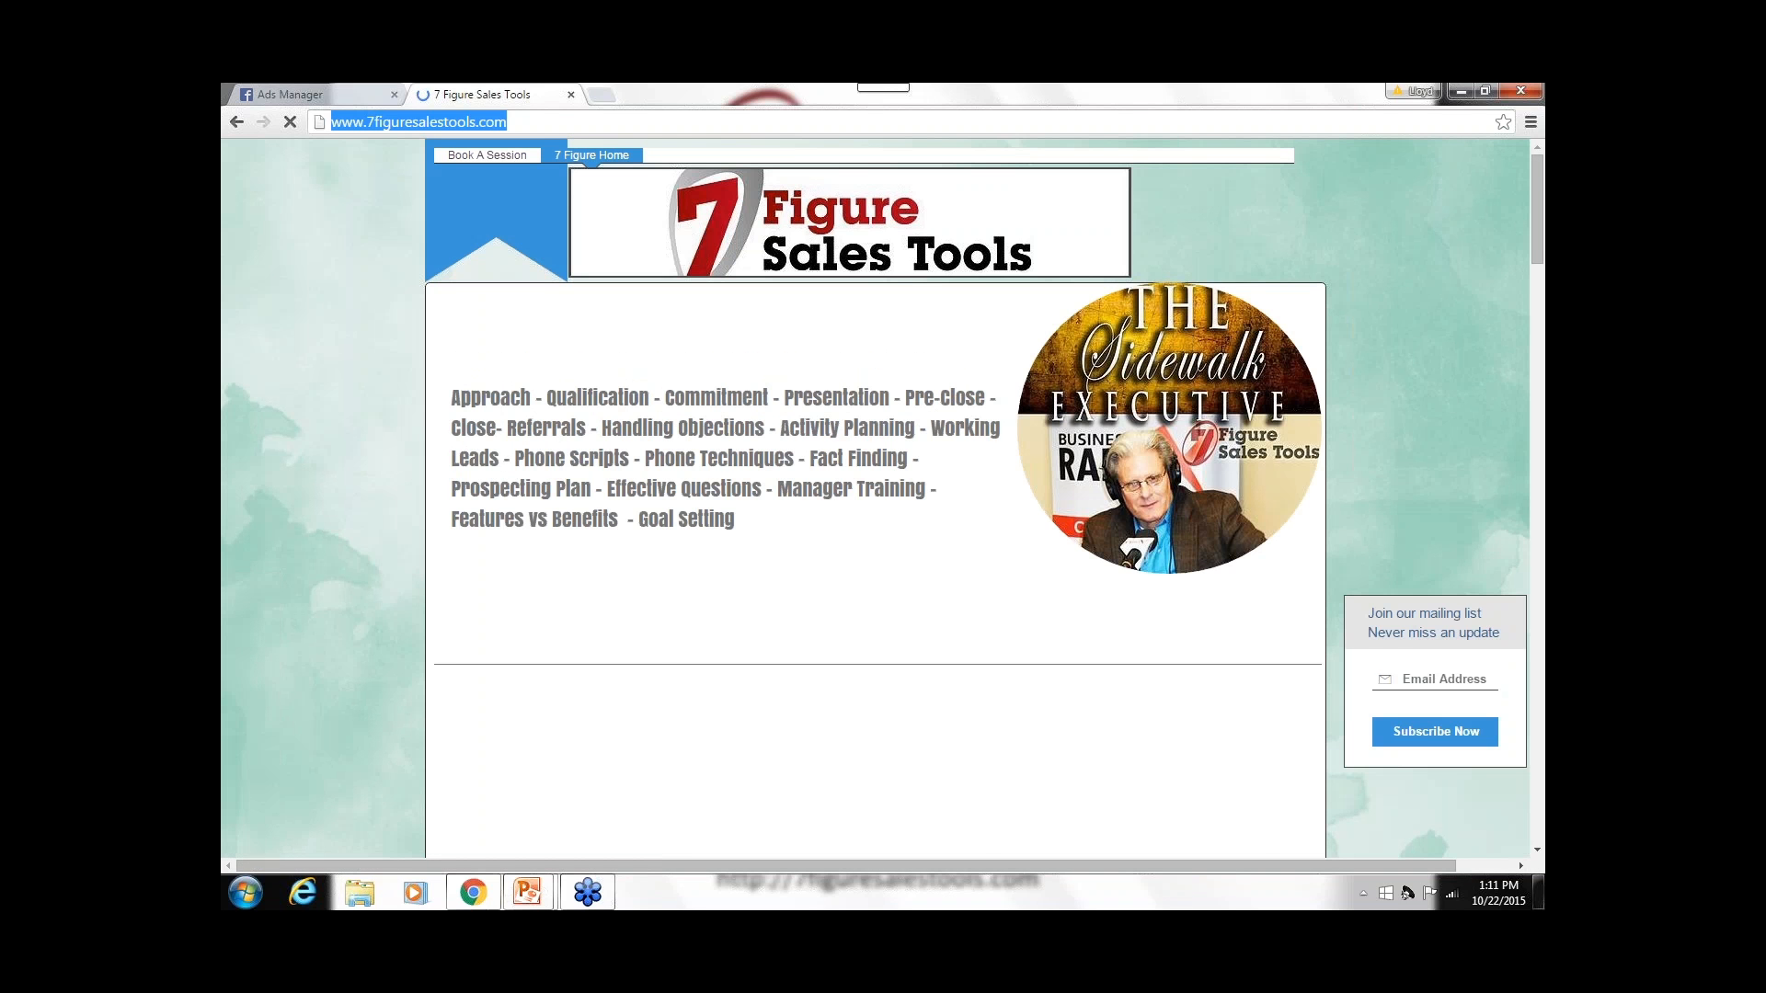
right_click(447, 122)
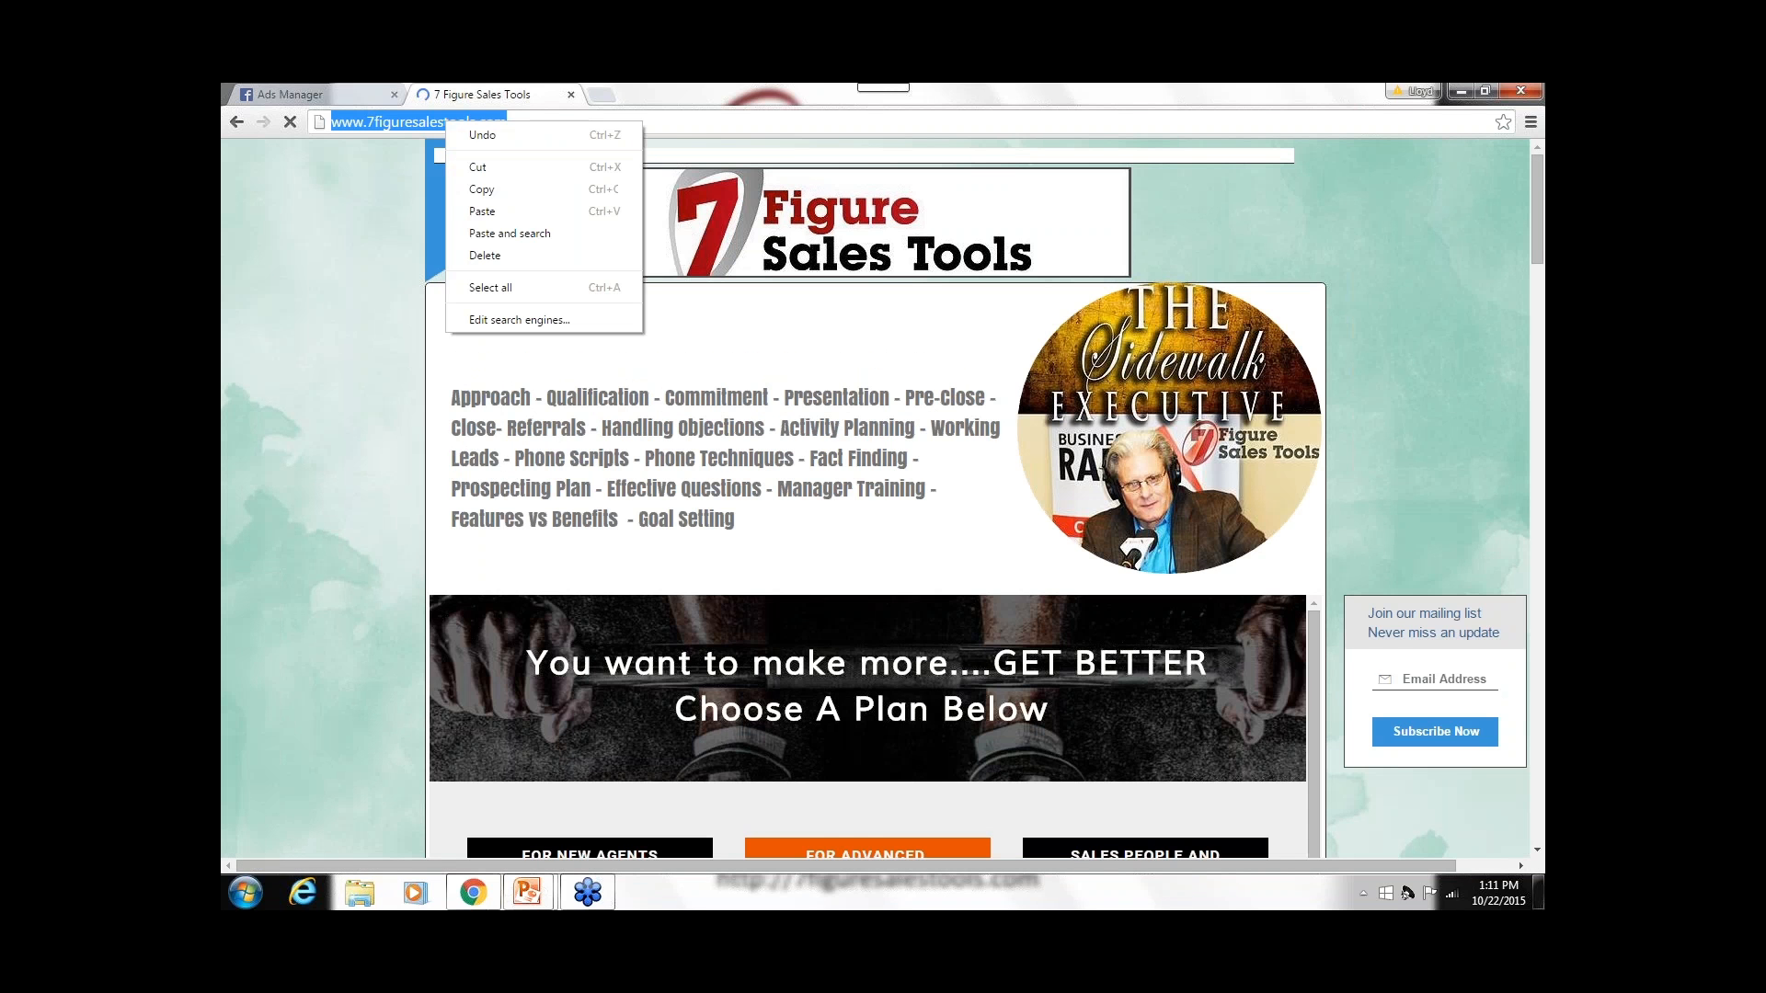
click(487, 189)
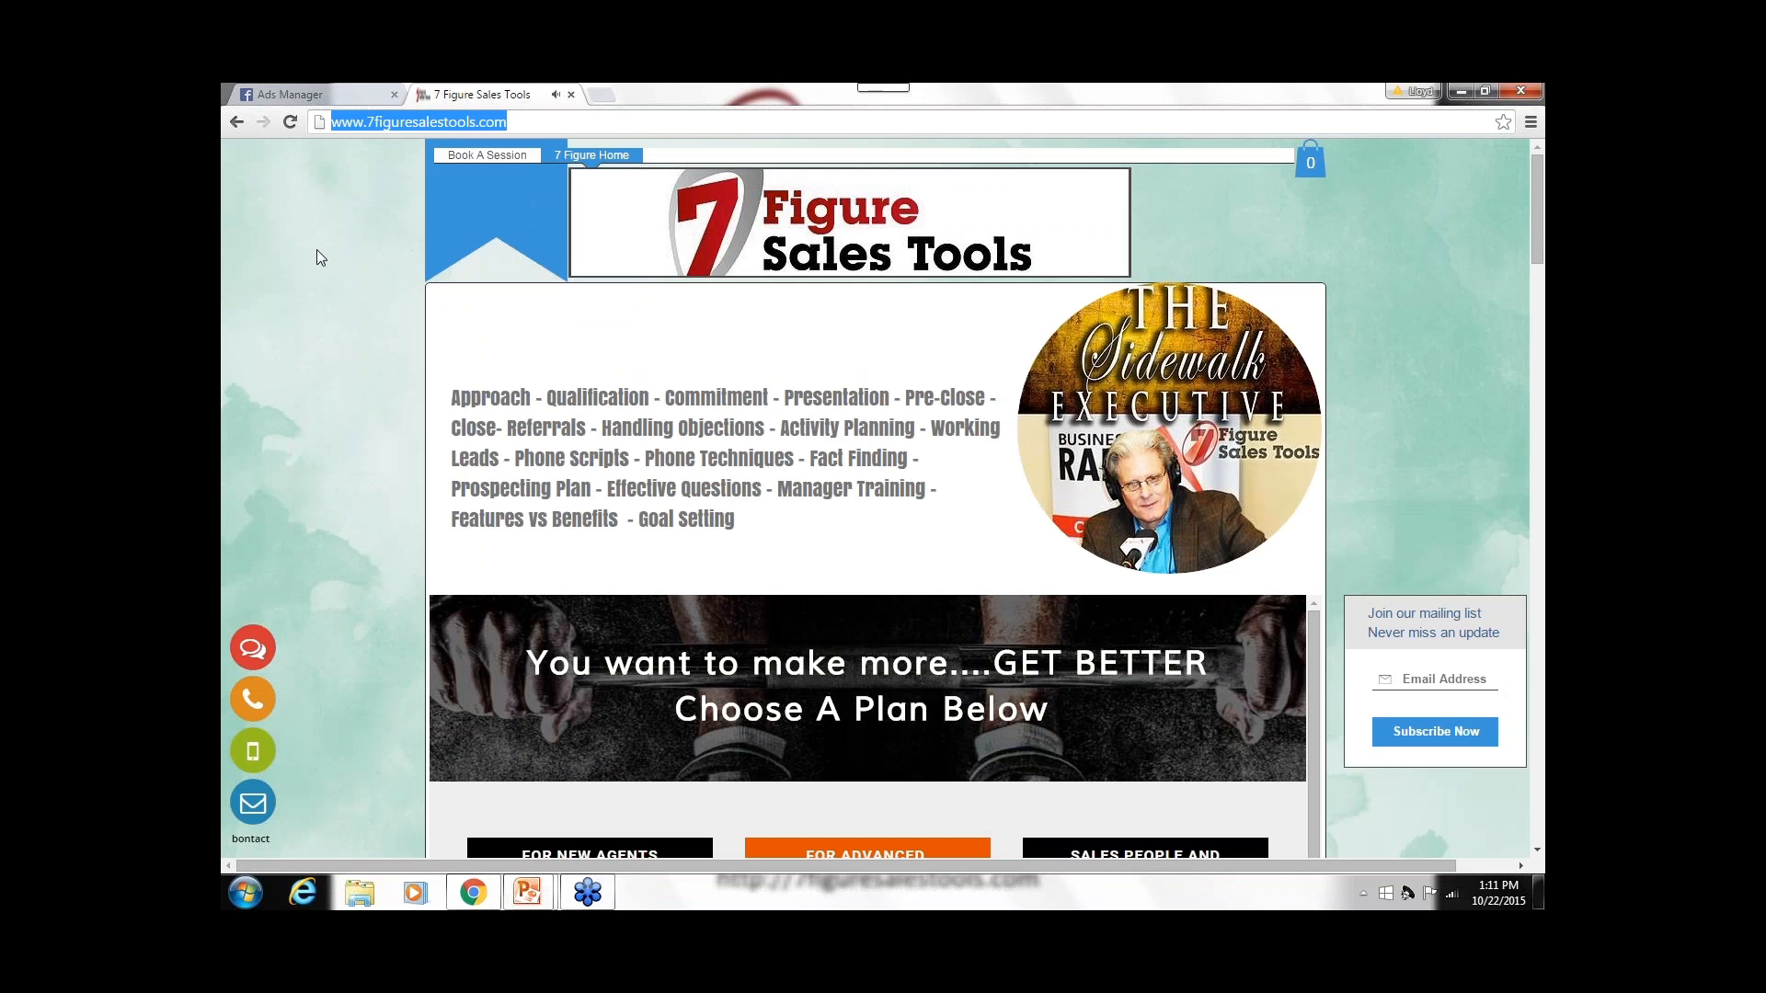
- Look over the subscription plans and their included features on the 7 Figure Sales Tools page
scroll(320, 257, down, 6)
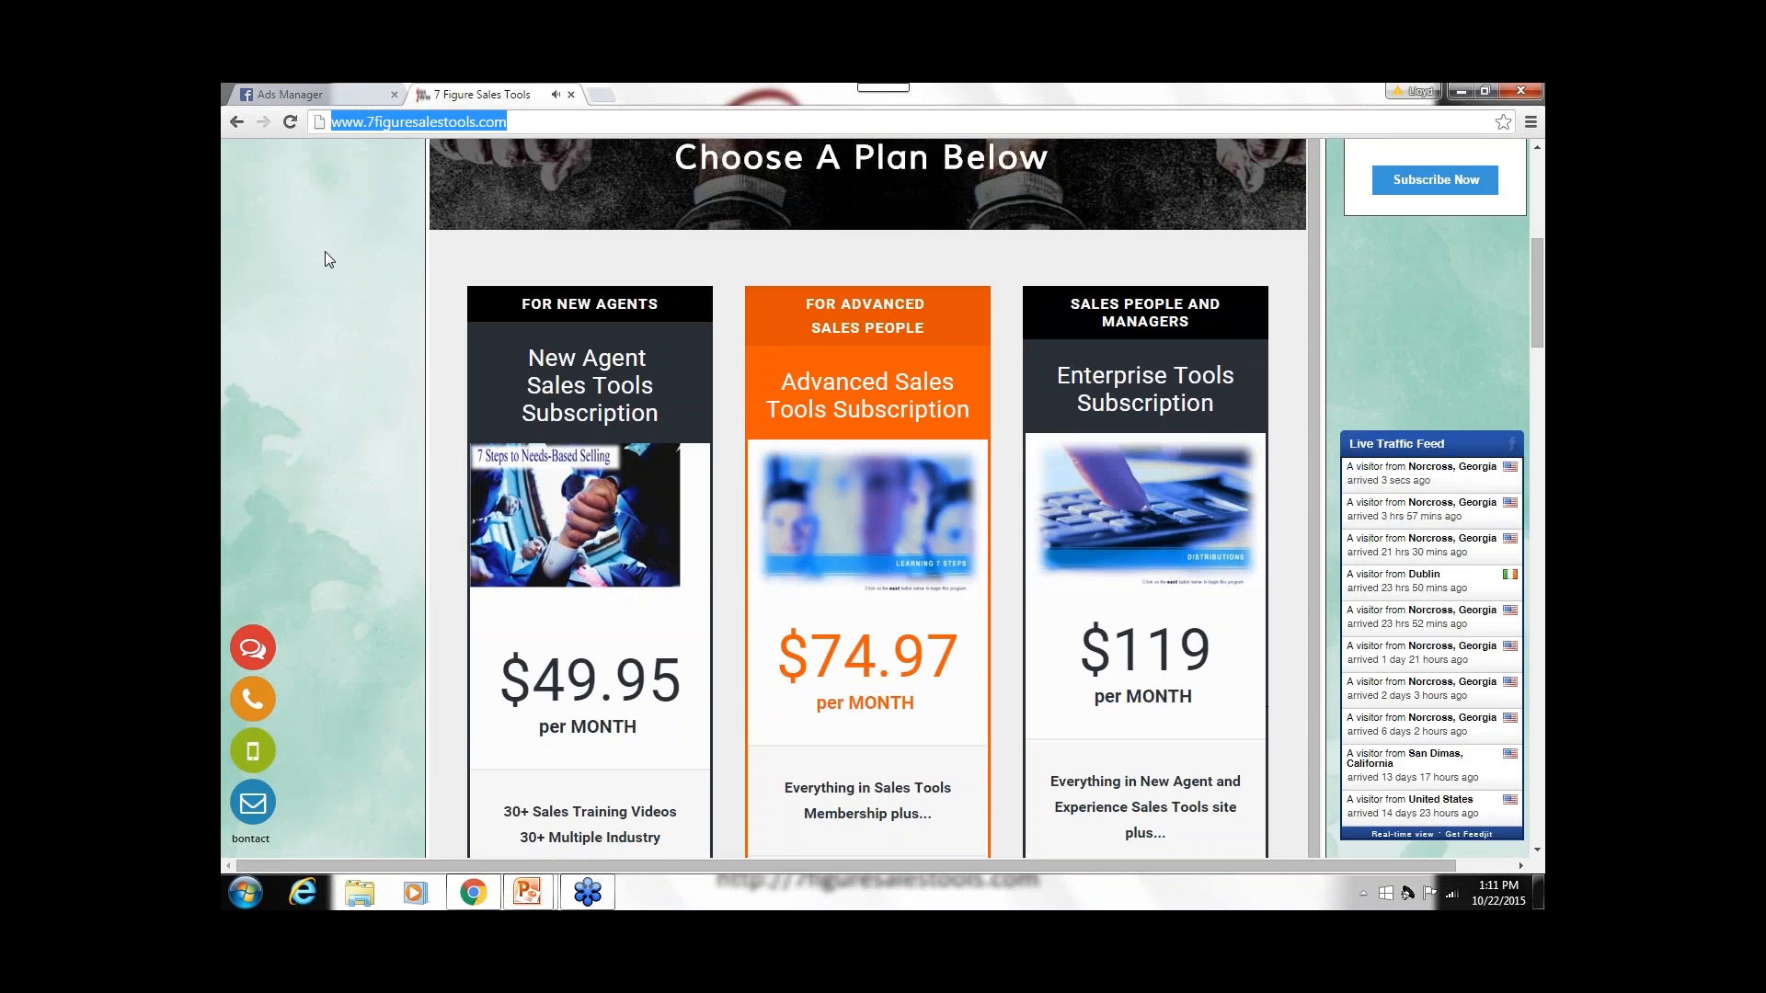
scroll(323, 252, down, 1)
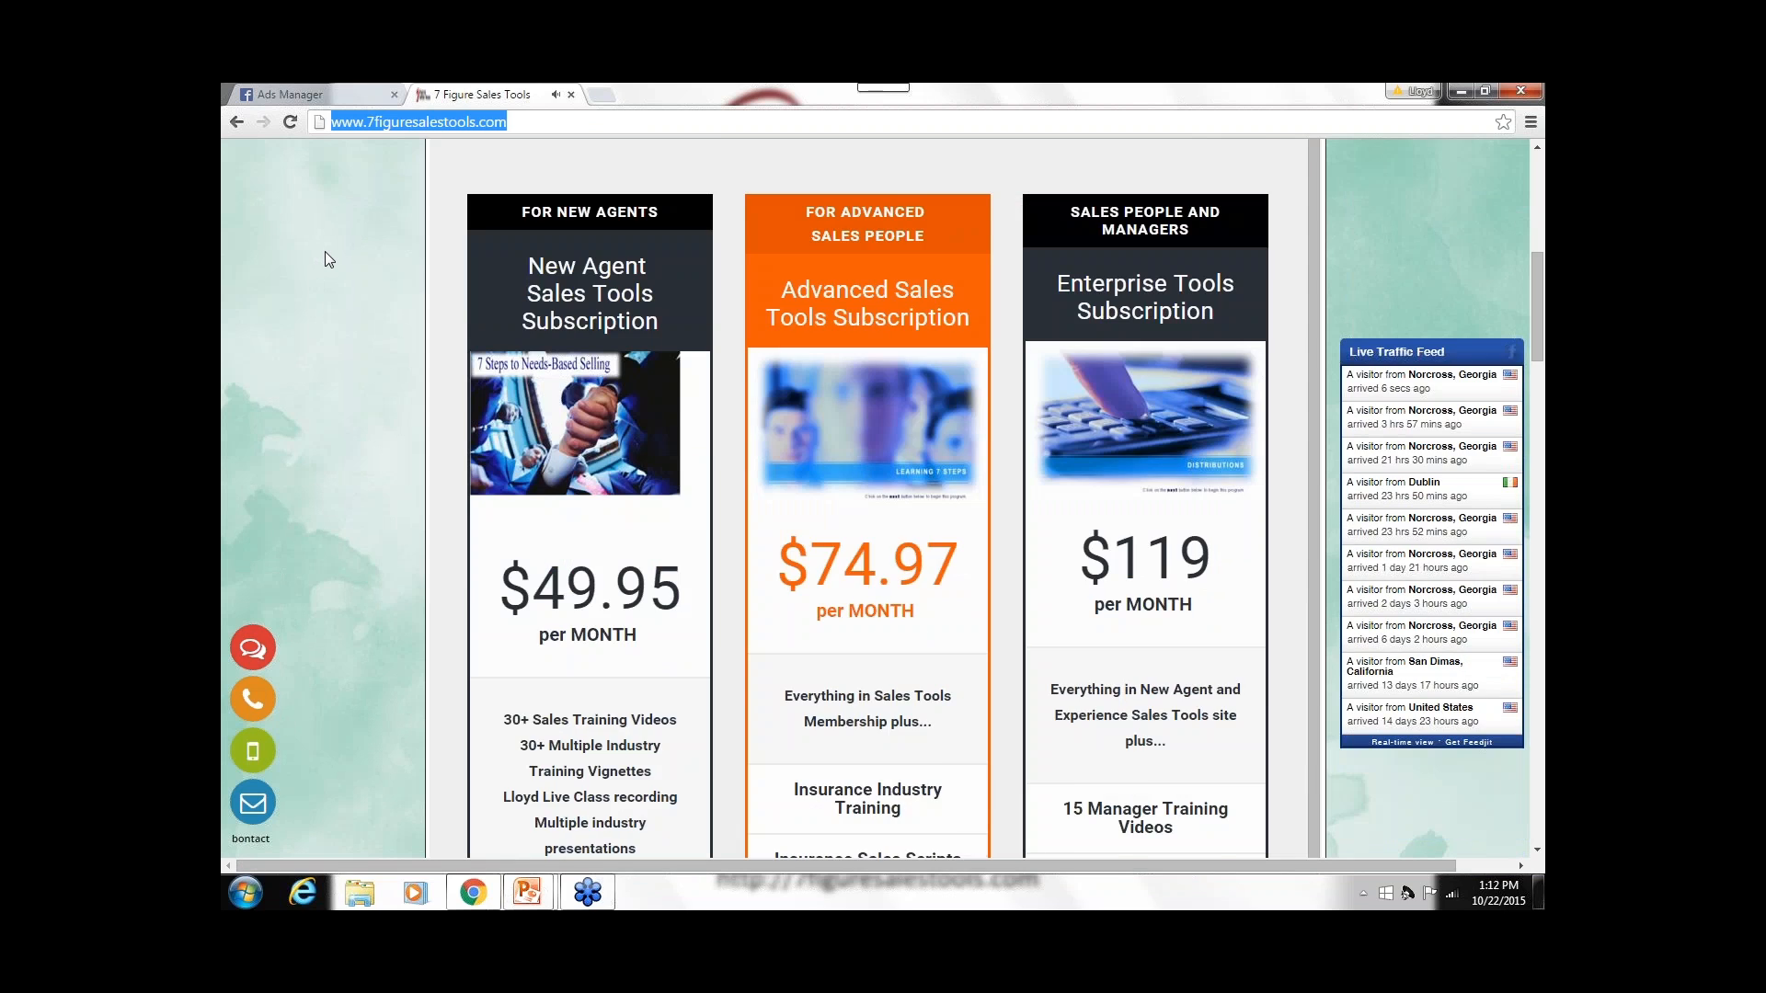
scroll(323, 251, down, 2)
scroll(327, 251, down, 5)
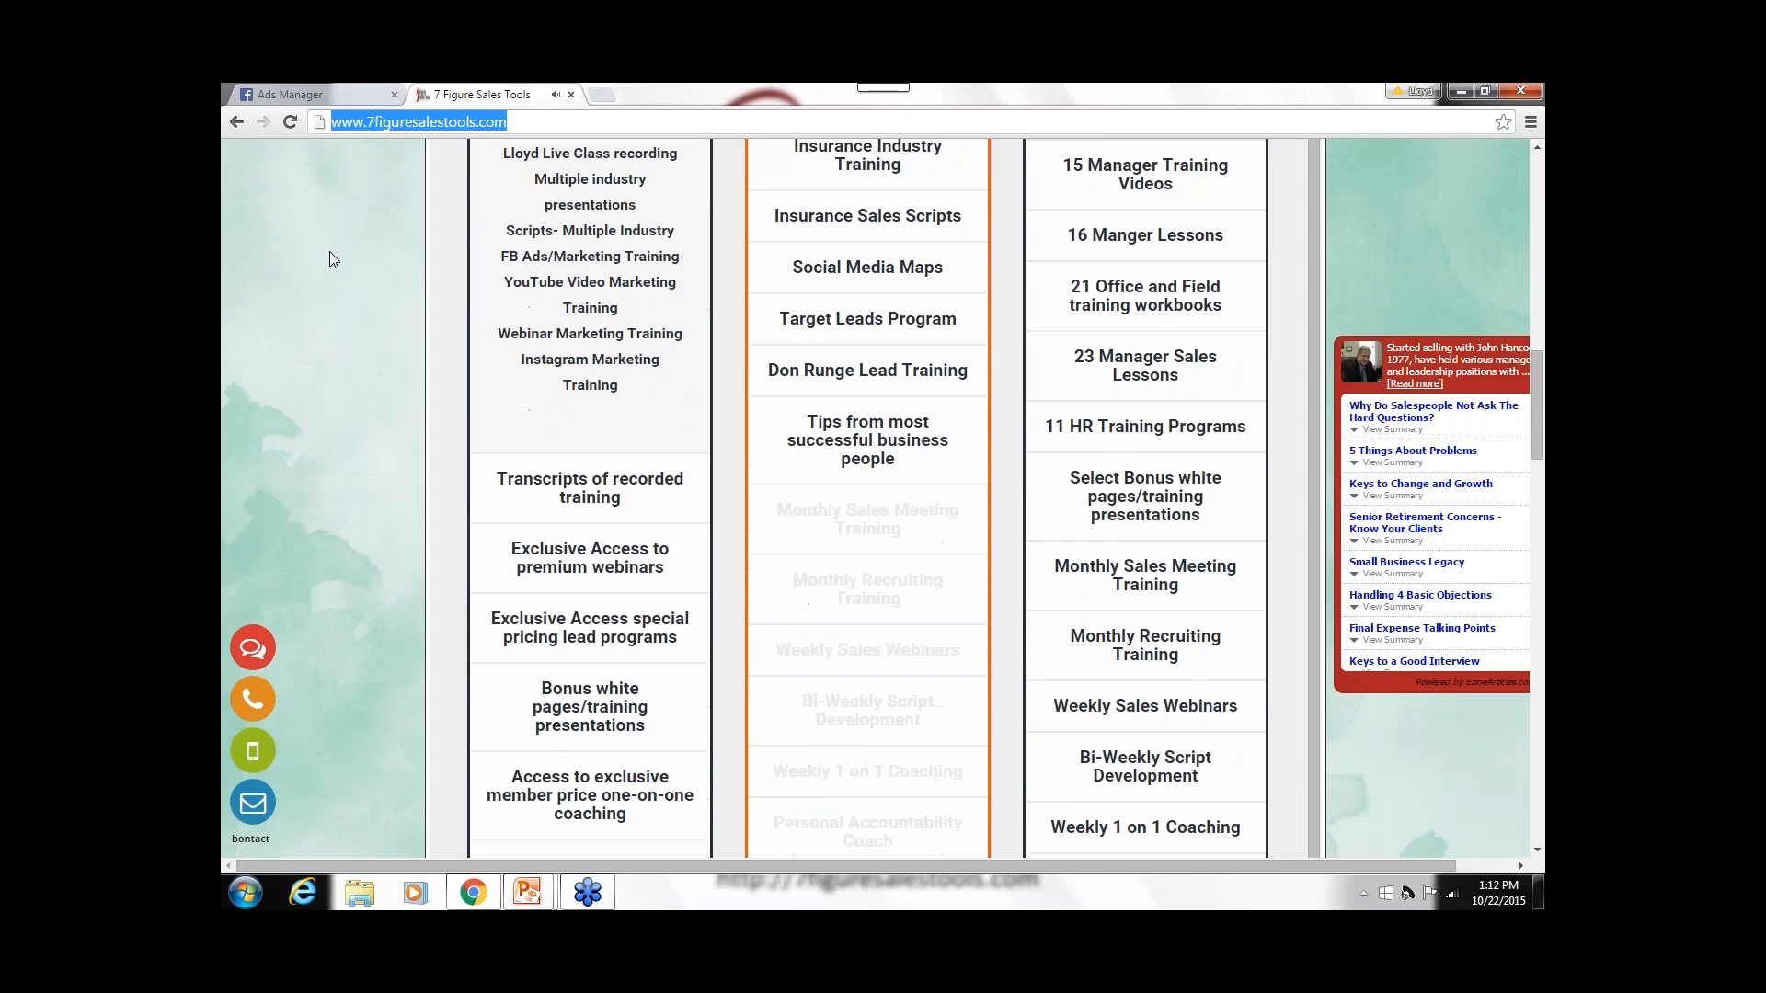
scroll(339, 257, down, 3)
scroll(340, 258, up, 15)
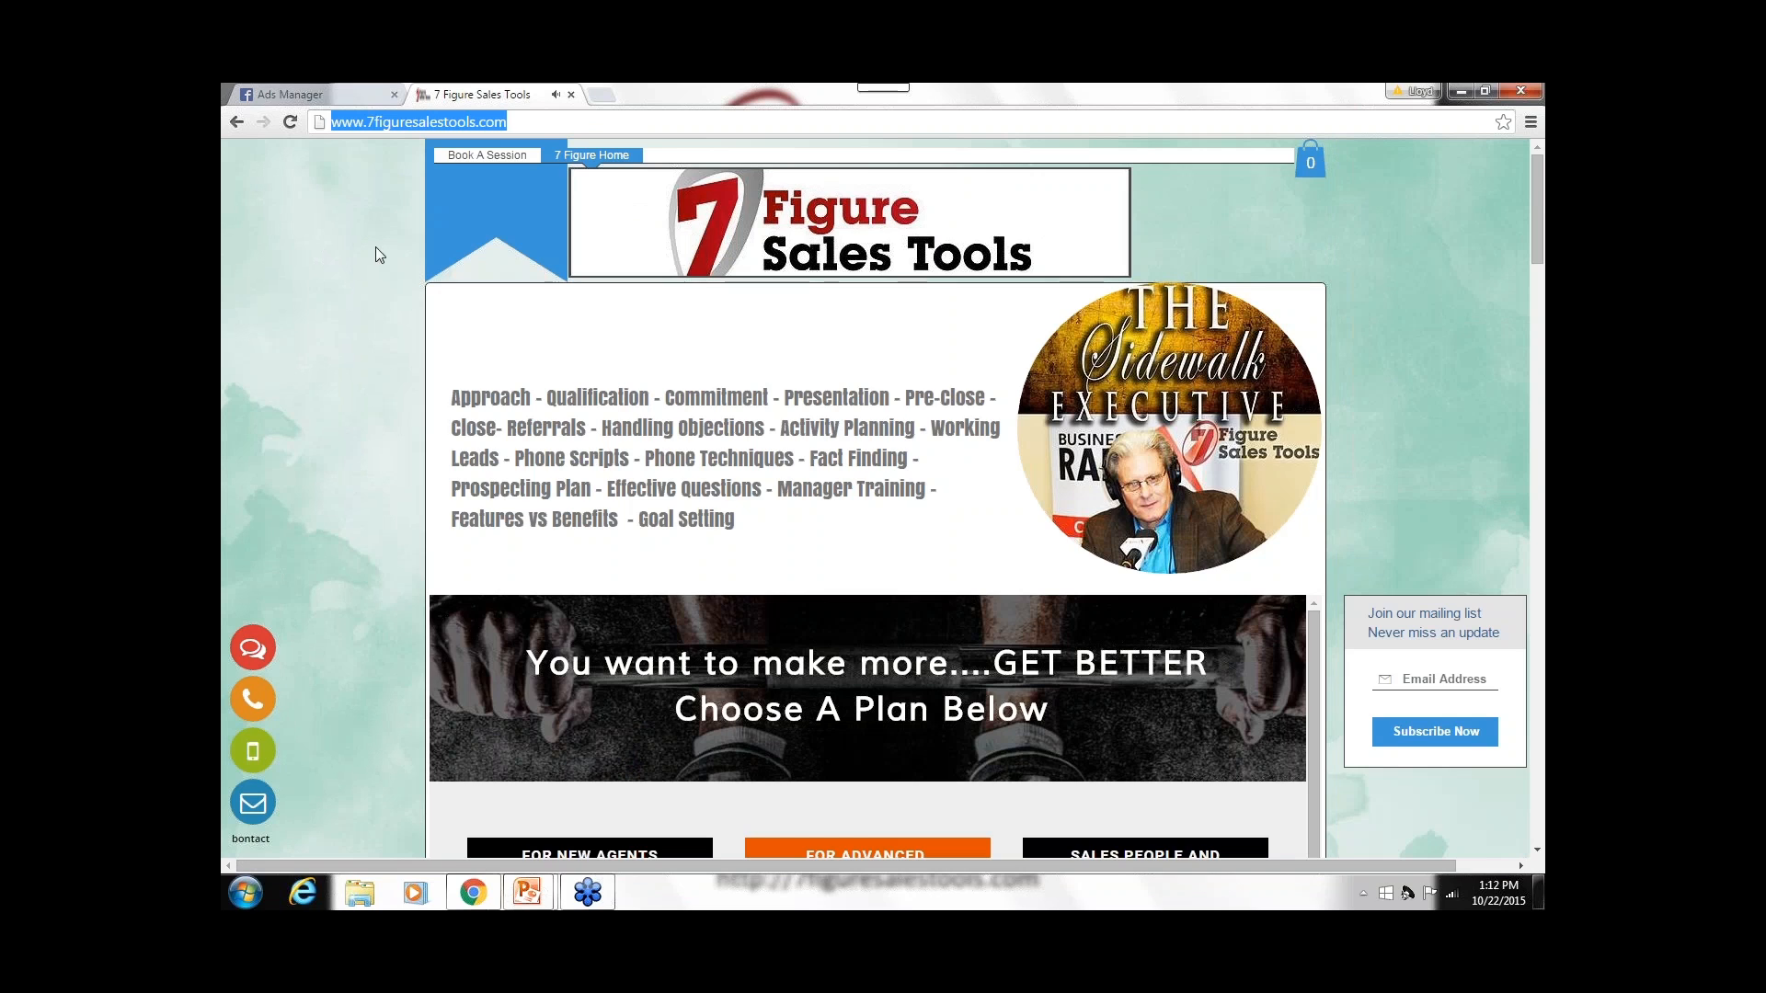
right_click(477, 118)
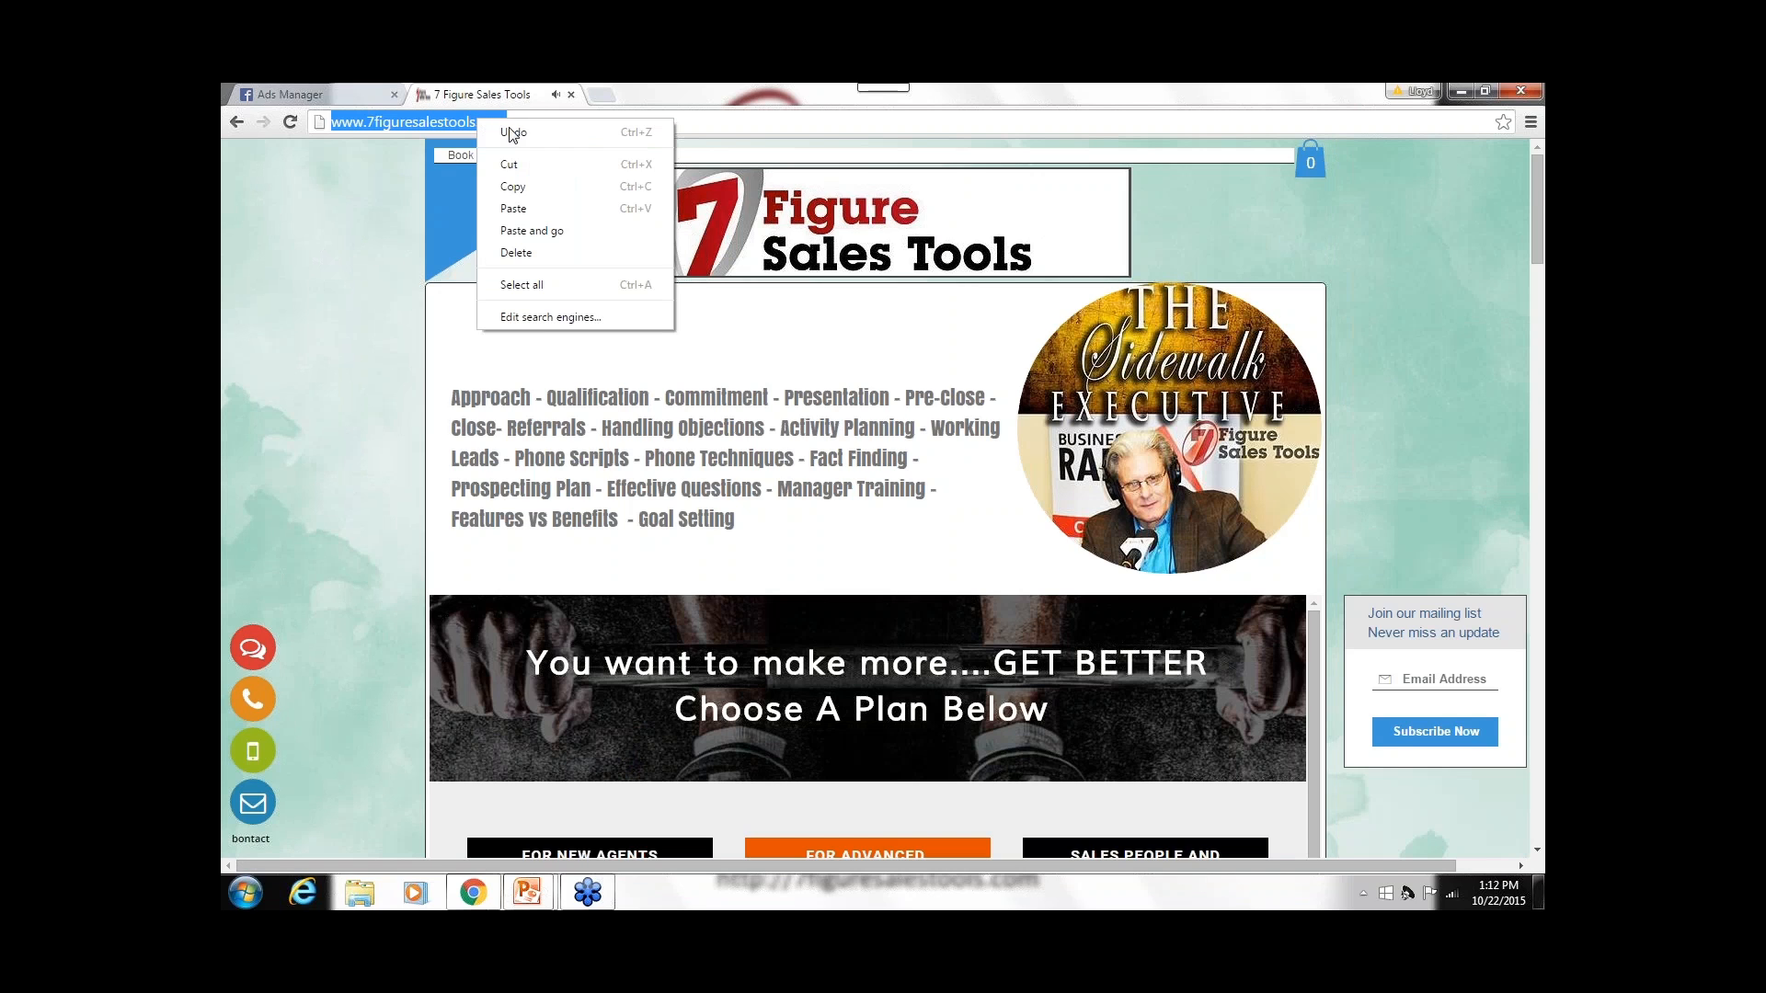
click(531, 185)
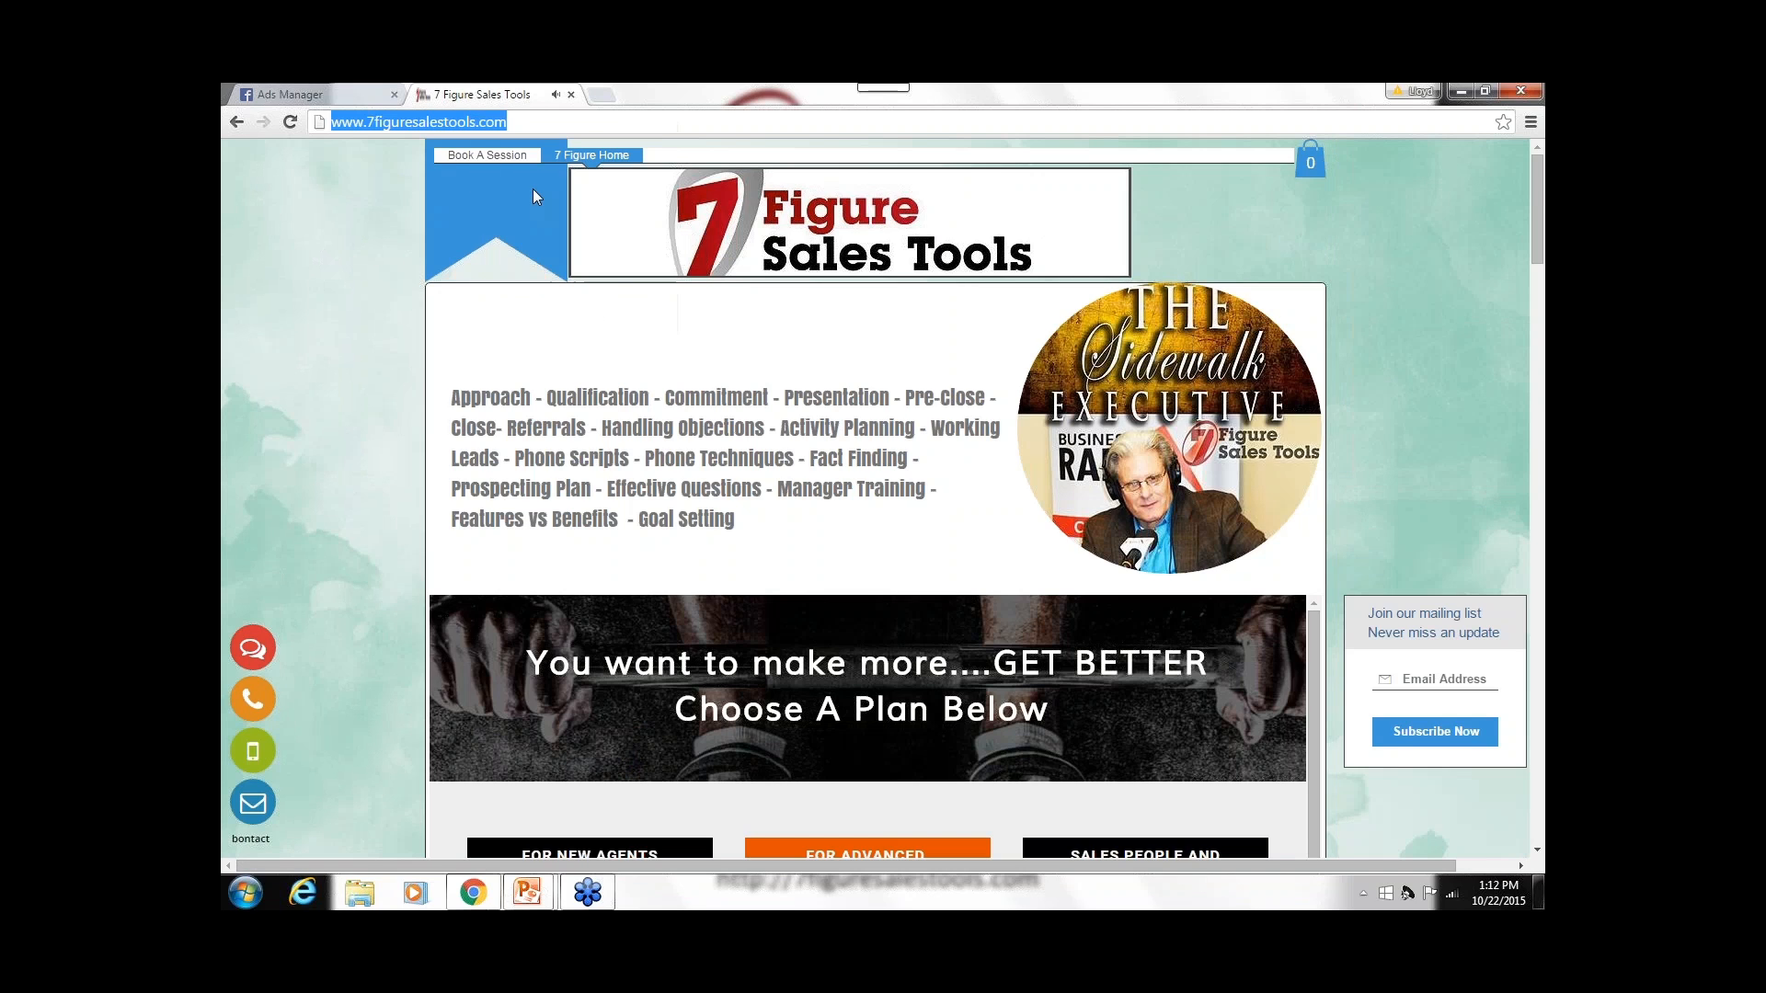
click(570, 95)
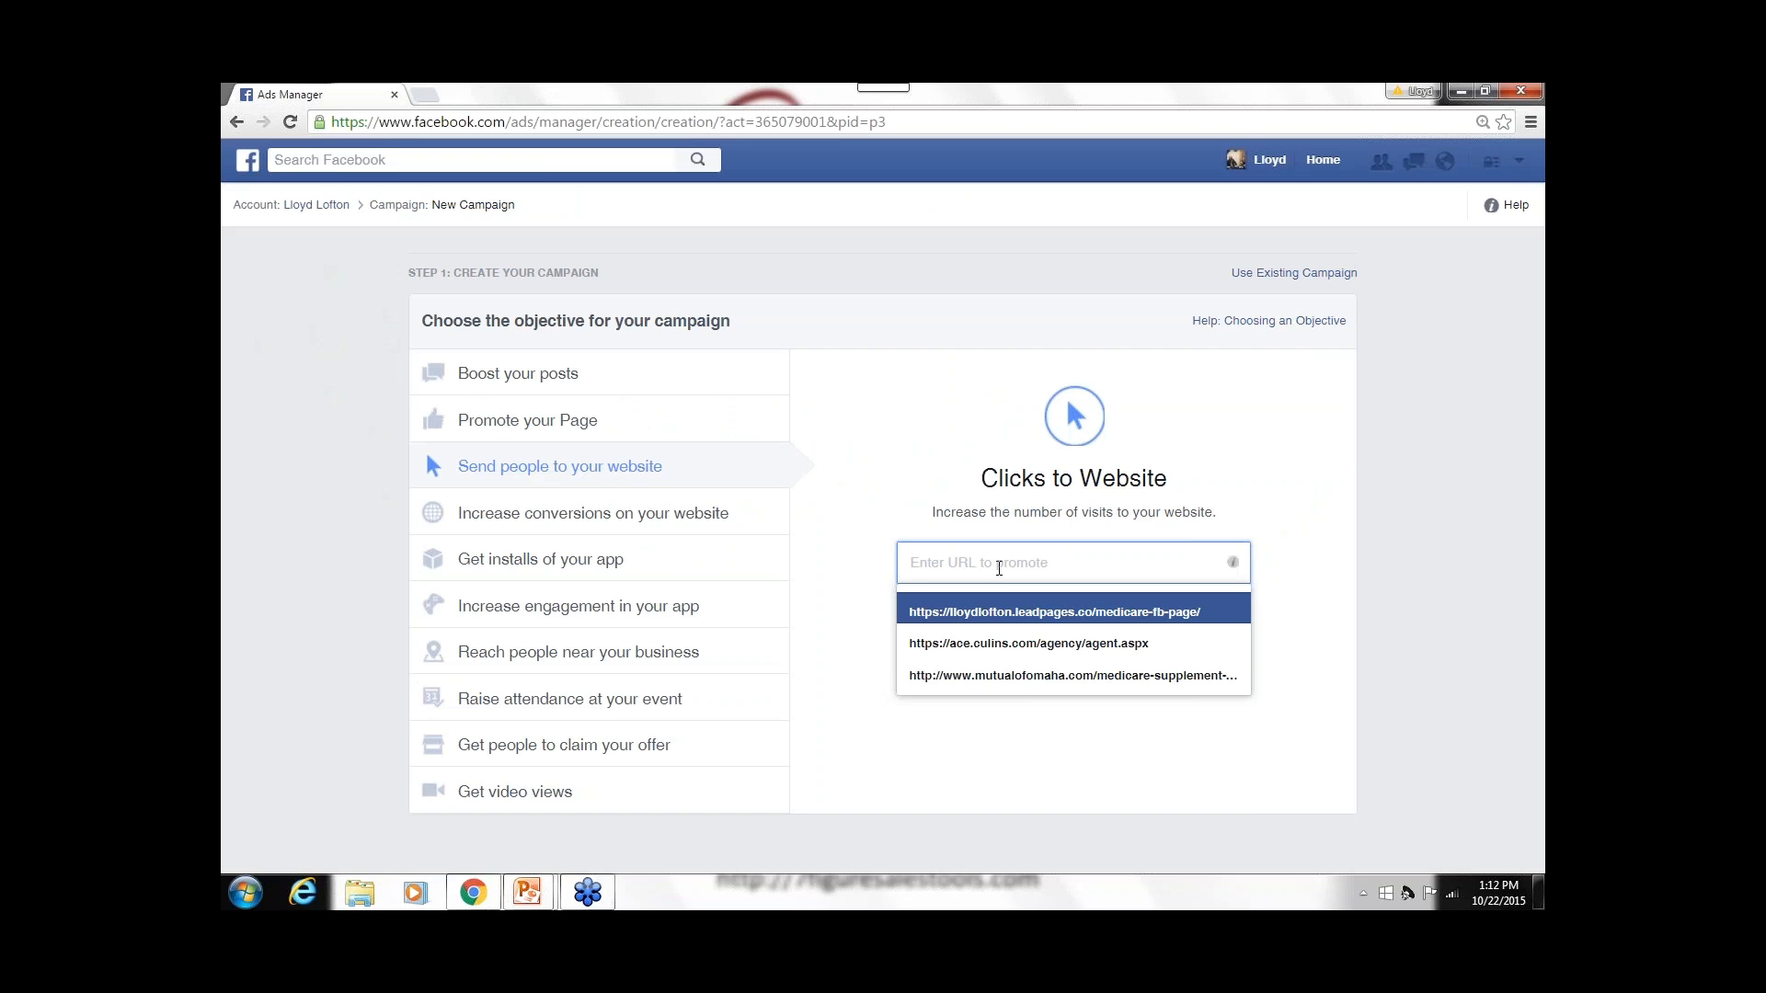
right_click(998, 569)
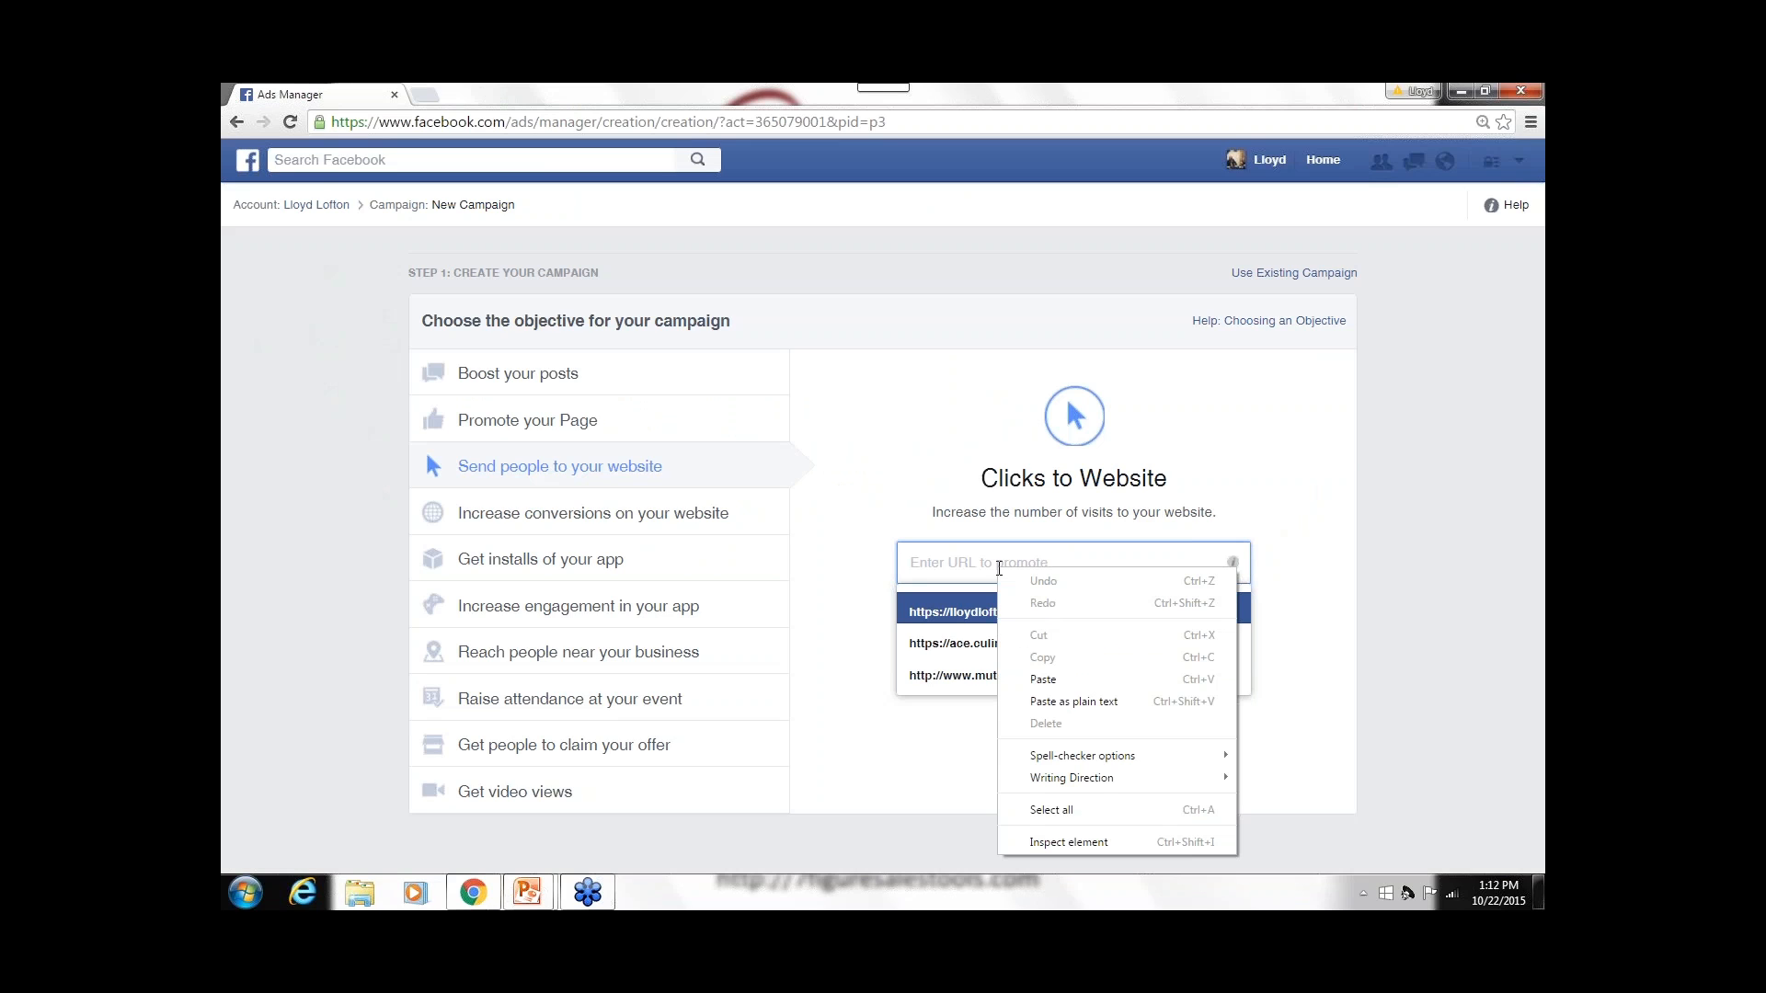
click(1065, 681)
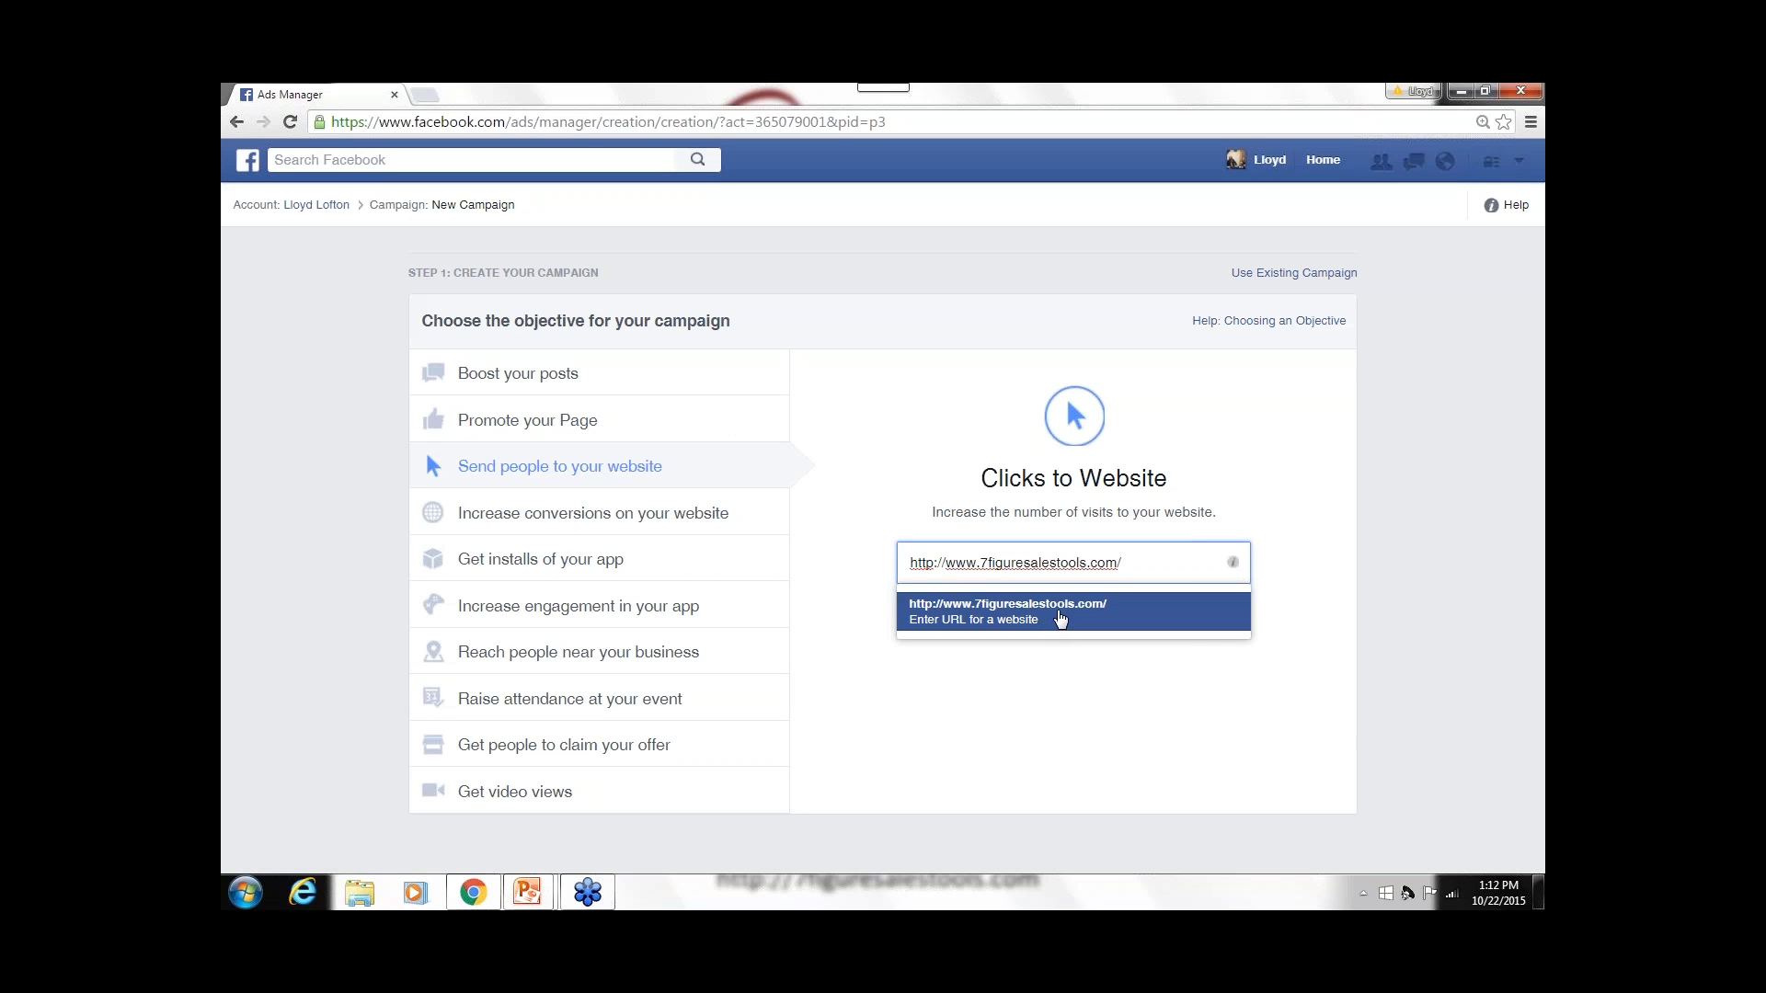
click(1064, 613)
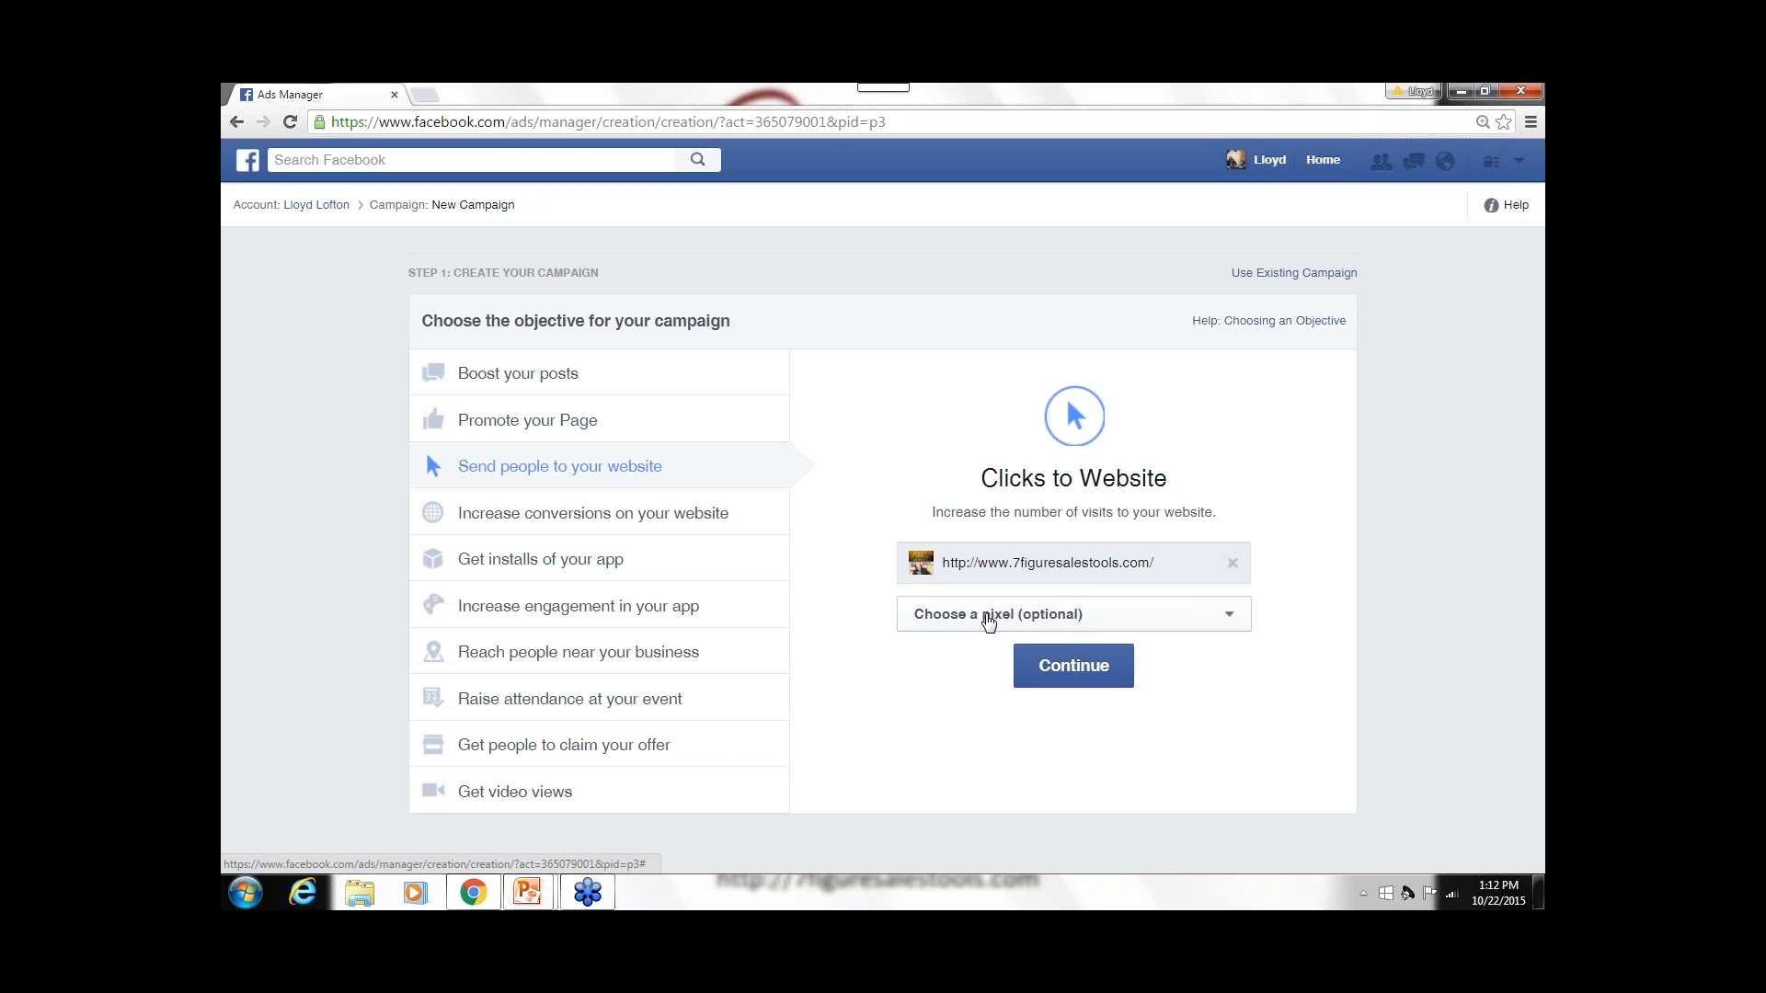
- Assign the account owner's Facebook pixel to the campaign and continue to the ad set settings
click(1231, 616)
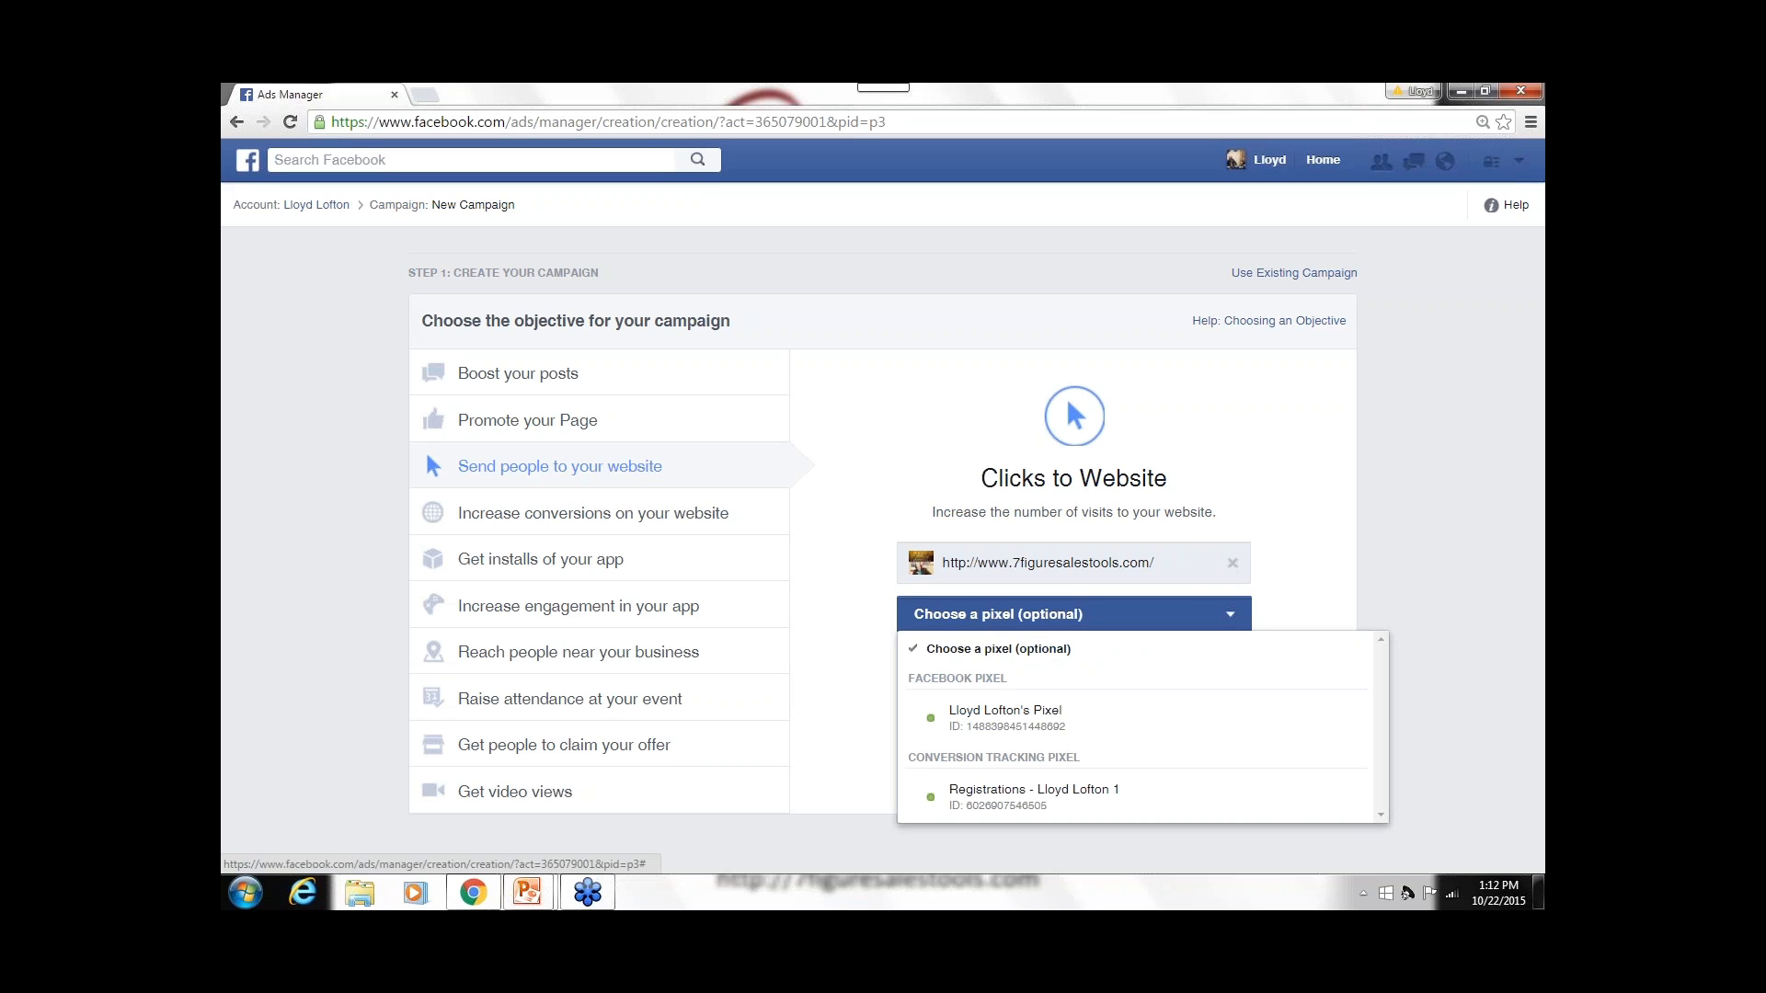
mouse_move(1058, 722)
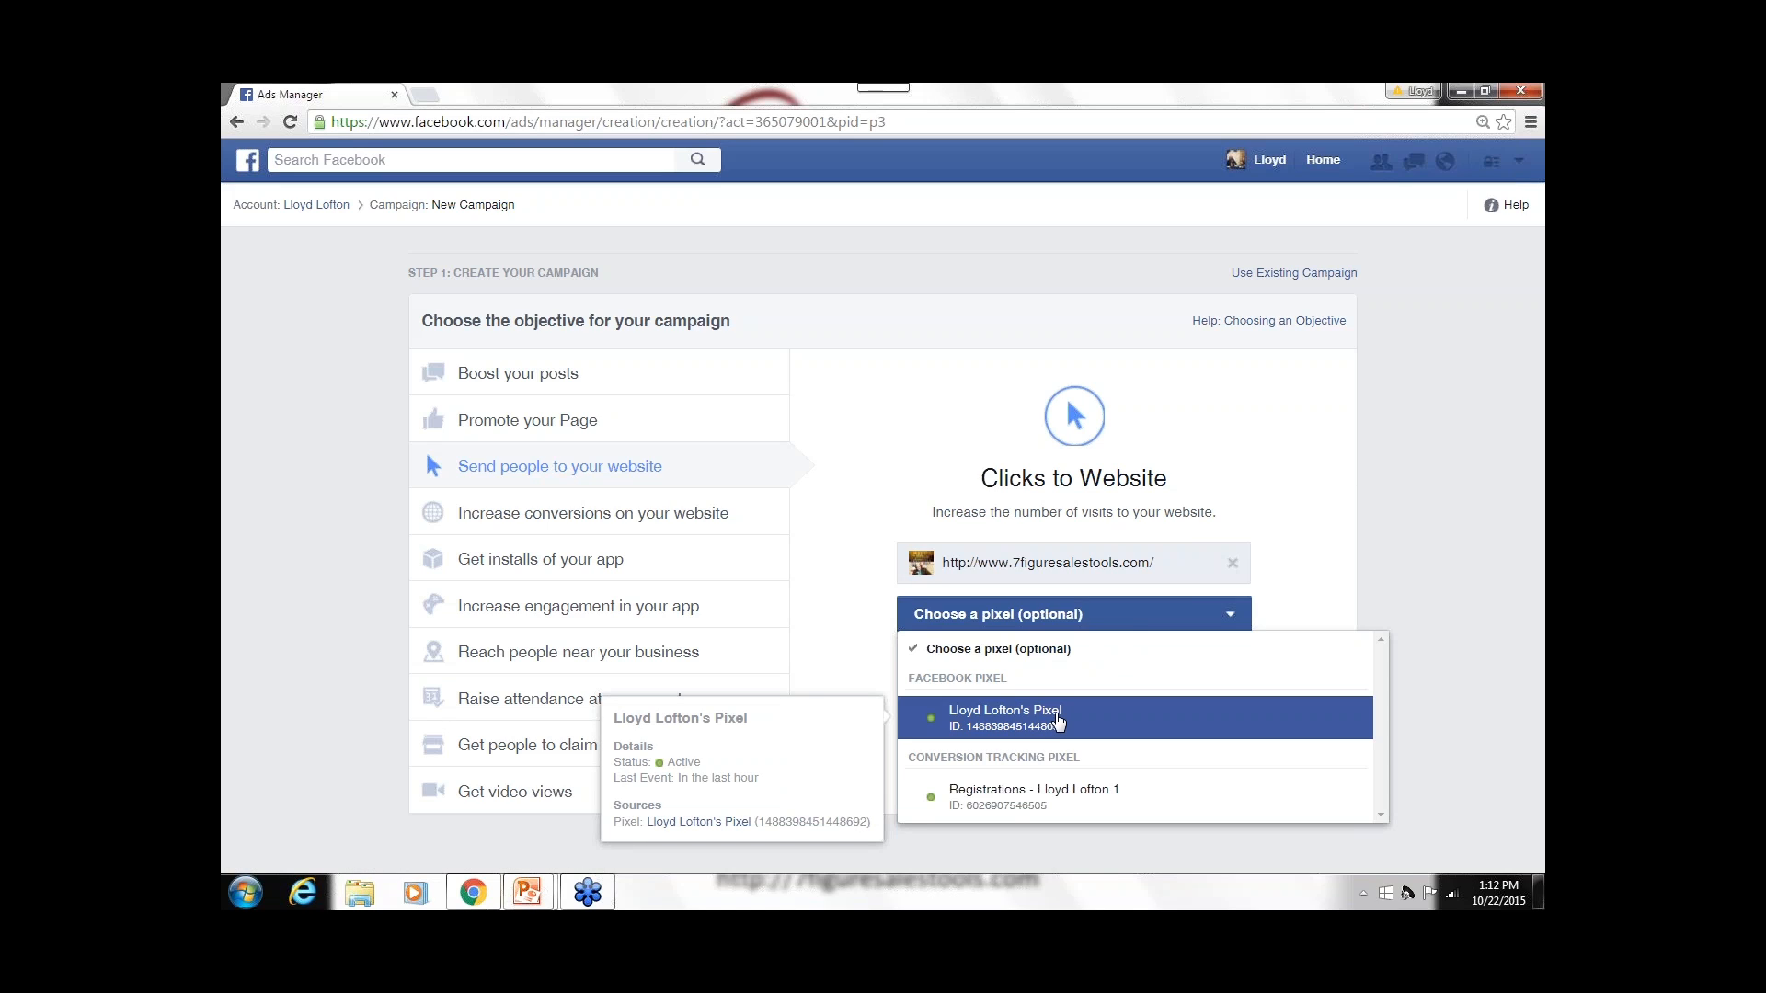
click(1058, 722)
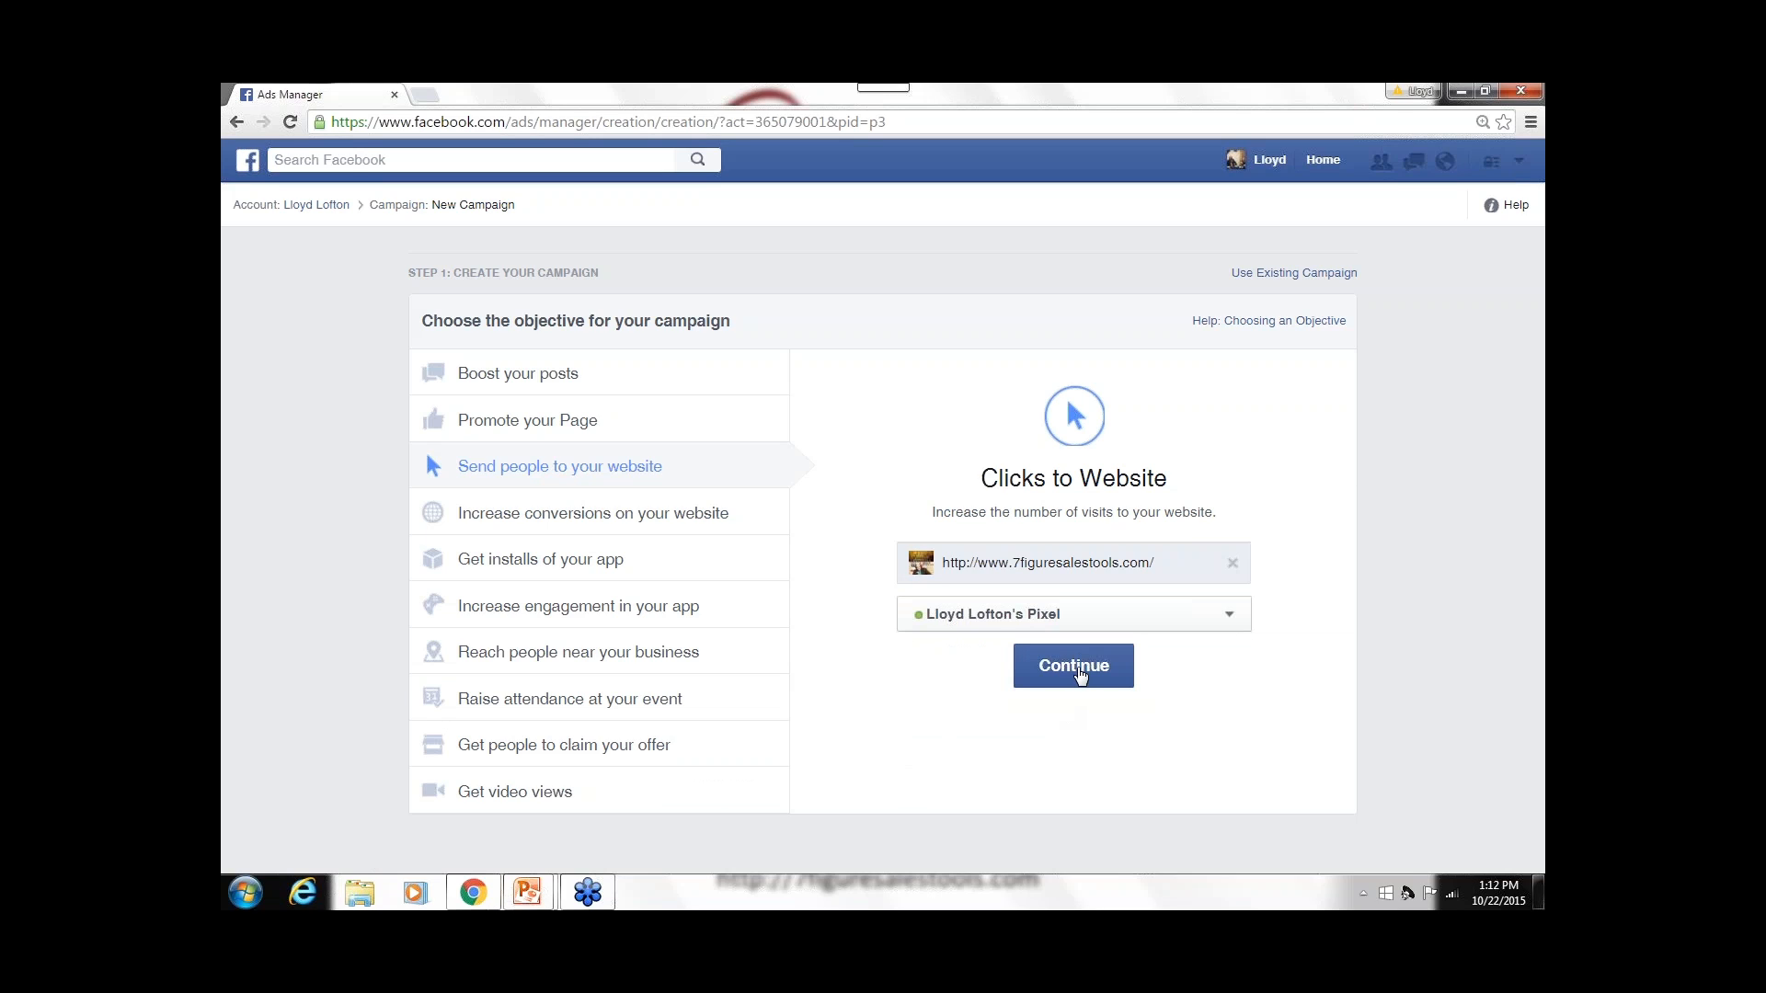
click(1078, 672)
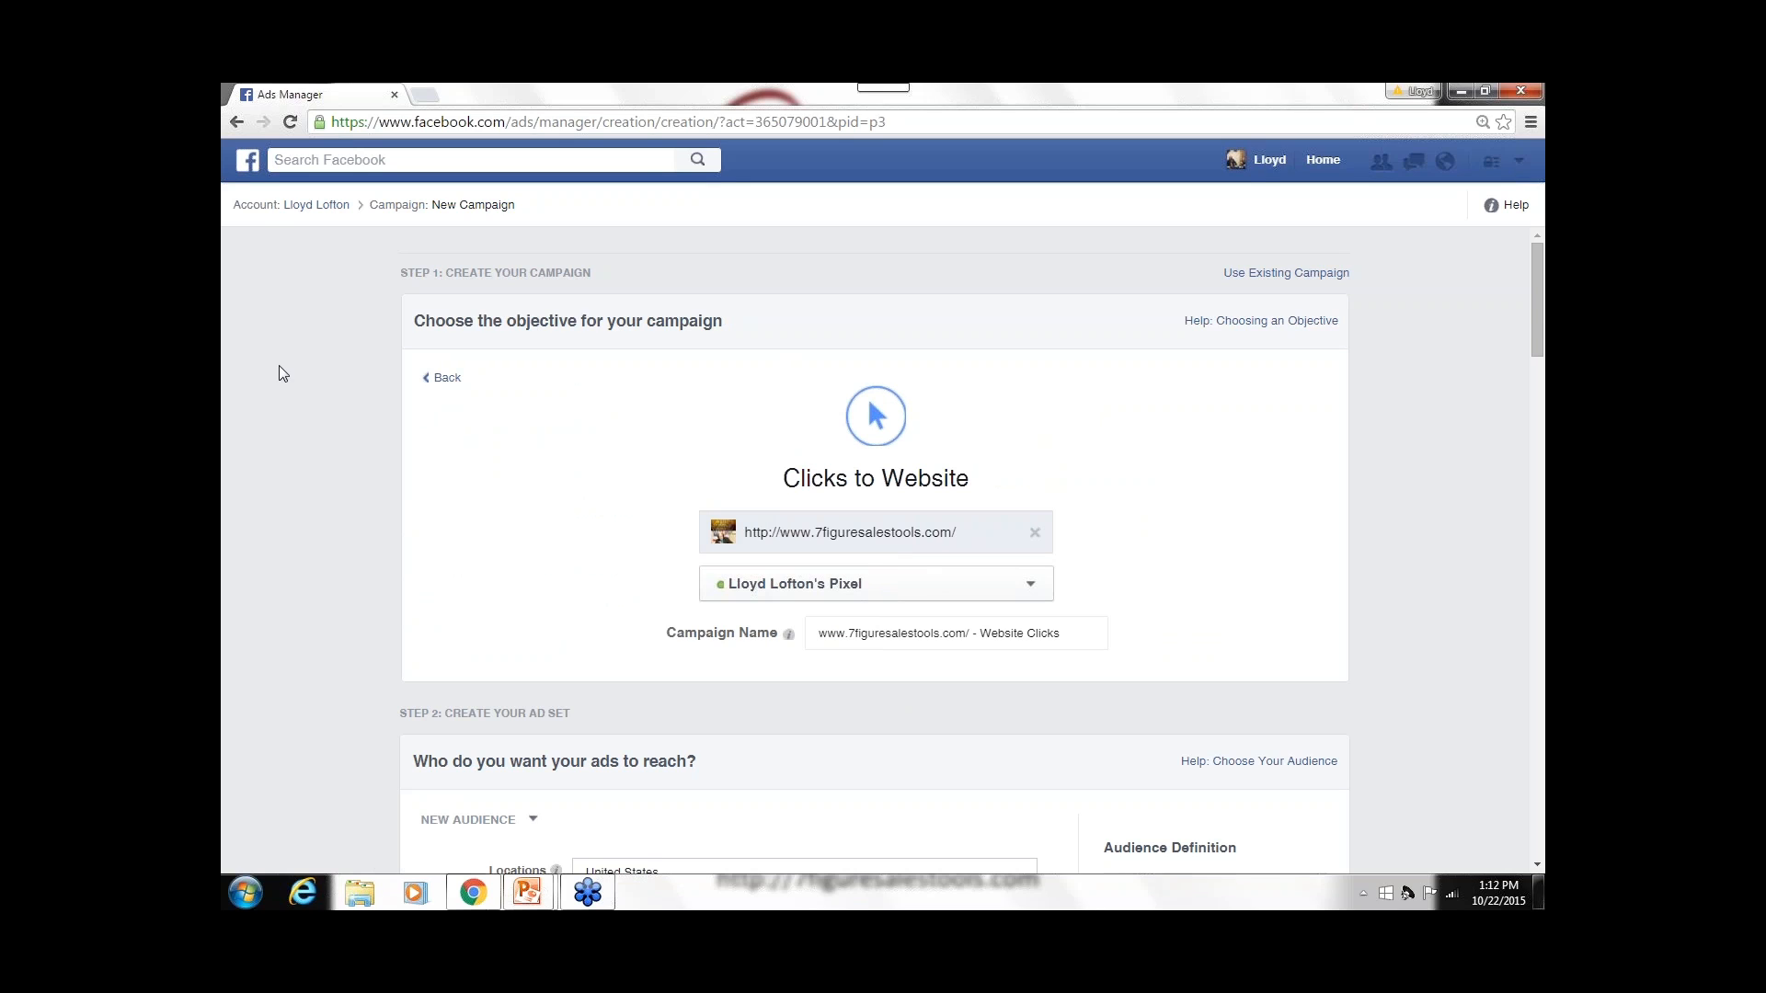
- Set the new audience's minimum age to 25
scroll(278, 373, down, 4)
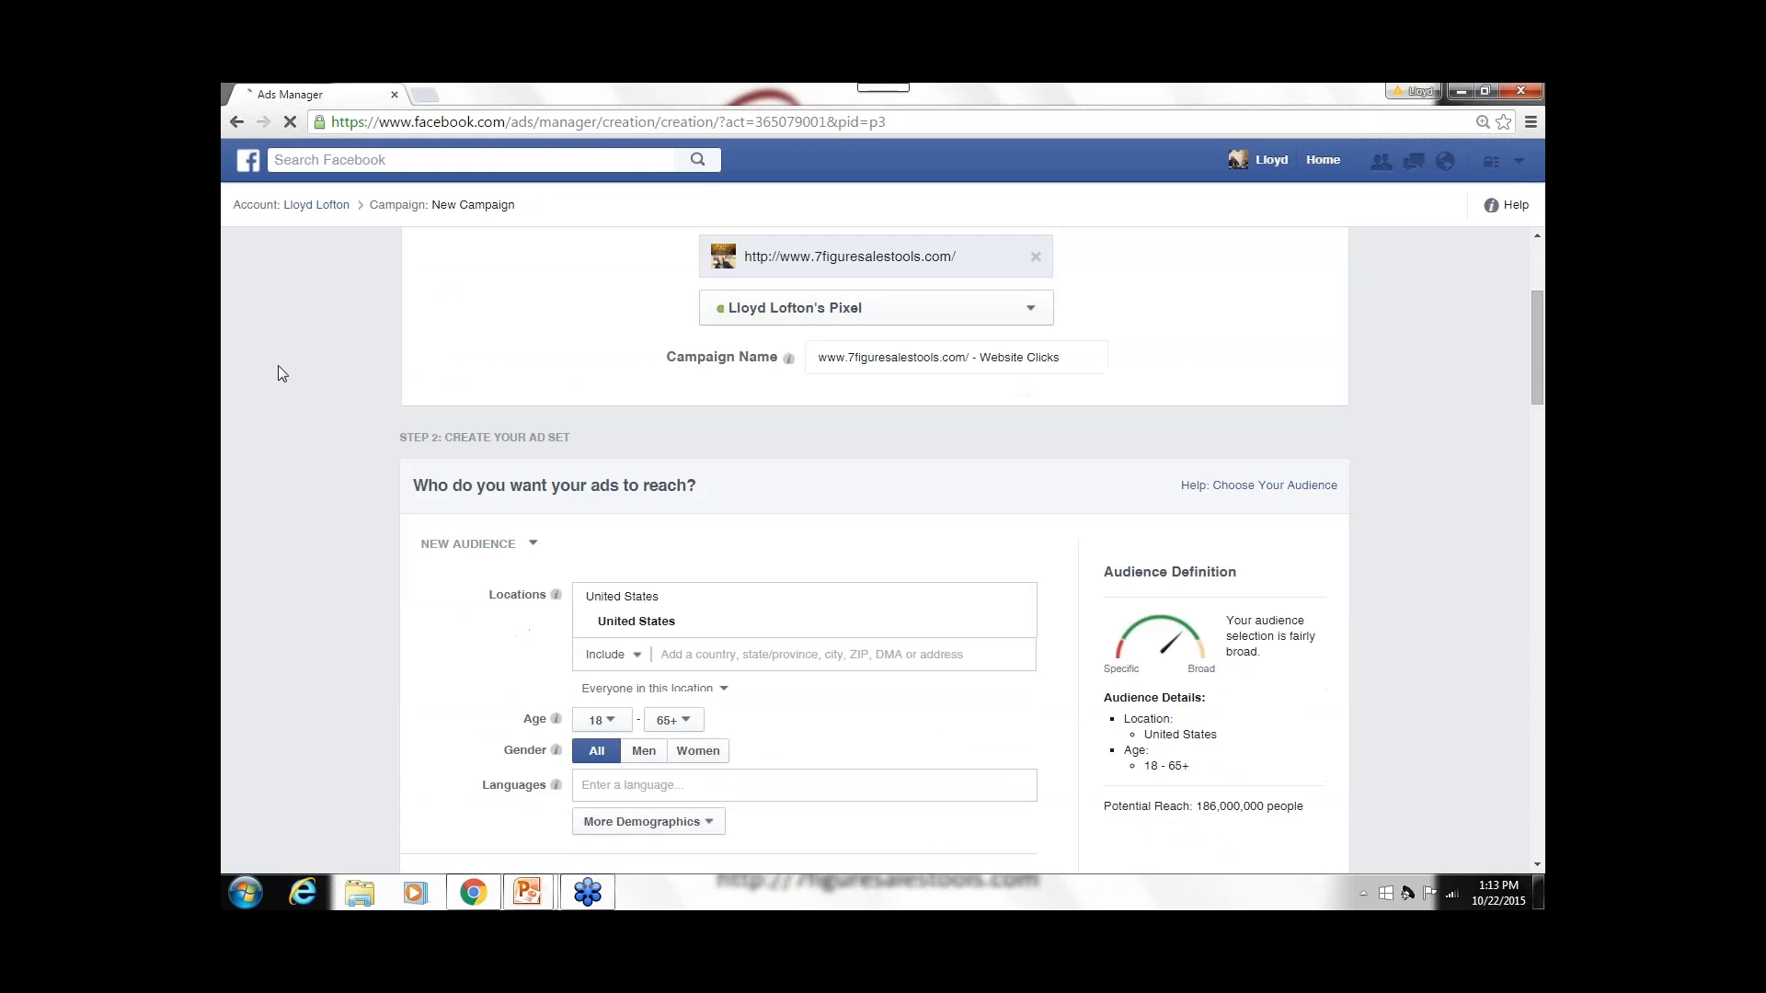
scroll(278, 373, down, 2)
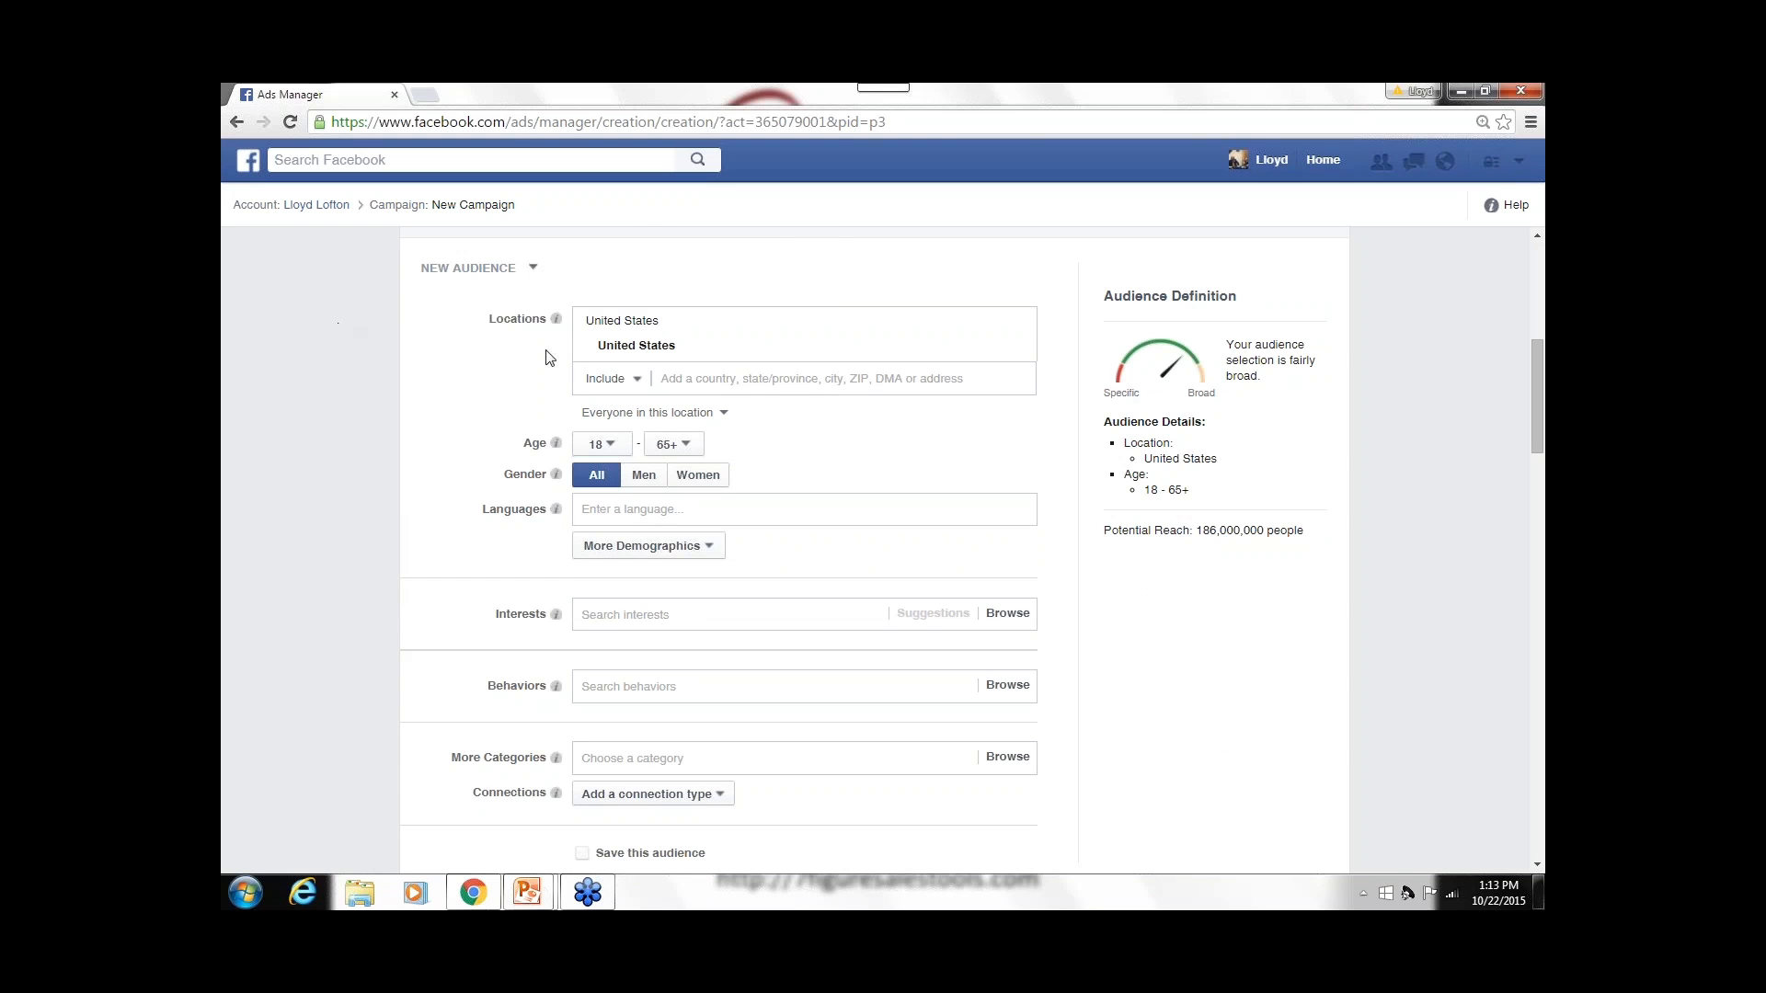
mouse_move(561, 324)
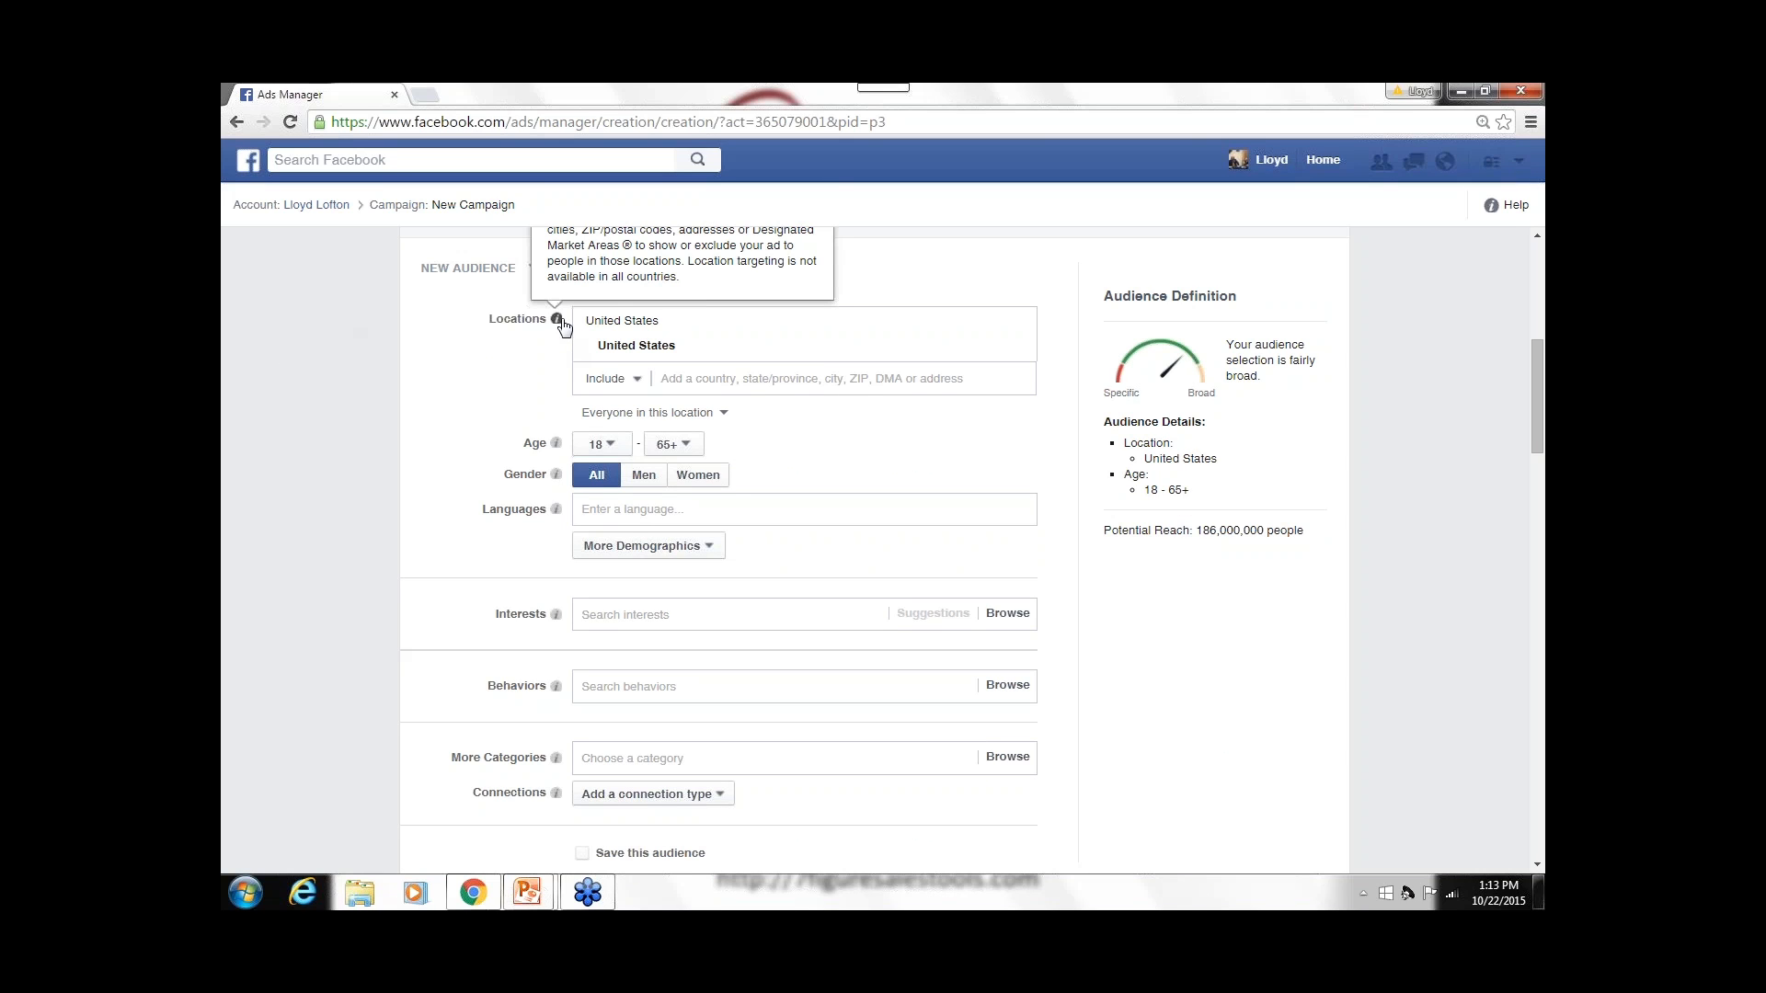
scroll(442, 414, up, 2)
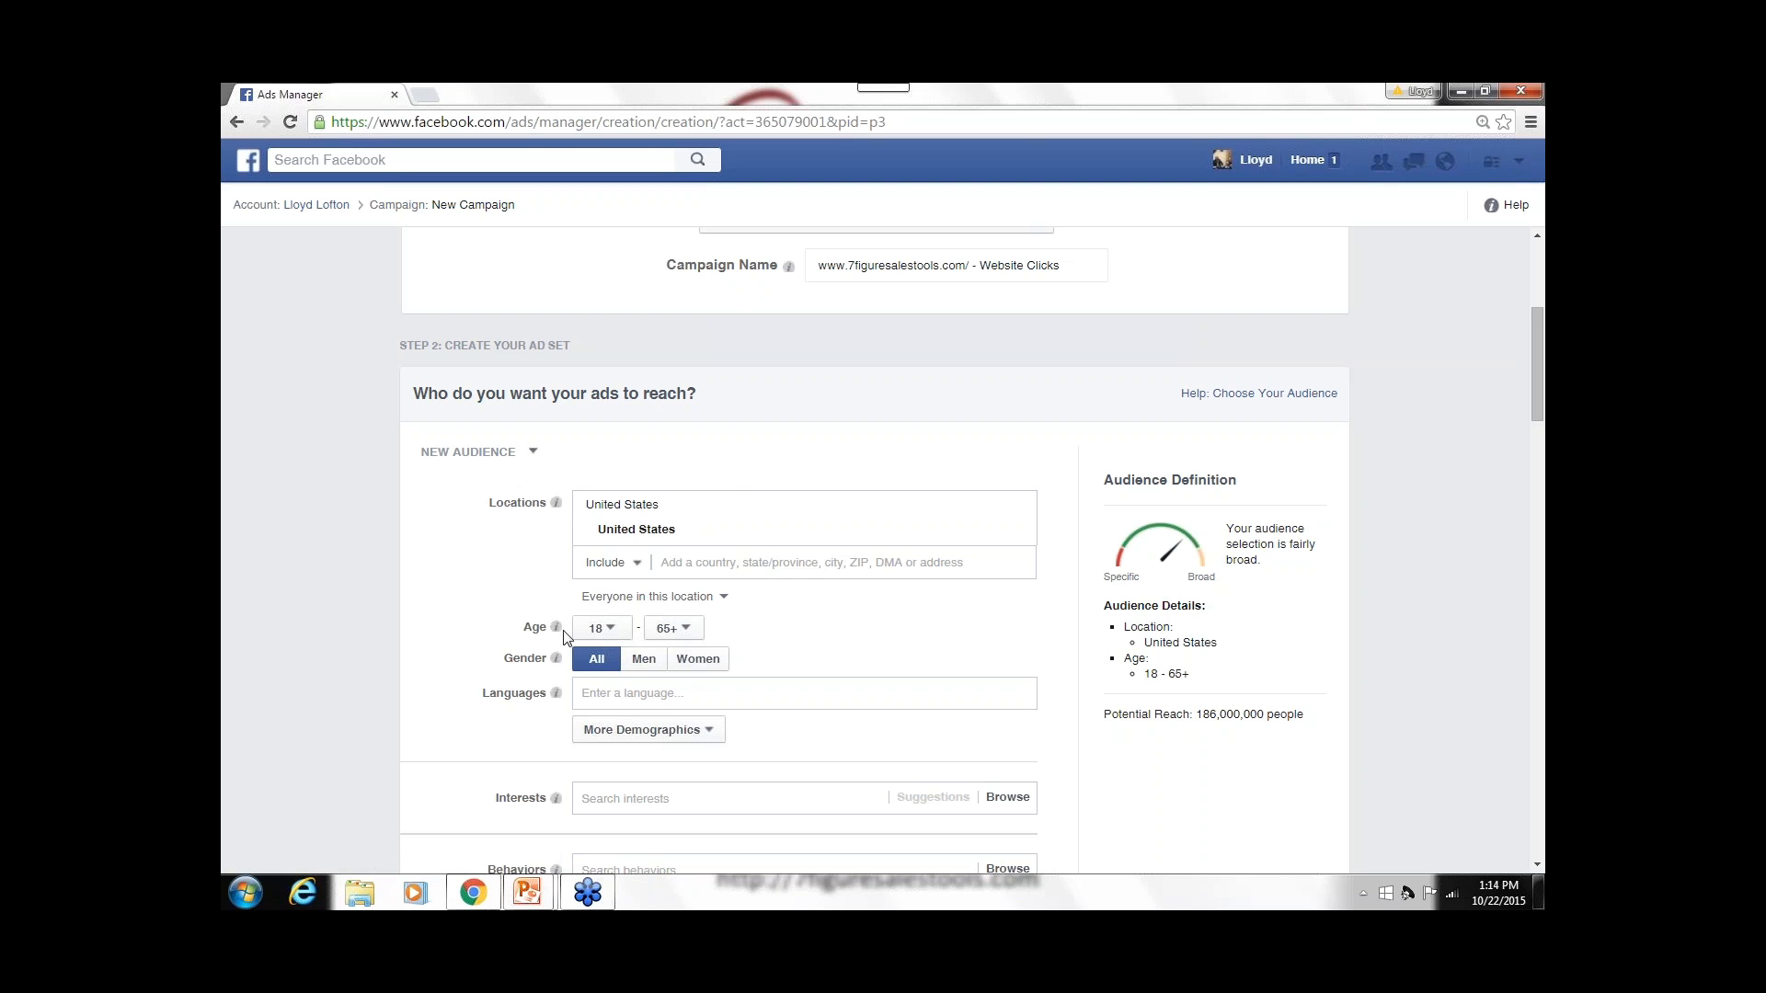
click(613, 632)
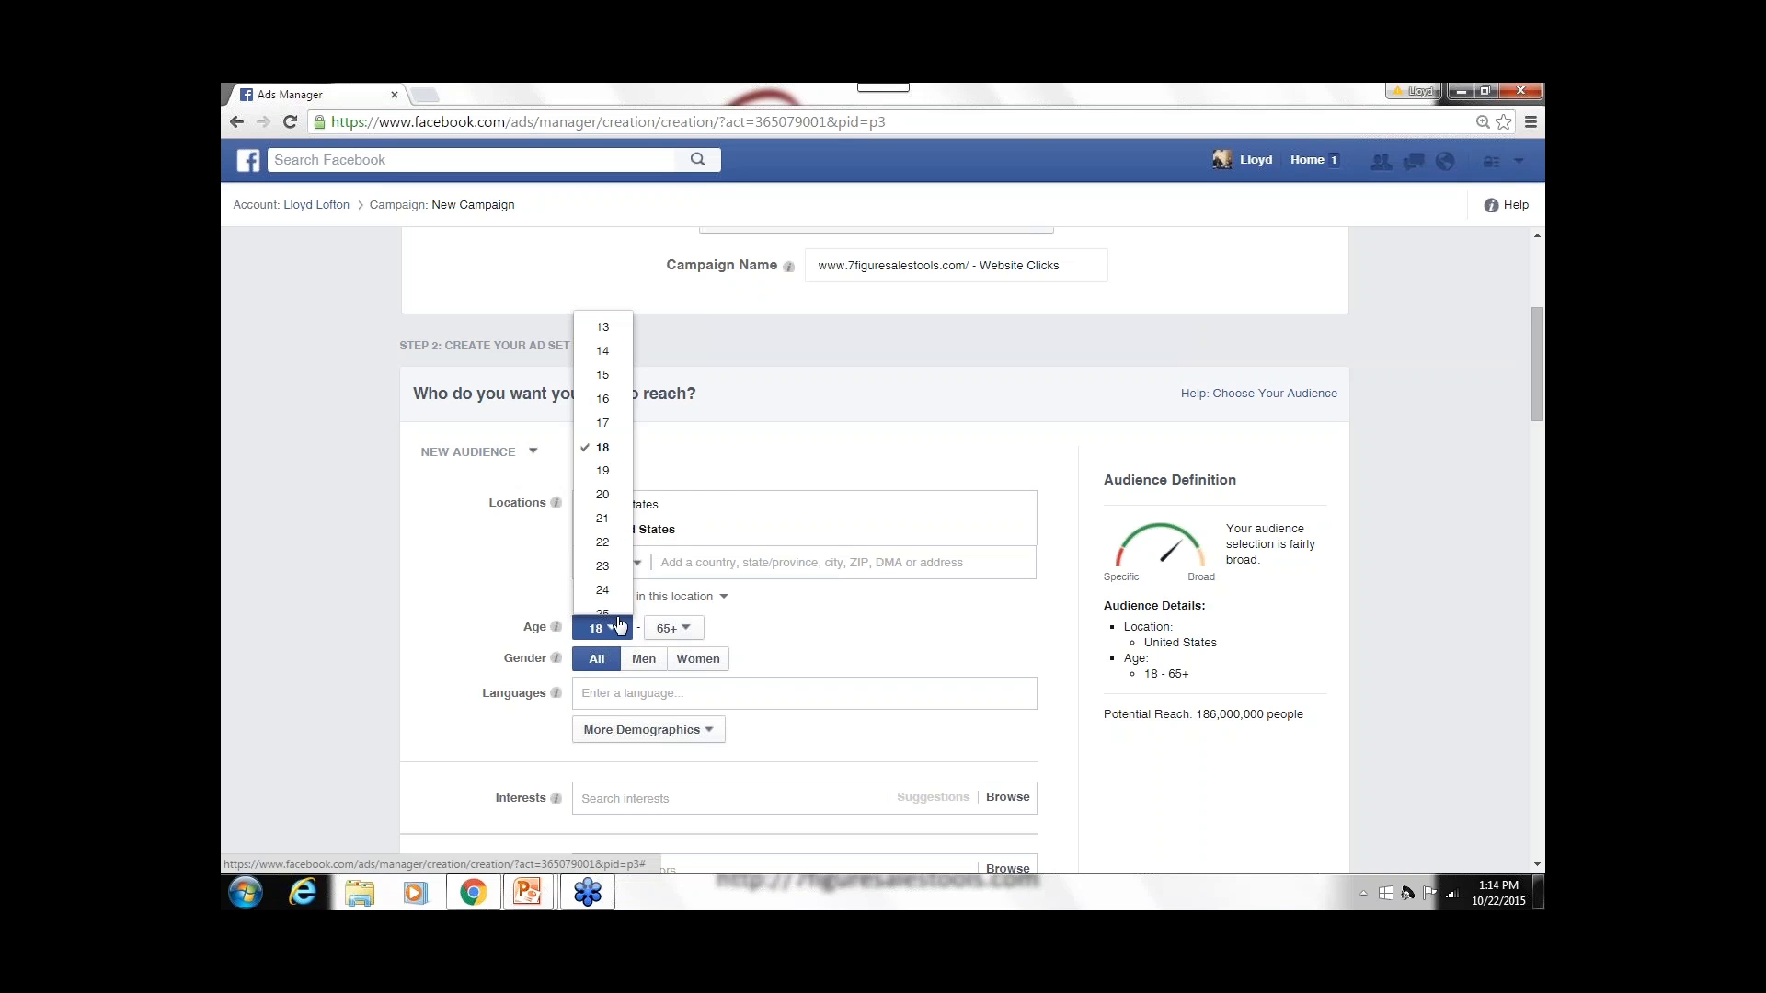
scroll(608, 589, down, 2)
click(602, 522)
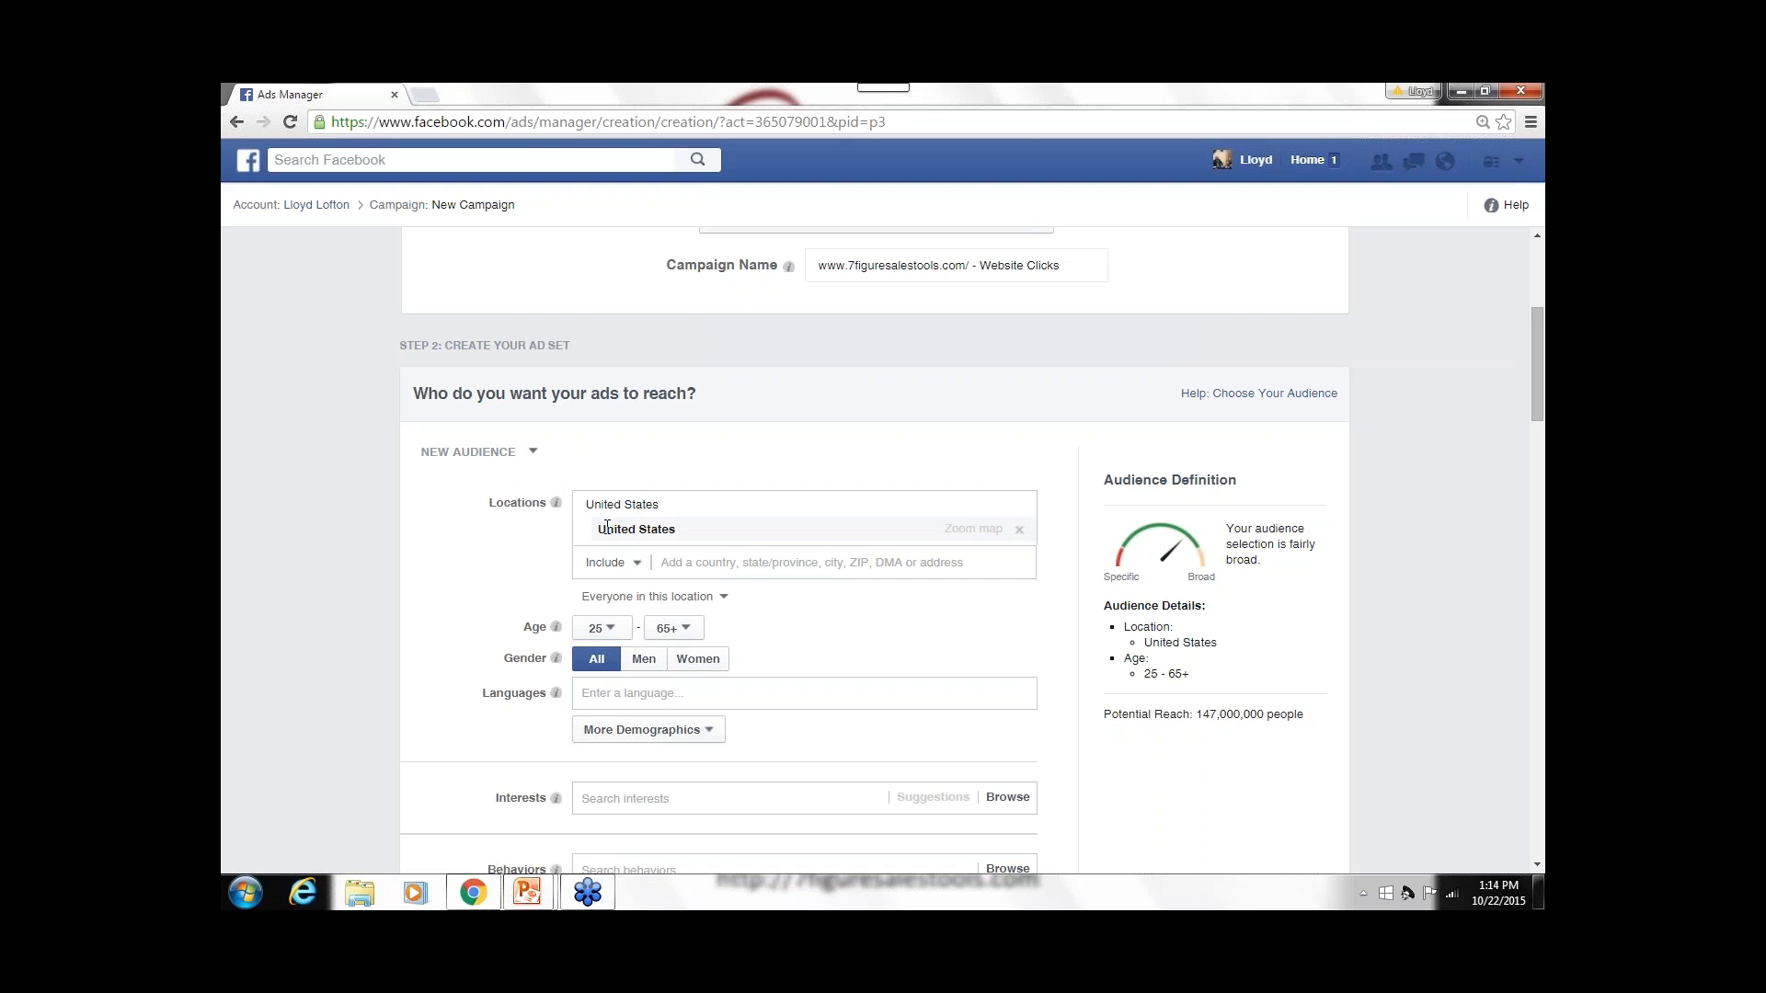
- Set the new audience's maximum age to 55
click(686, 630)
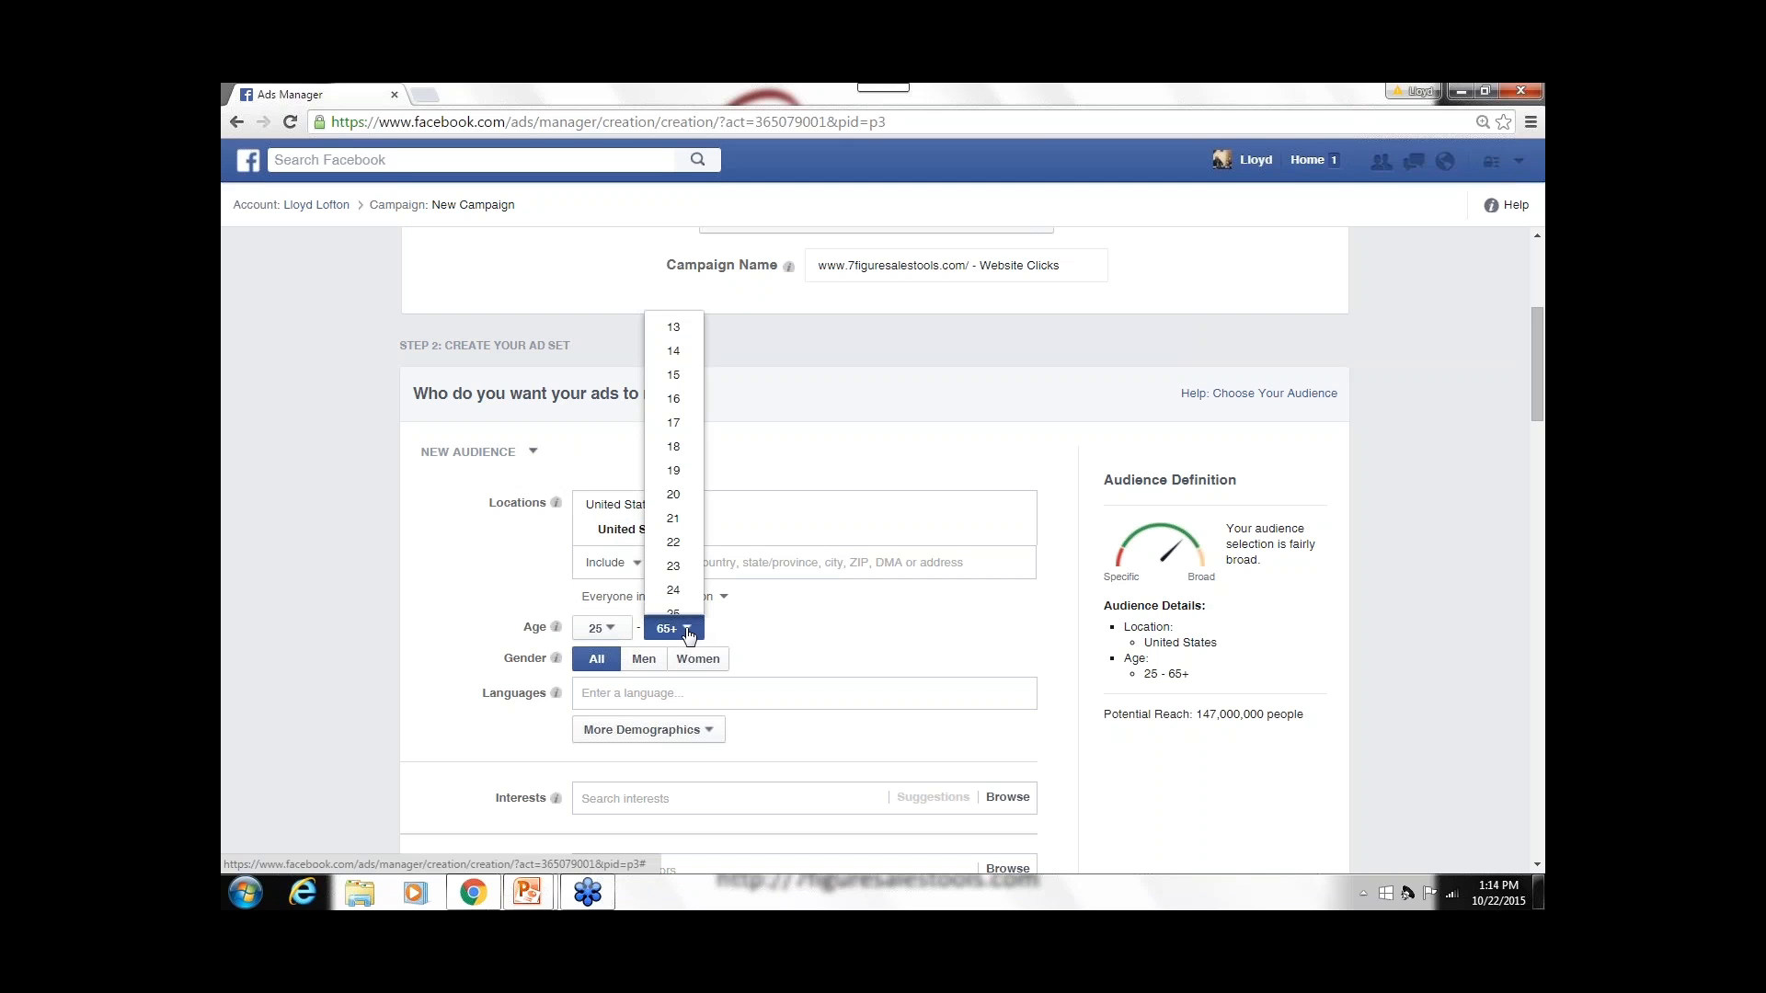
scroll(676, 588, down, 5)
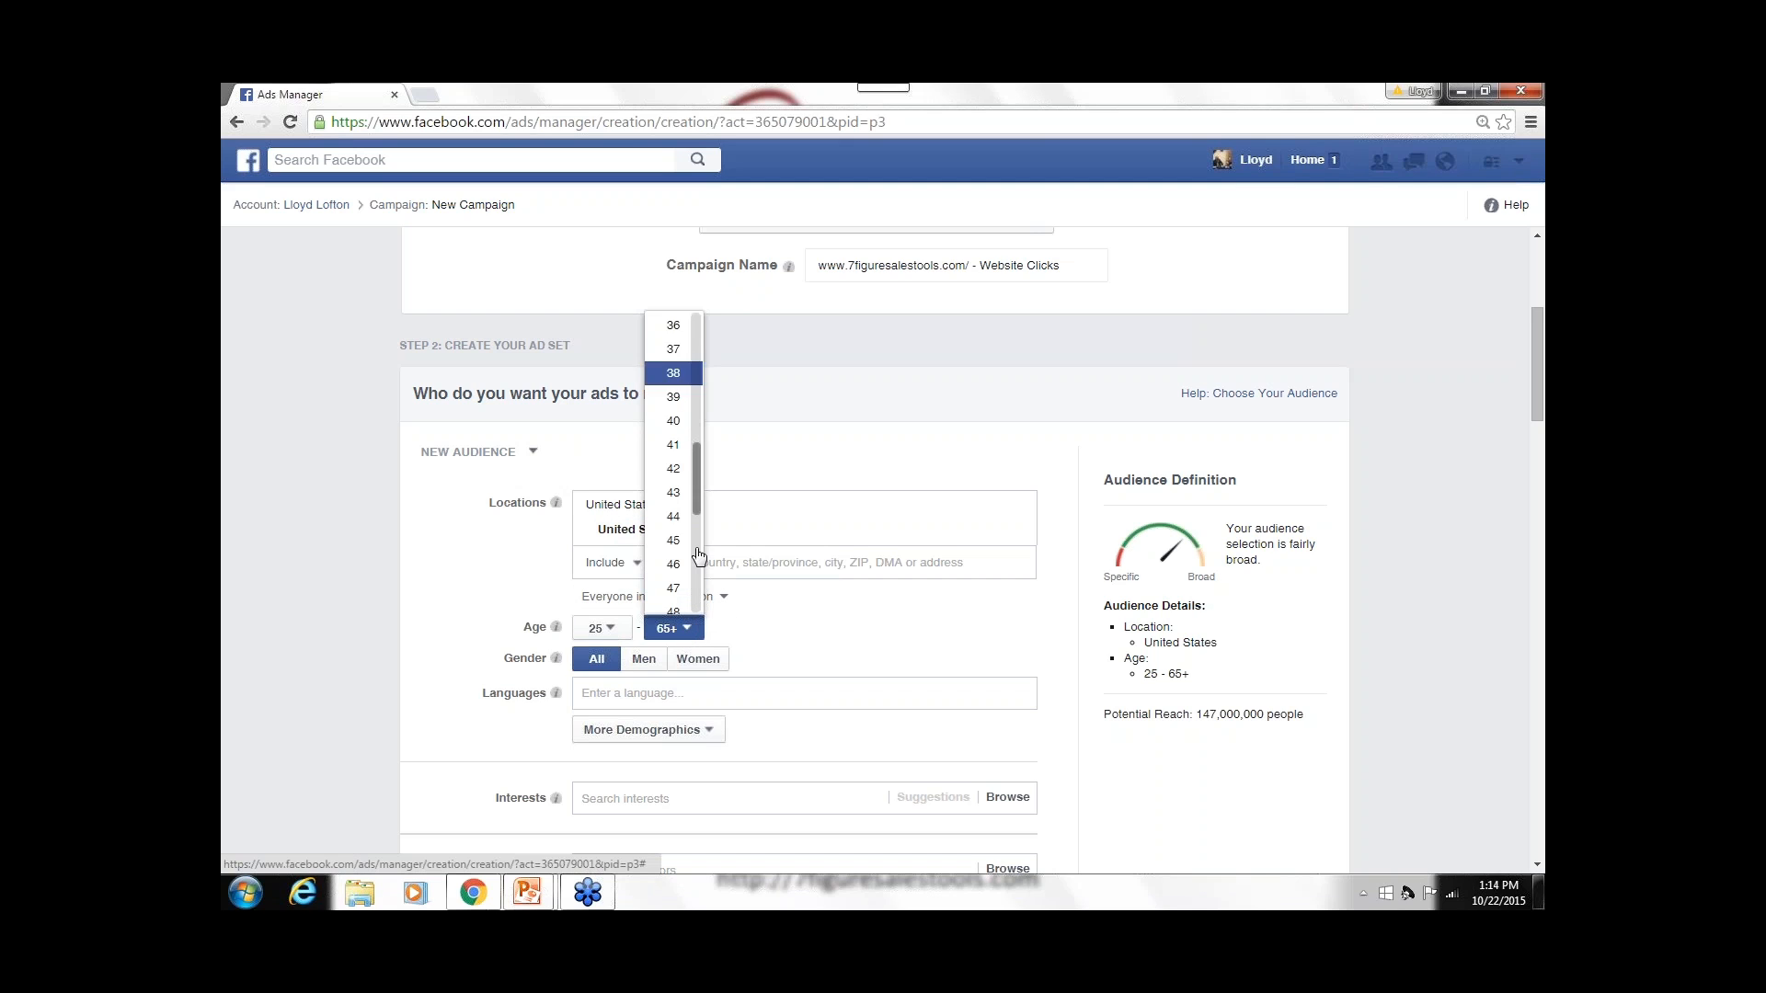
scroll(698, 557, down, 3)
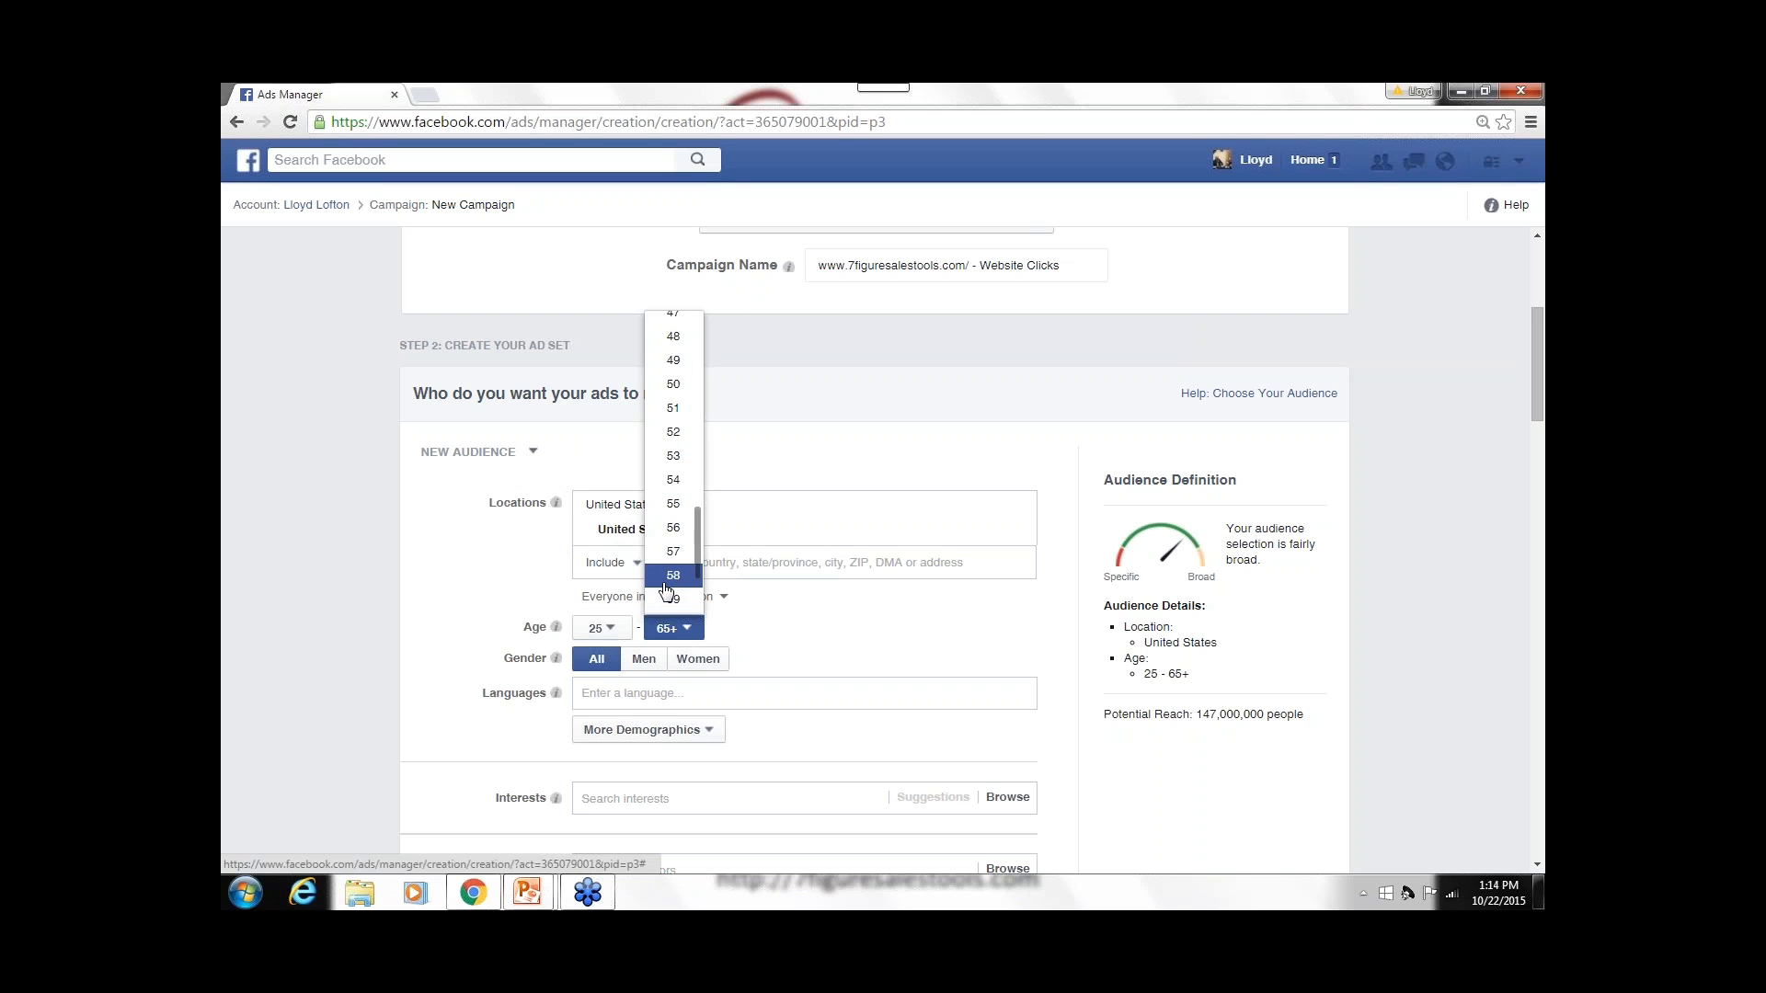
click(675, 505)
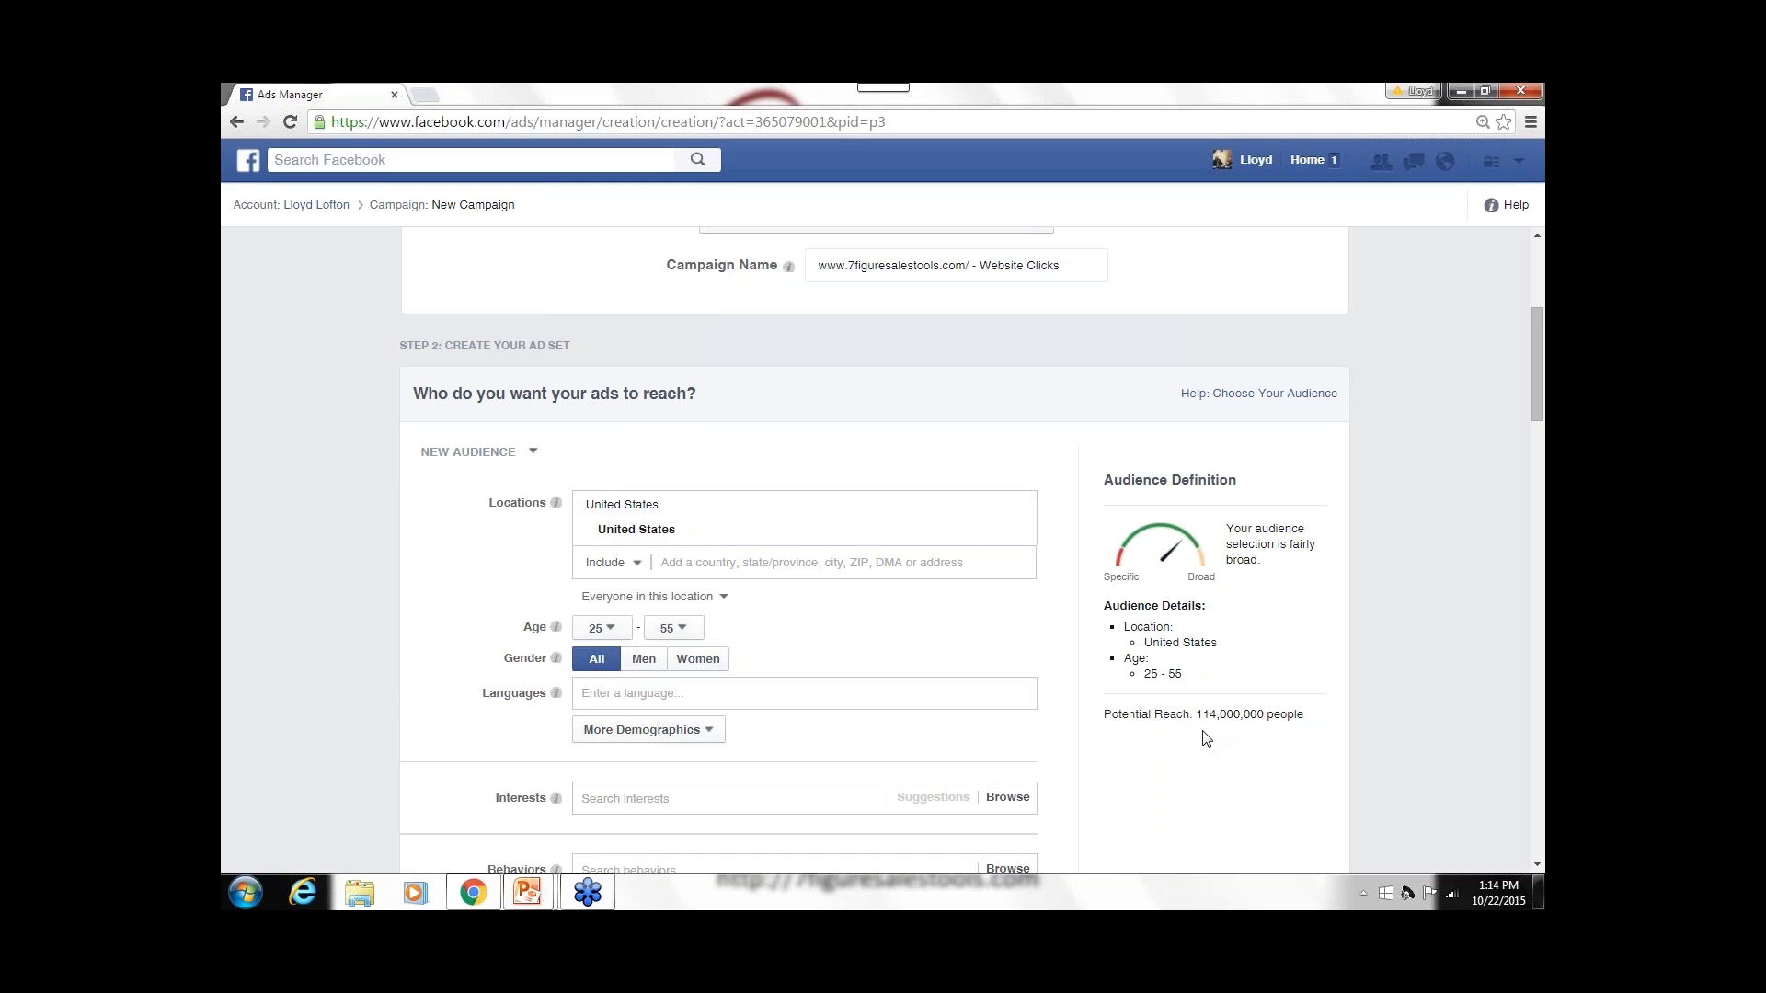
- Narrow the audience location to the state of Georgia, United States
click(766, 563)
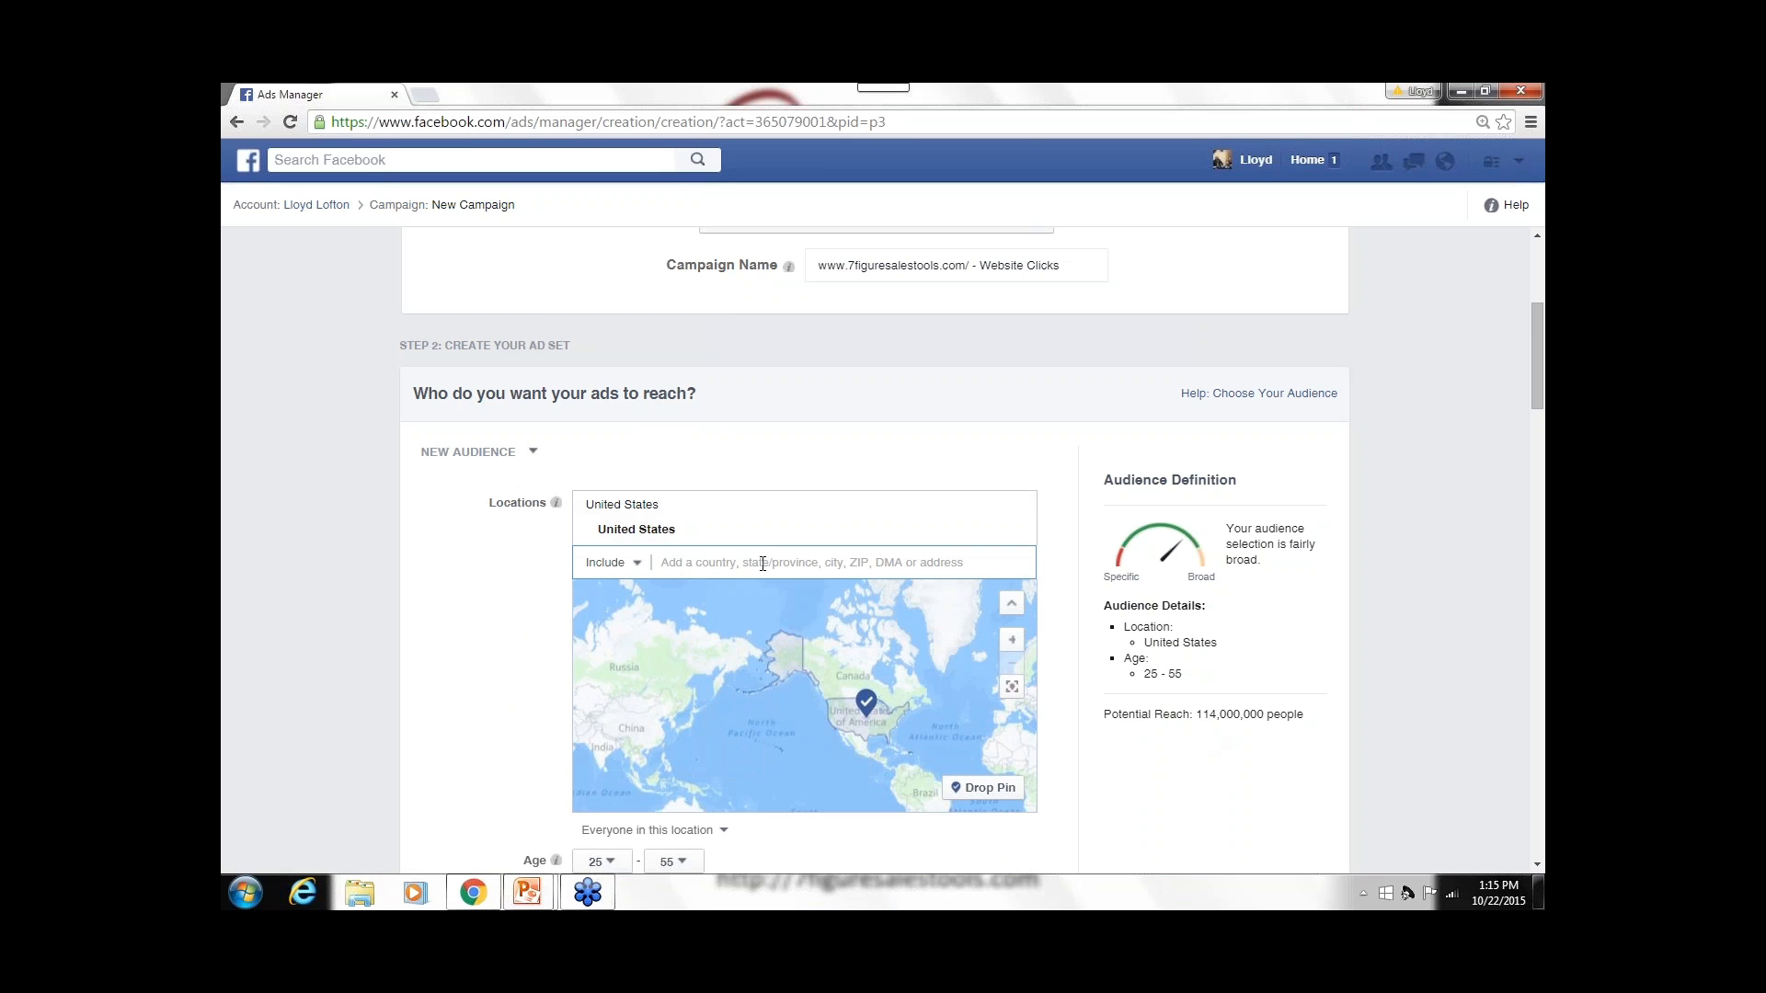
text(Georgia)
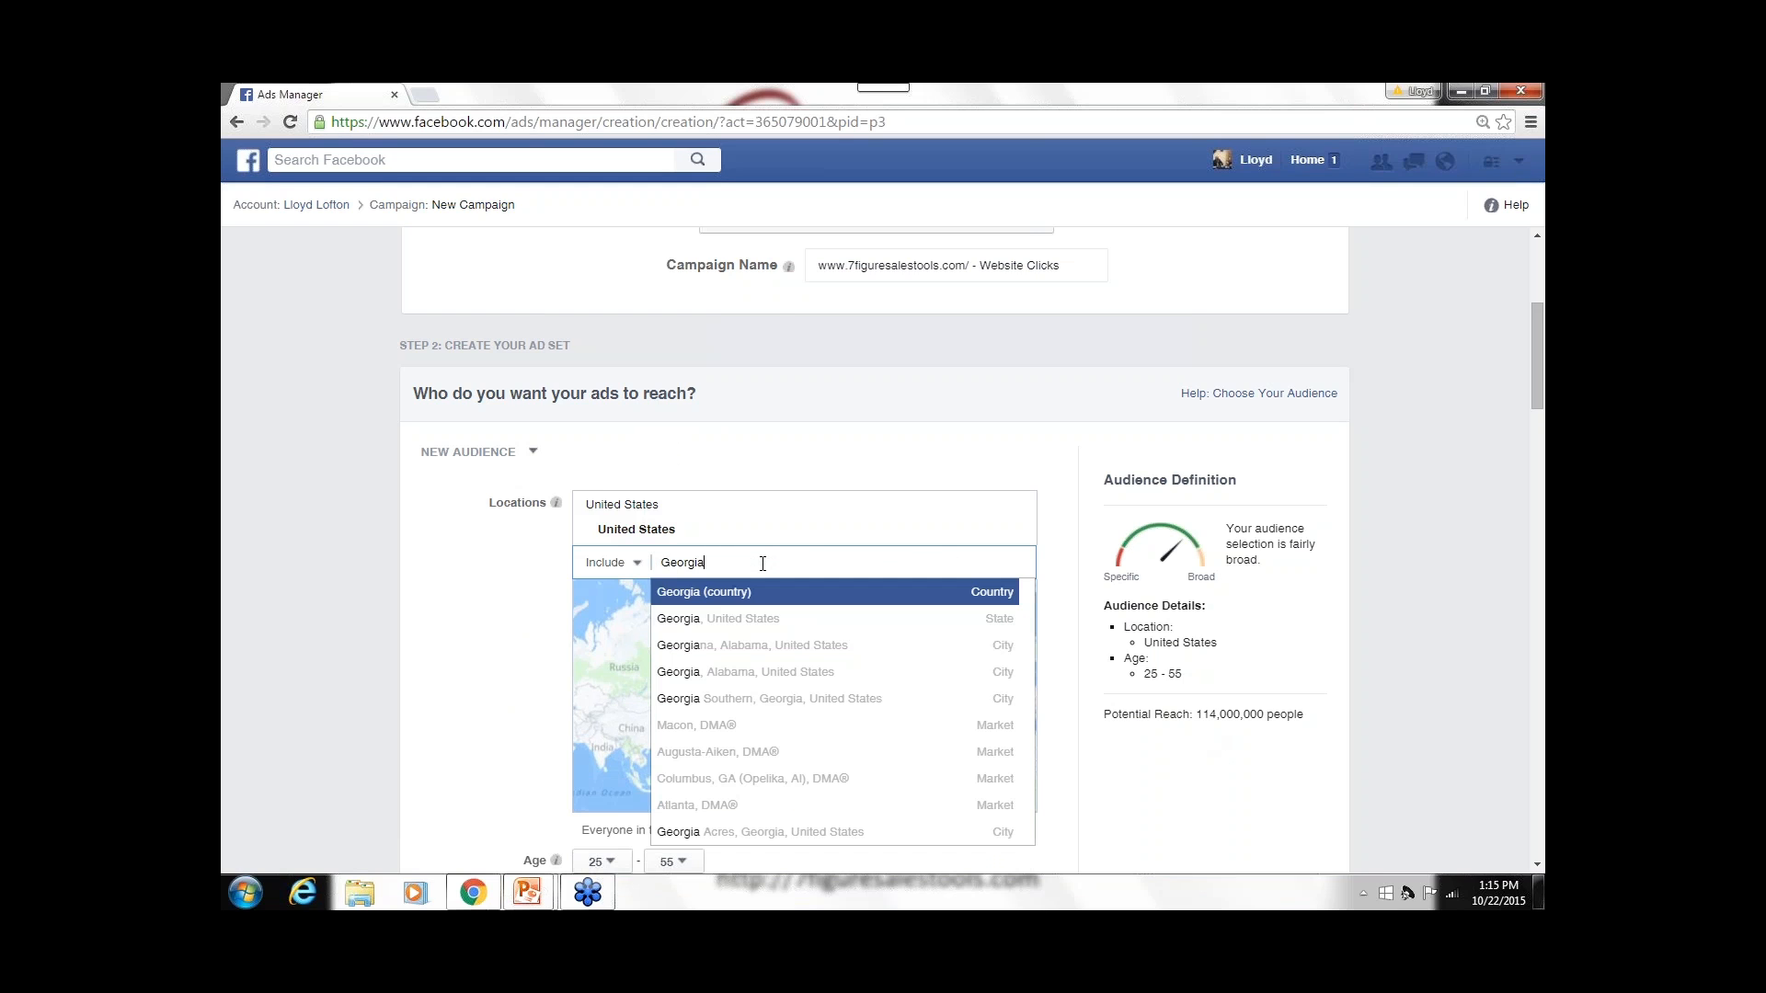
key(Down)
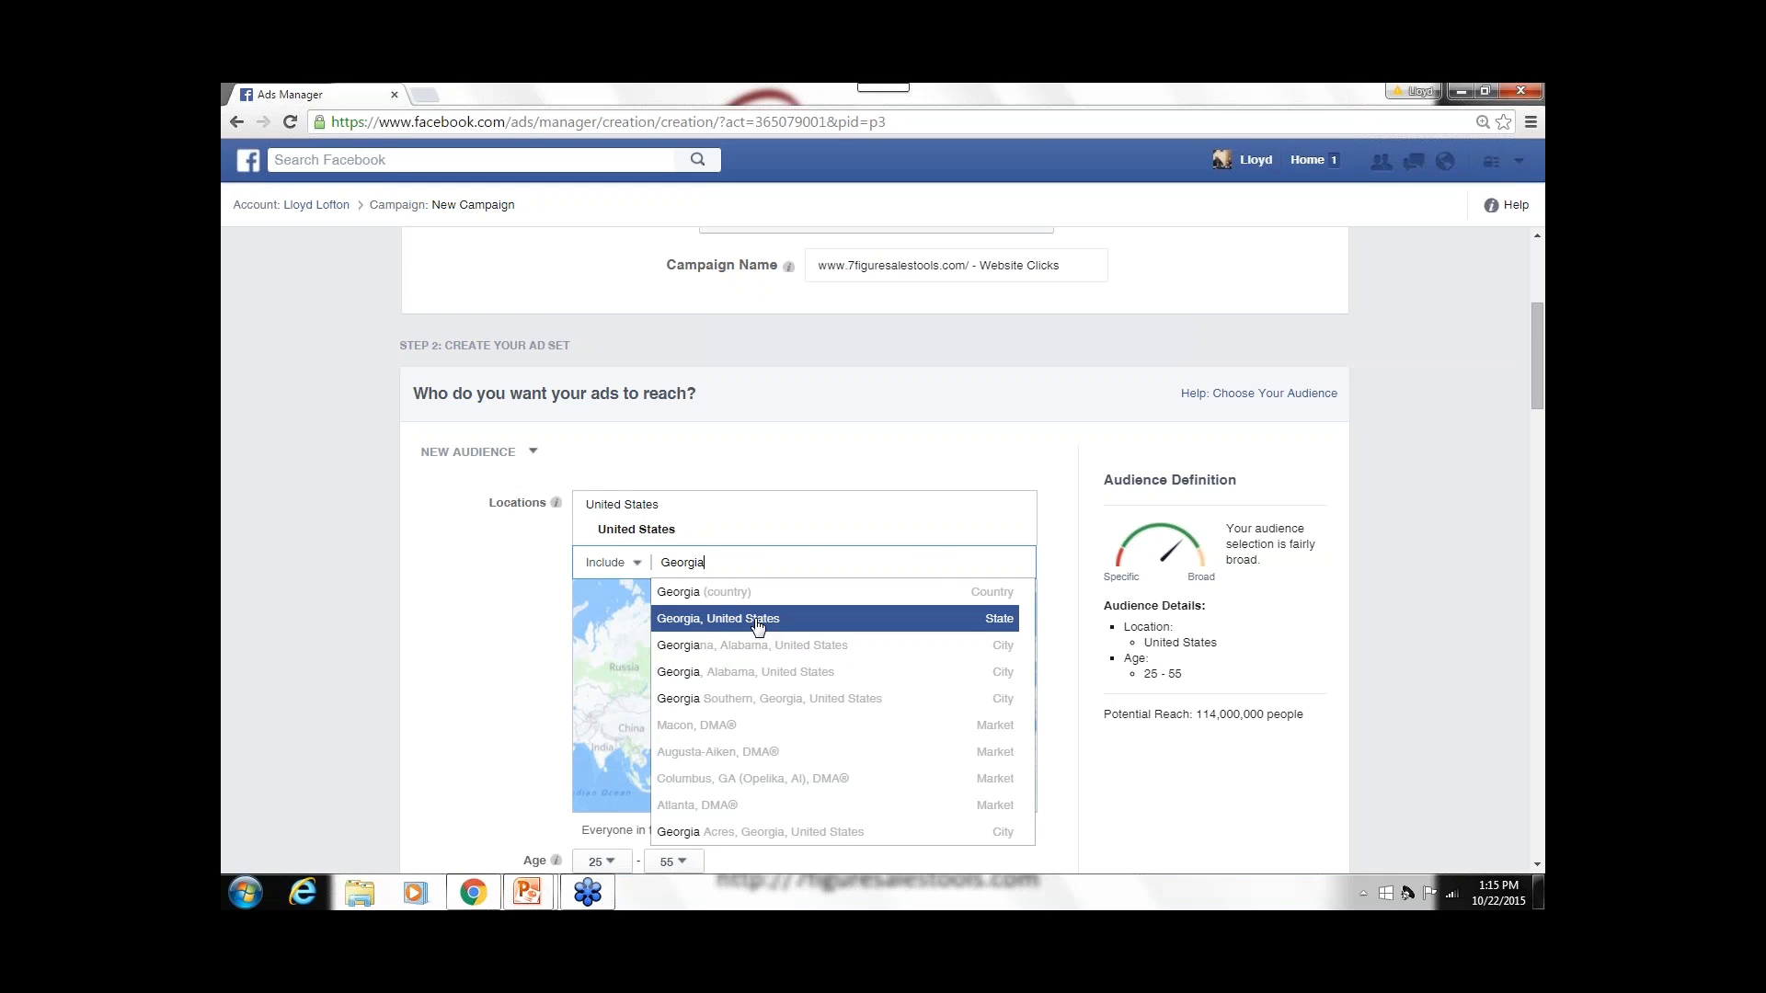
key(Return)
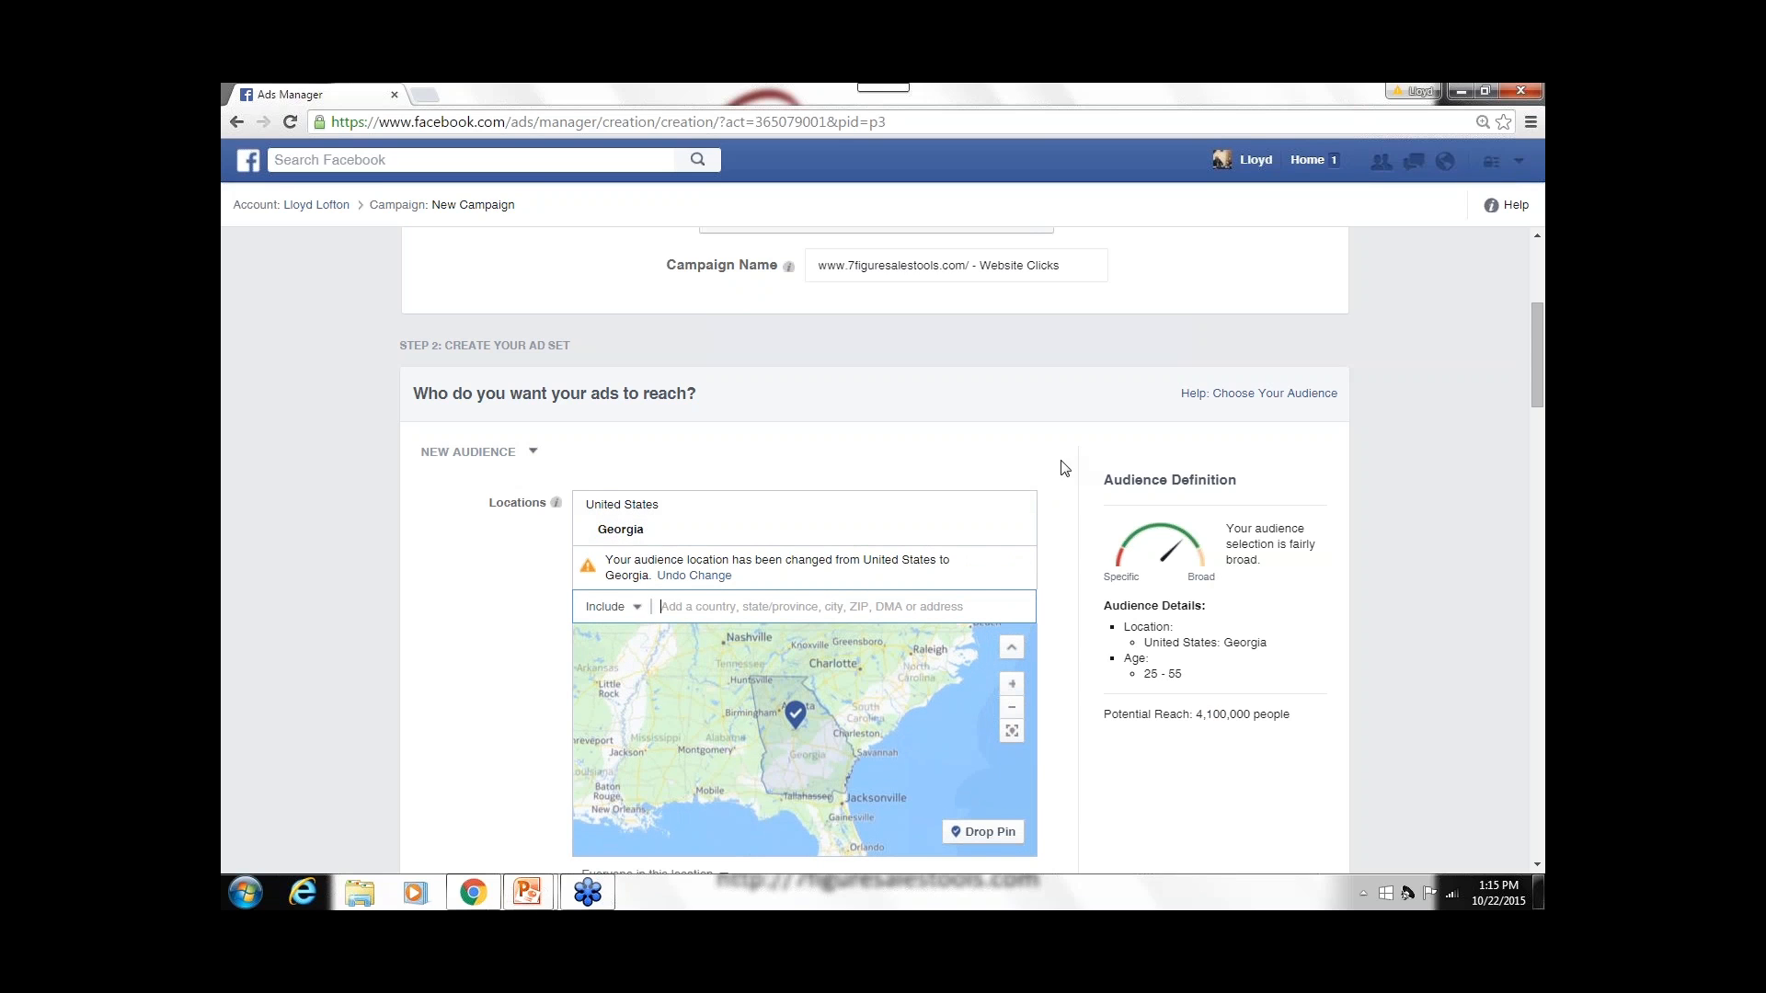
- Add an Industries demographic to the audience and target the Sales industry
scroll(1055, 453, down, 4)
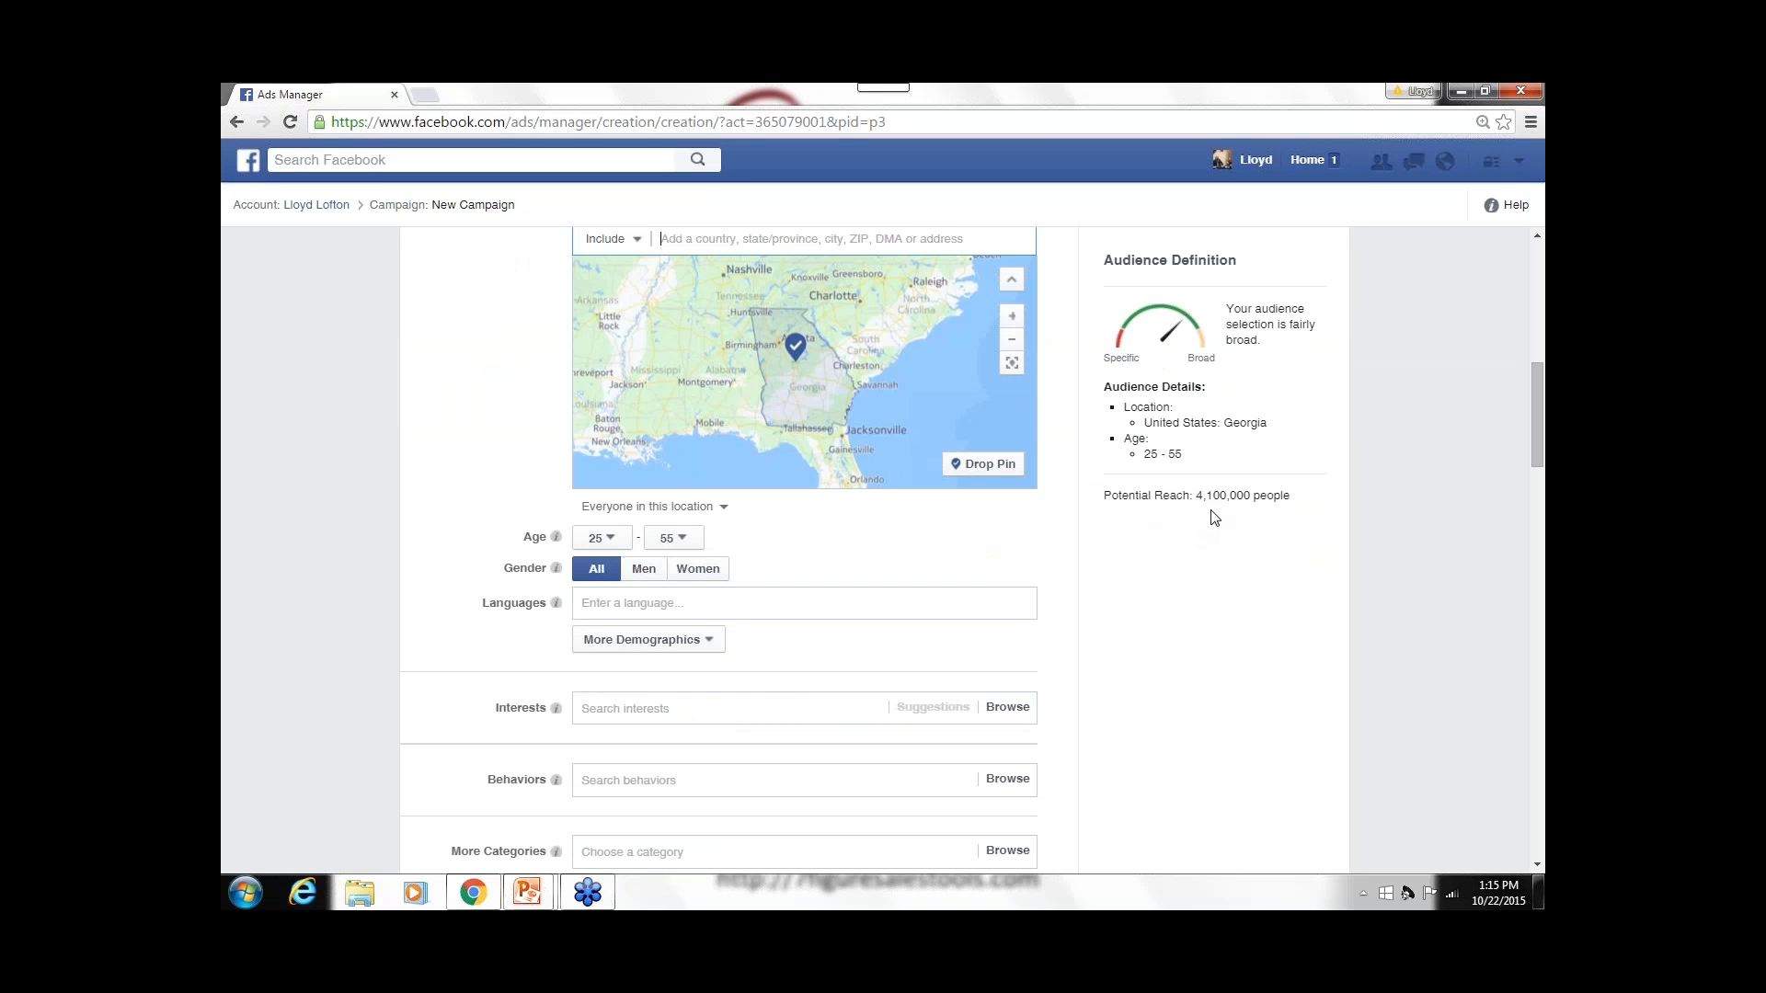
scroll(1241, 492, down, 2)
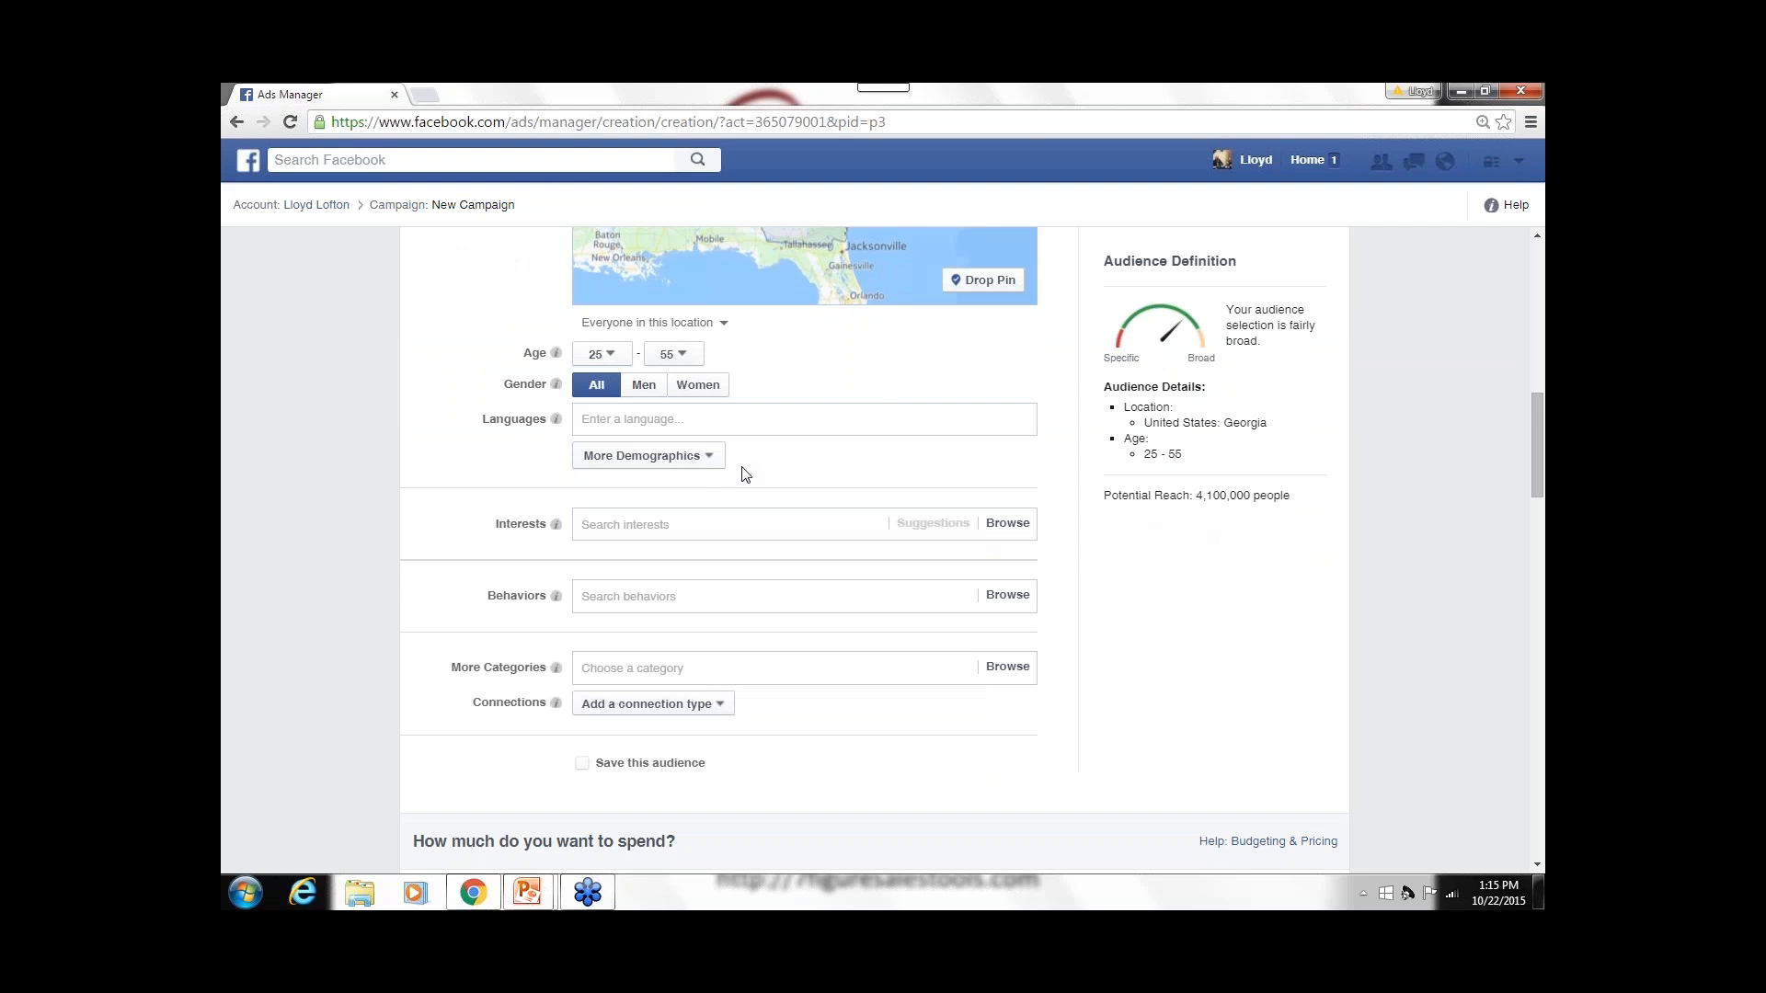
click(713, 460)
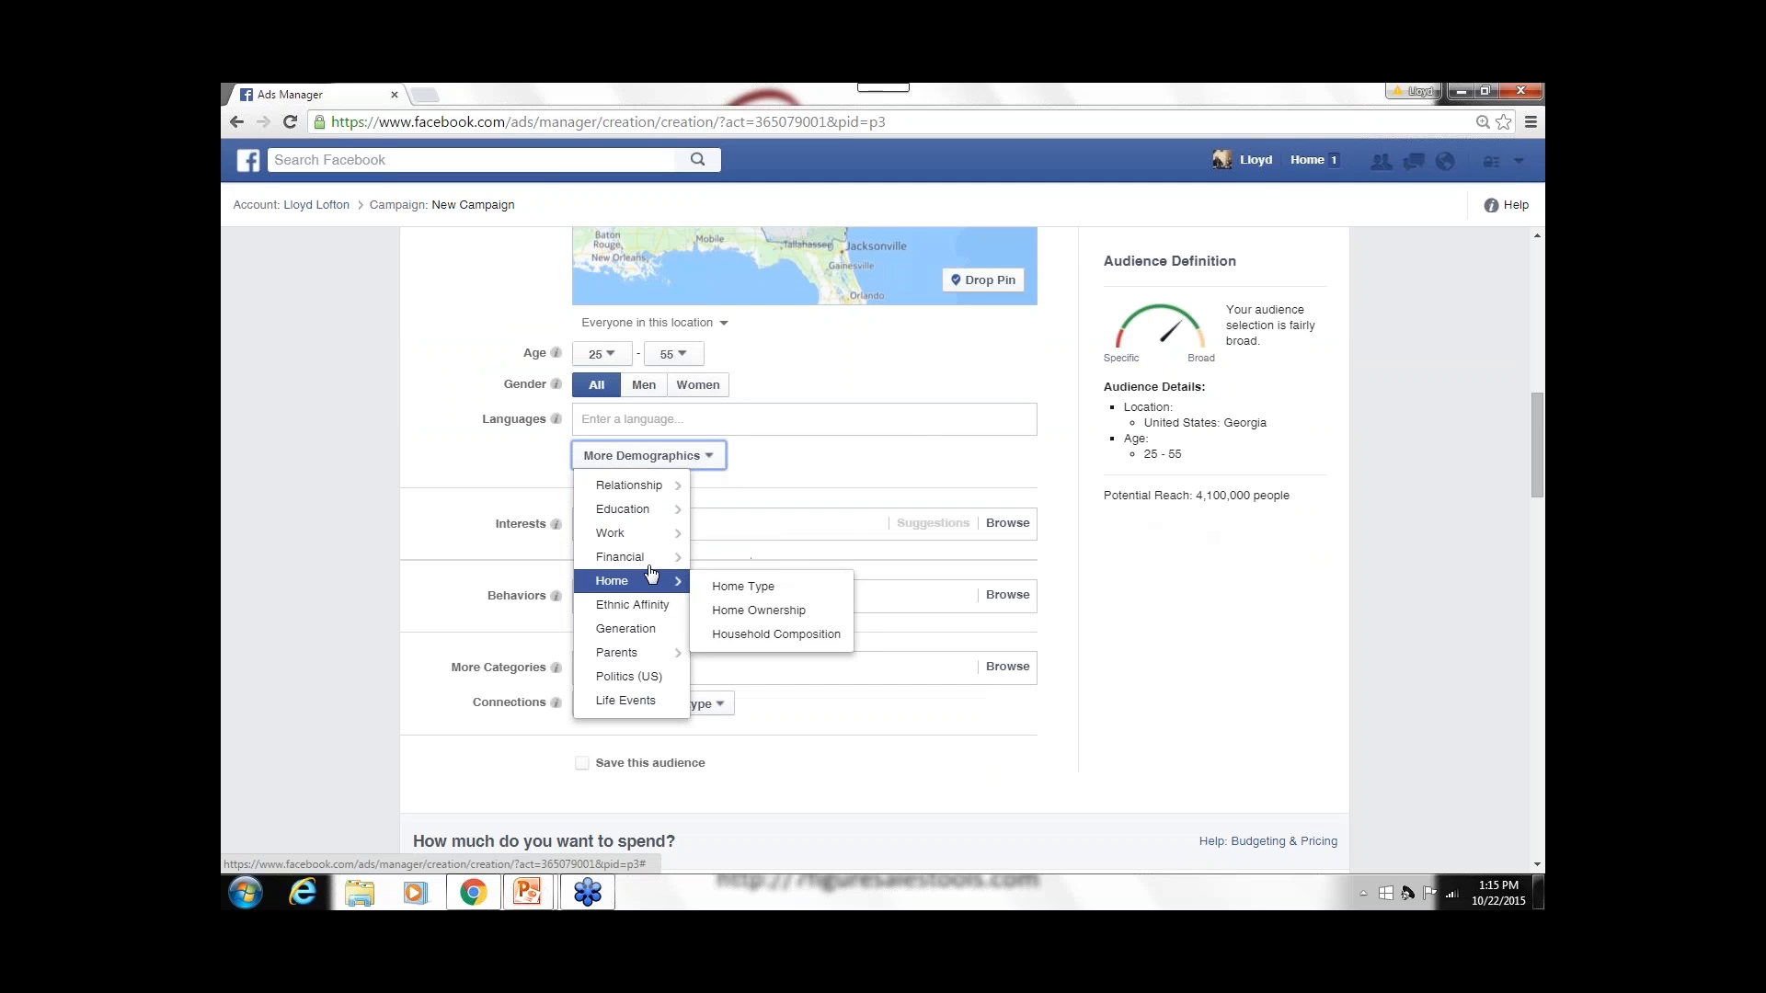
mouse_move(655, 566)
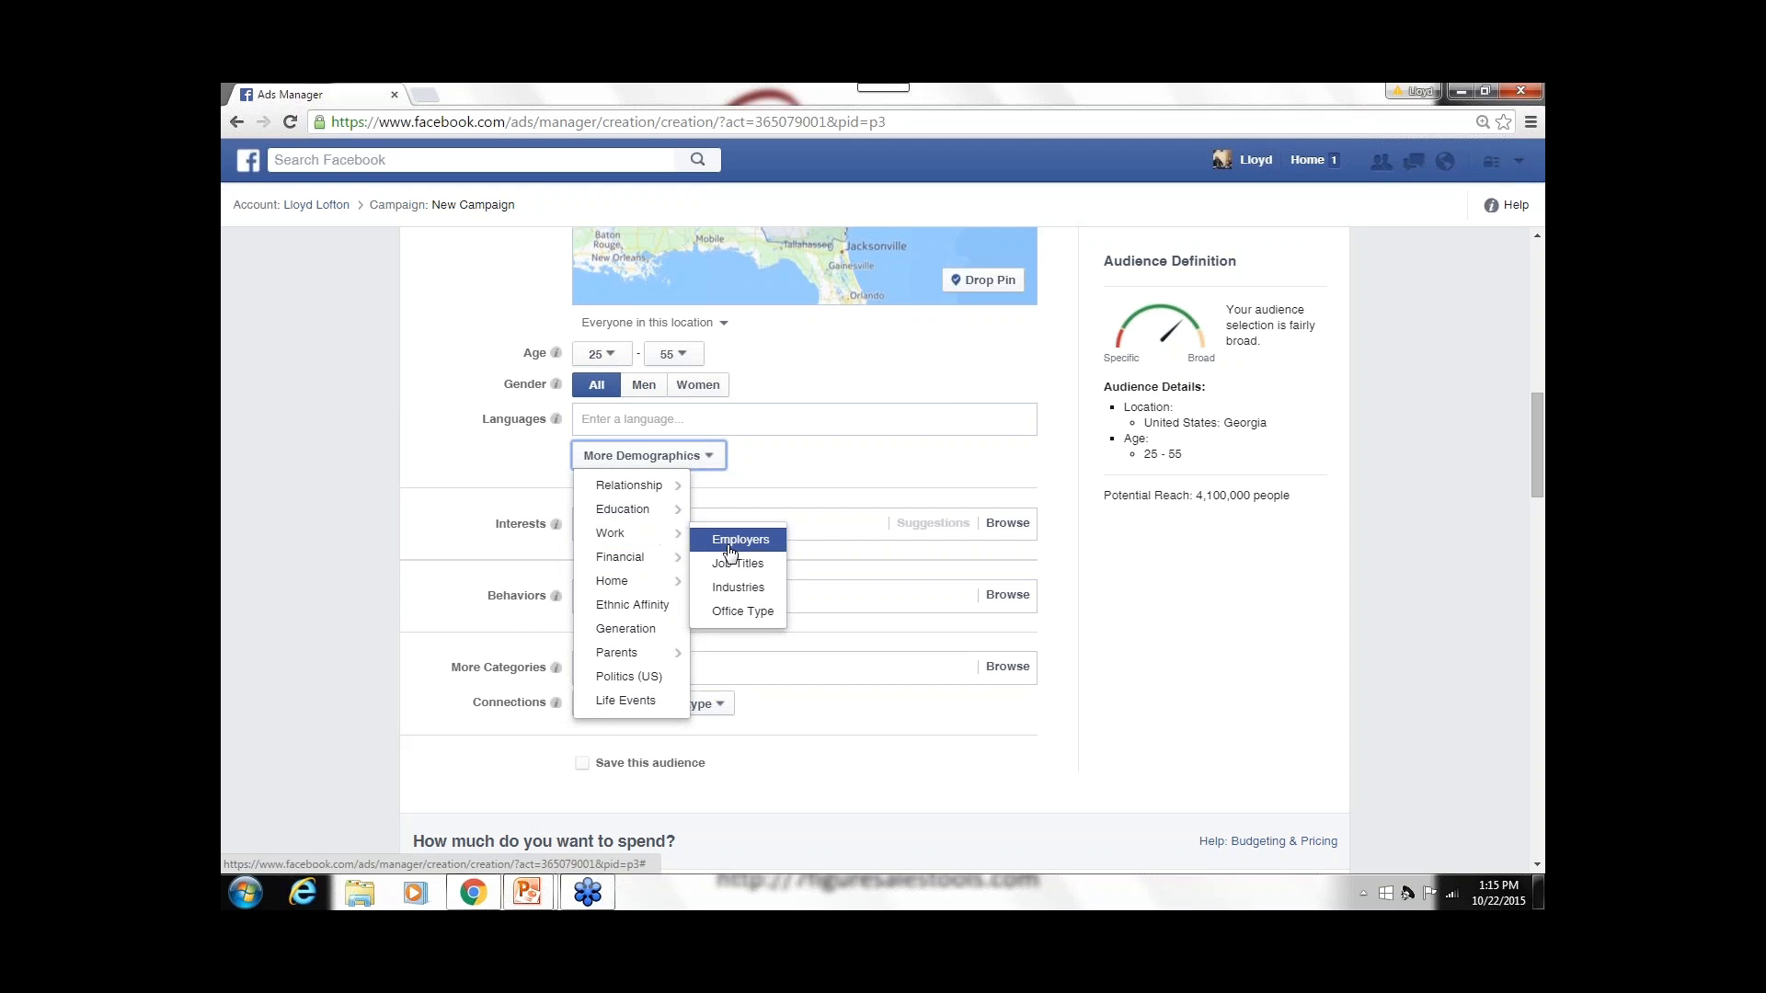
click(743, 588)
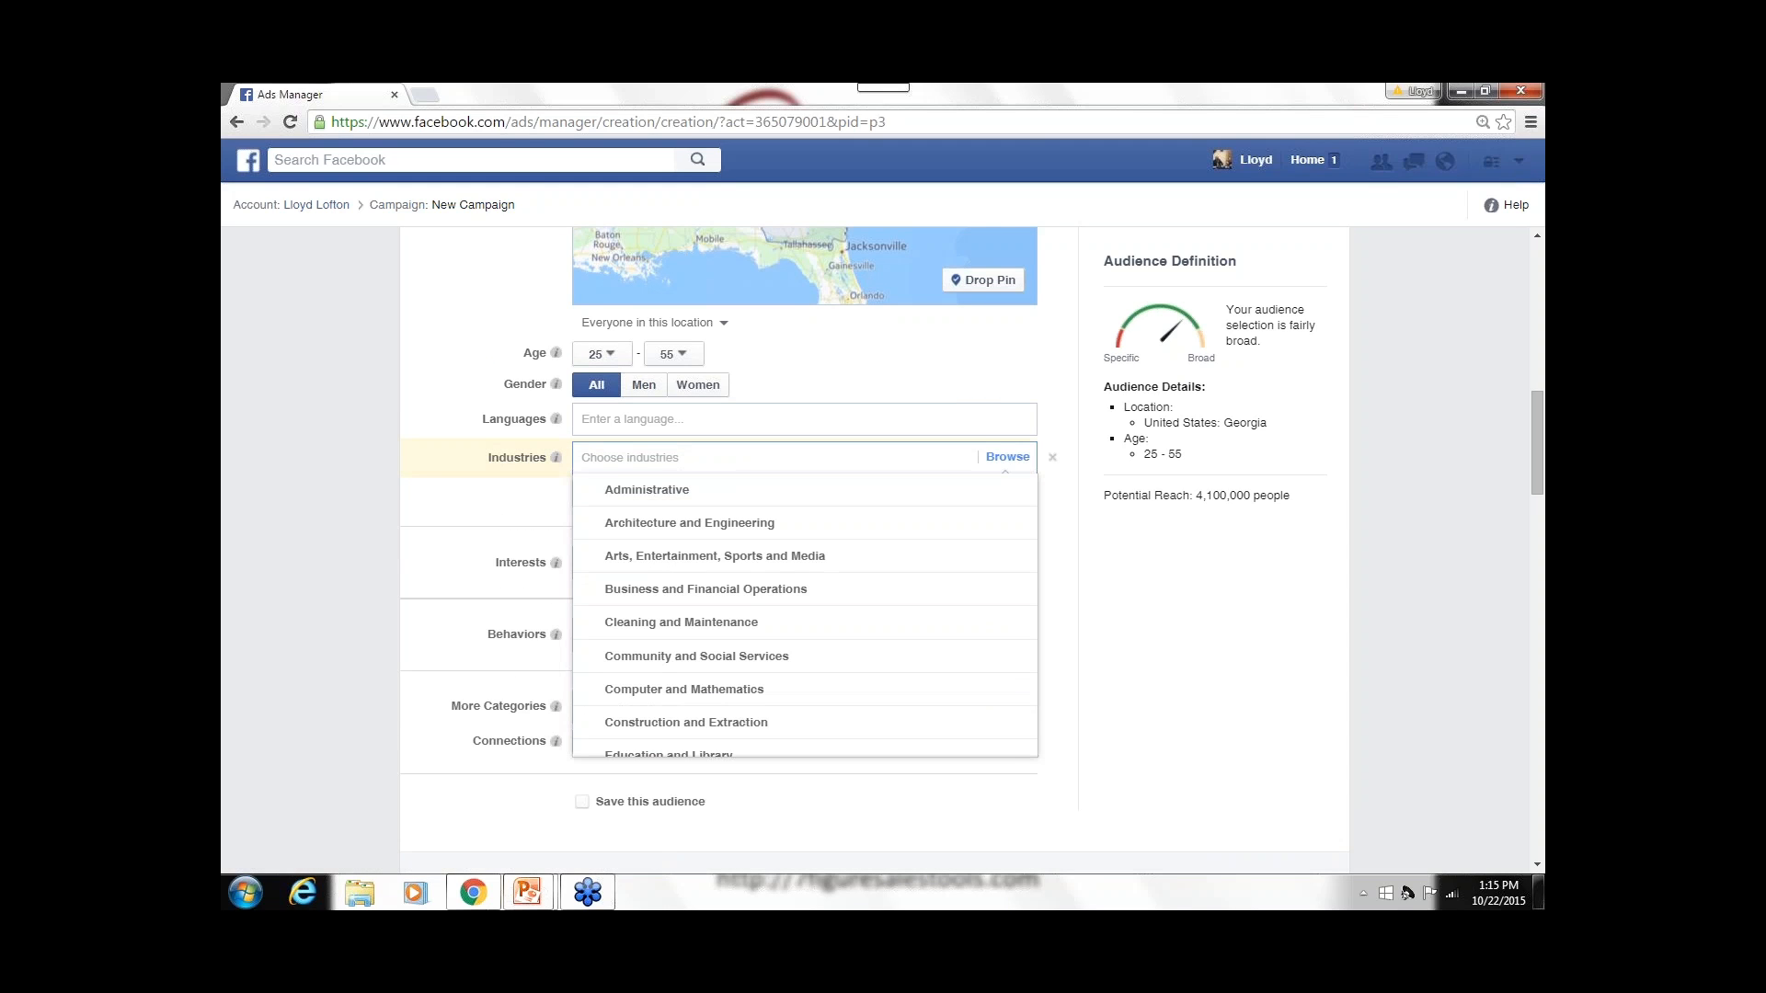
scroll(758, 591, down, 1)
scroll(771, 589, down, 2)
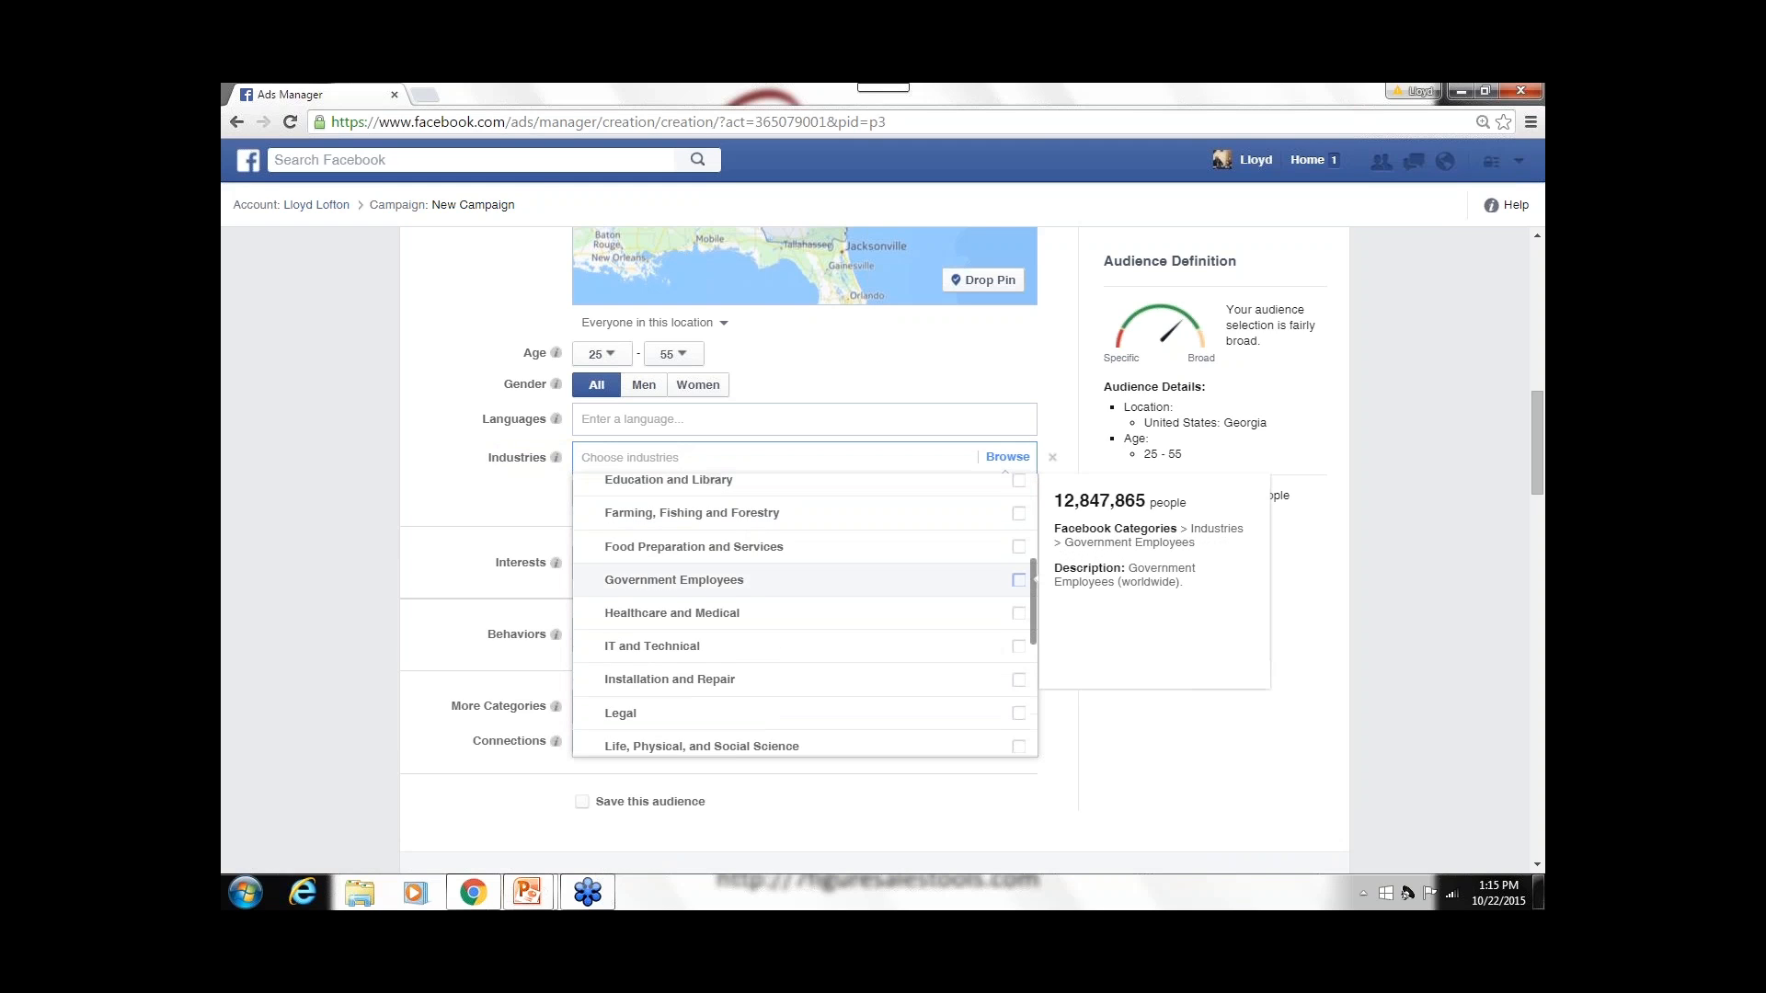
scroll(750, 612, down, 1)
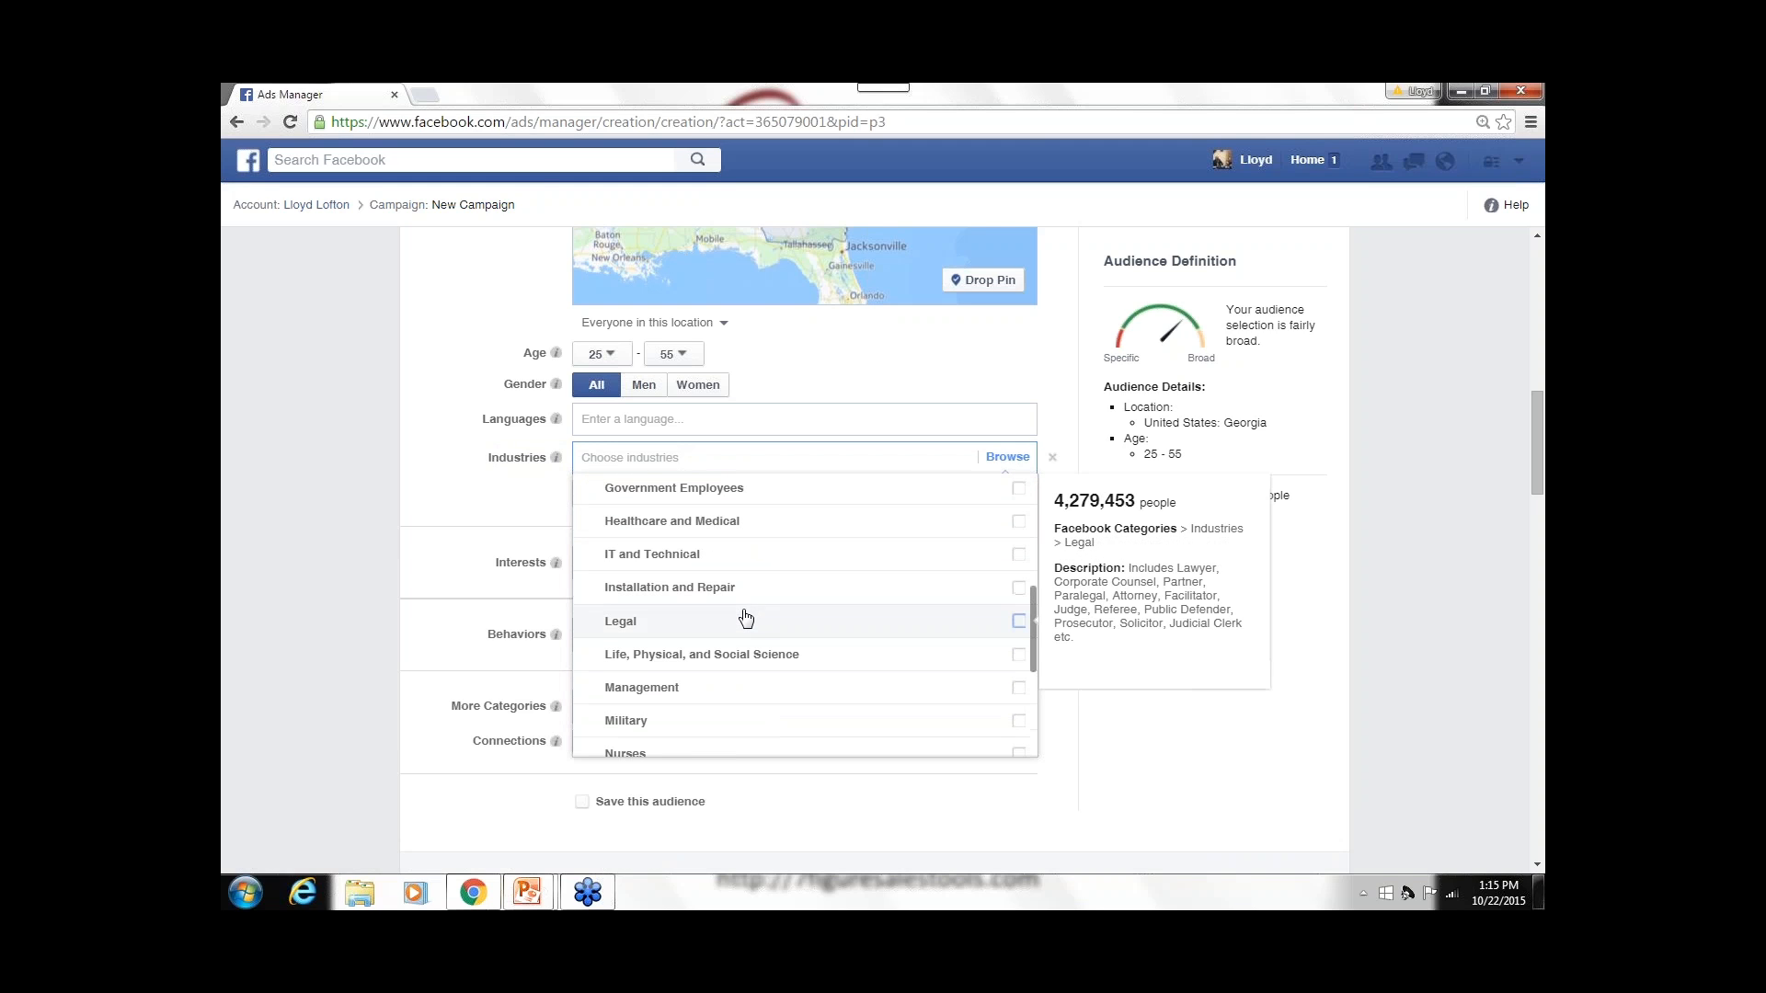
scroll(747, 611, down, 2)
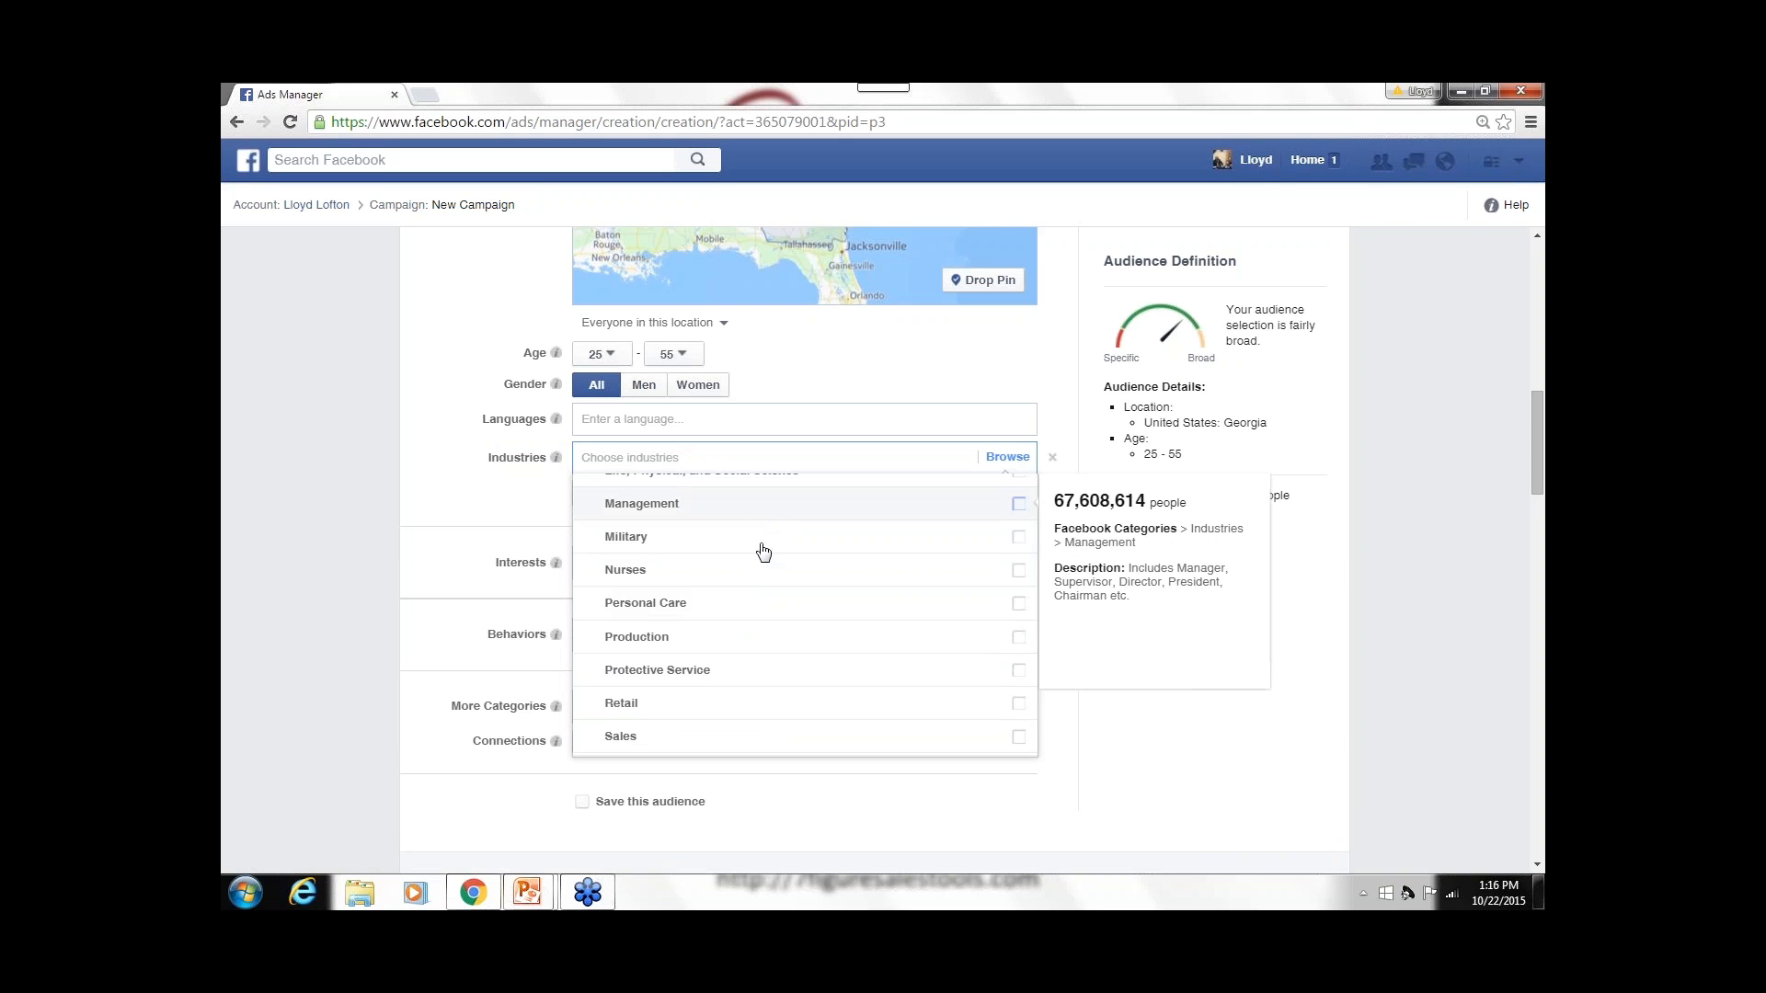
scroll(760, 552, down, 1)
click(753, 653)
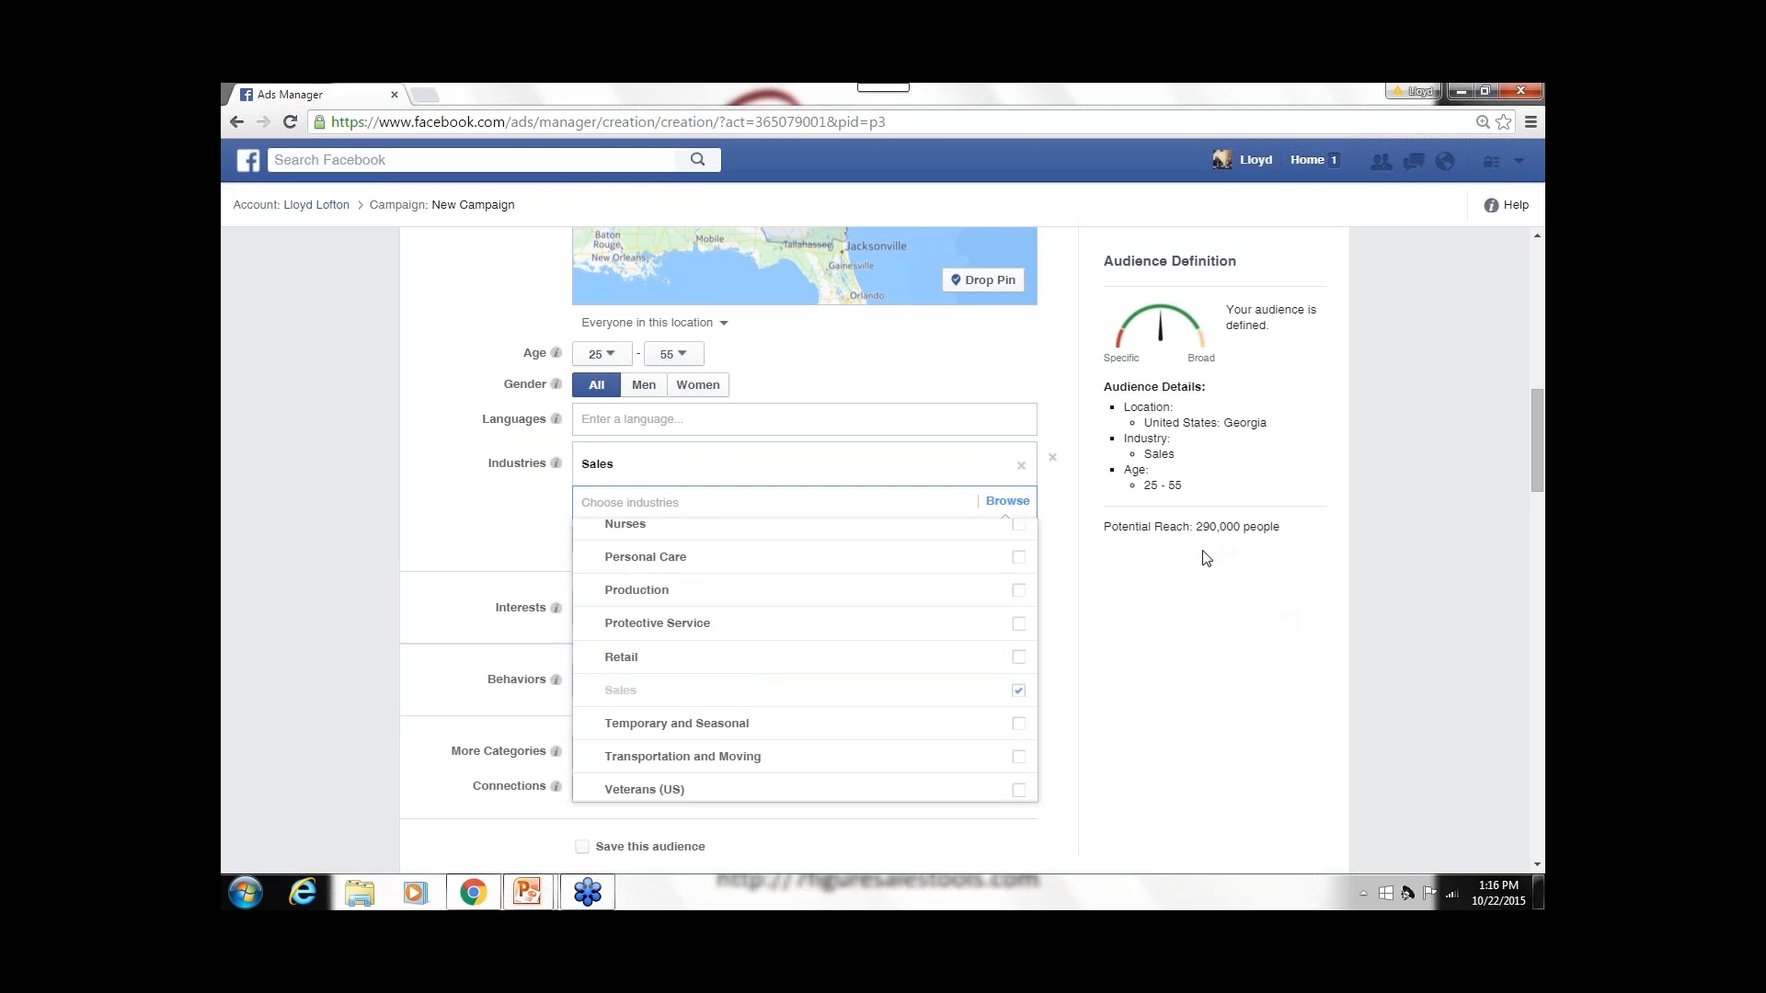
- Remove Sales from the audience's industries and close the industry list
click(1019, 693)
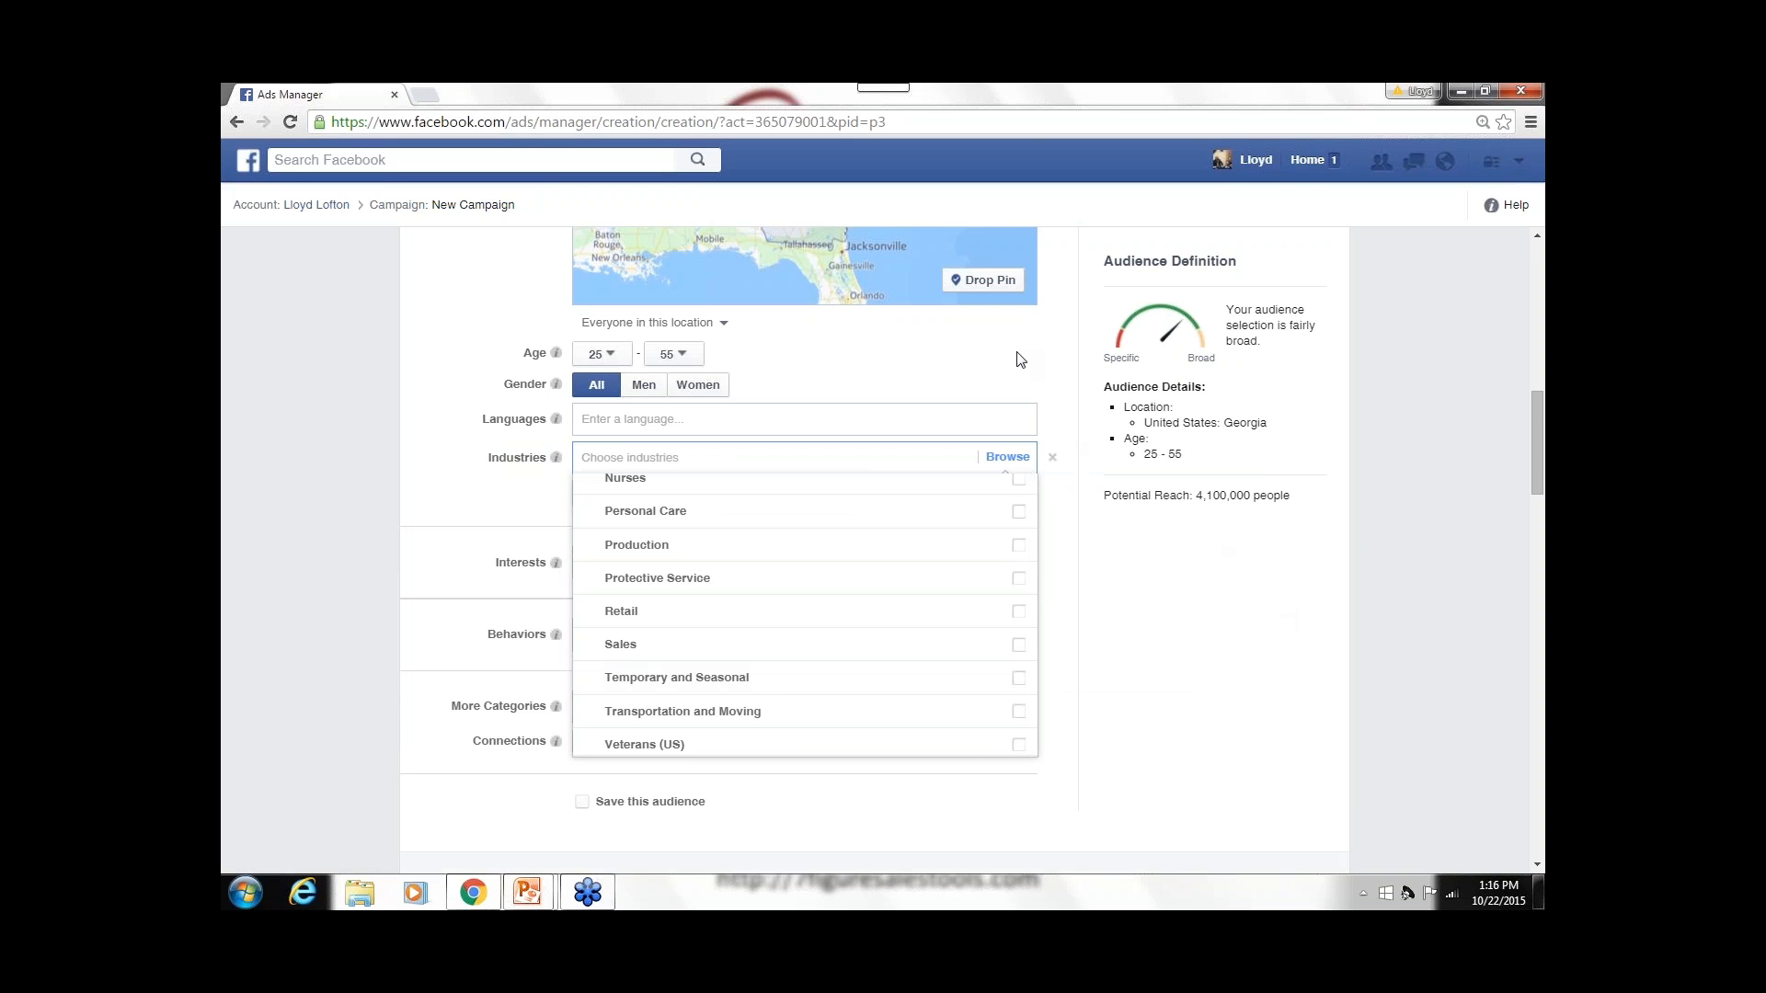
click(1044, 374)
scroll(1045, 375, down, 2)
scroll(1045, 375, up, 2)
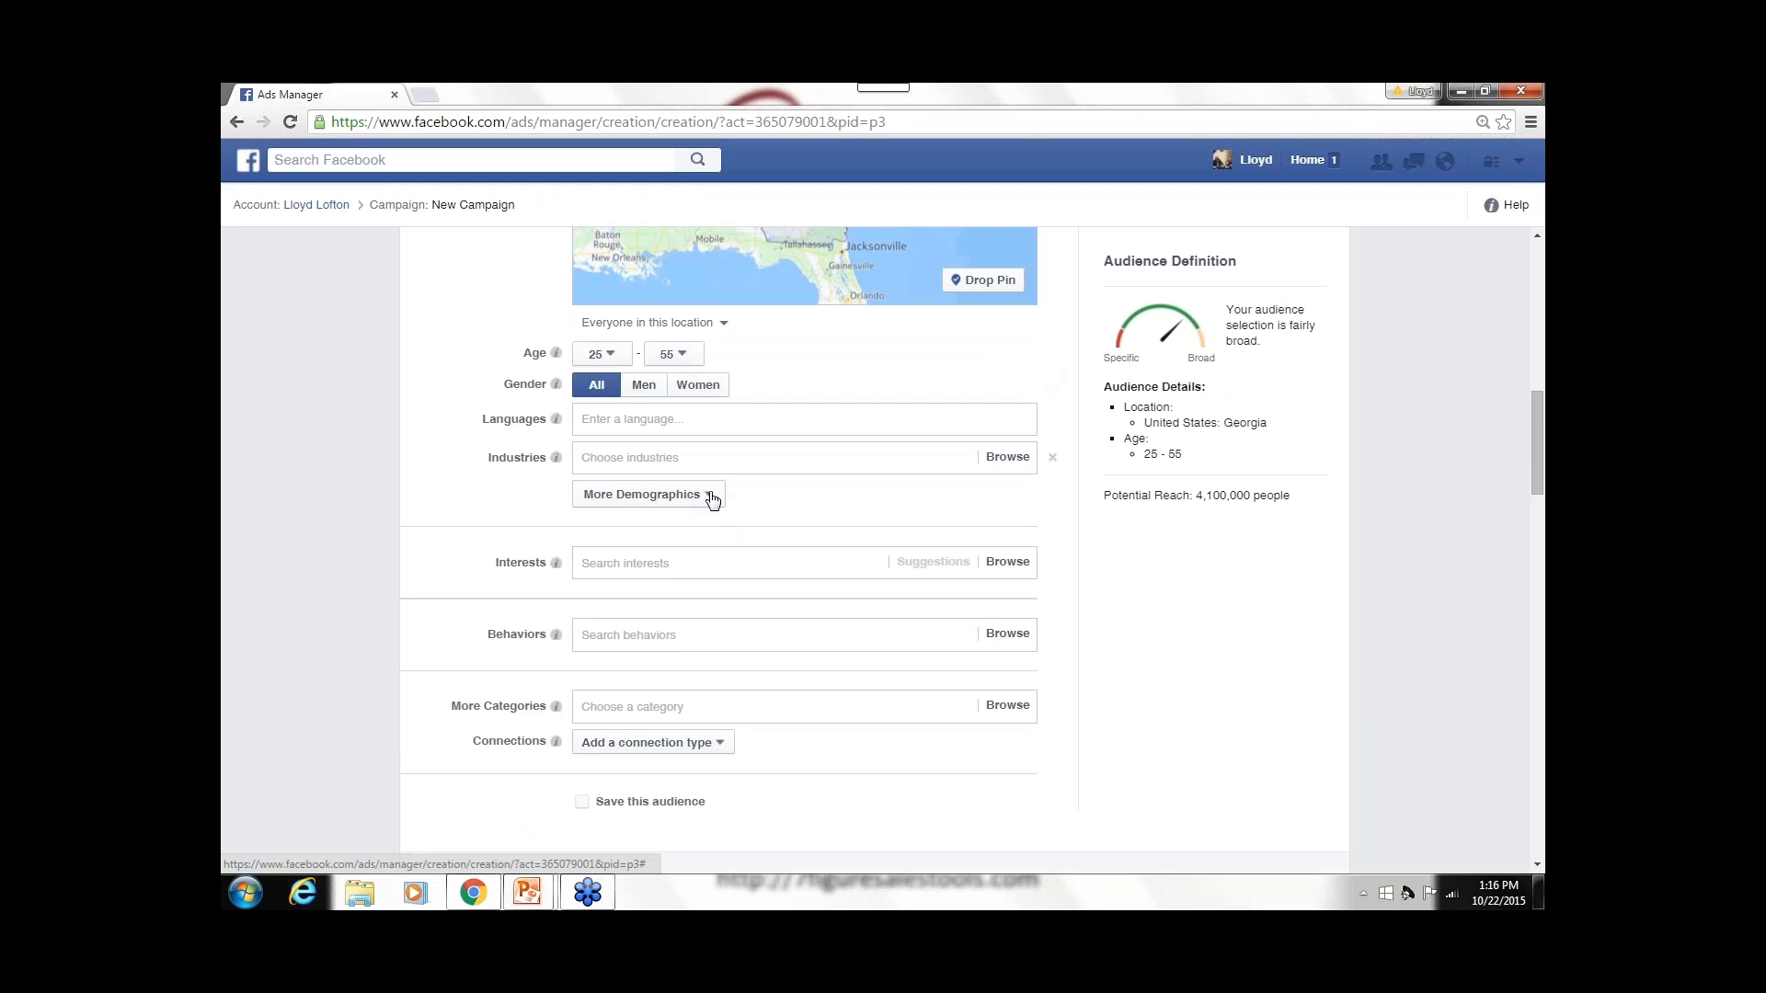
- Read the explanations for Interests and Behaviors and look through the choices under More Categories
mouse_move(556, 568)
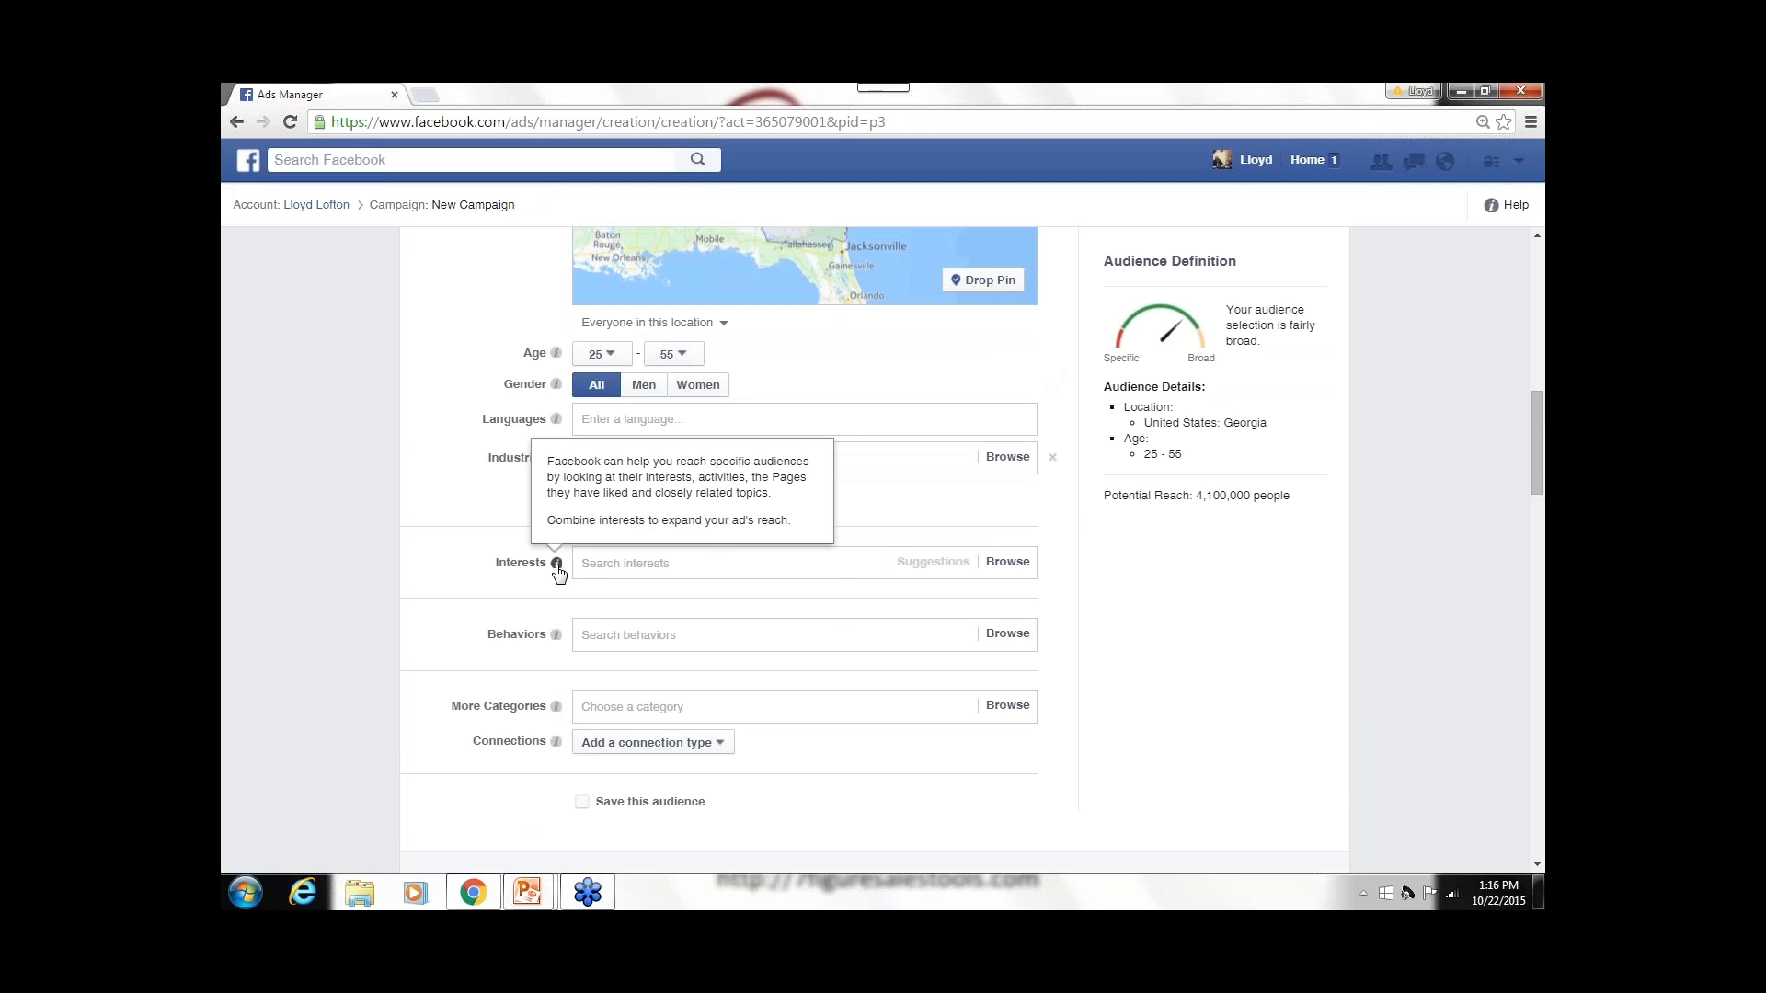
mouse_move(559, 638)
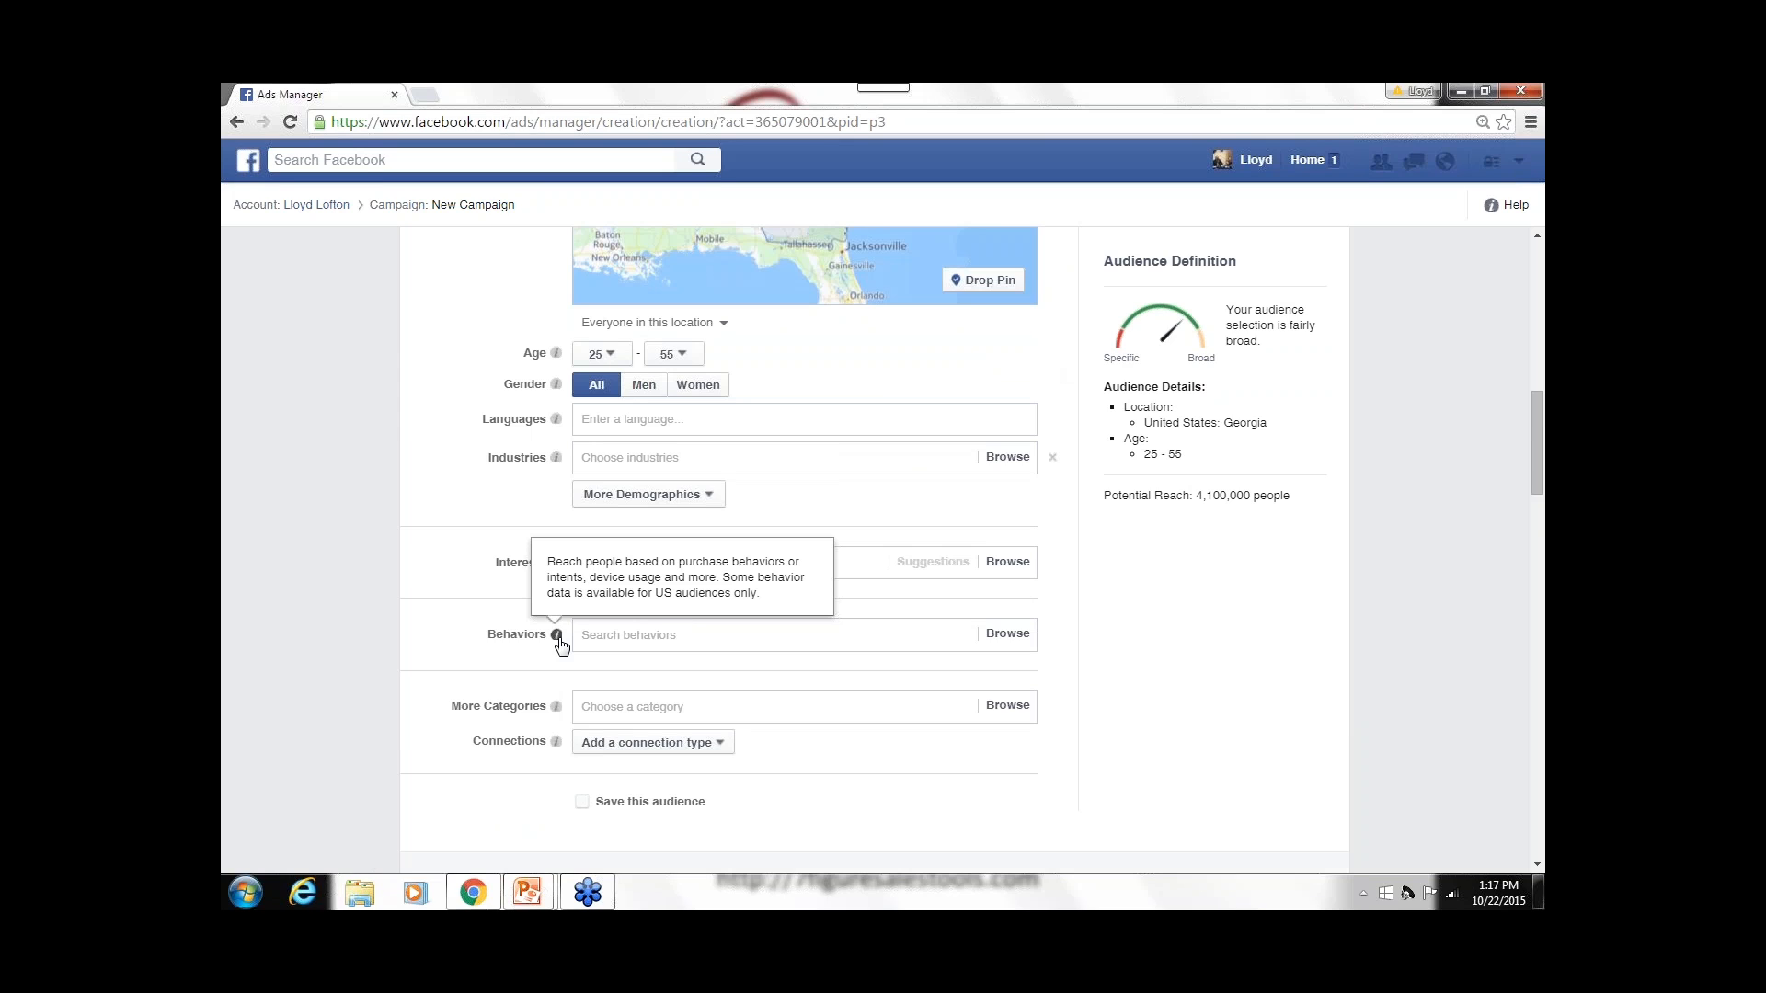
scroll(561, 646, down, 1)
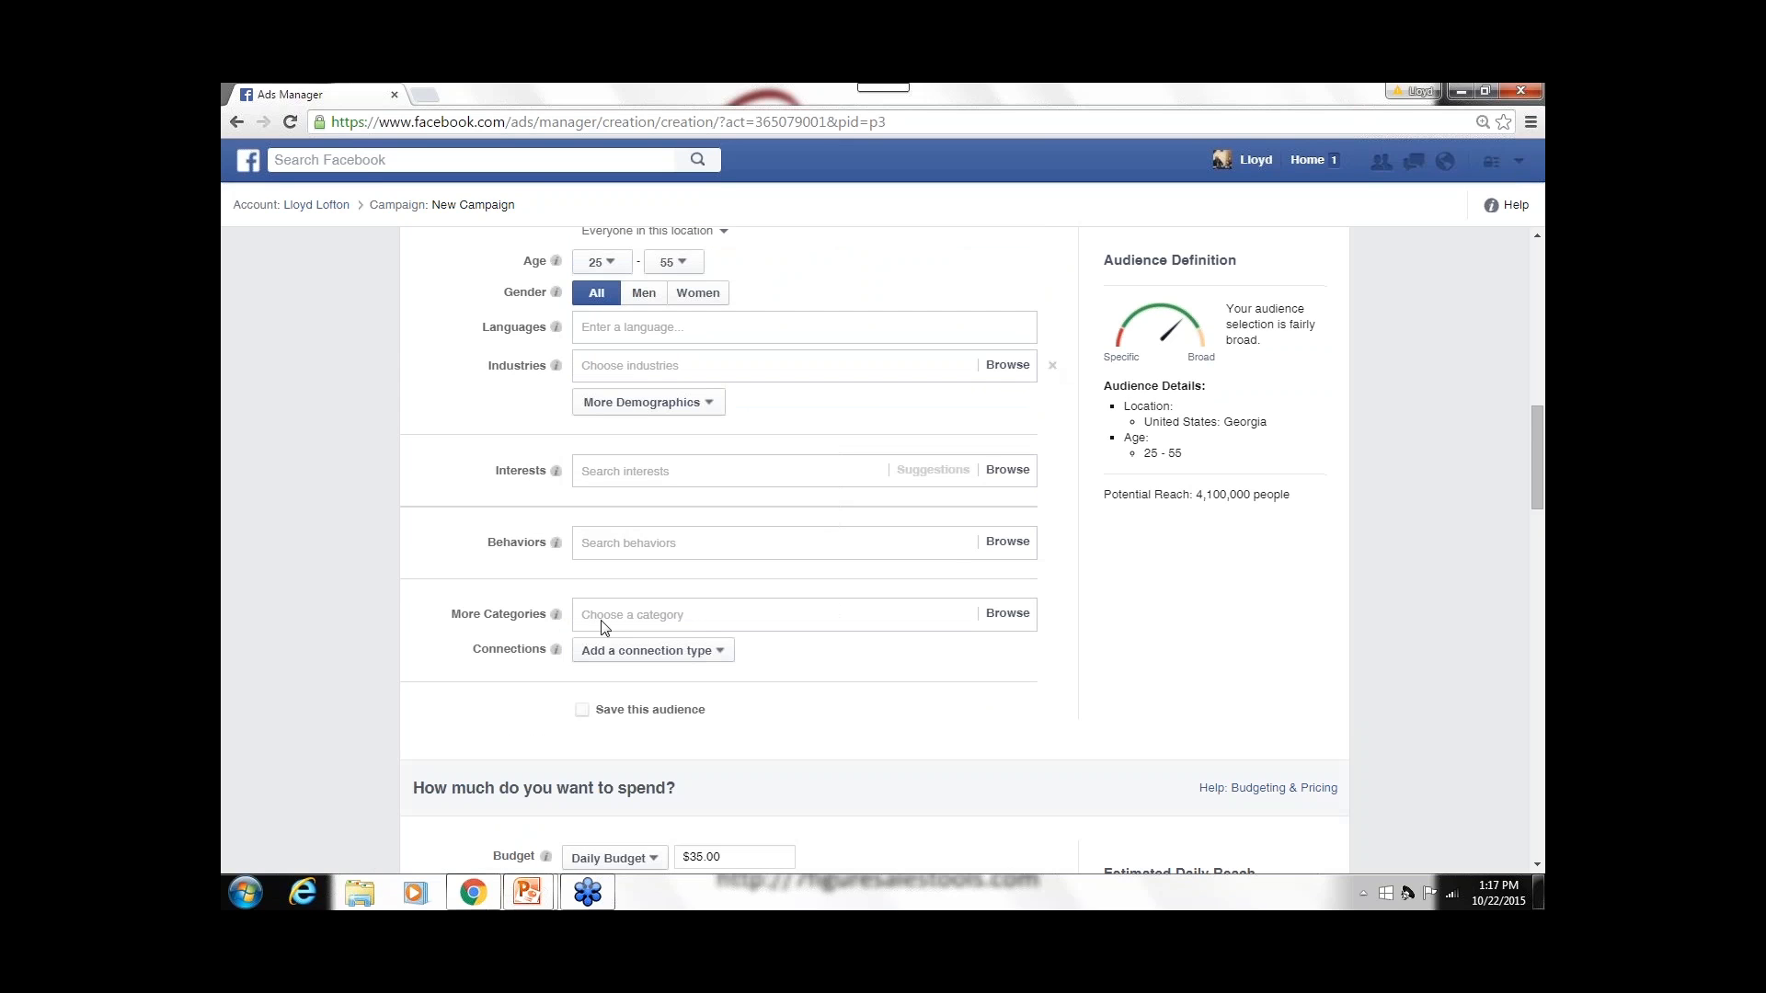
click(1017, 622)
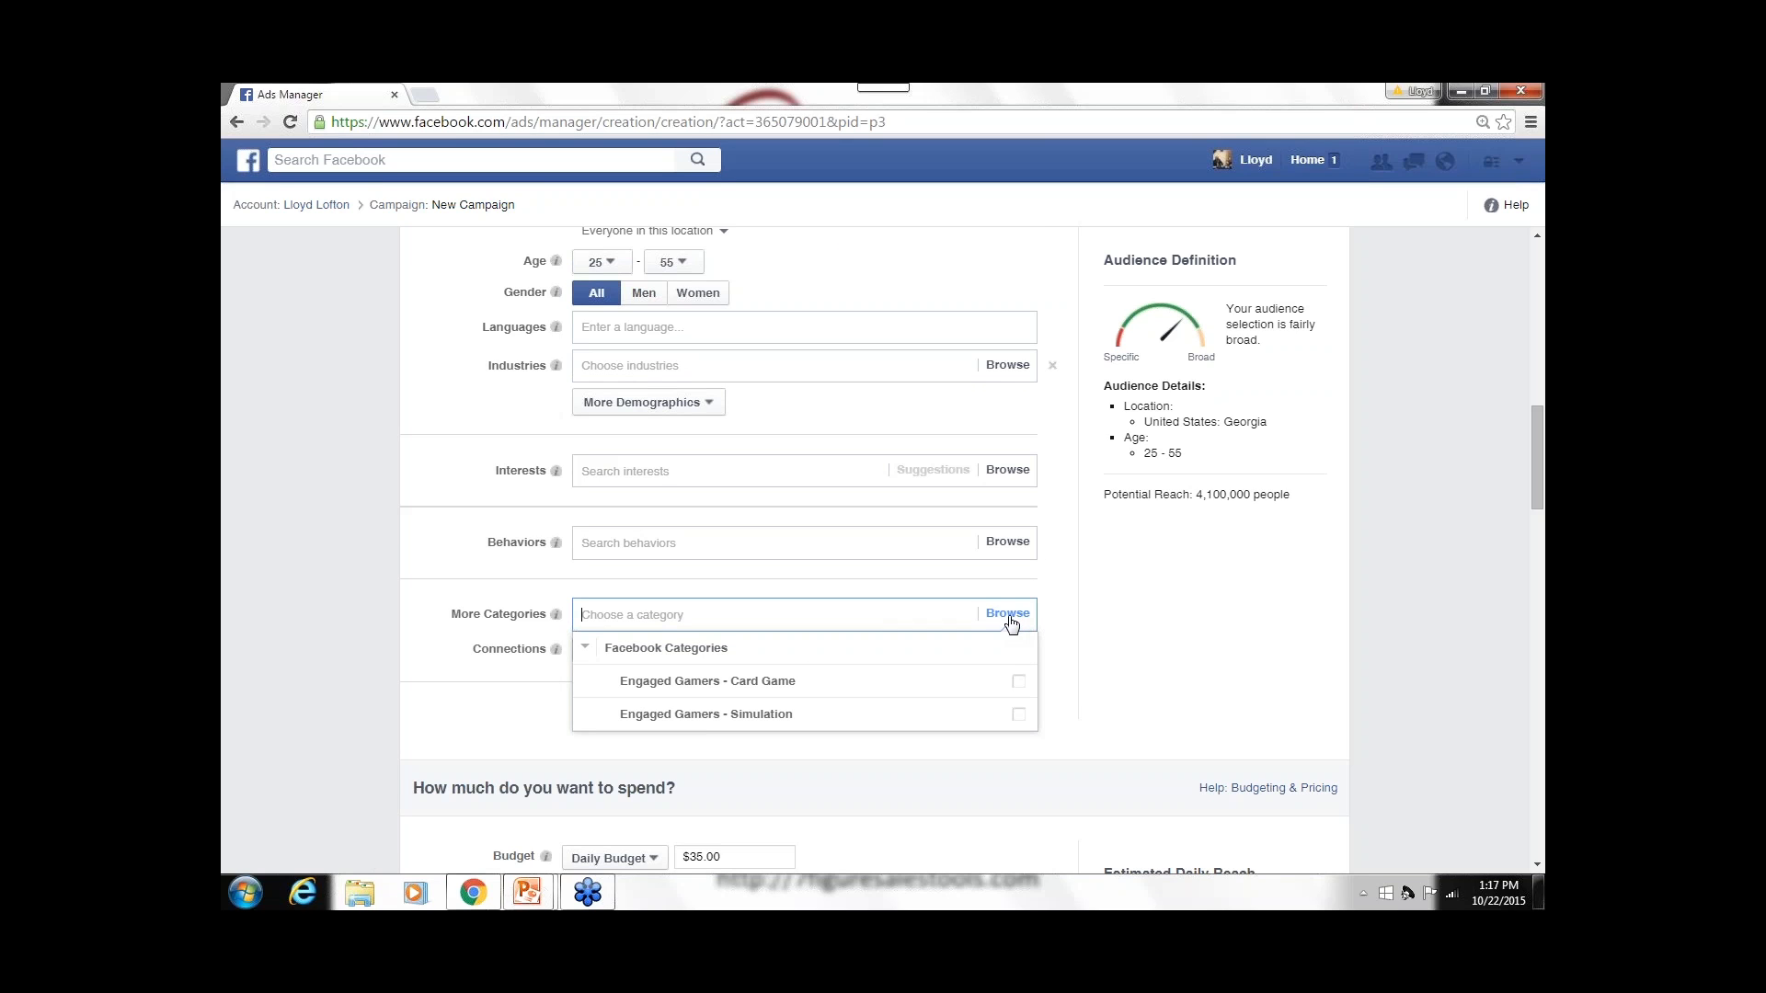
mouse_move(1019, 681)
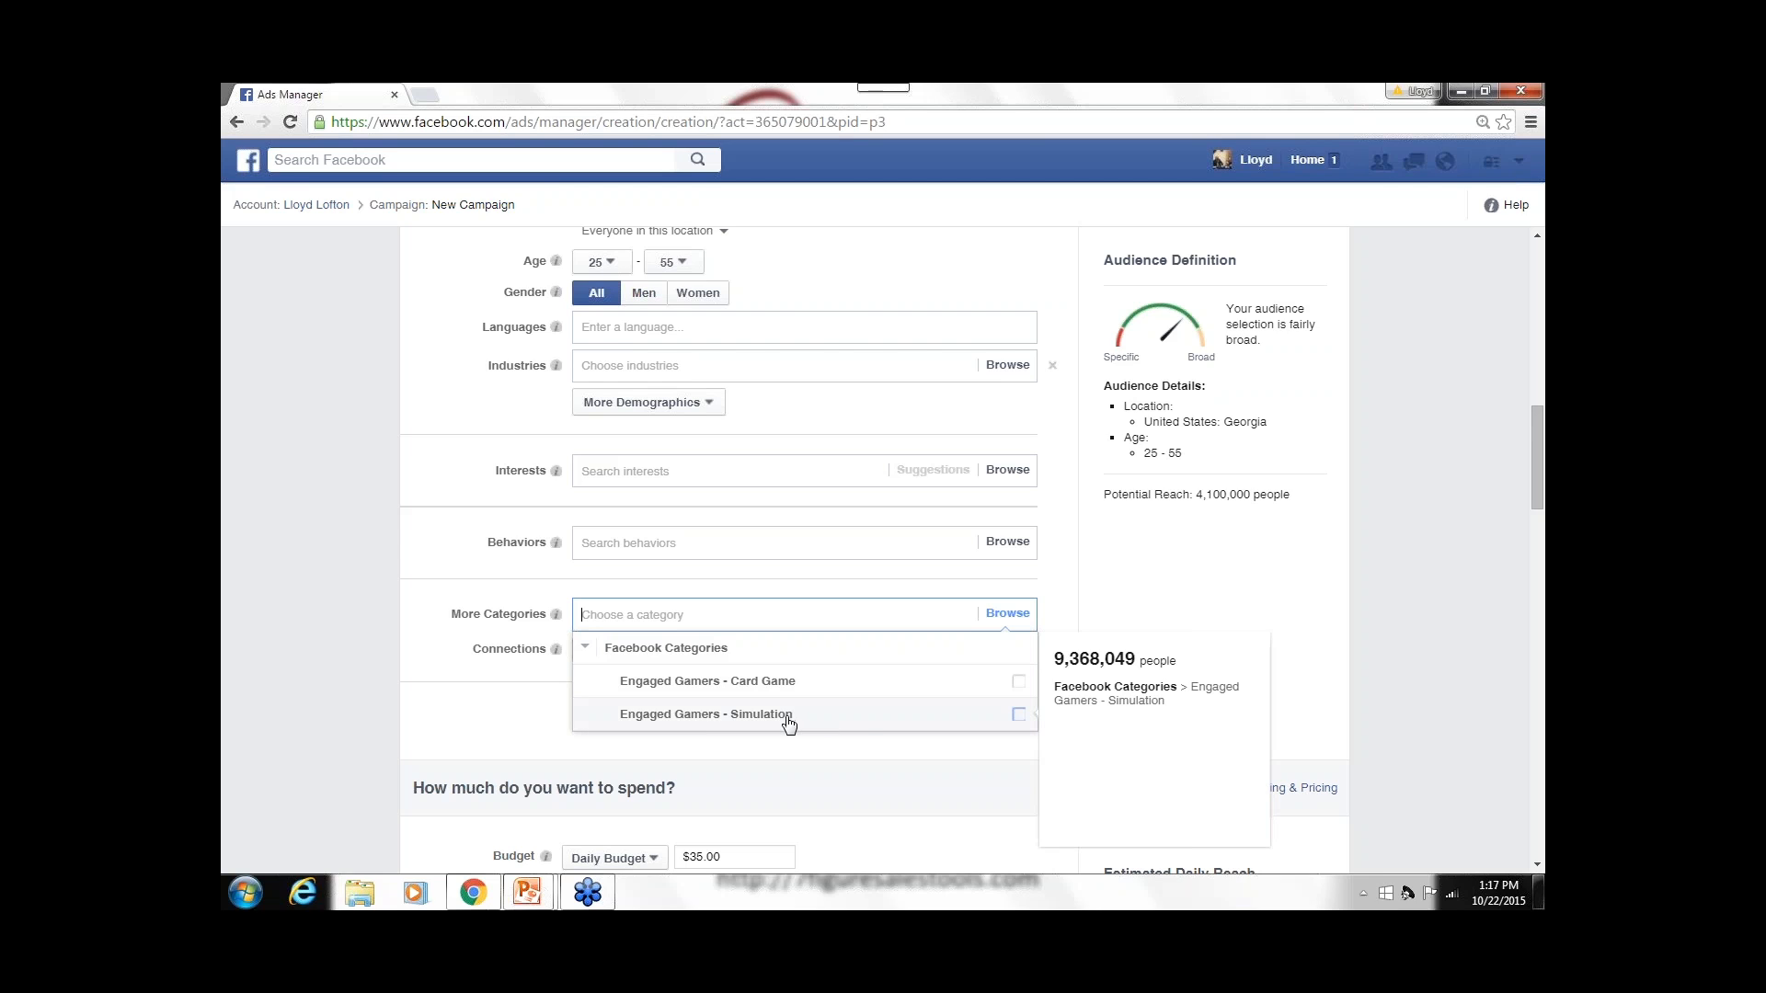
scroll(772, 706, down, 3)
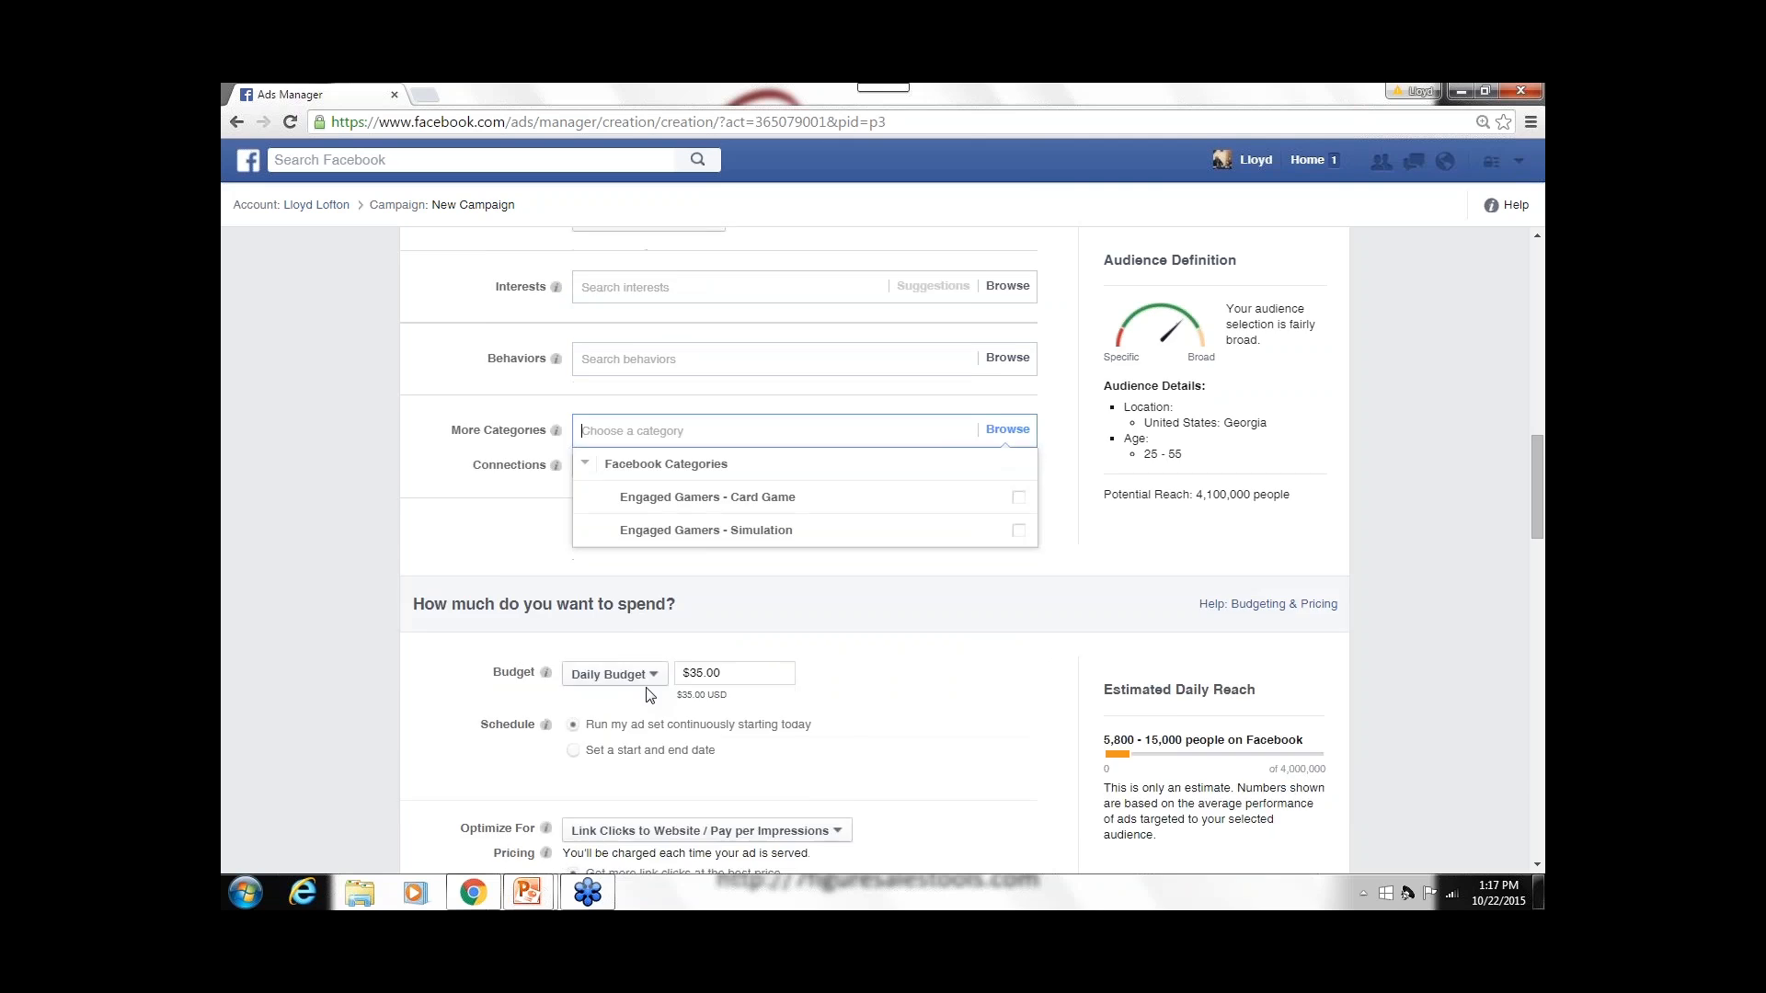
click(429, 418)
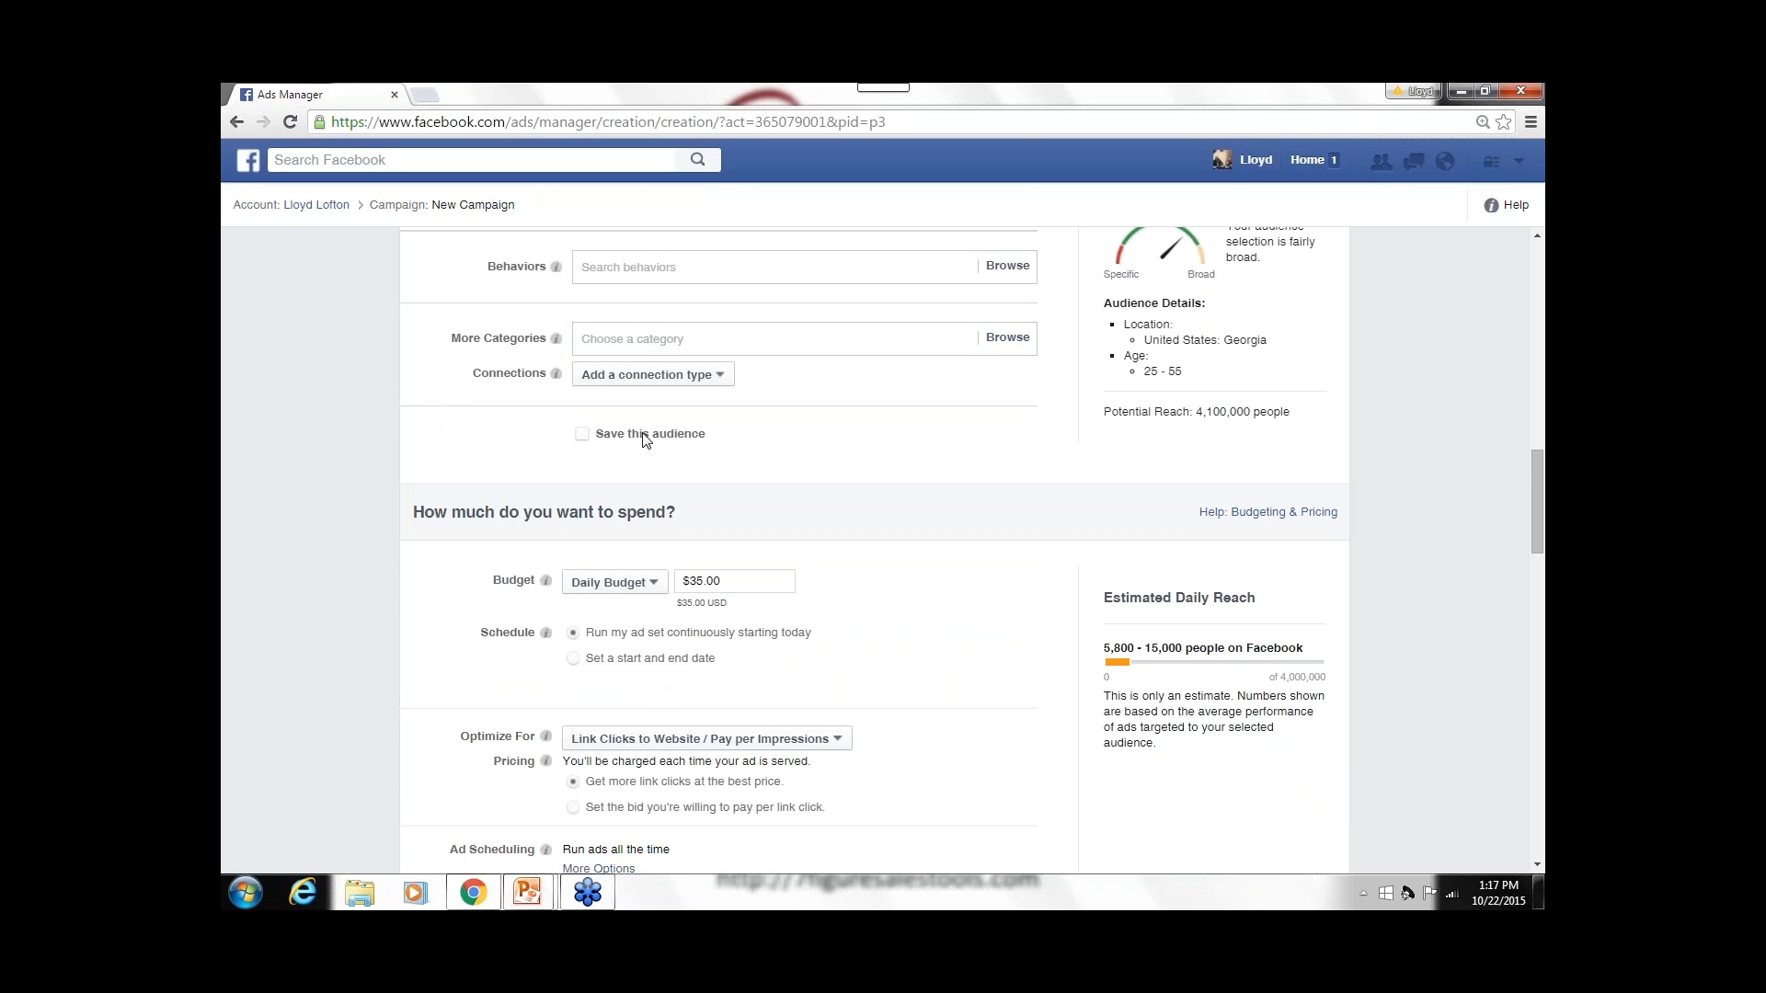
- Examine the Facebook Pages connection options, then review the audience's location and demographic settings
click(719, 377)
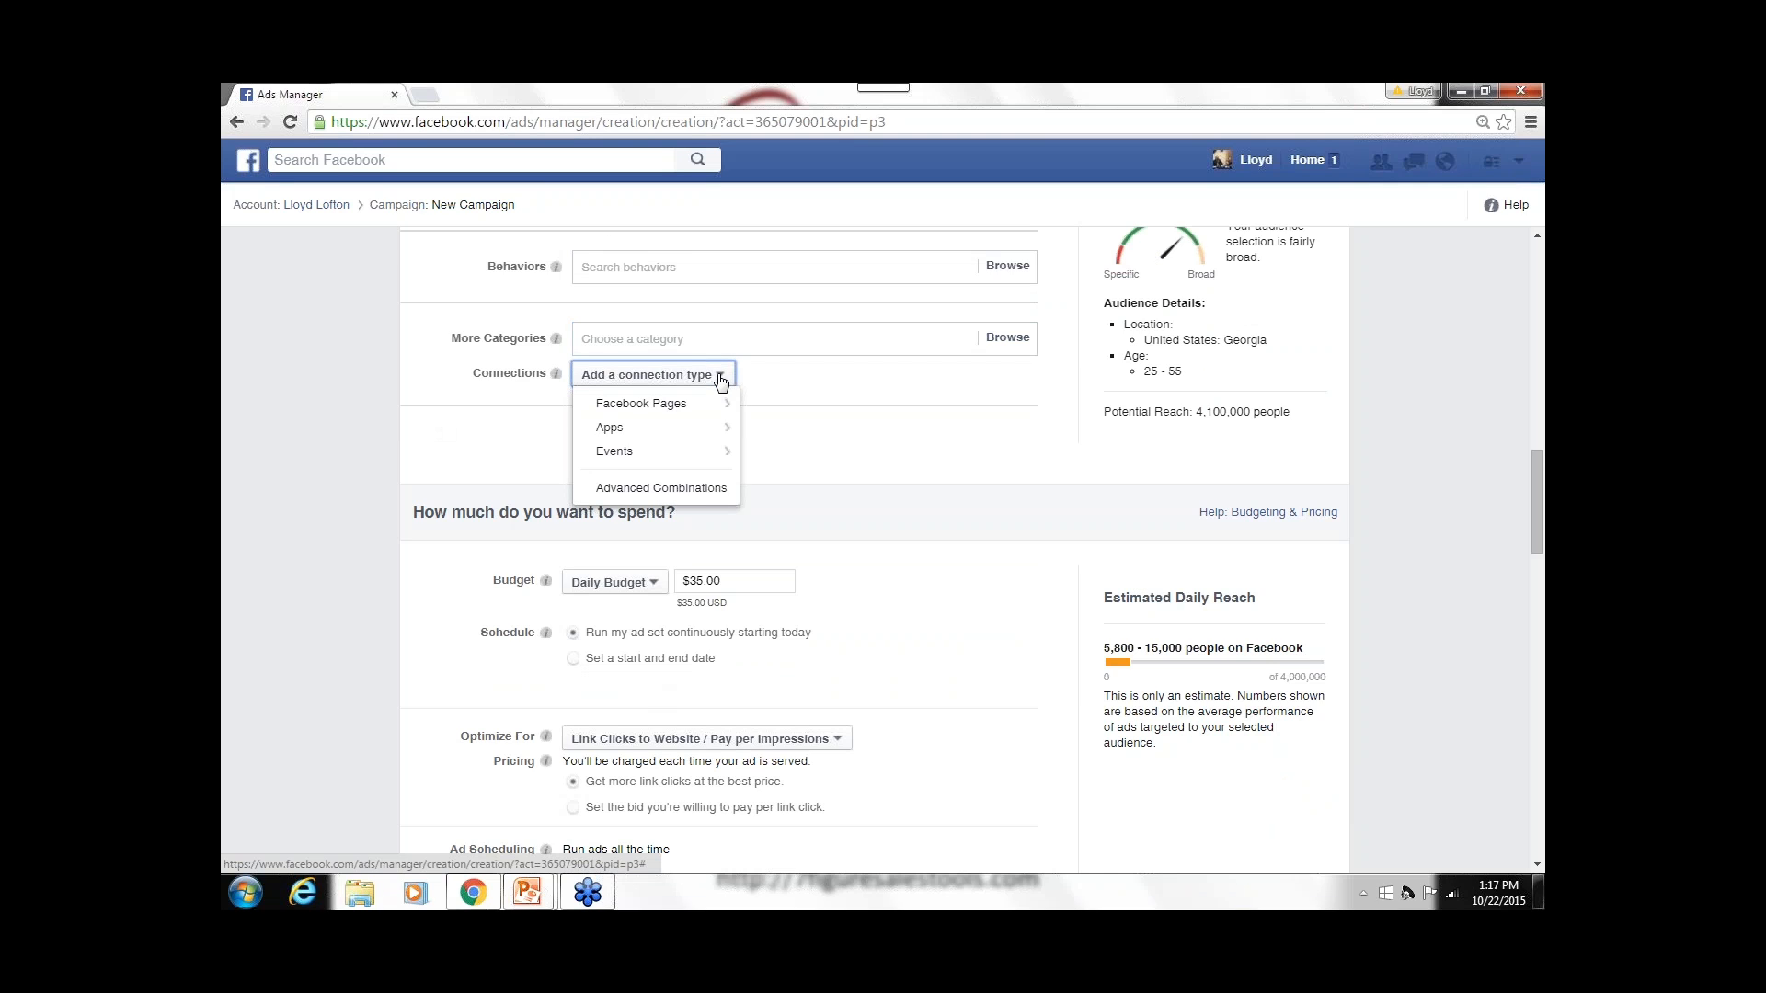
mouse_move(726, 406)
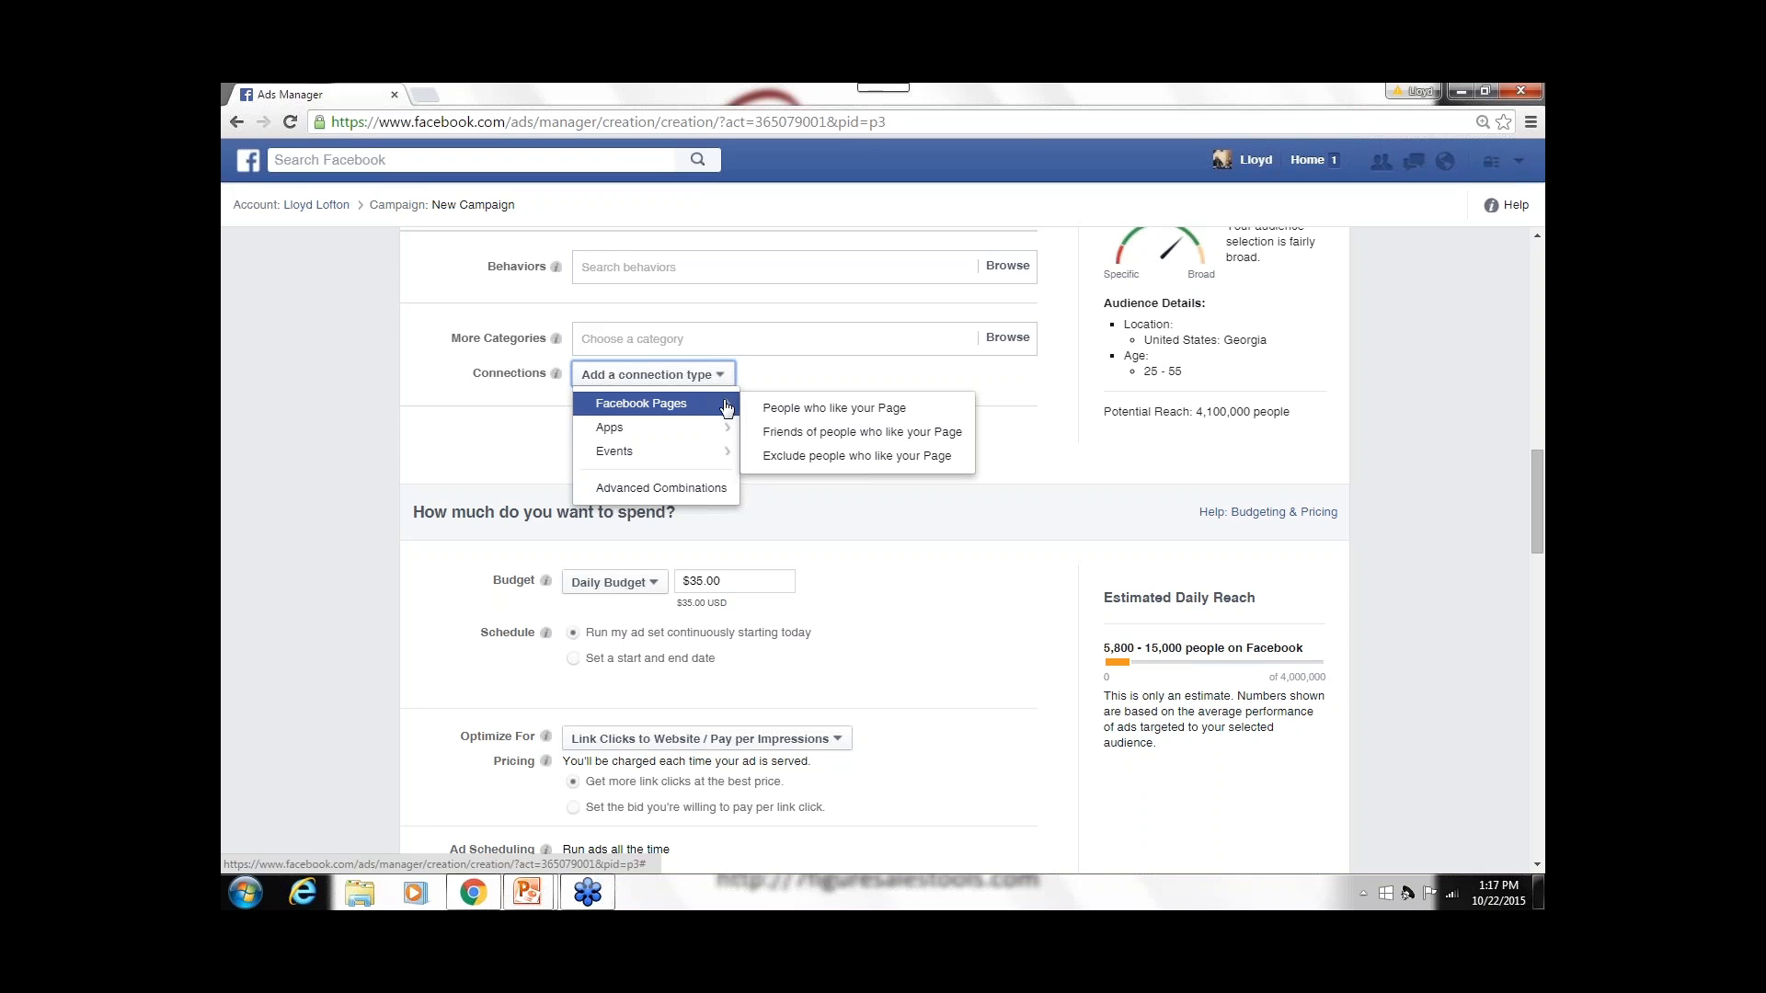
click(509, 459)
scroll(509, 459, up, 5)
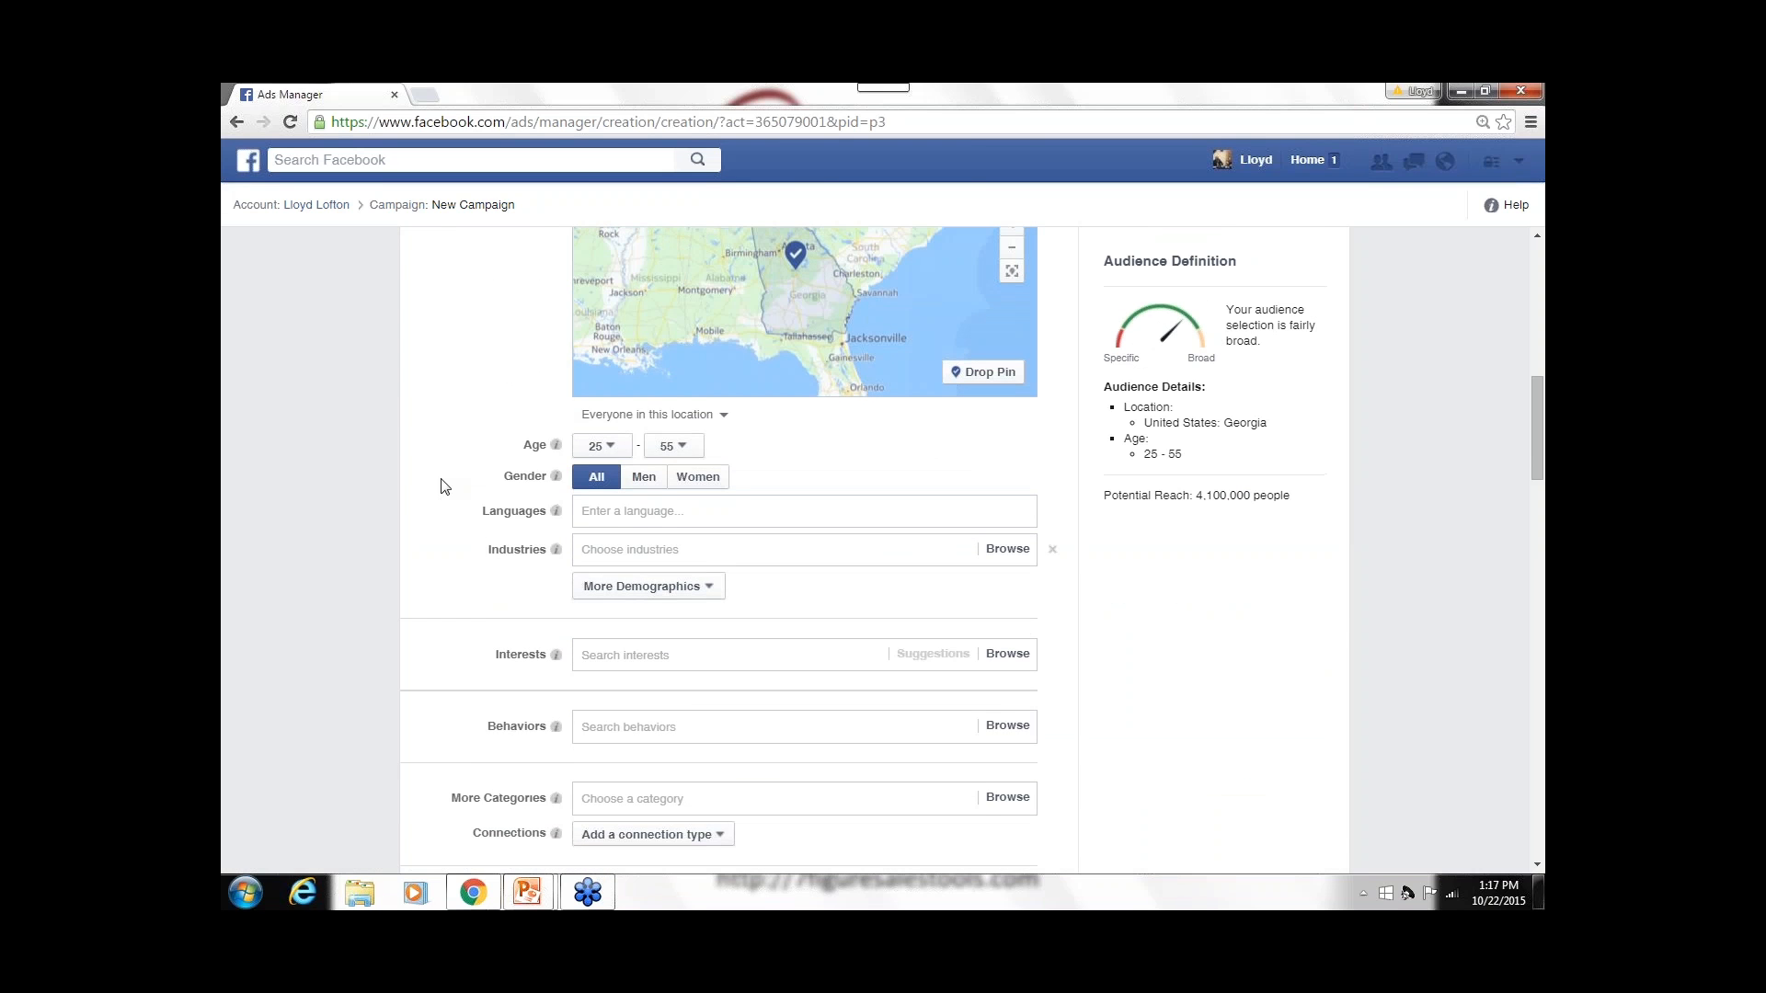
scroll(451, 408, up, 2)
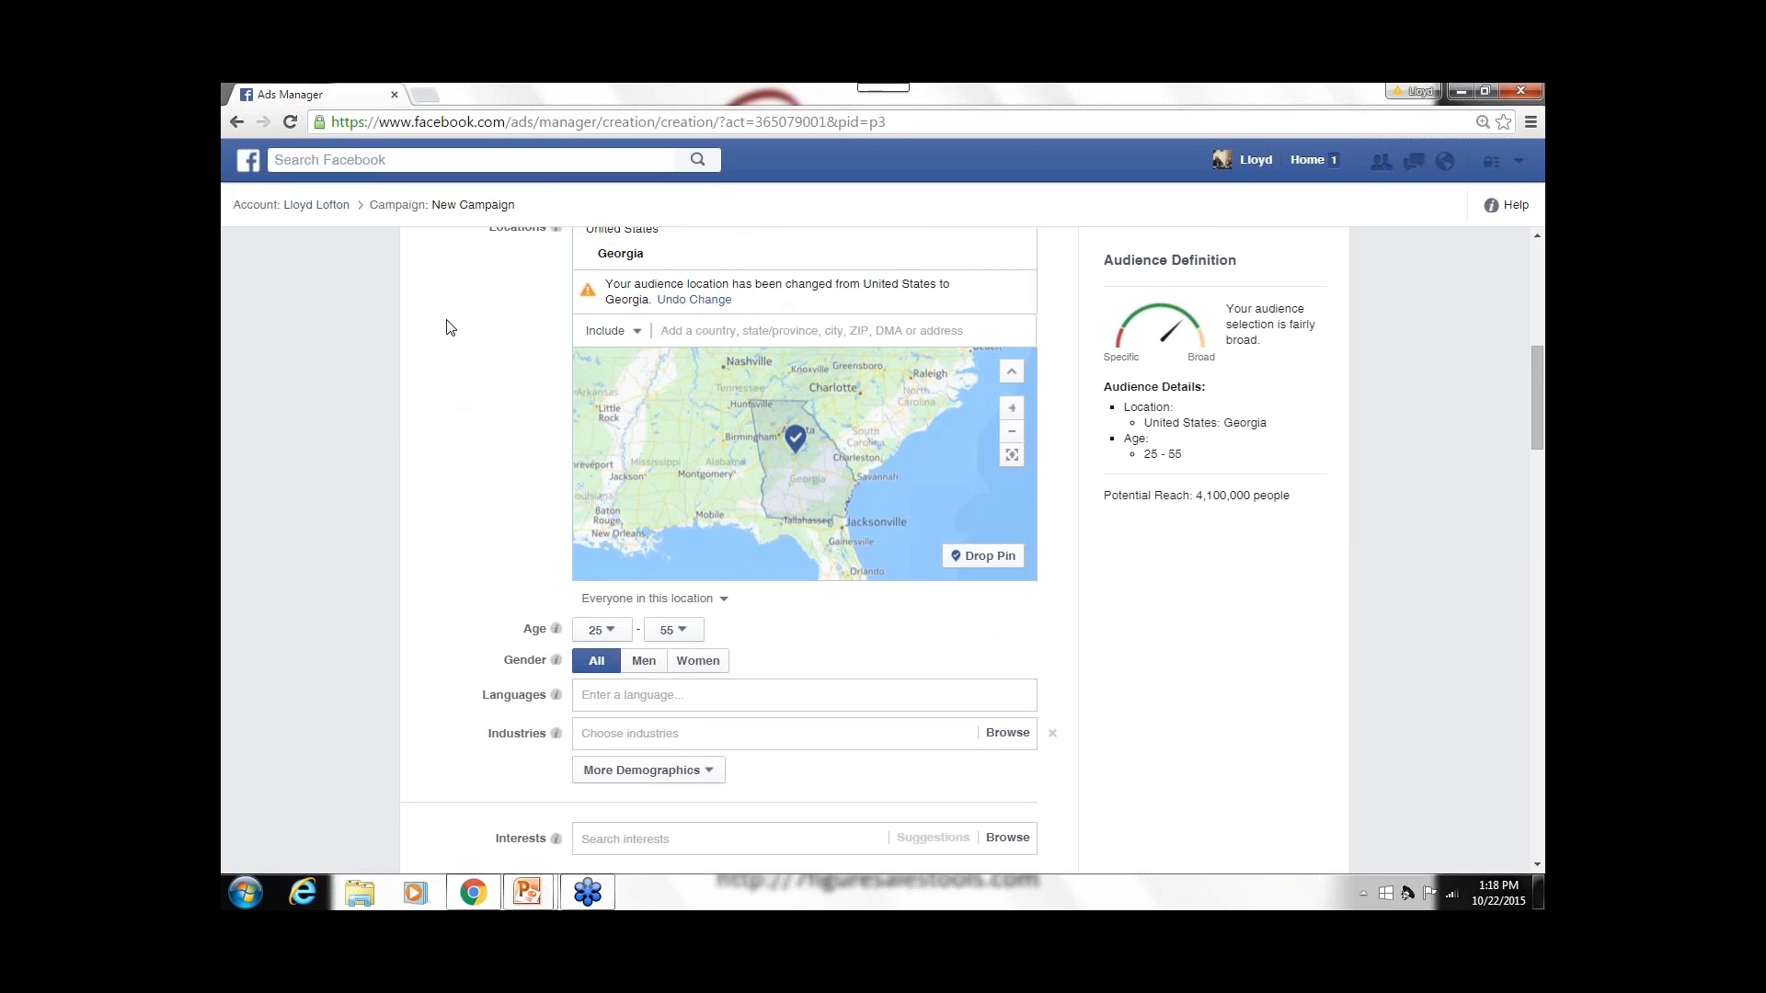
scroll(447, 329, down, 1)
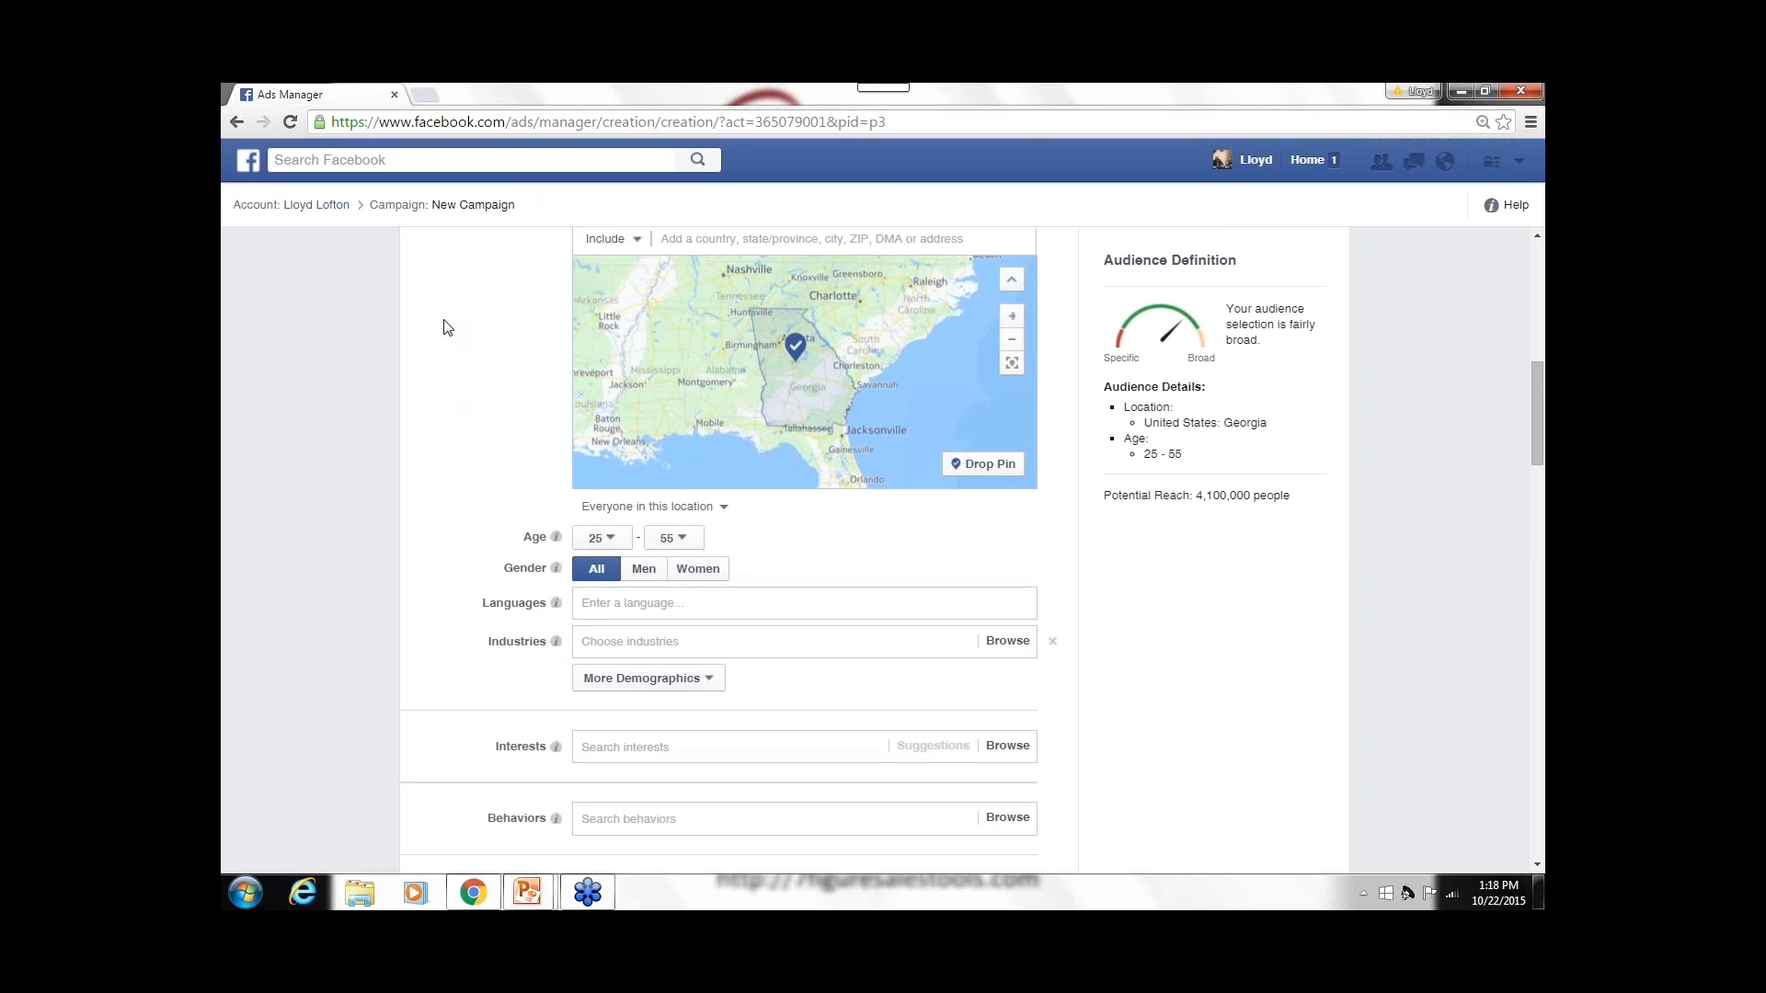
scroll(447, 328, down, 2)
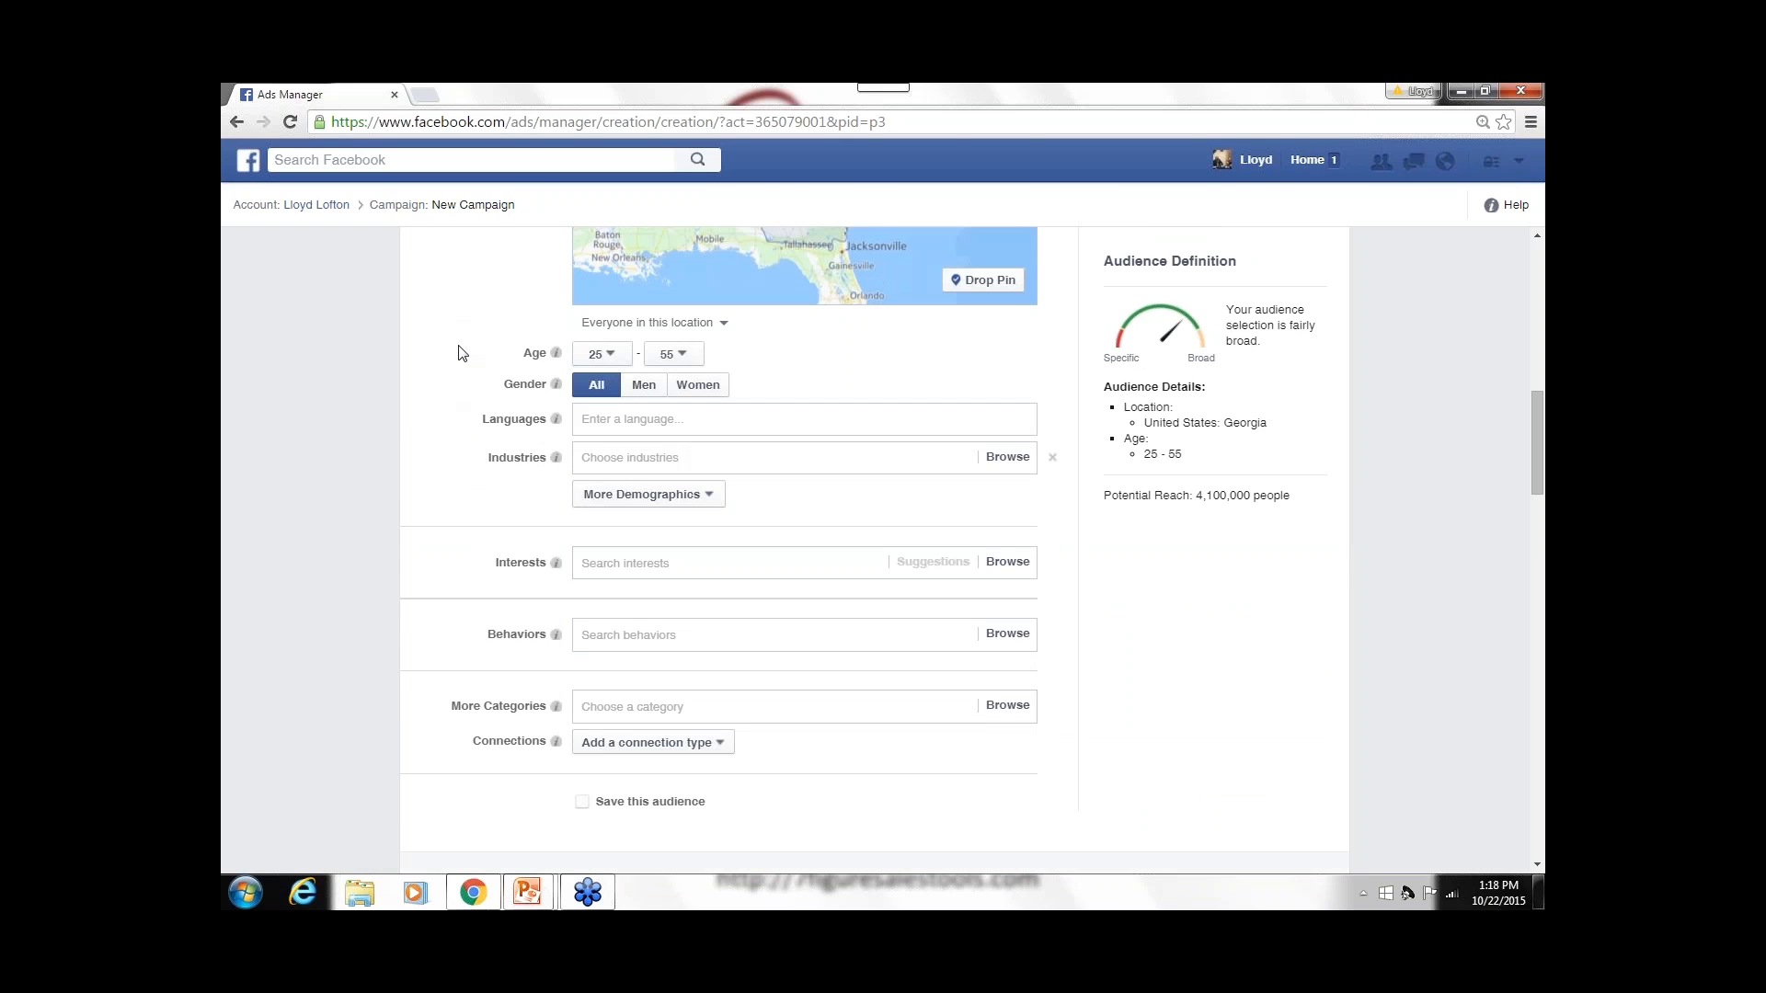
- Switch the ad set's budget type to Lifetime Budget
scroll(461, 354, down, 6)
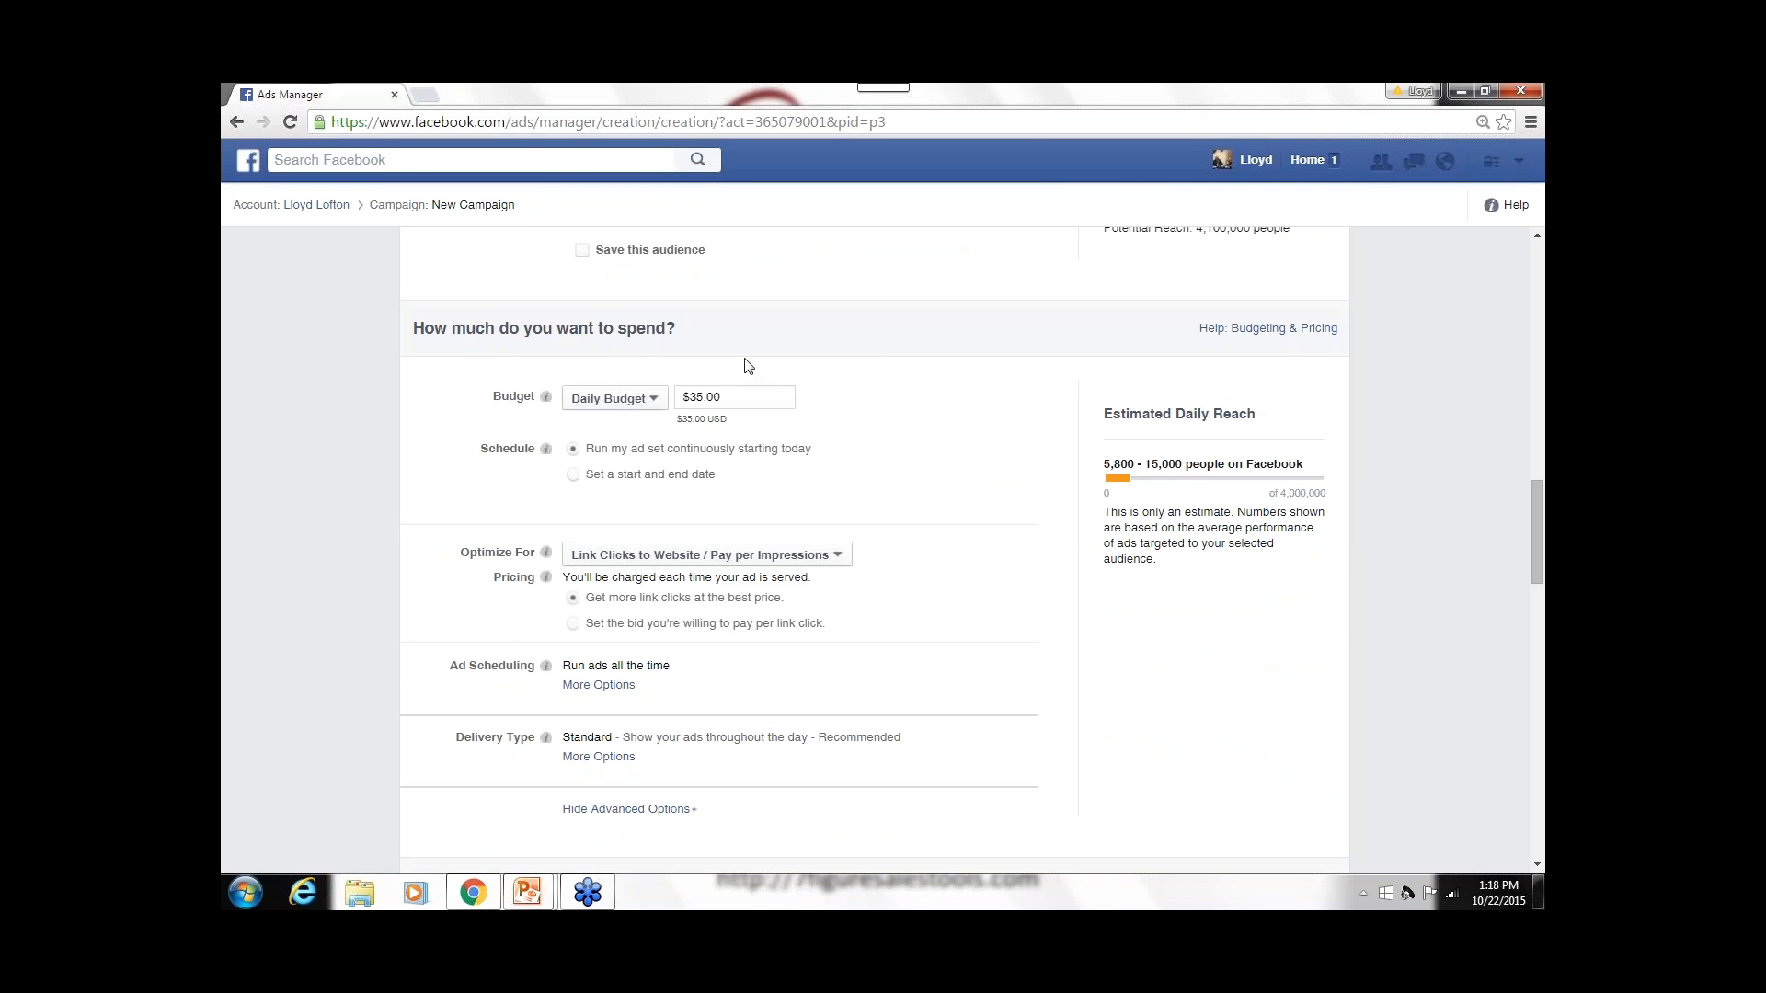
click(654, 404)
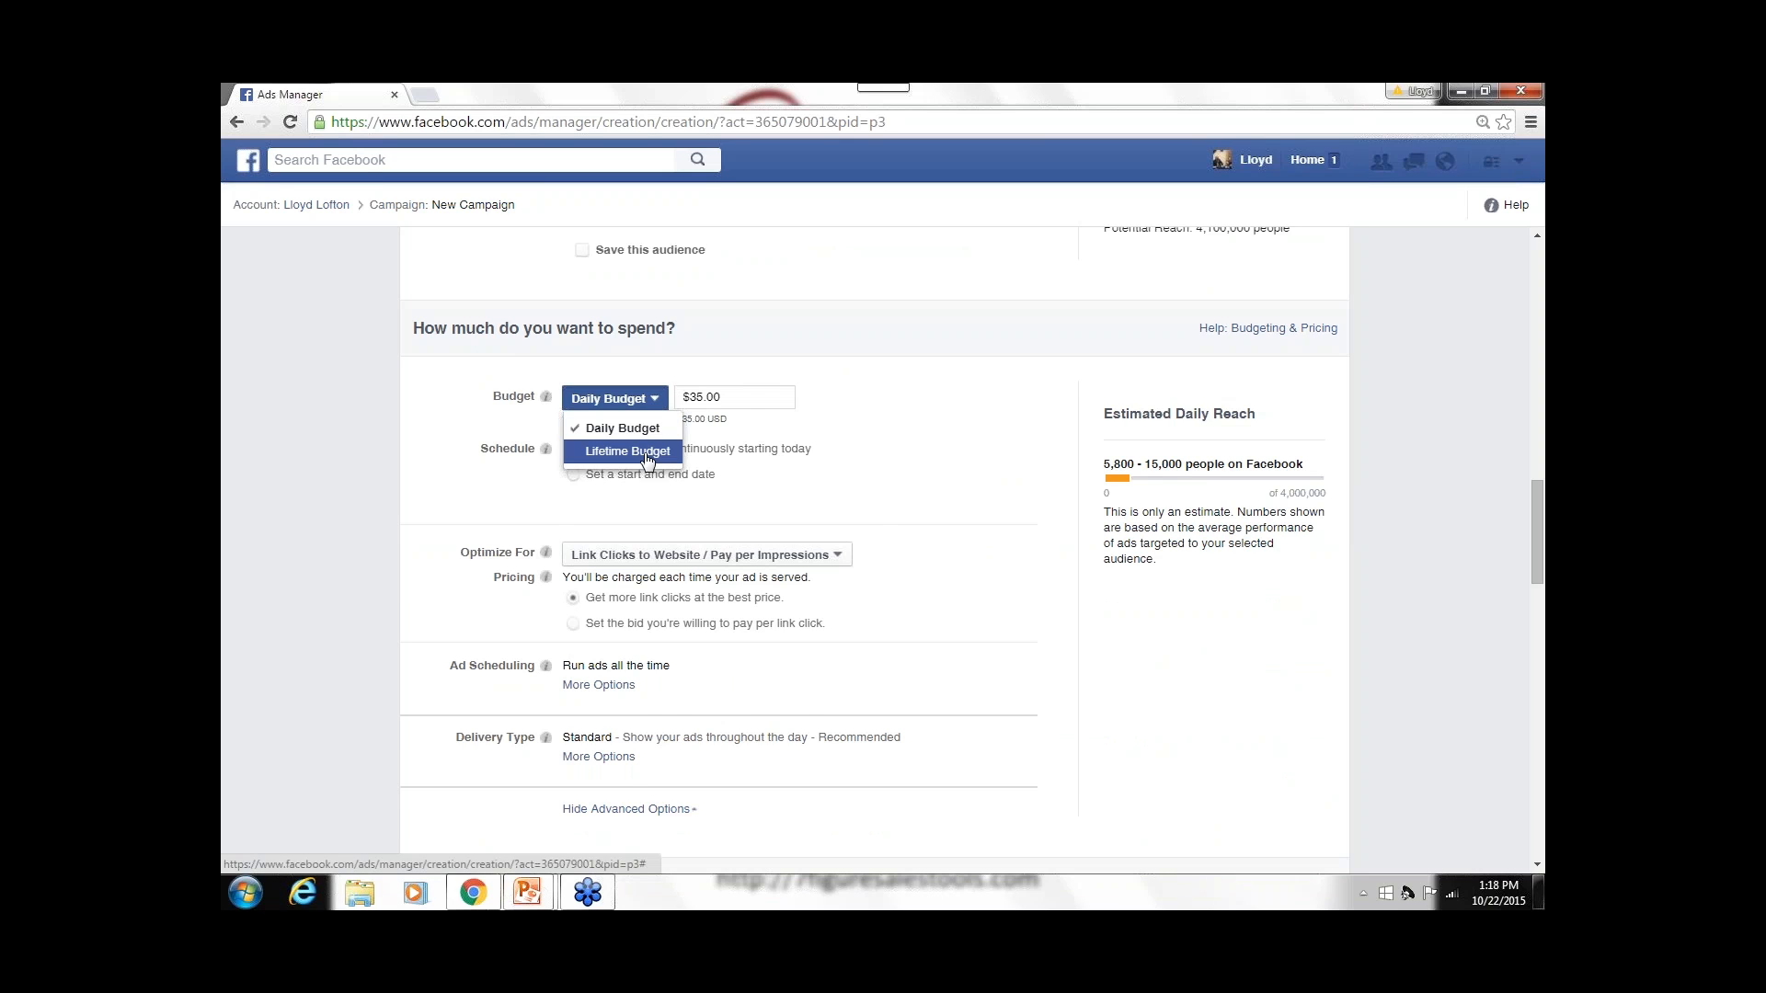
click(649, 454)
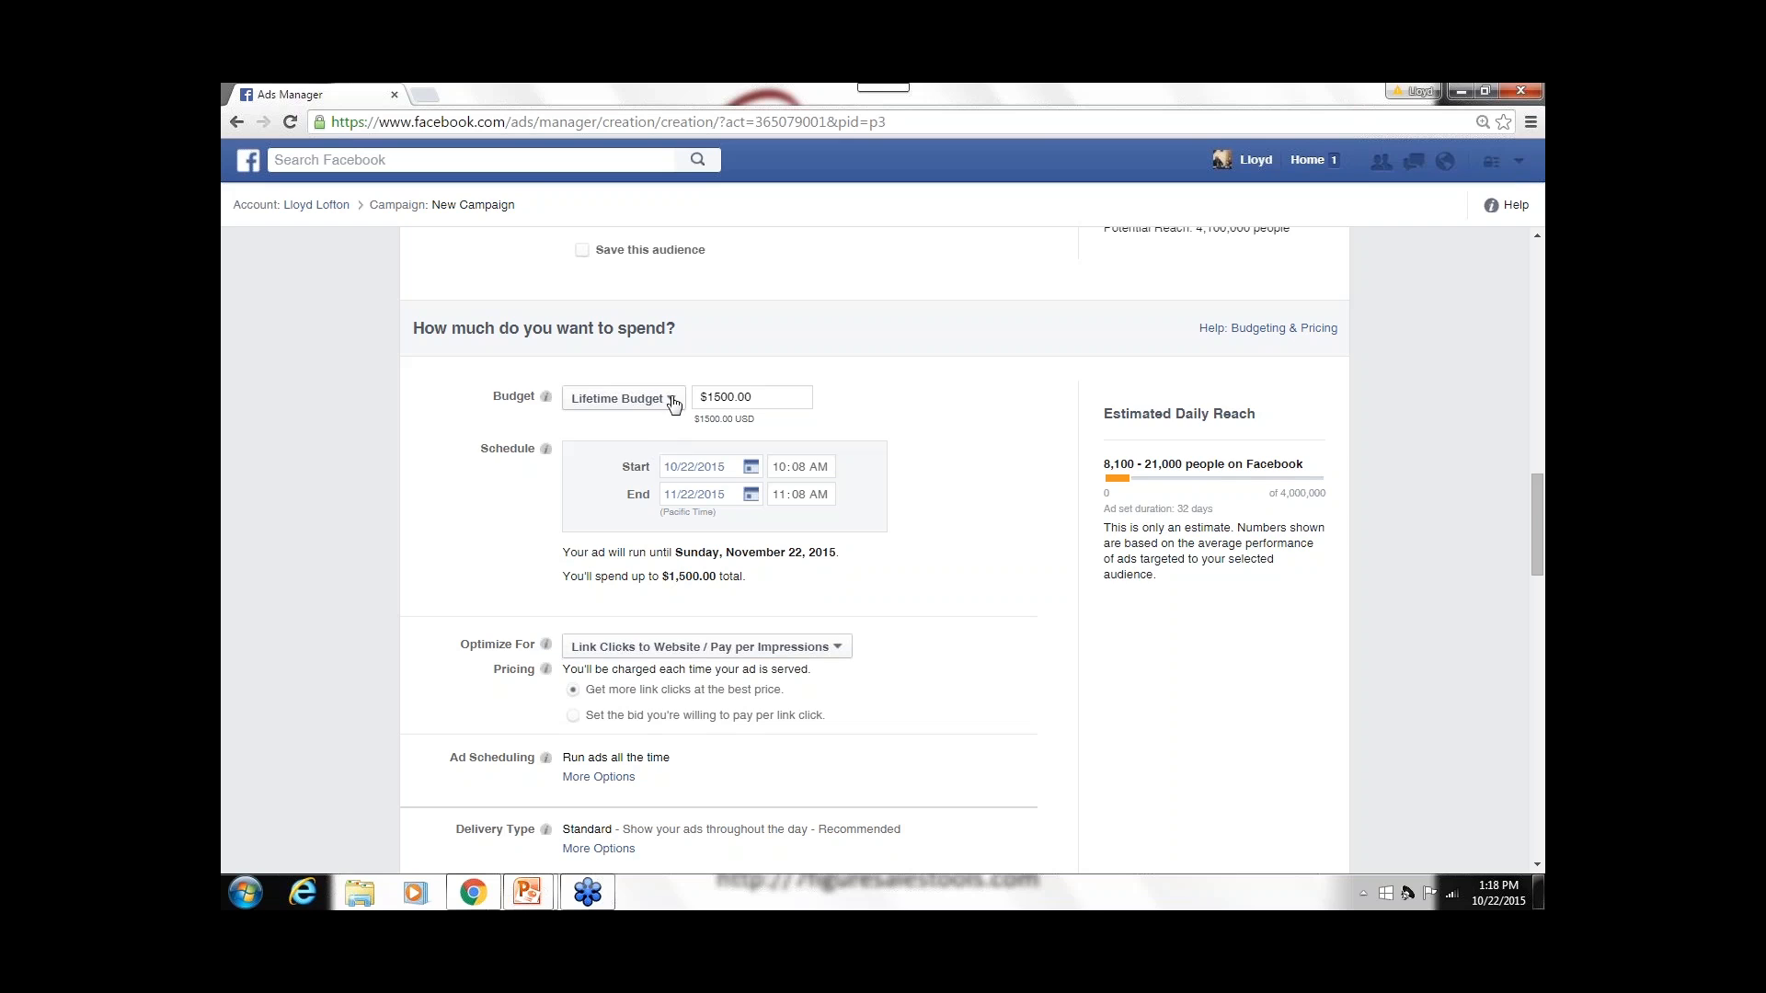
- Switch the ad set's budget to Daily Budget, set it to $10.00, and check the audience definition
click(672, 400)
click(655, 430)
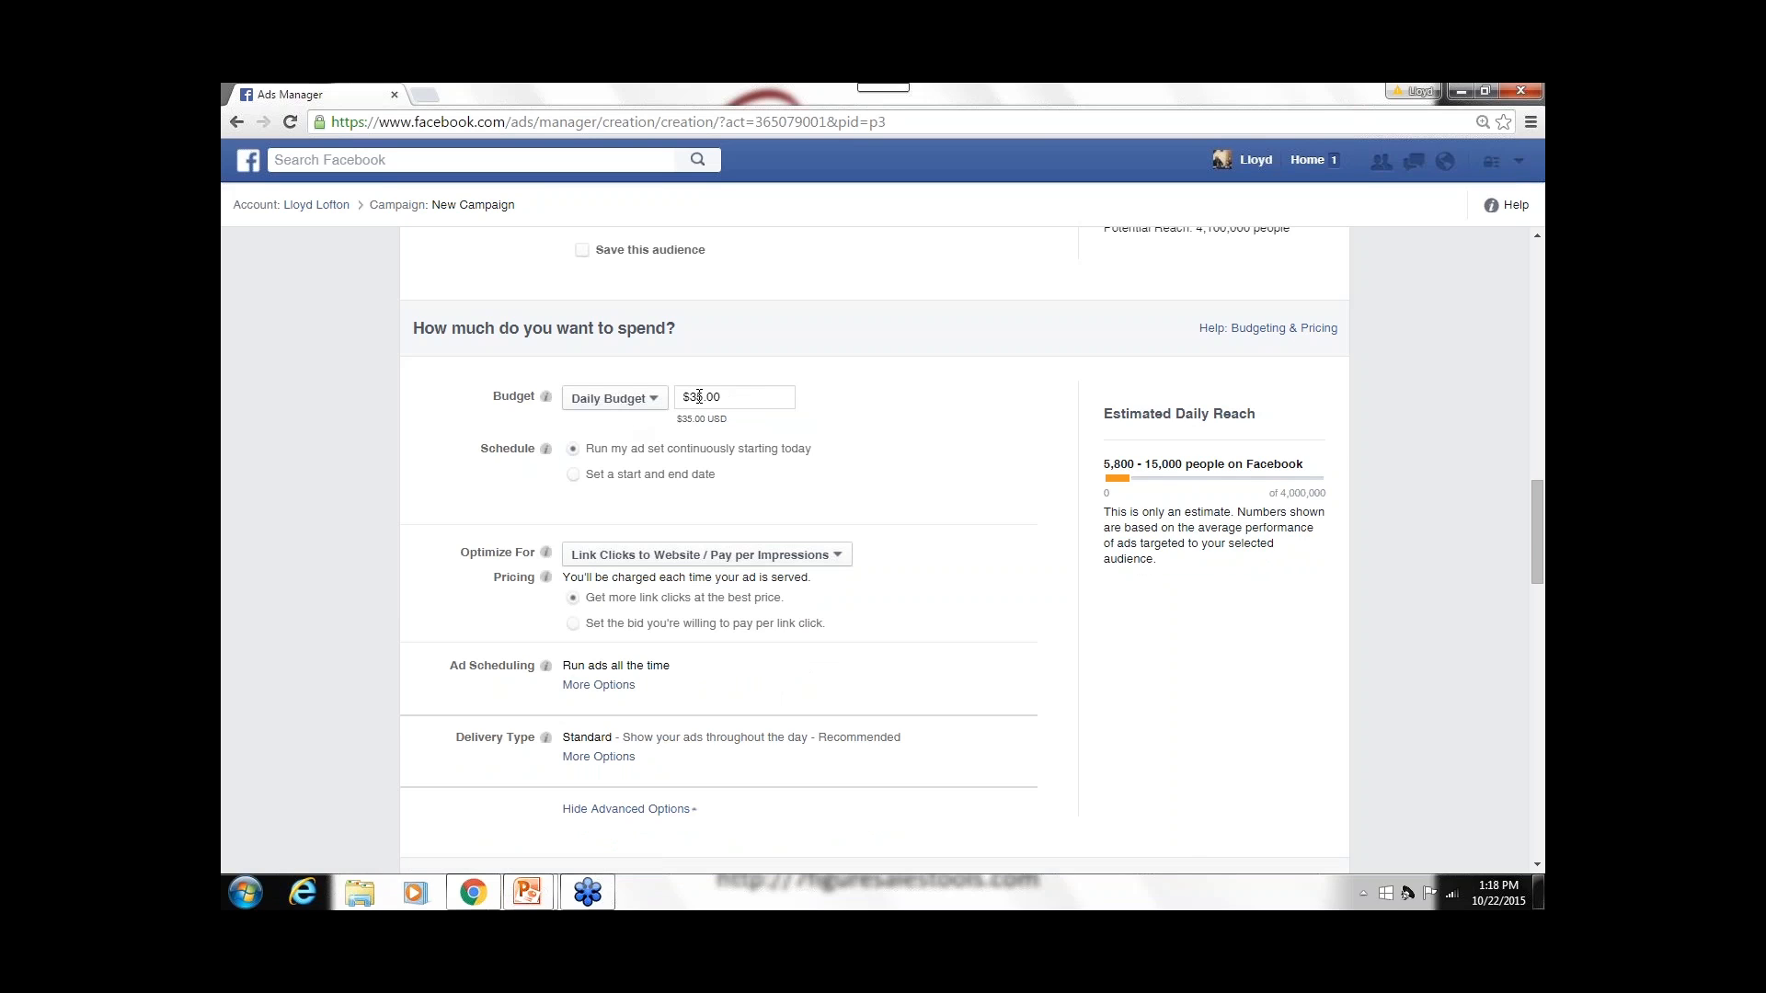
key(BackSpace)
text(2)
key(BackSpace)
key(Delete)
text(10)
scroll(1144, 493, up, 7)
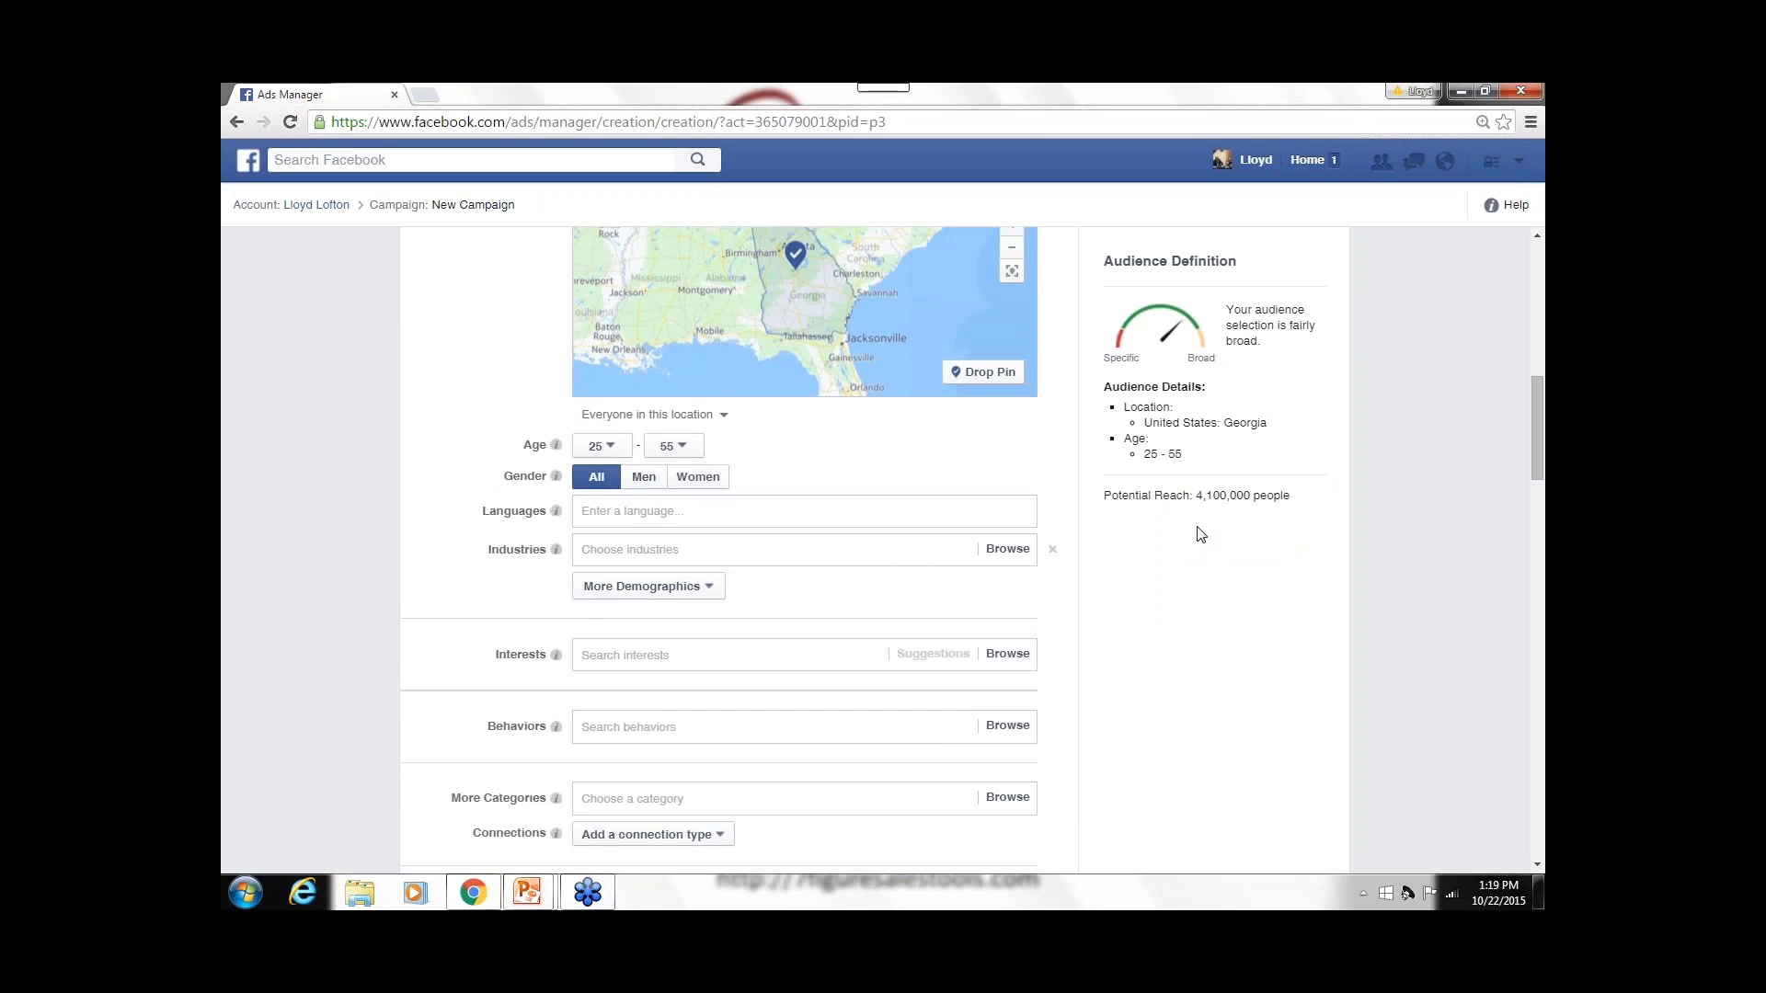
scroll(1200, 512, down, 6)
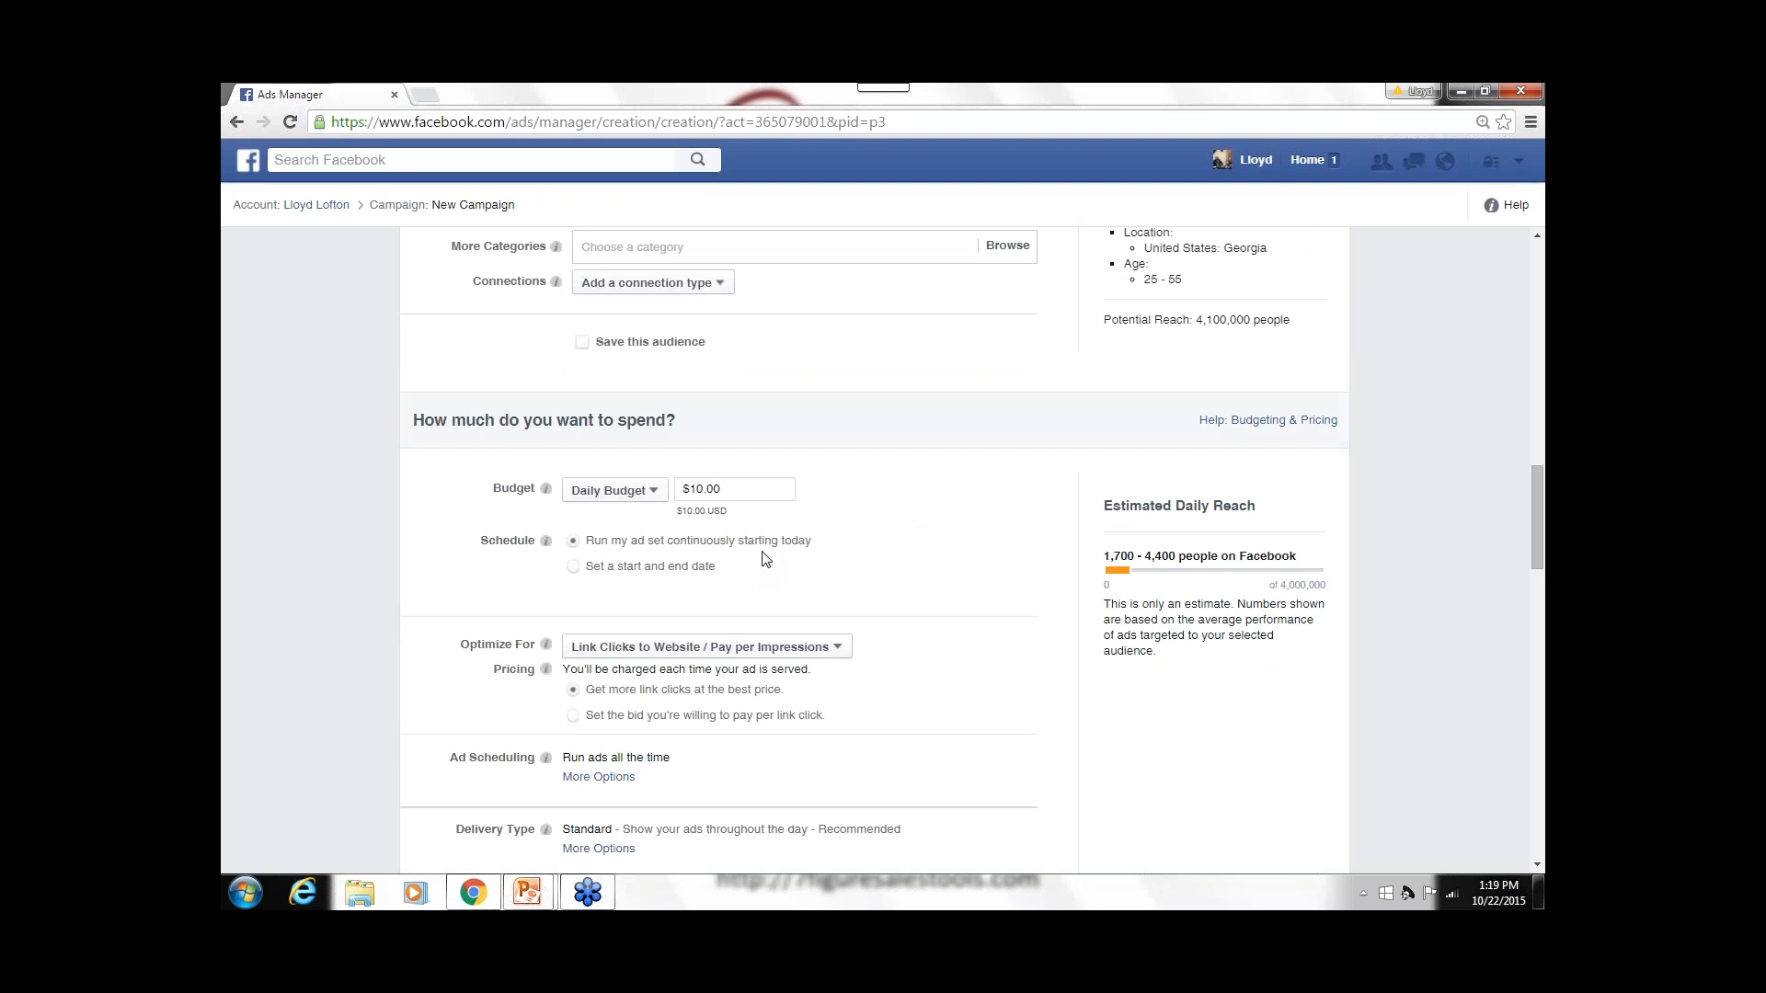
- Switch the schedule to a start and end date and look at the calendars for both dates
key(ctrl+plus)
key(ctrl+plus)
key(ctrl+plus)
key(ctrl+plus)
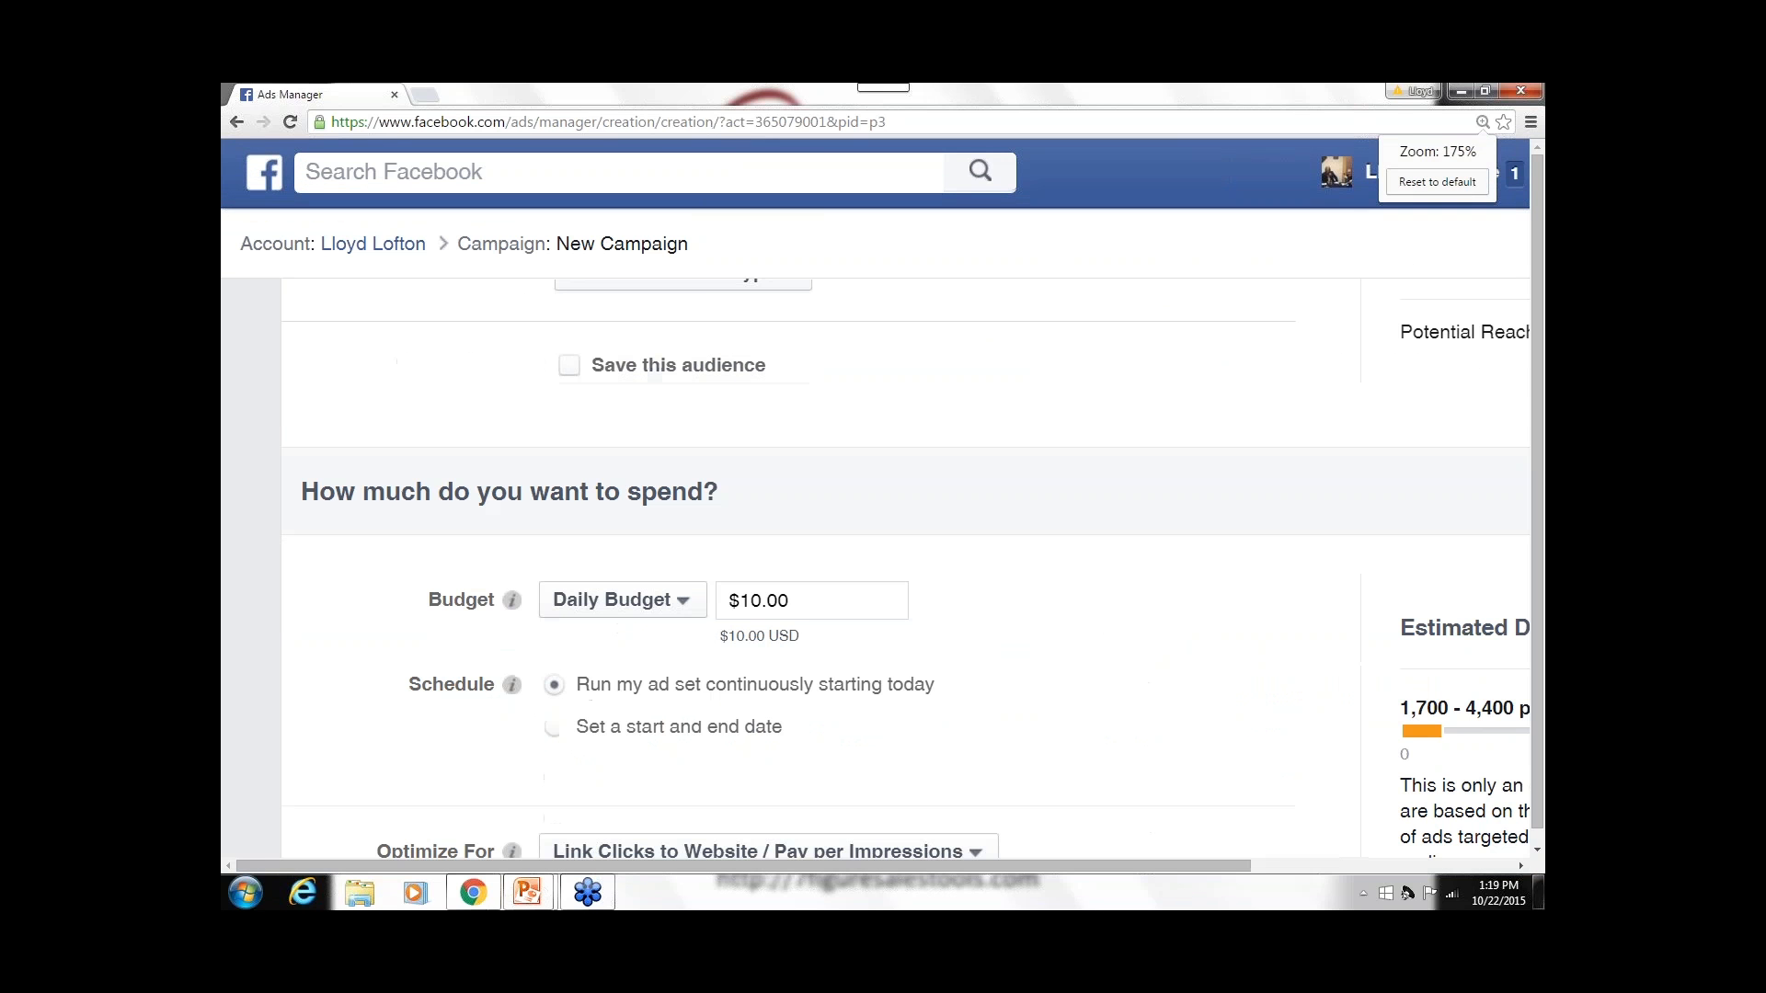
click(556, 727)
scroll(789, 678, down, 3)
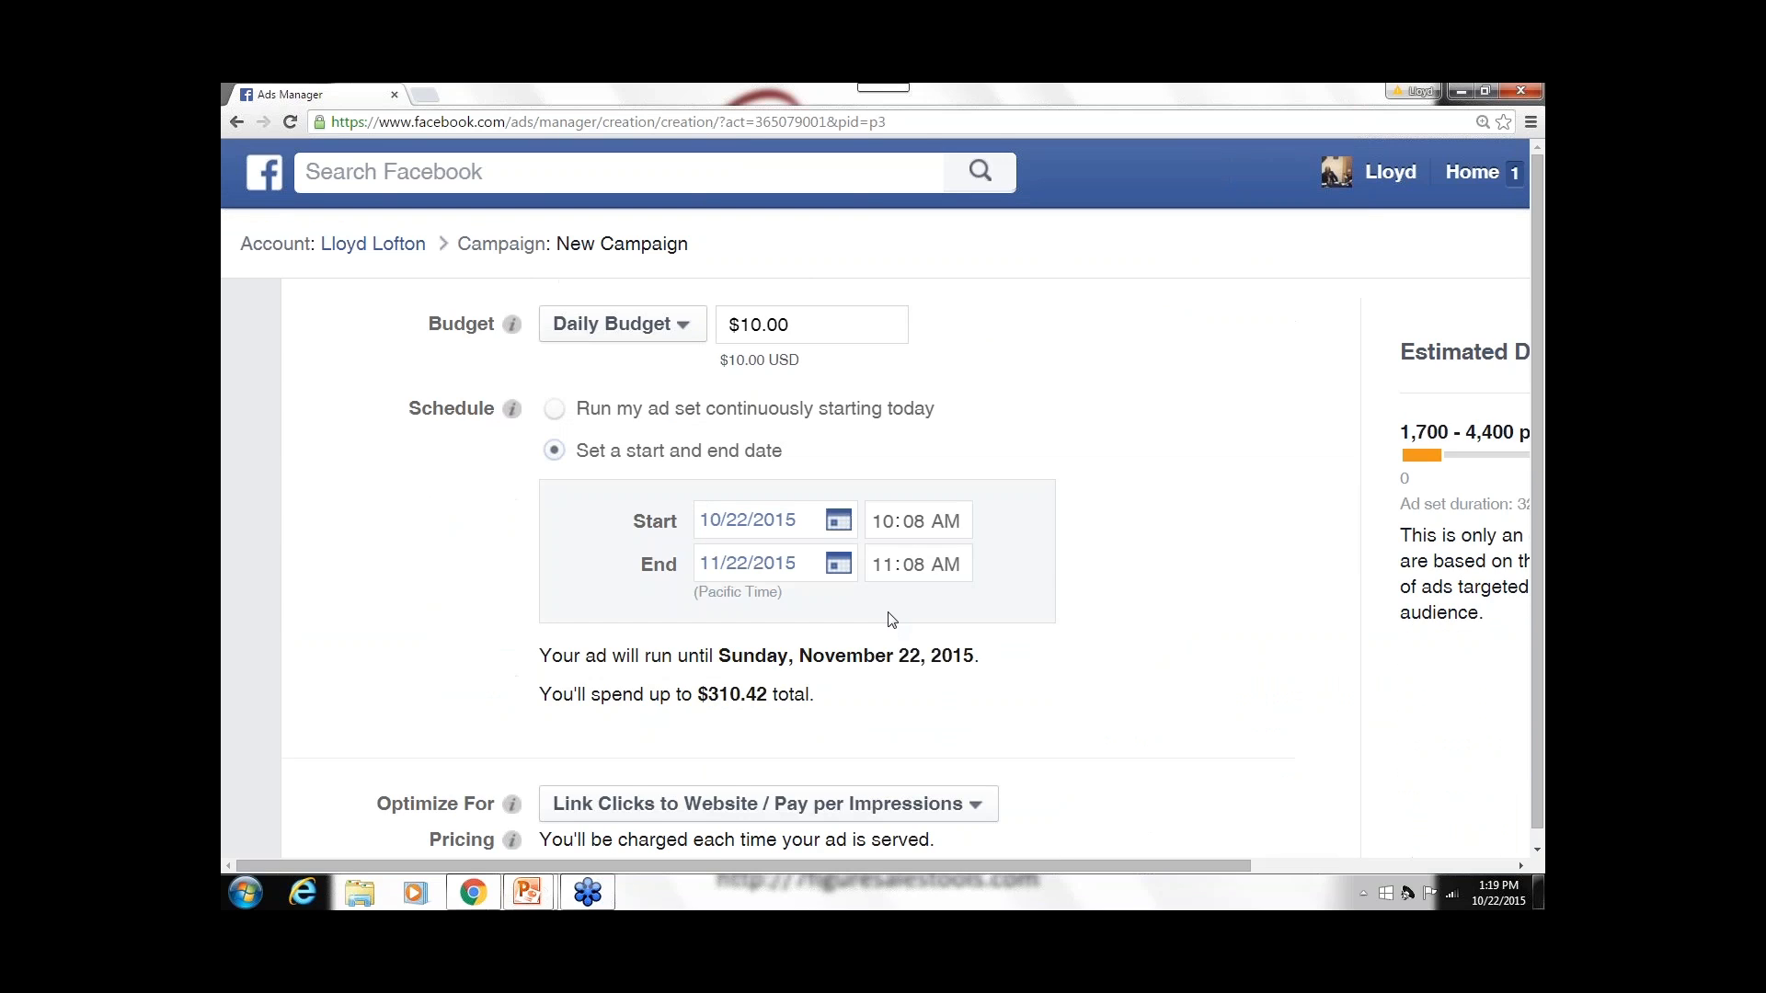
click(838, 521)
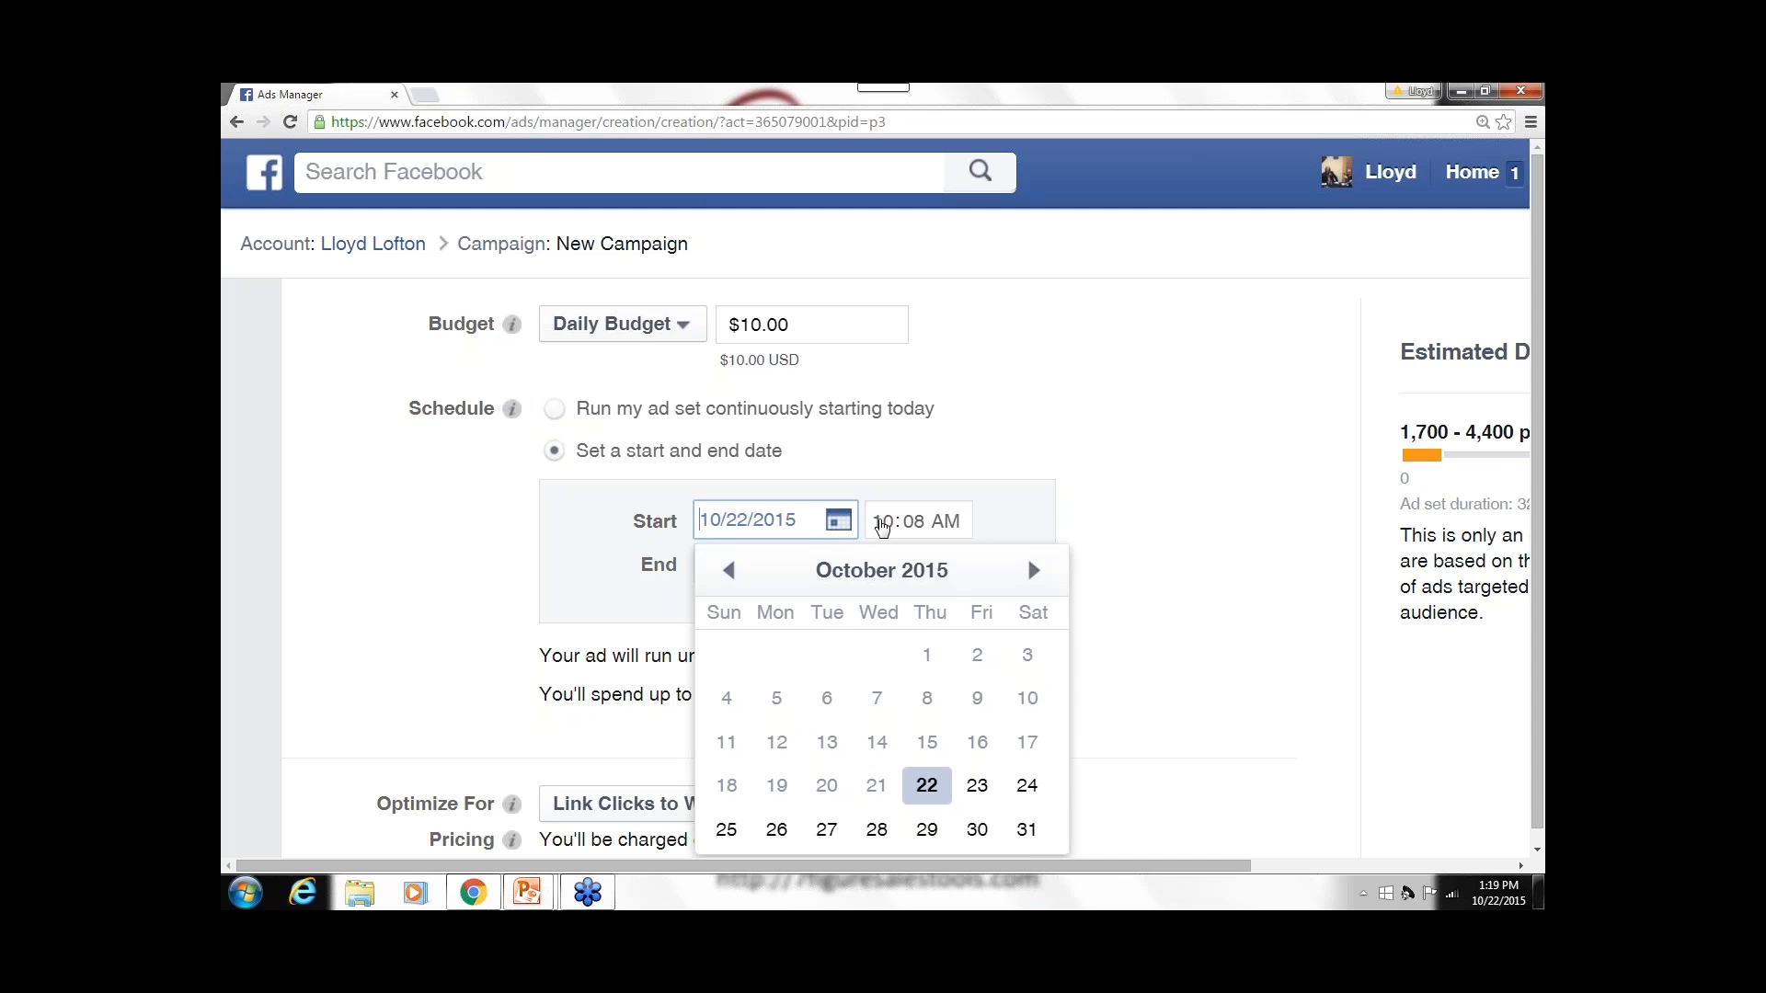
click(1083, 486)
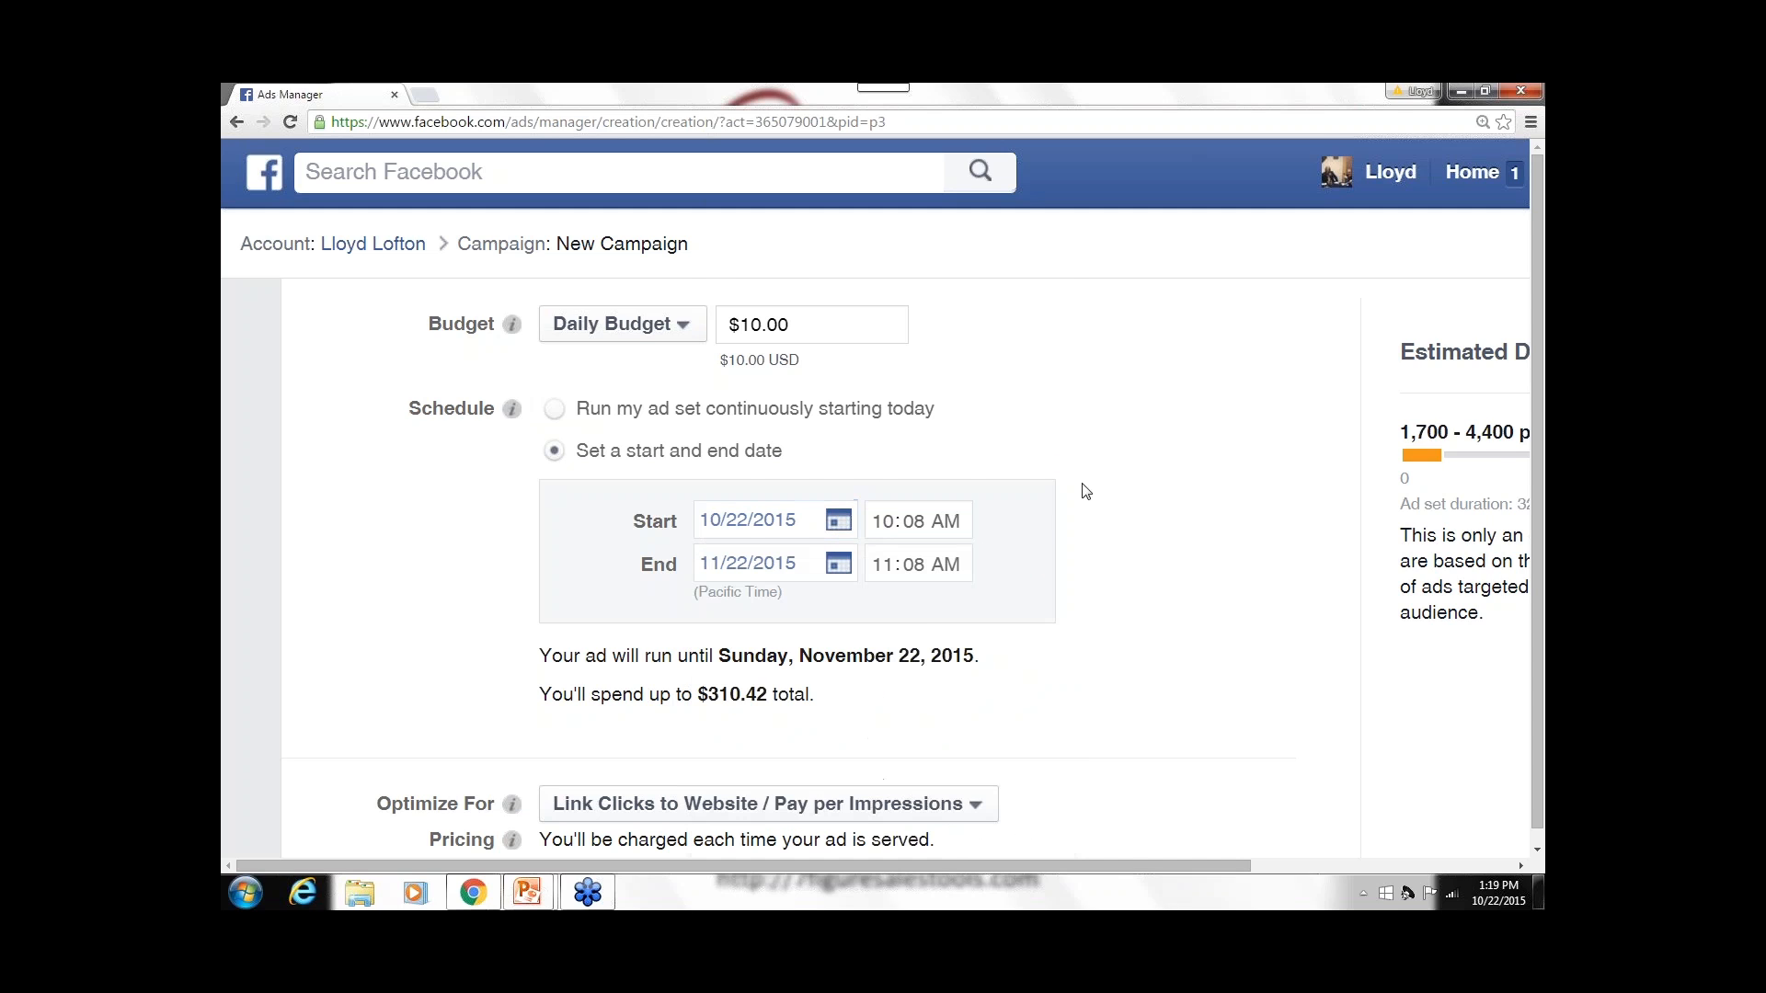
click(840, 568)
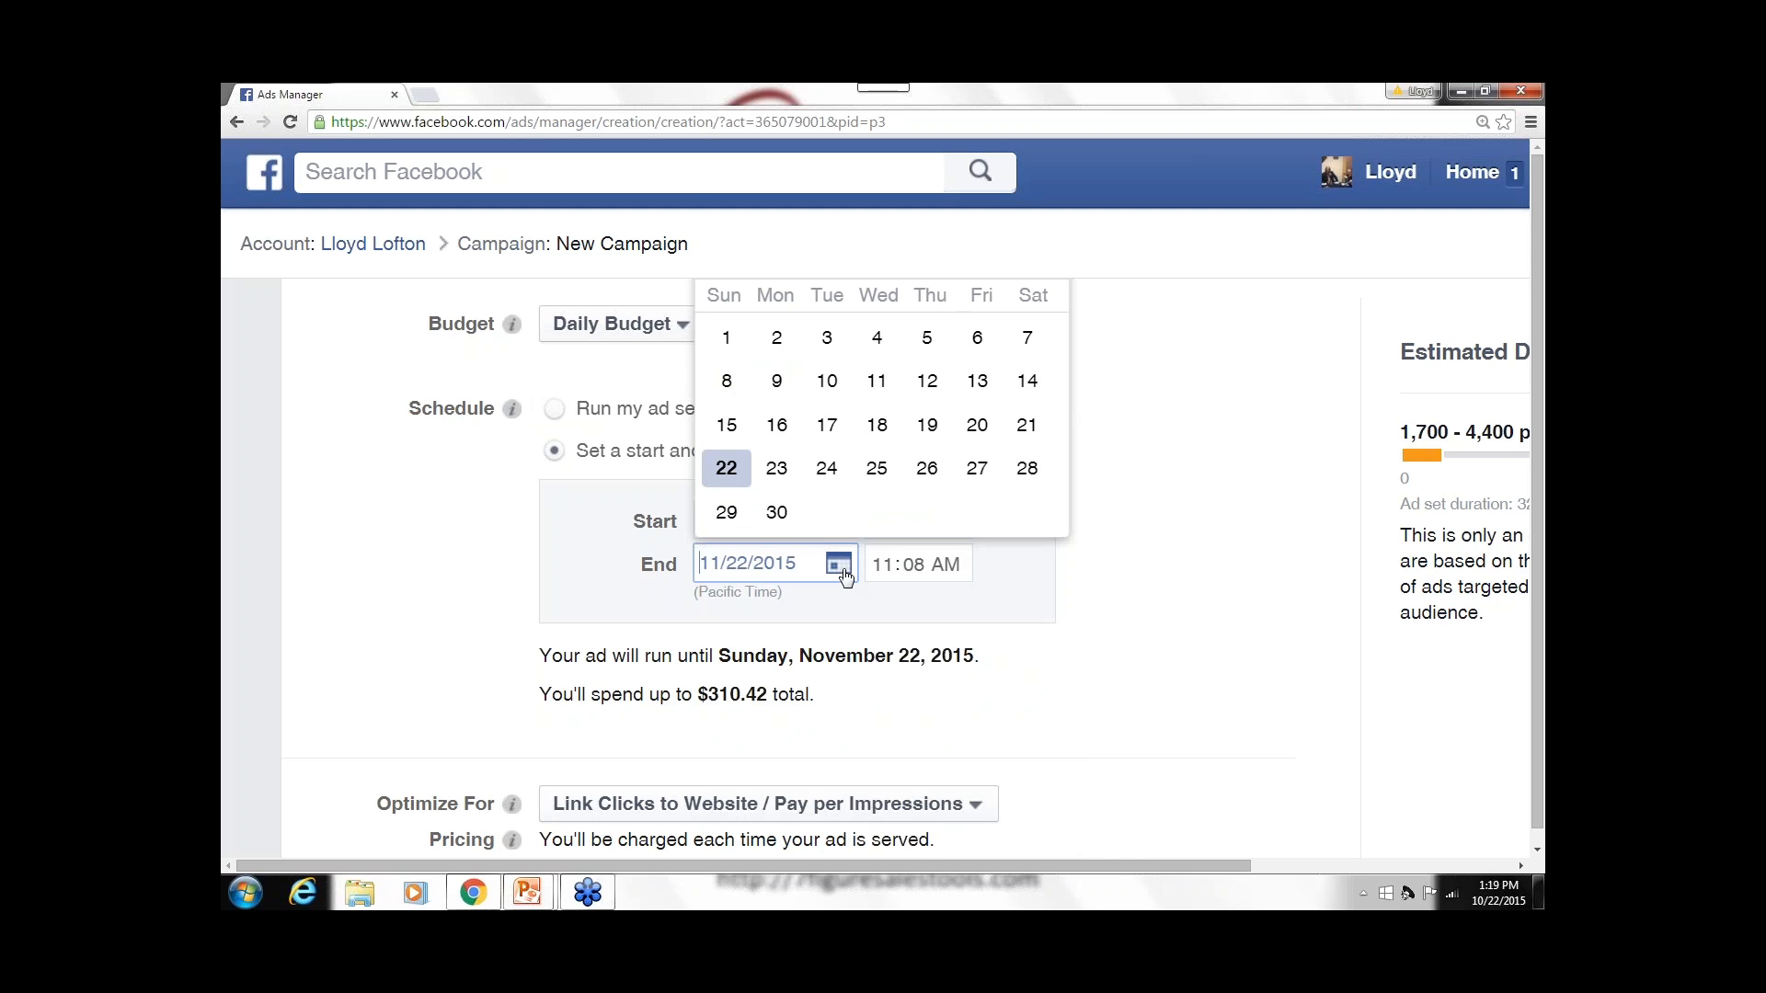
click(1163, 600)
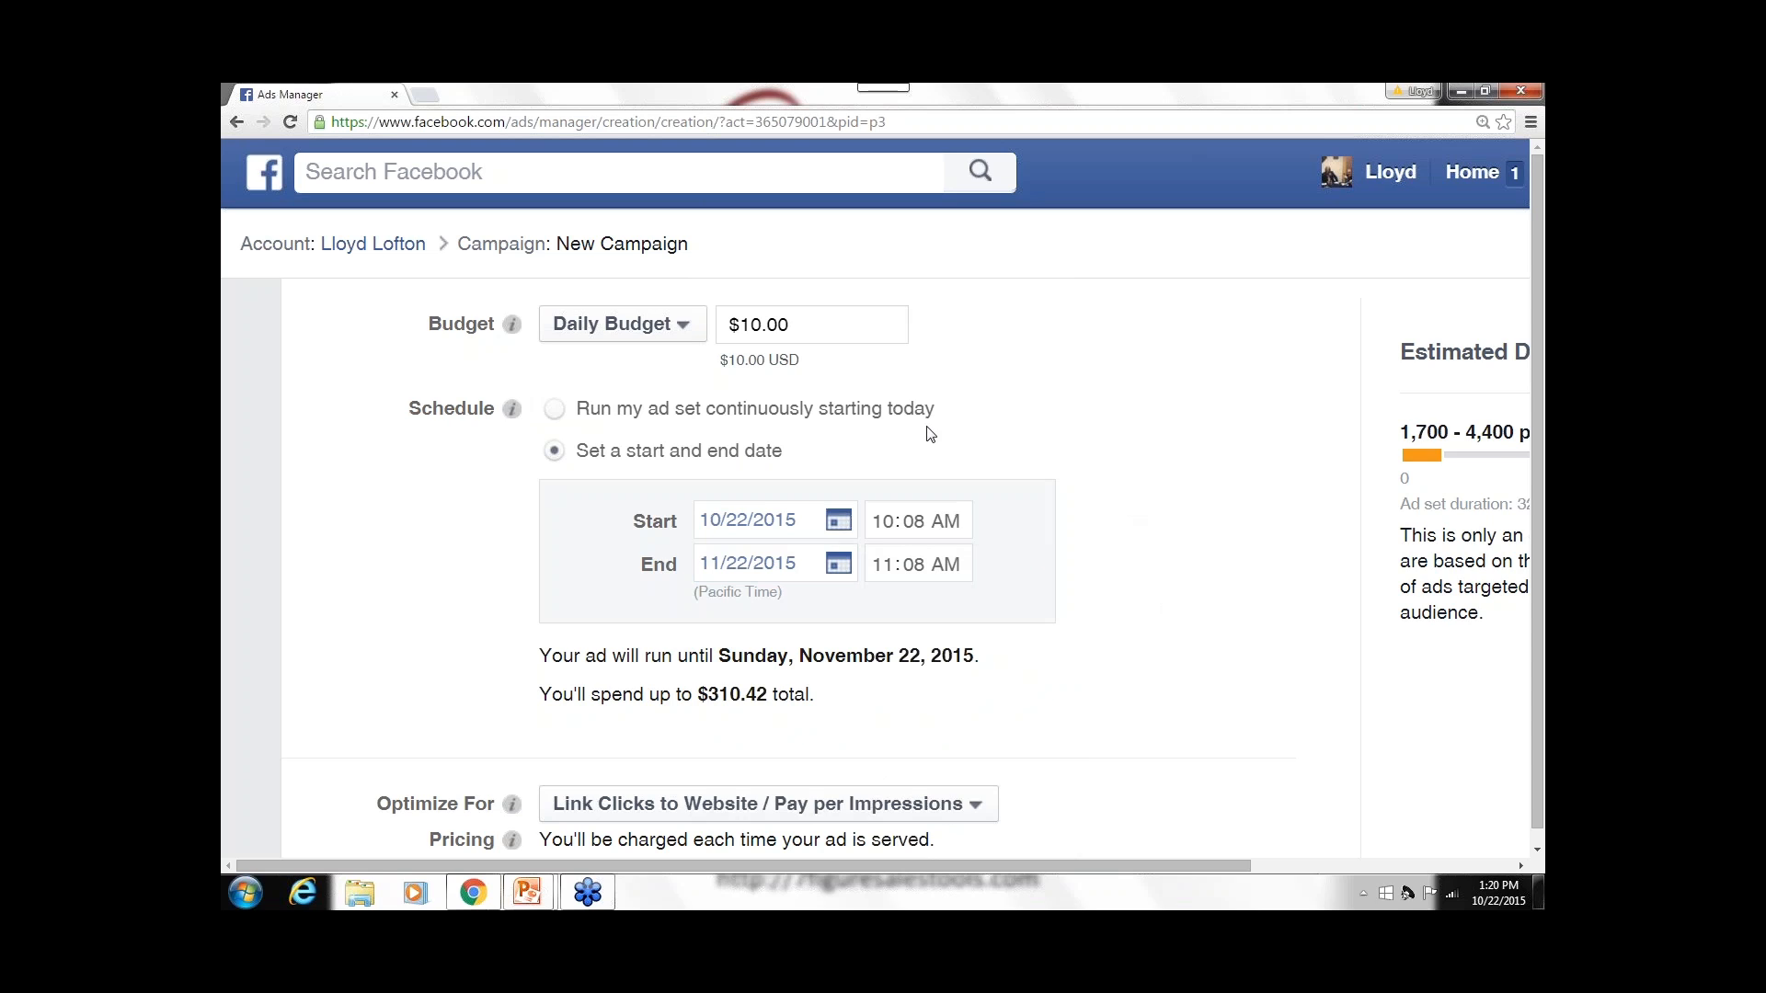
- Compare the continuous schedule with the dated one, leaving the ad set running continuously starting today
click(556, 410)
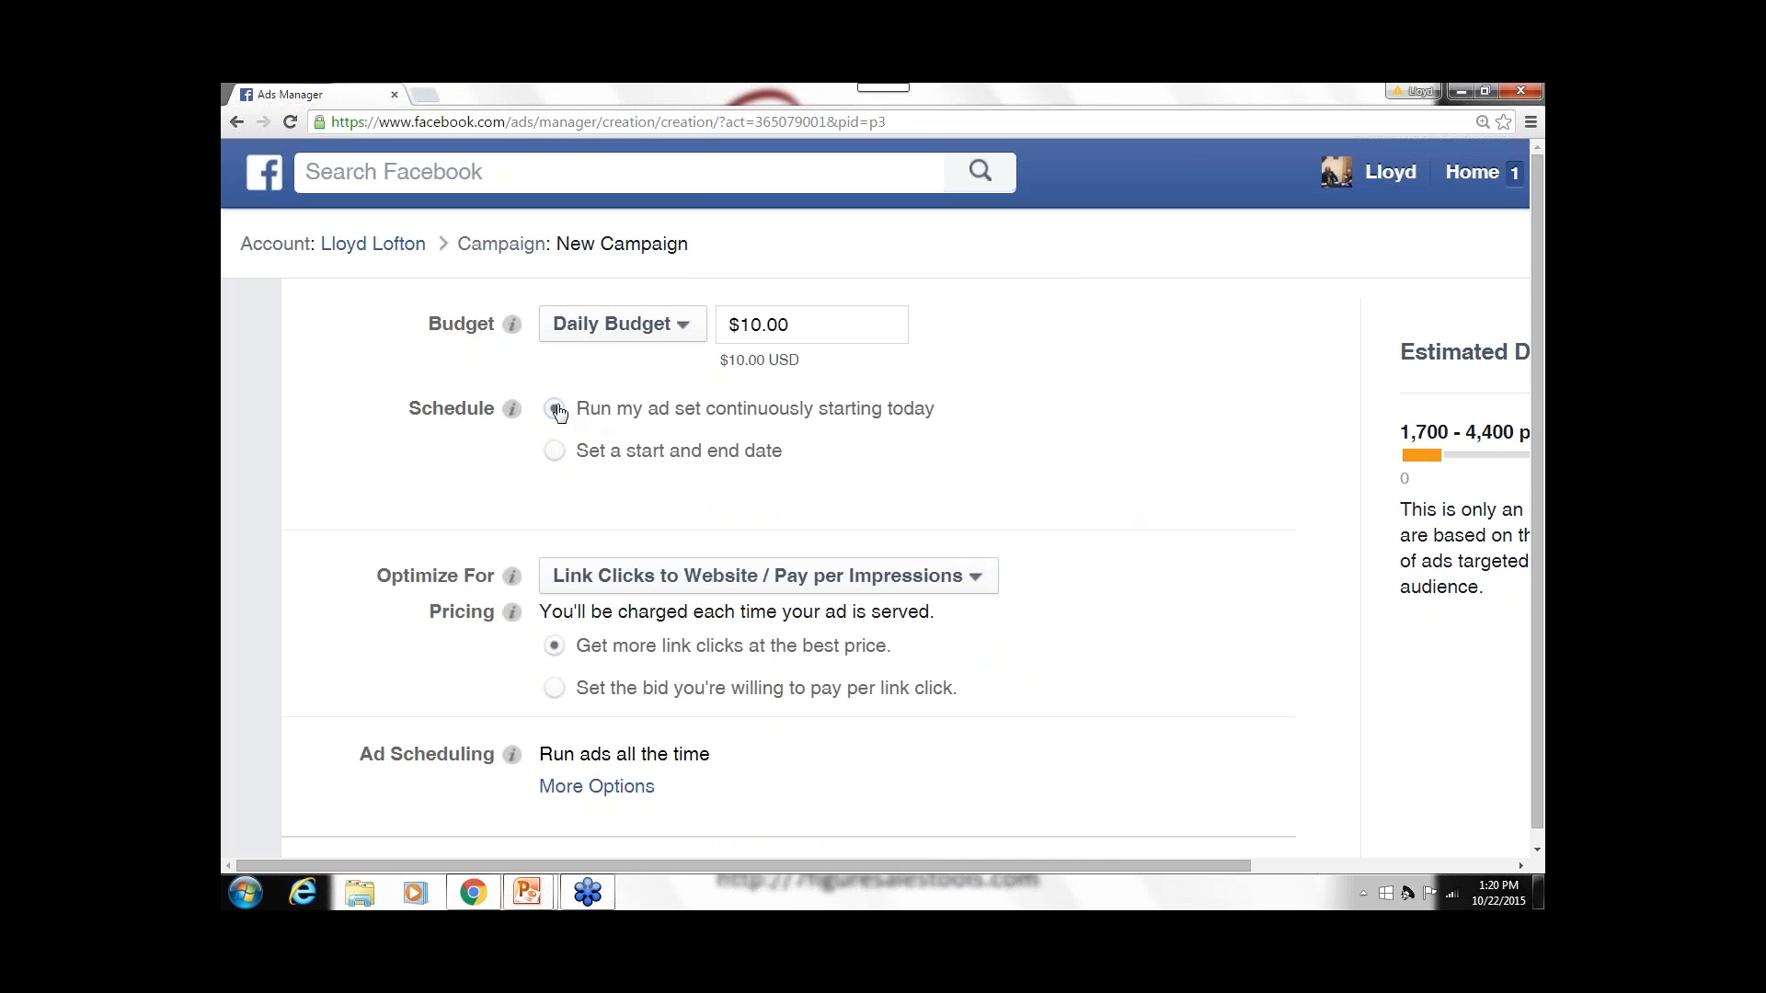
click(554, 451)
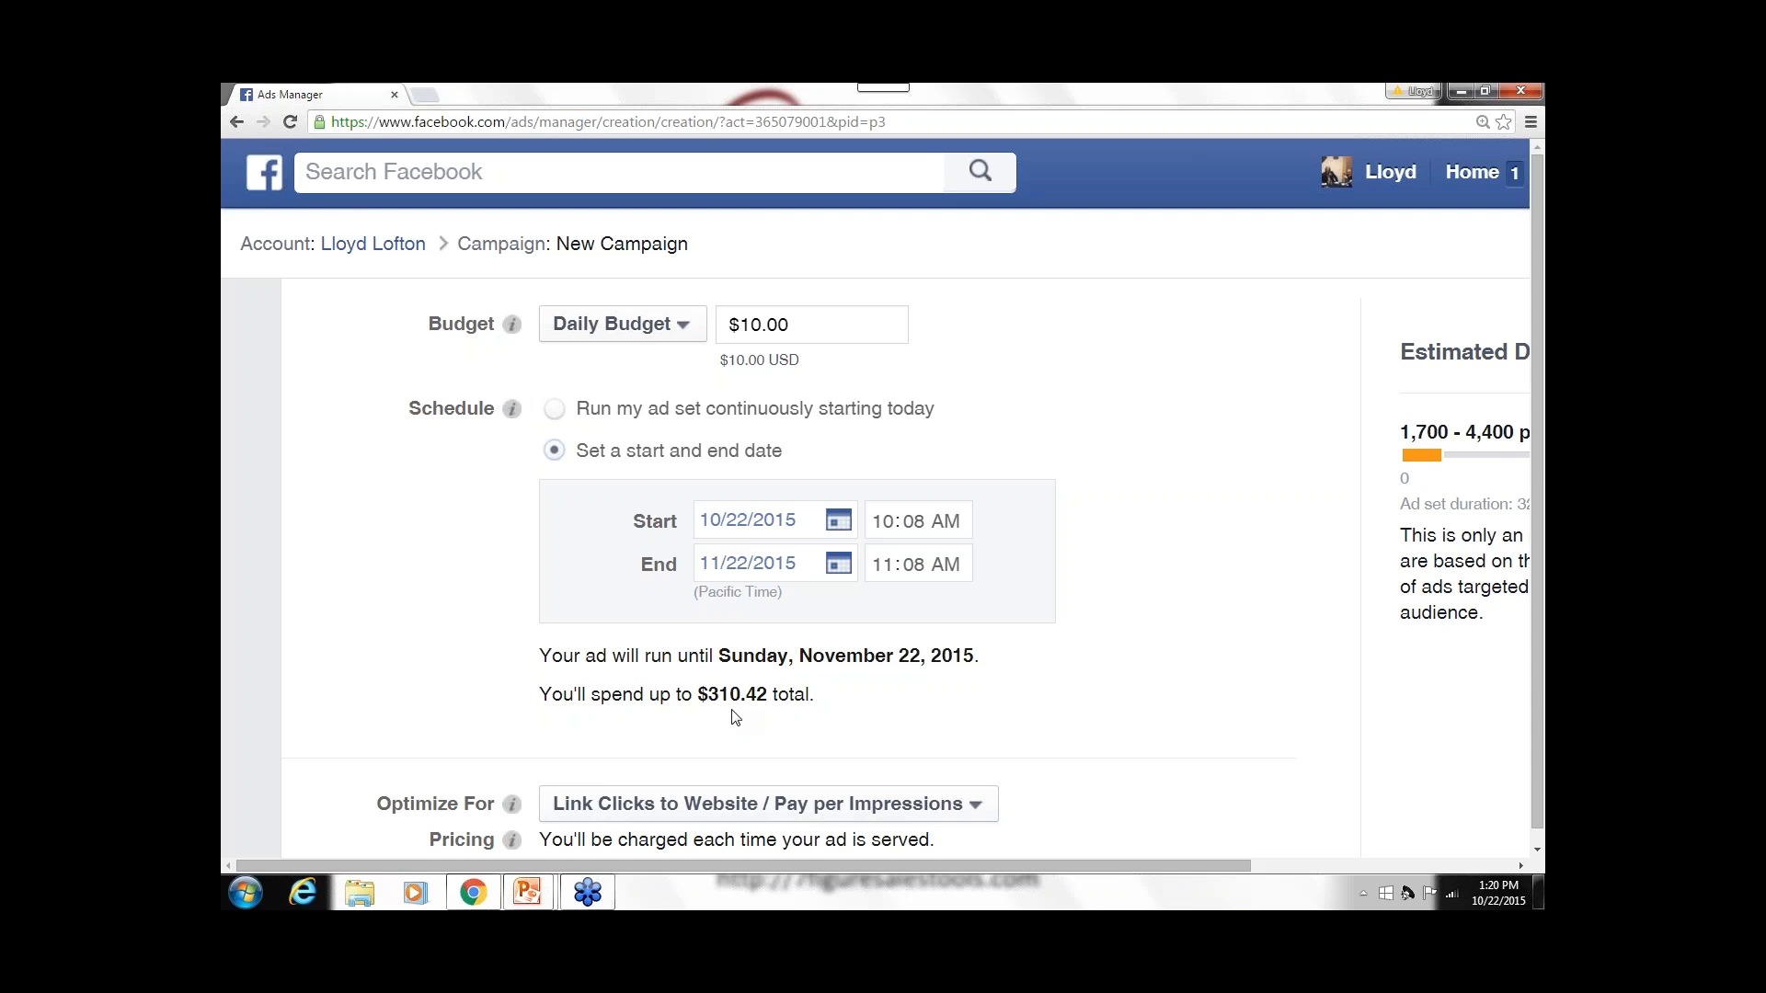
click(556, 410)
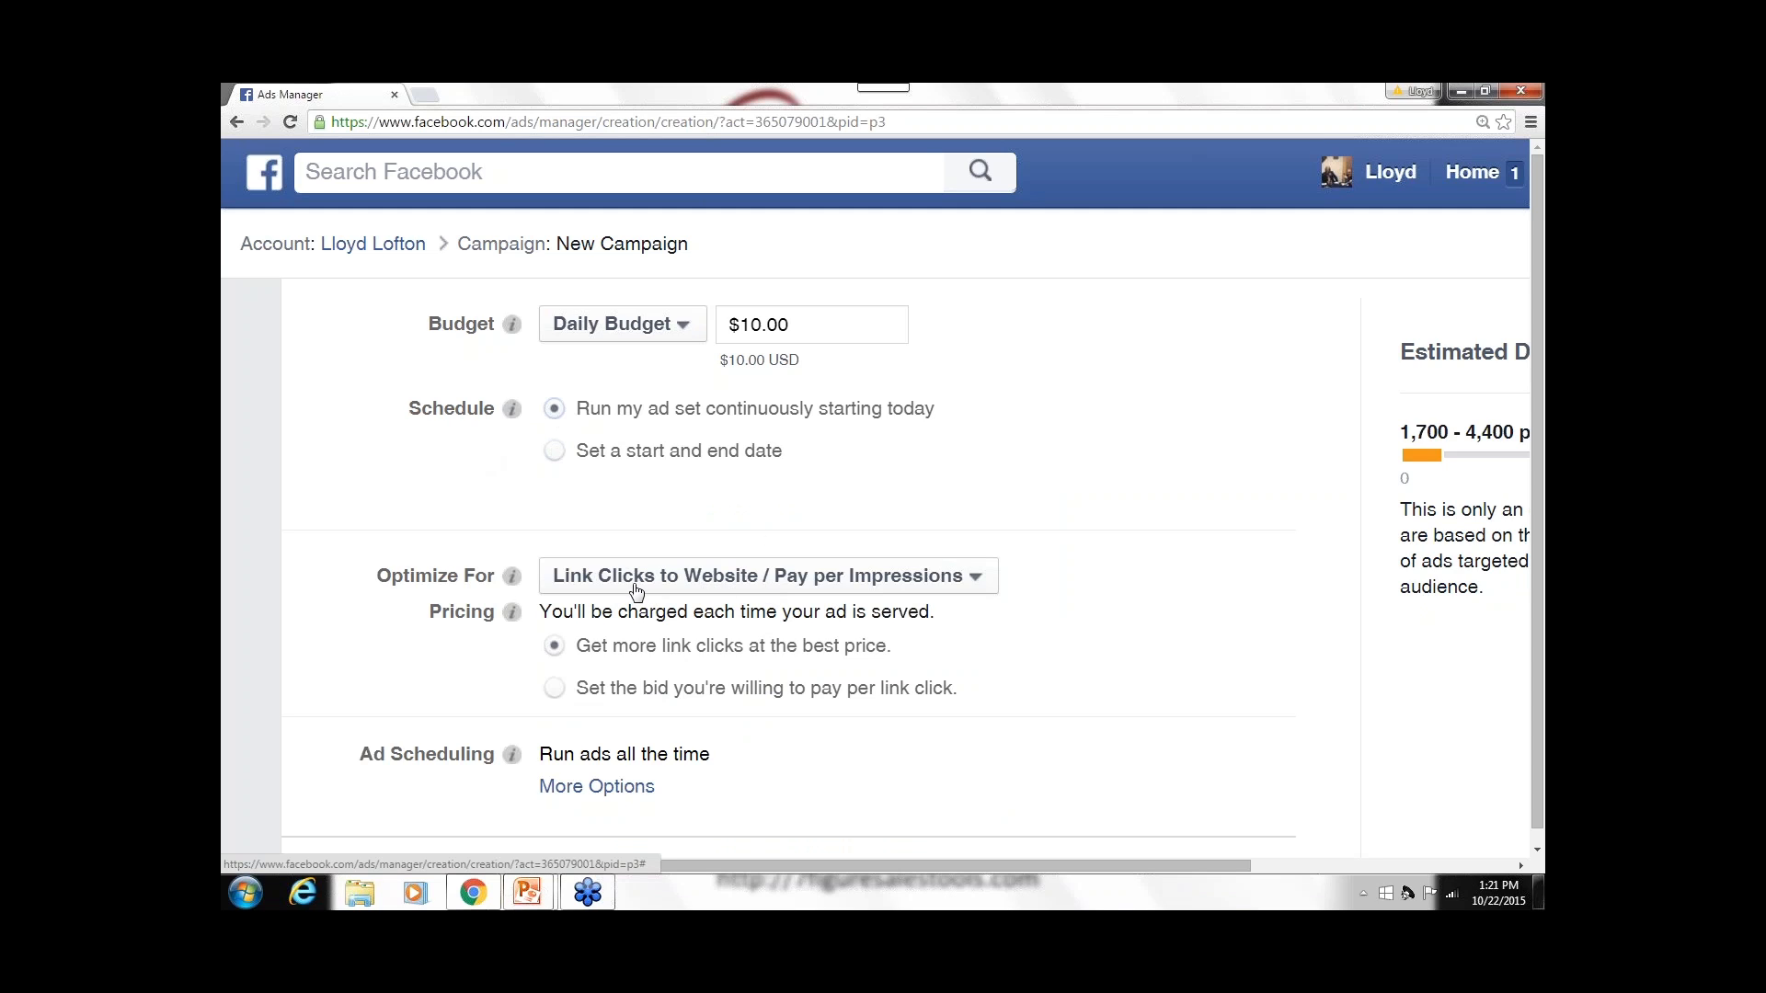
- Optimize the ad set for Link Clicks to Website / Pay per Link Click
click(977, 577)
scroll(973, 584, down, 3)
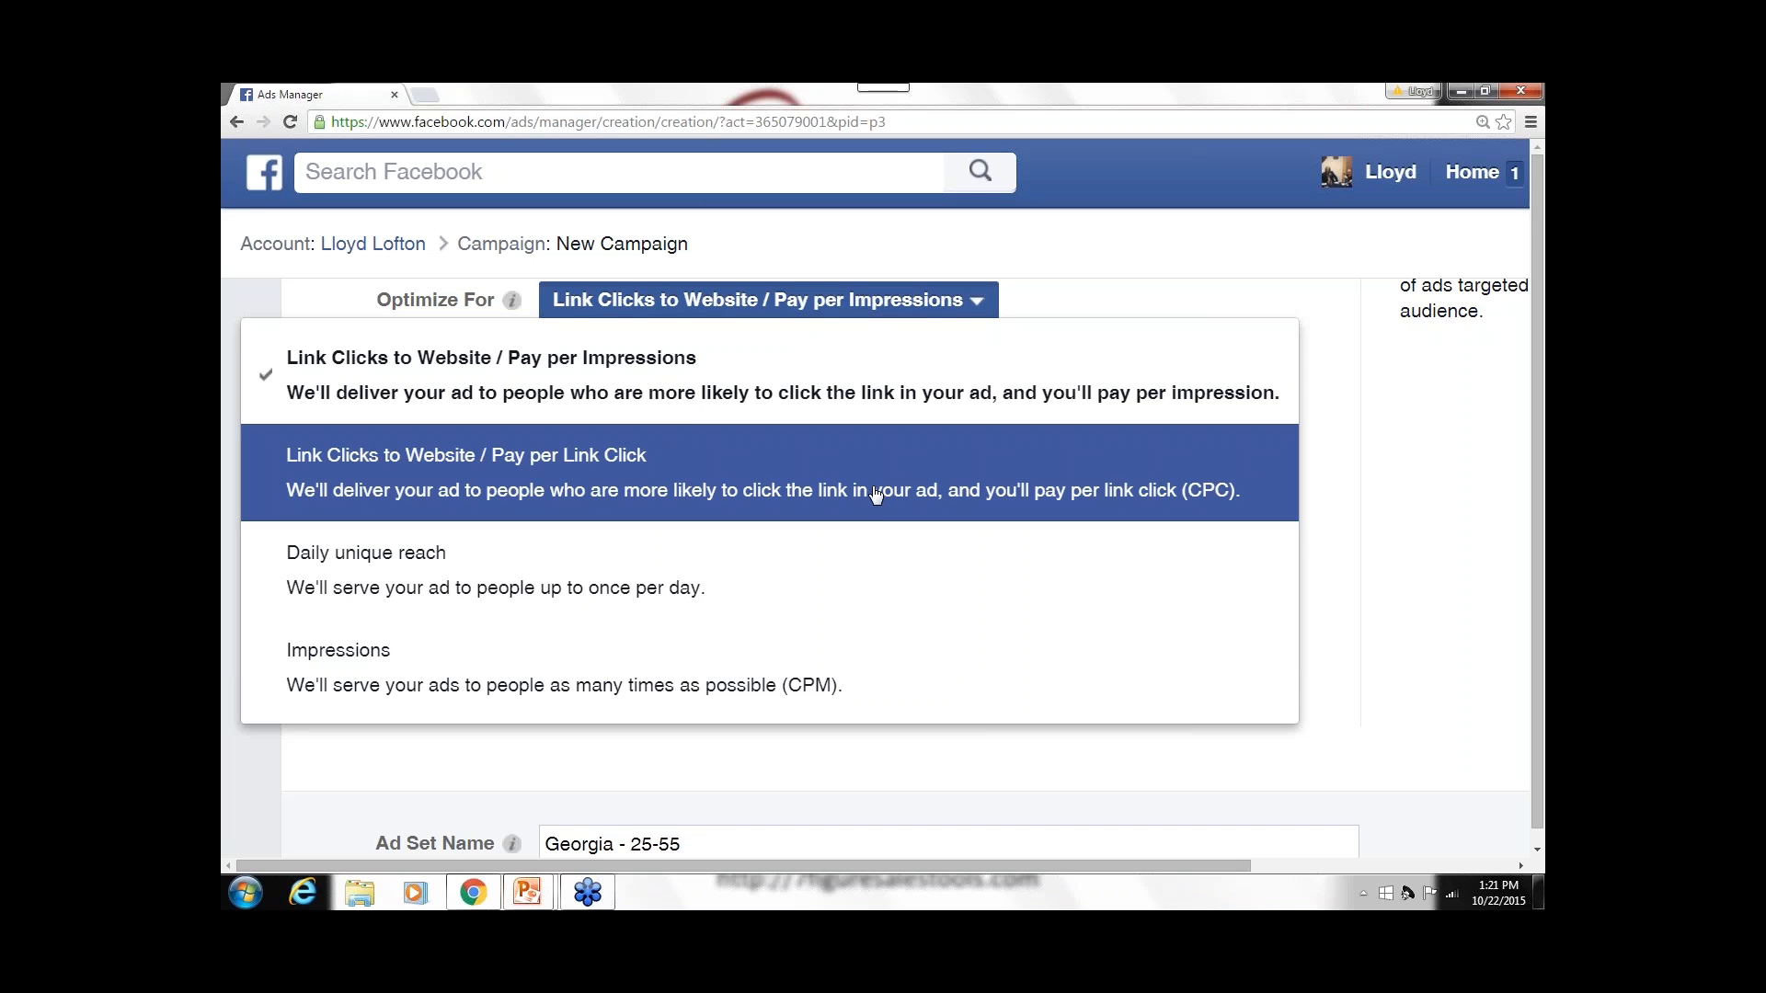
click(876, 496)
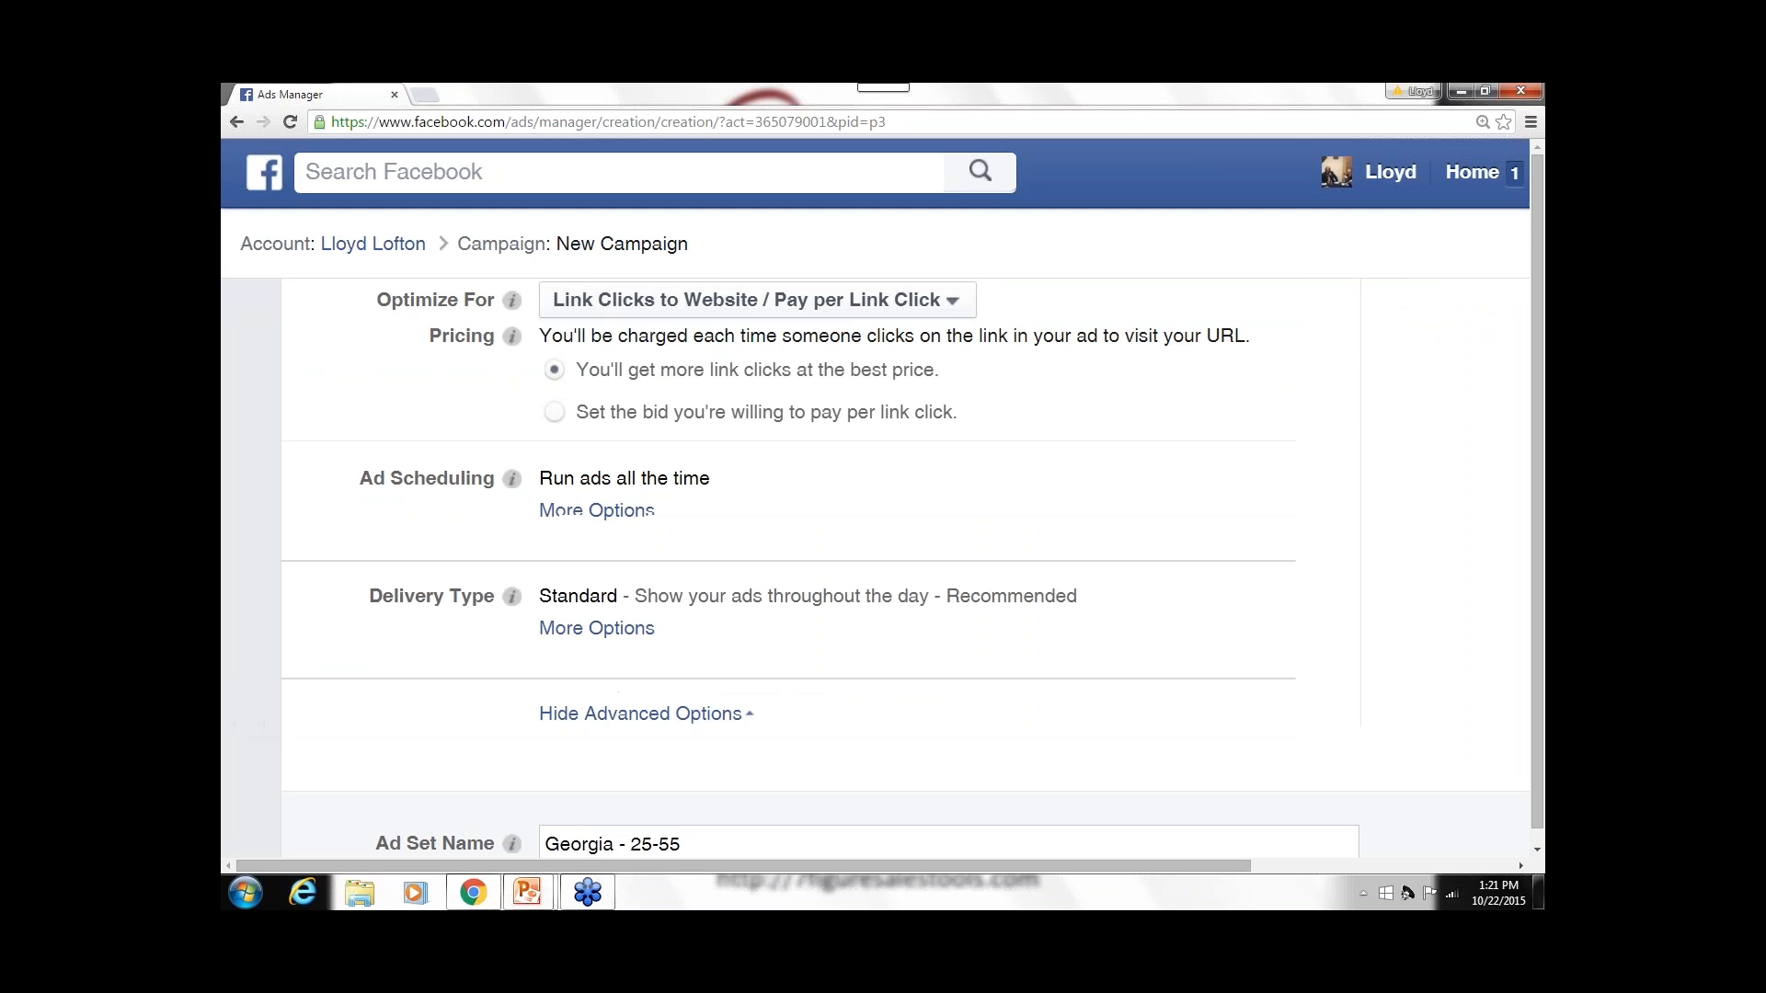
scroll(873, 494, up, 3)
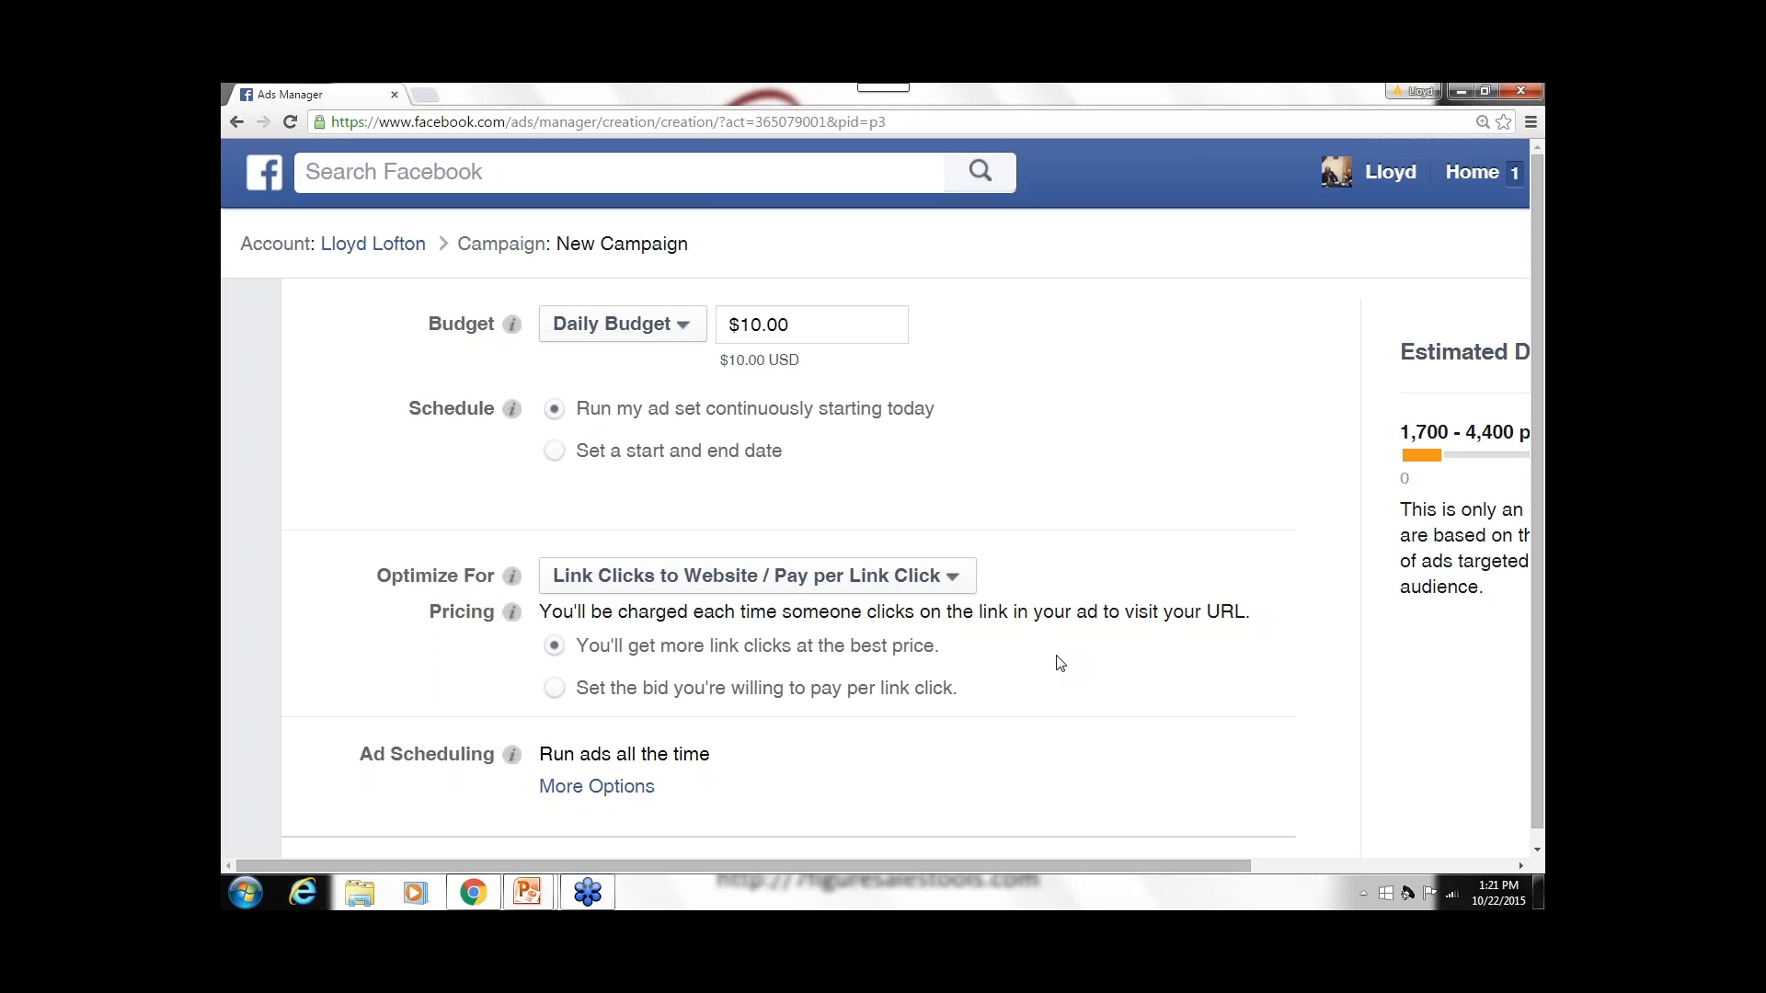
- Review the pricing settings and expand the additional options for Ad Scheduling and Delivery Type
key(ctrl+plus)
key(ctrl+plus)
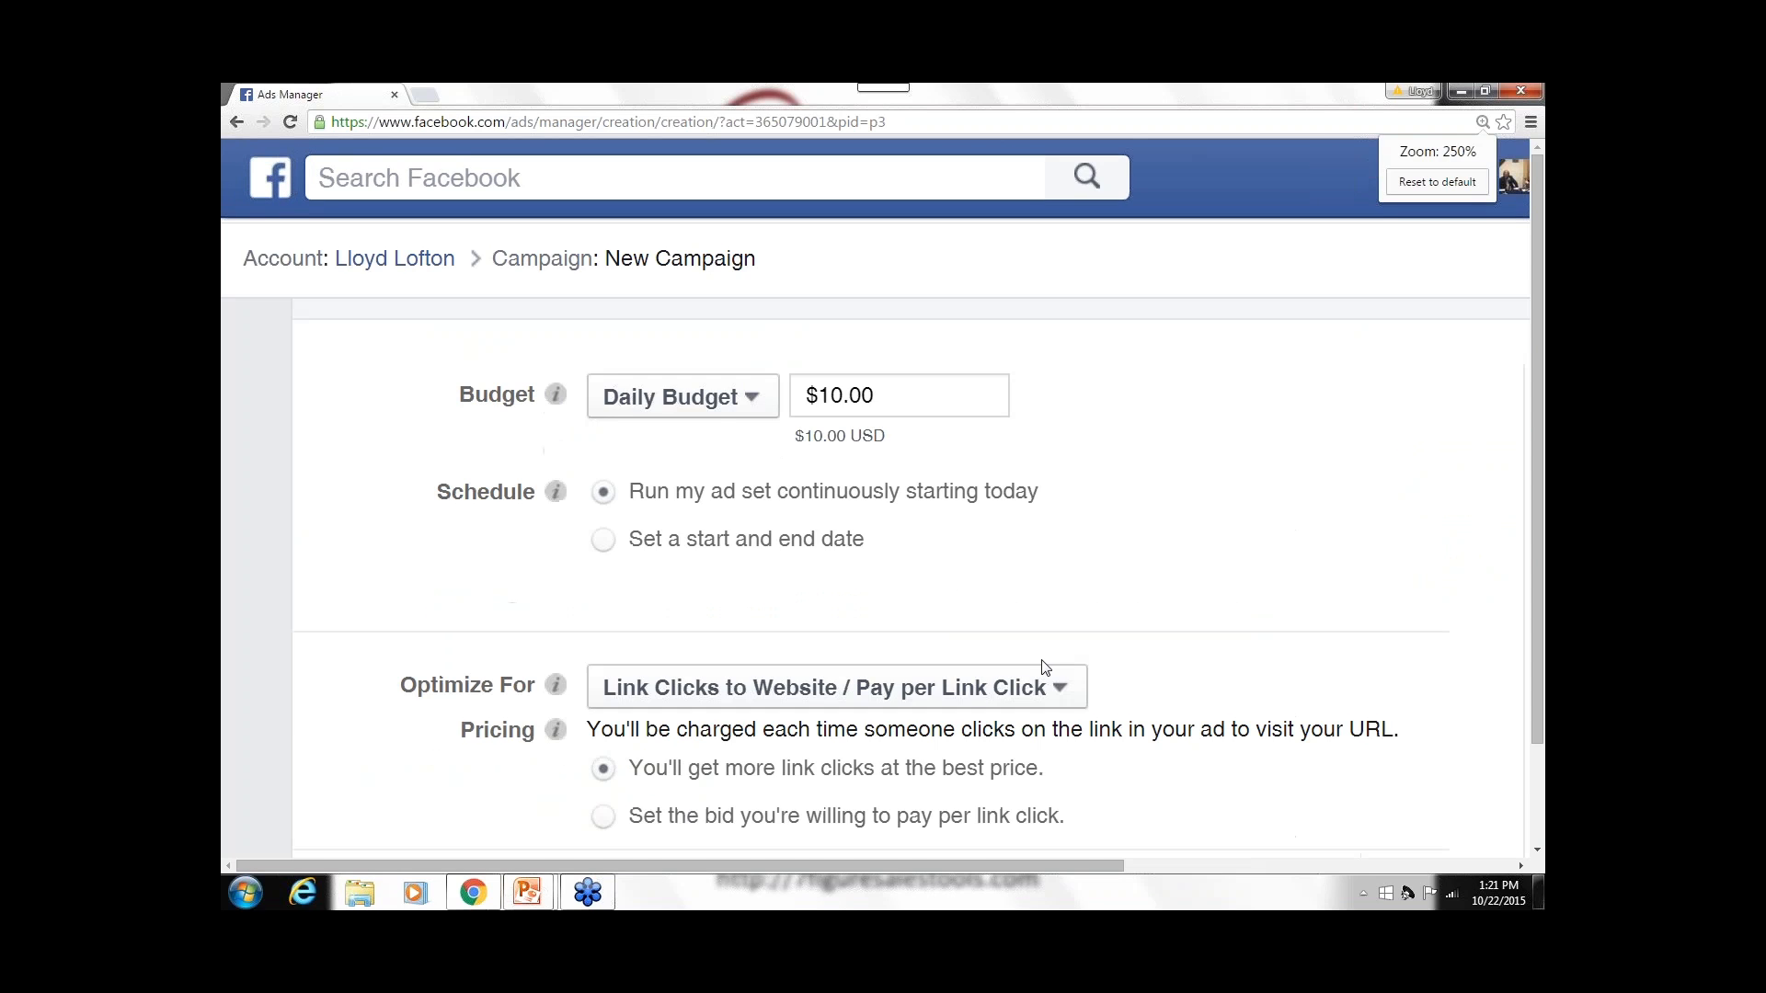
key(ctrl+minus)
key(ctrl+minus)
key(ctrl+minus)
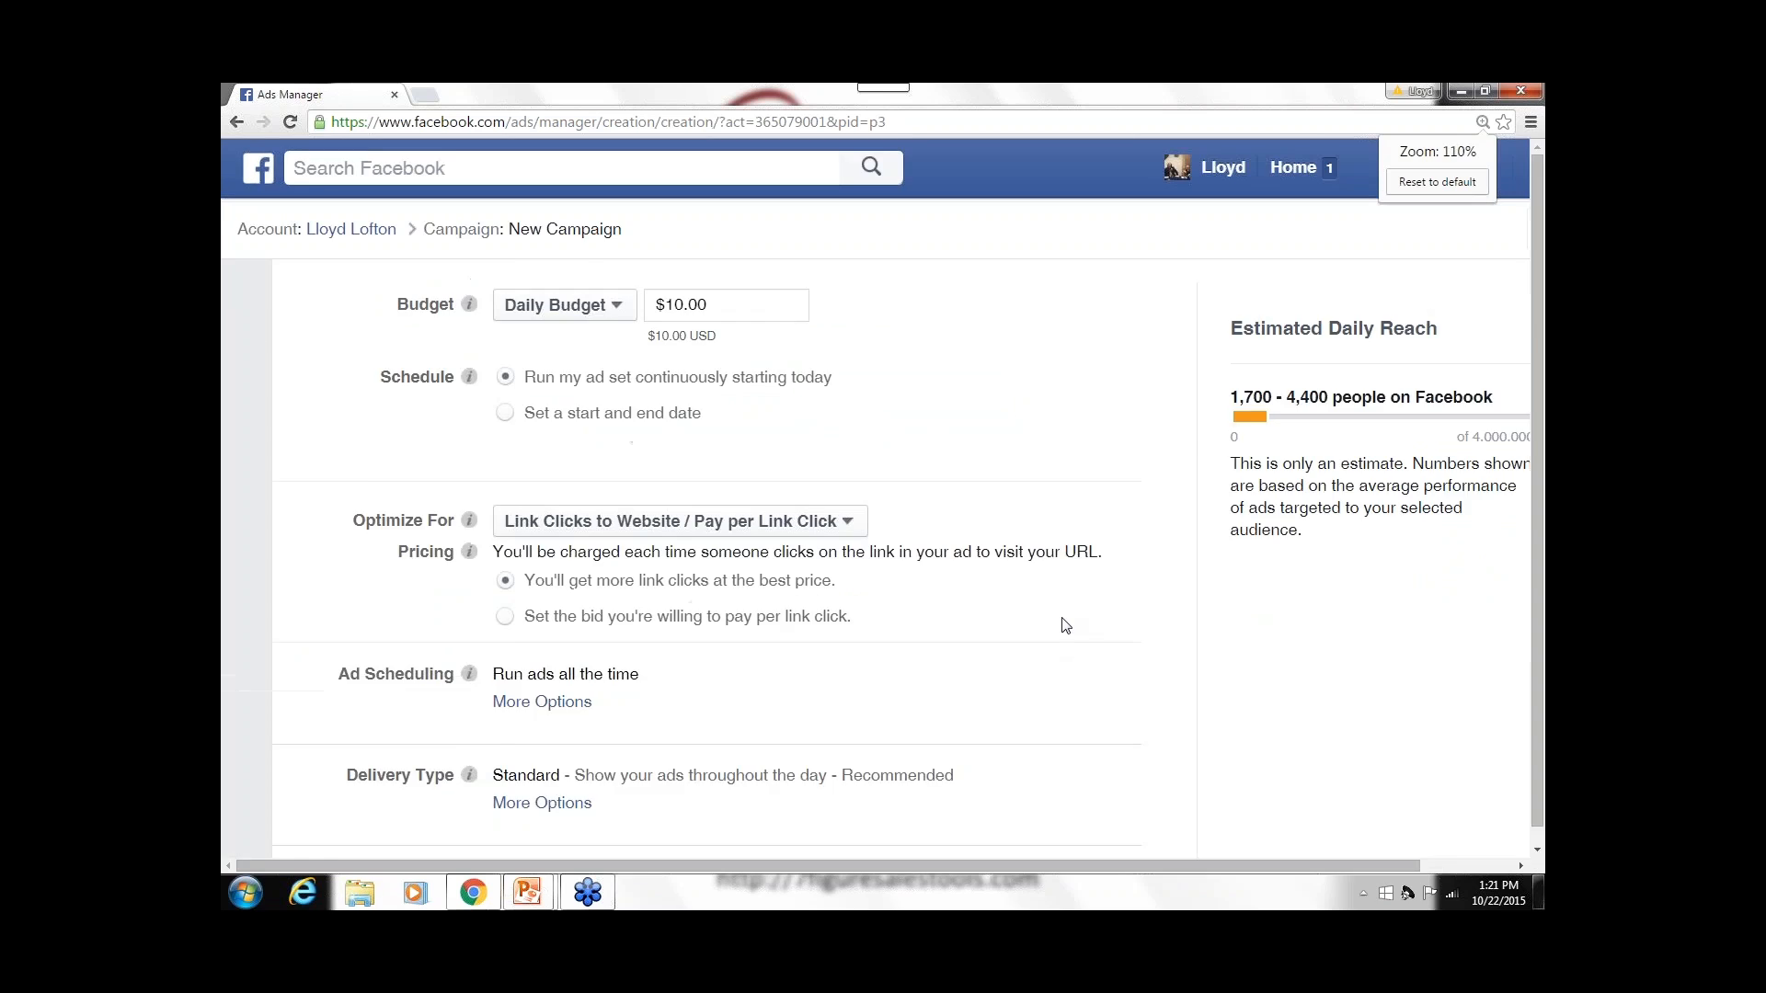
key(ctrl+plus)
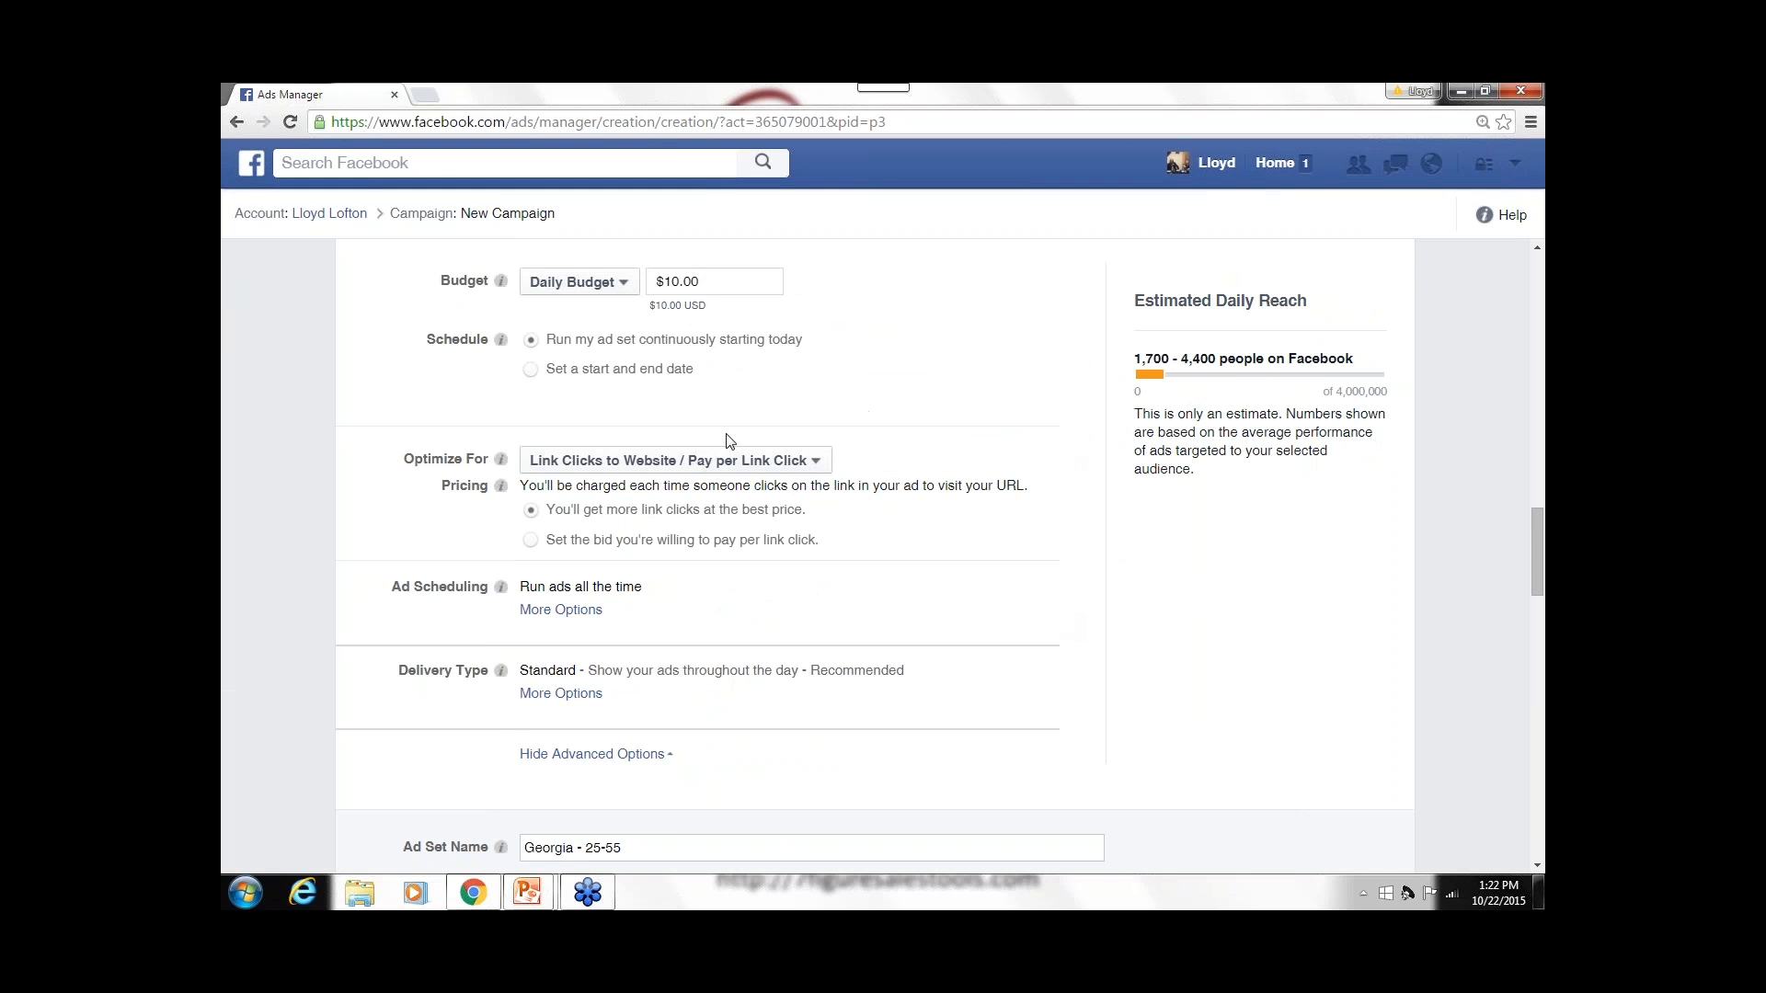
scroll(1027, 322, down, 2)
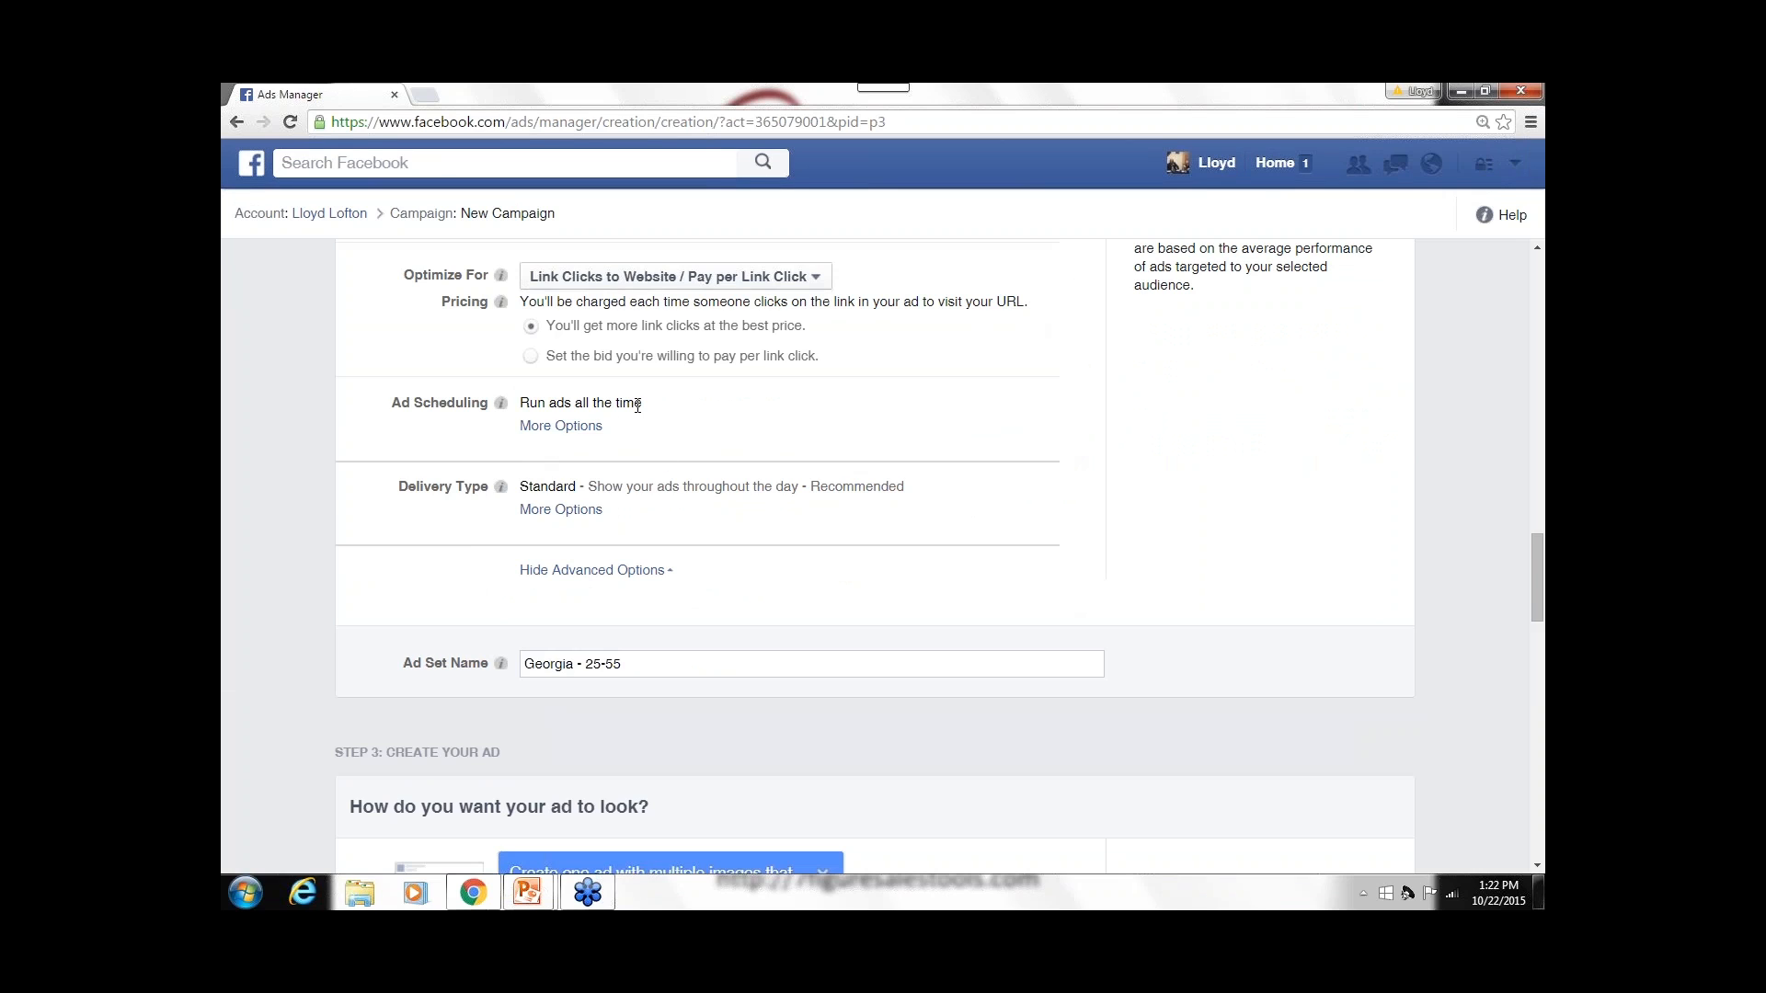
click(591, 428)
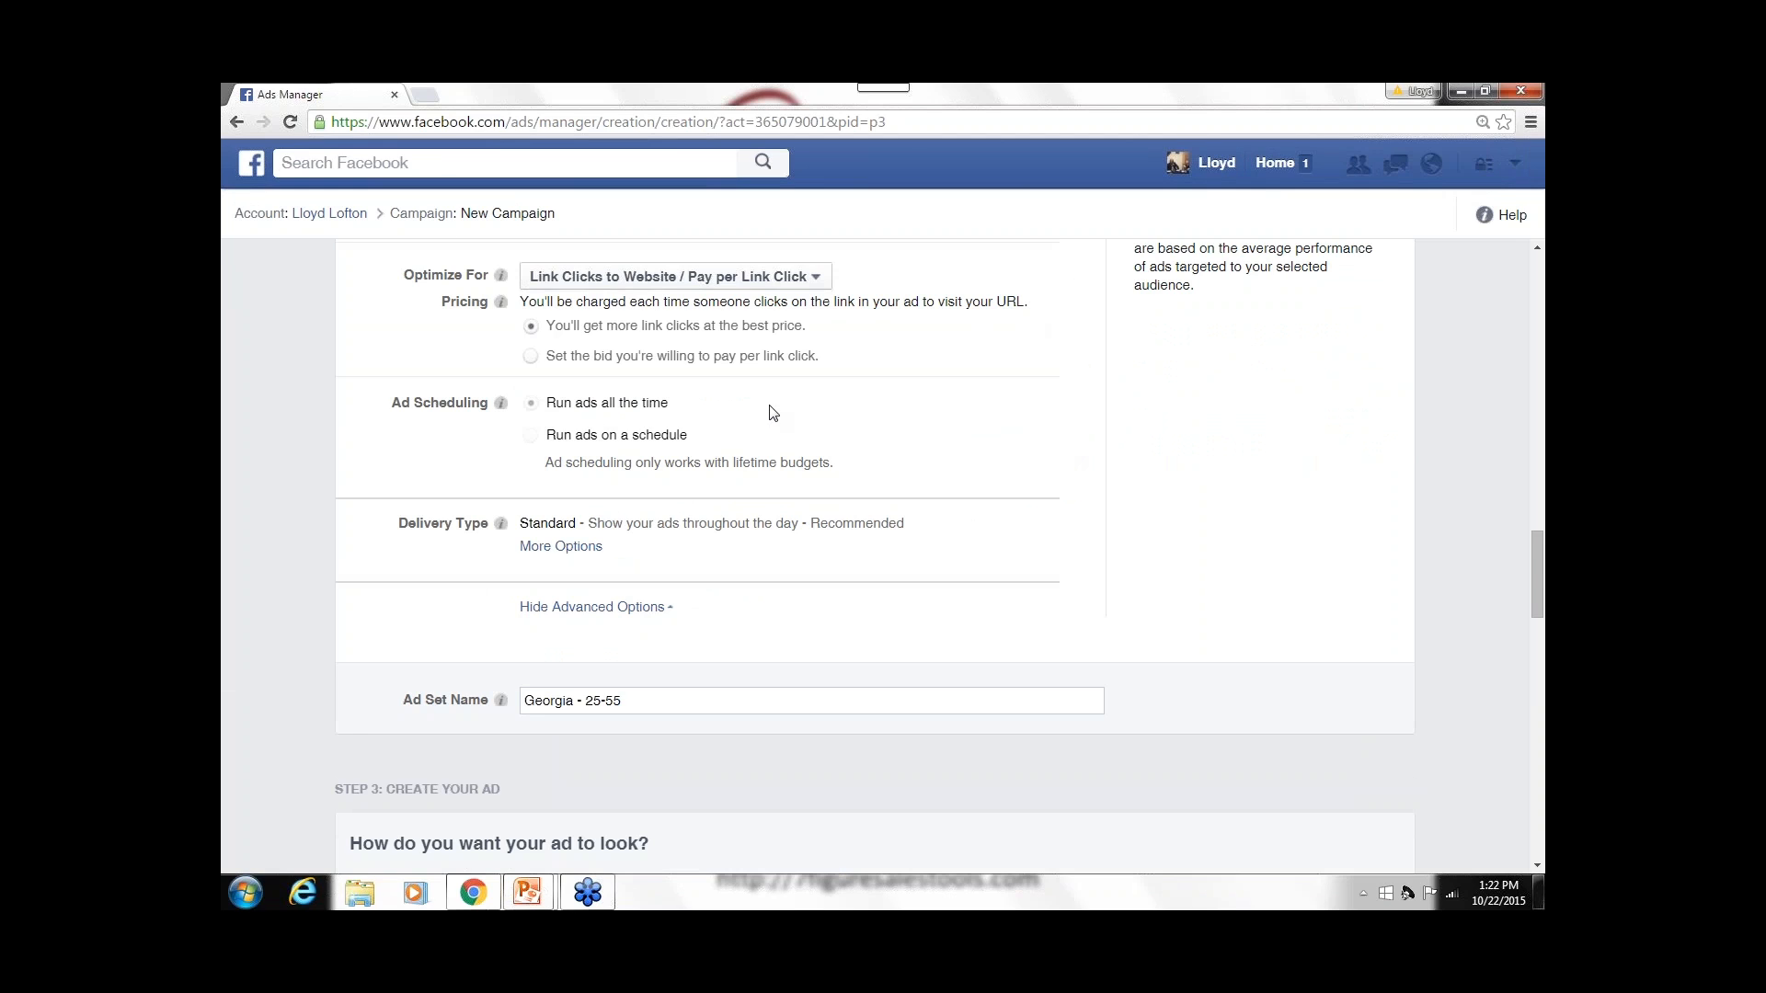
scroll(770, 412, down, 1)
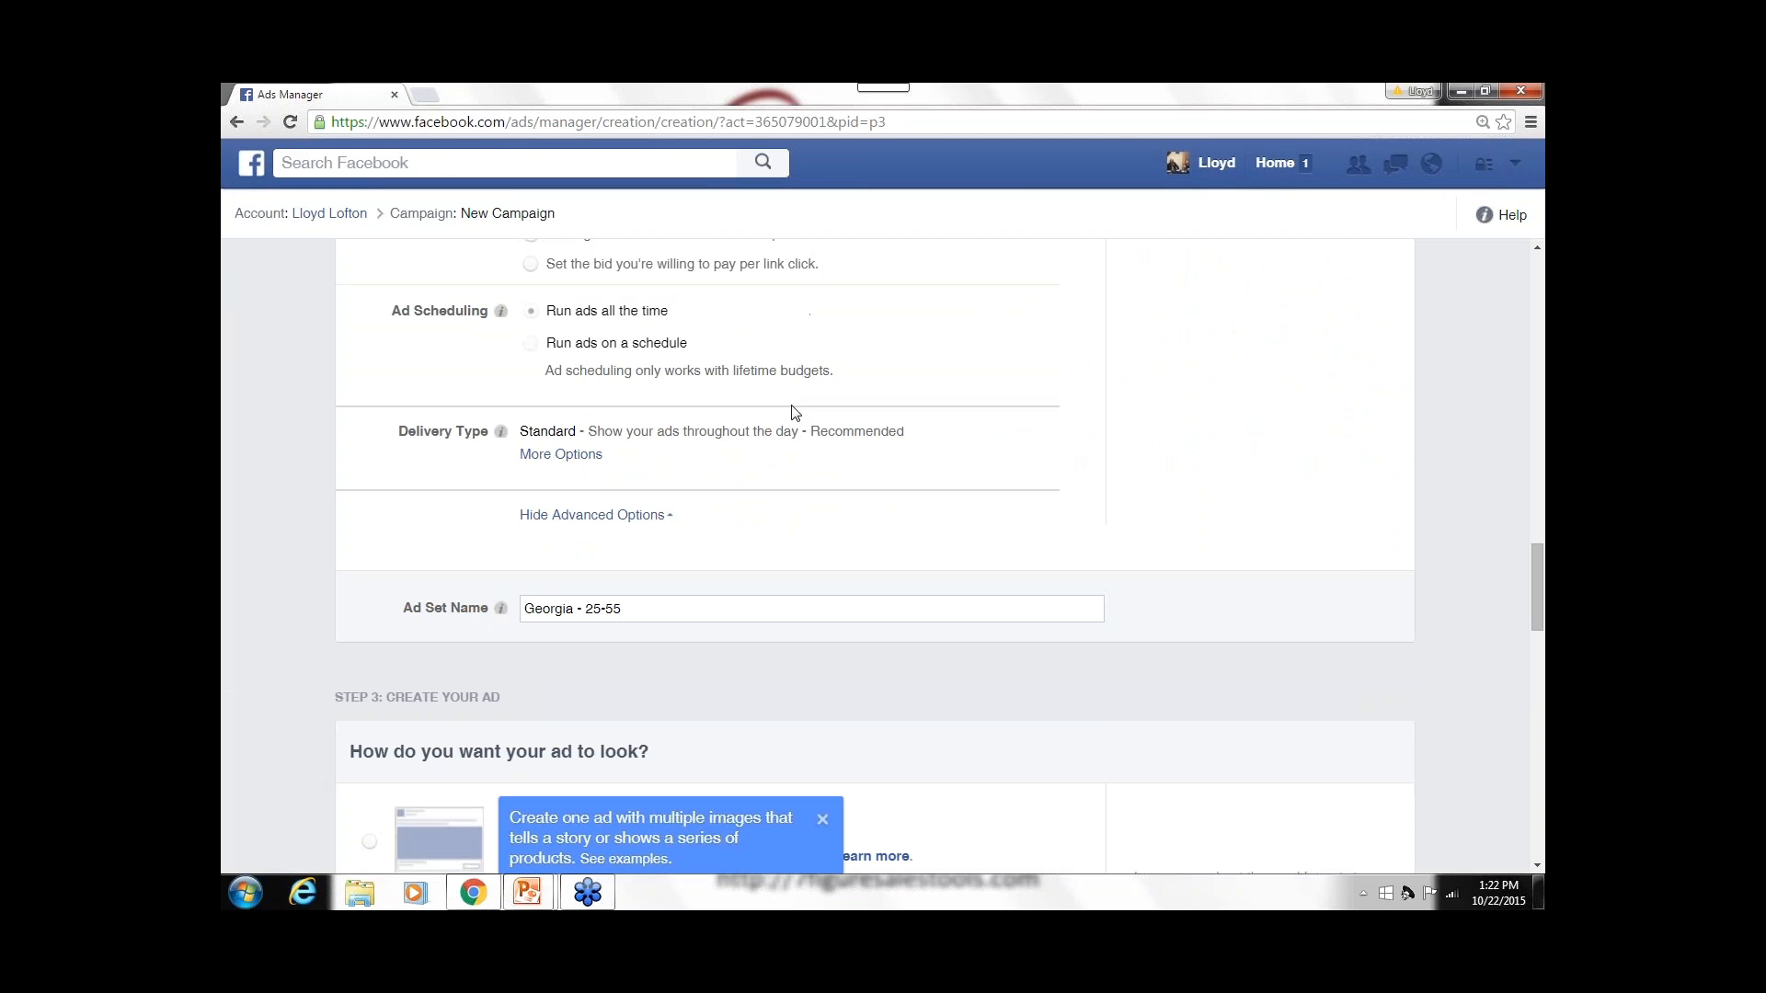
click(580, 454)
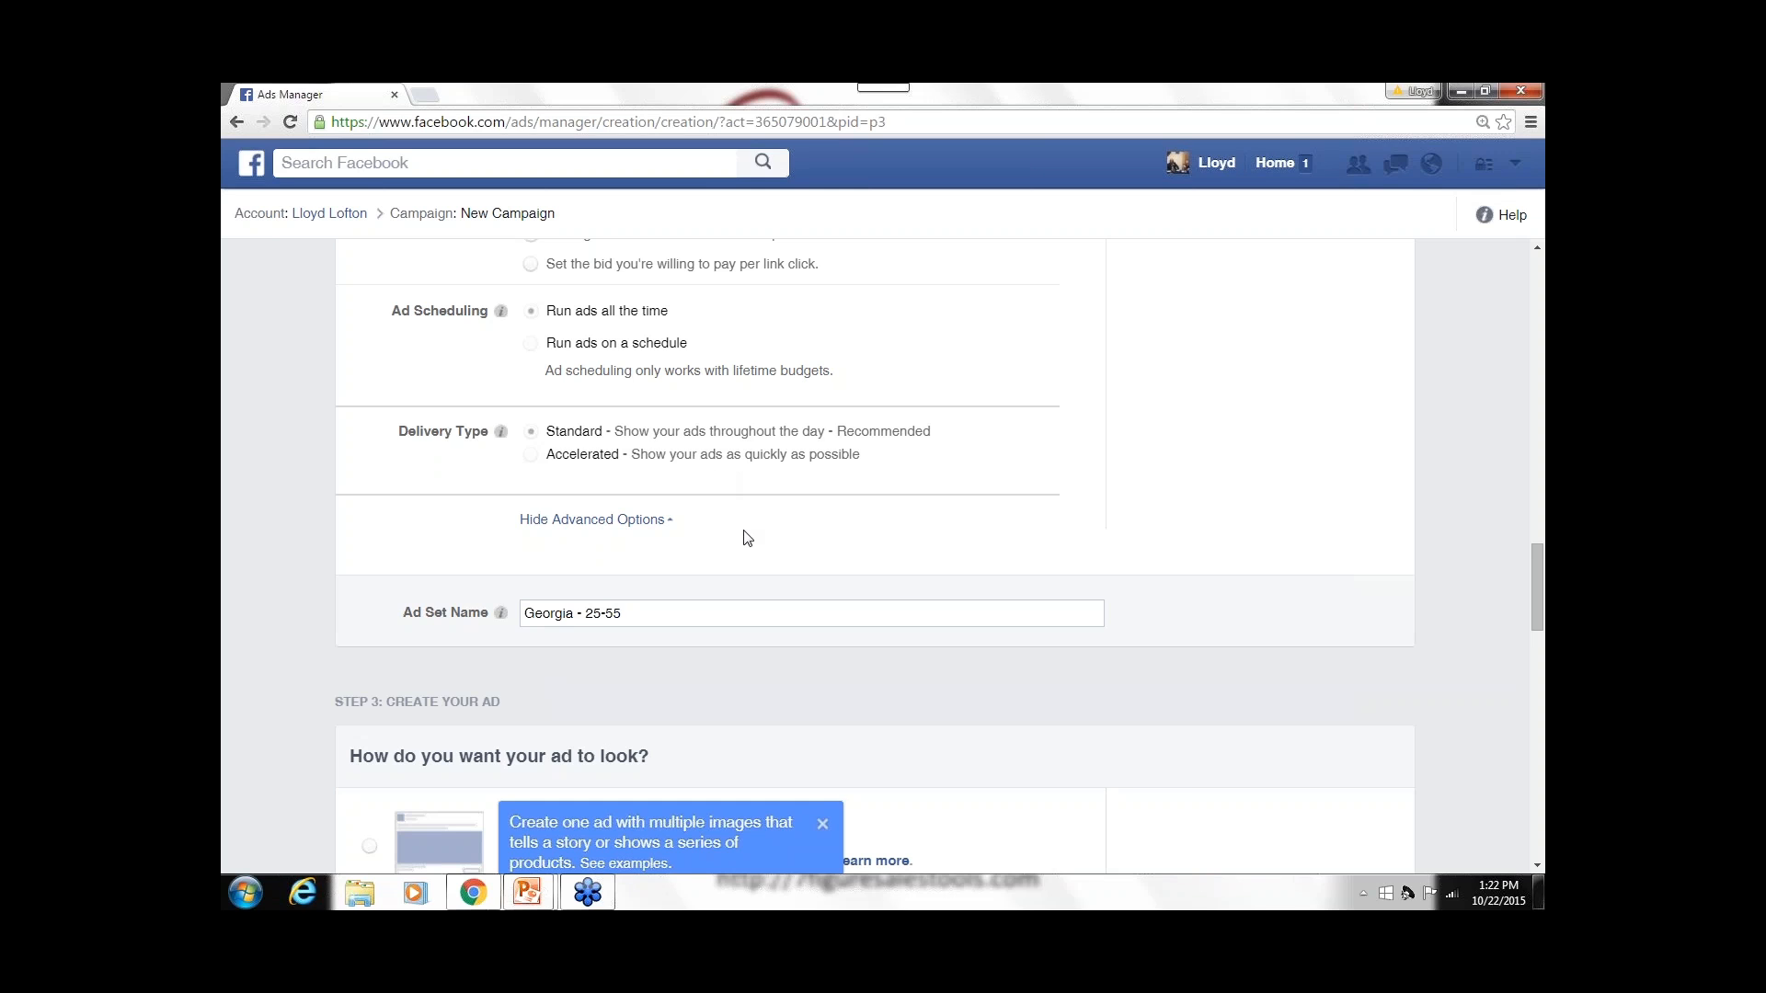
- Dismiss the multiple-images tip and choose the single image or video format for the ad
scroll(747, 538, down, 4)
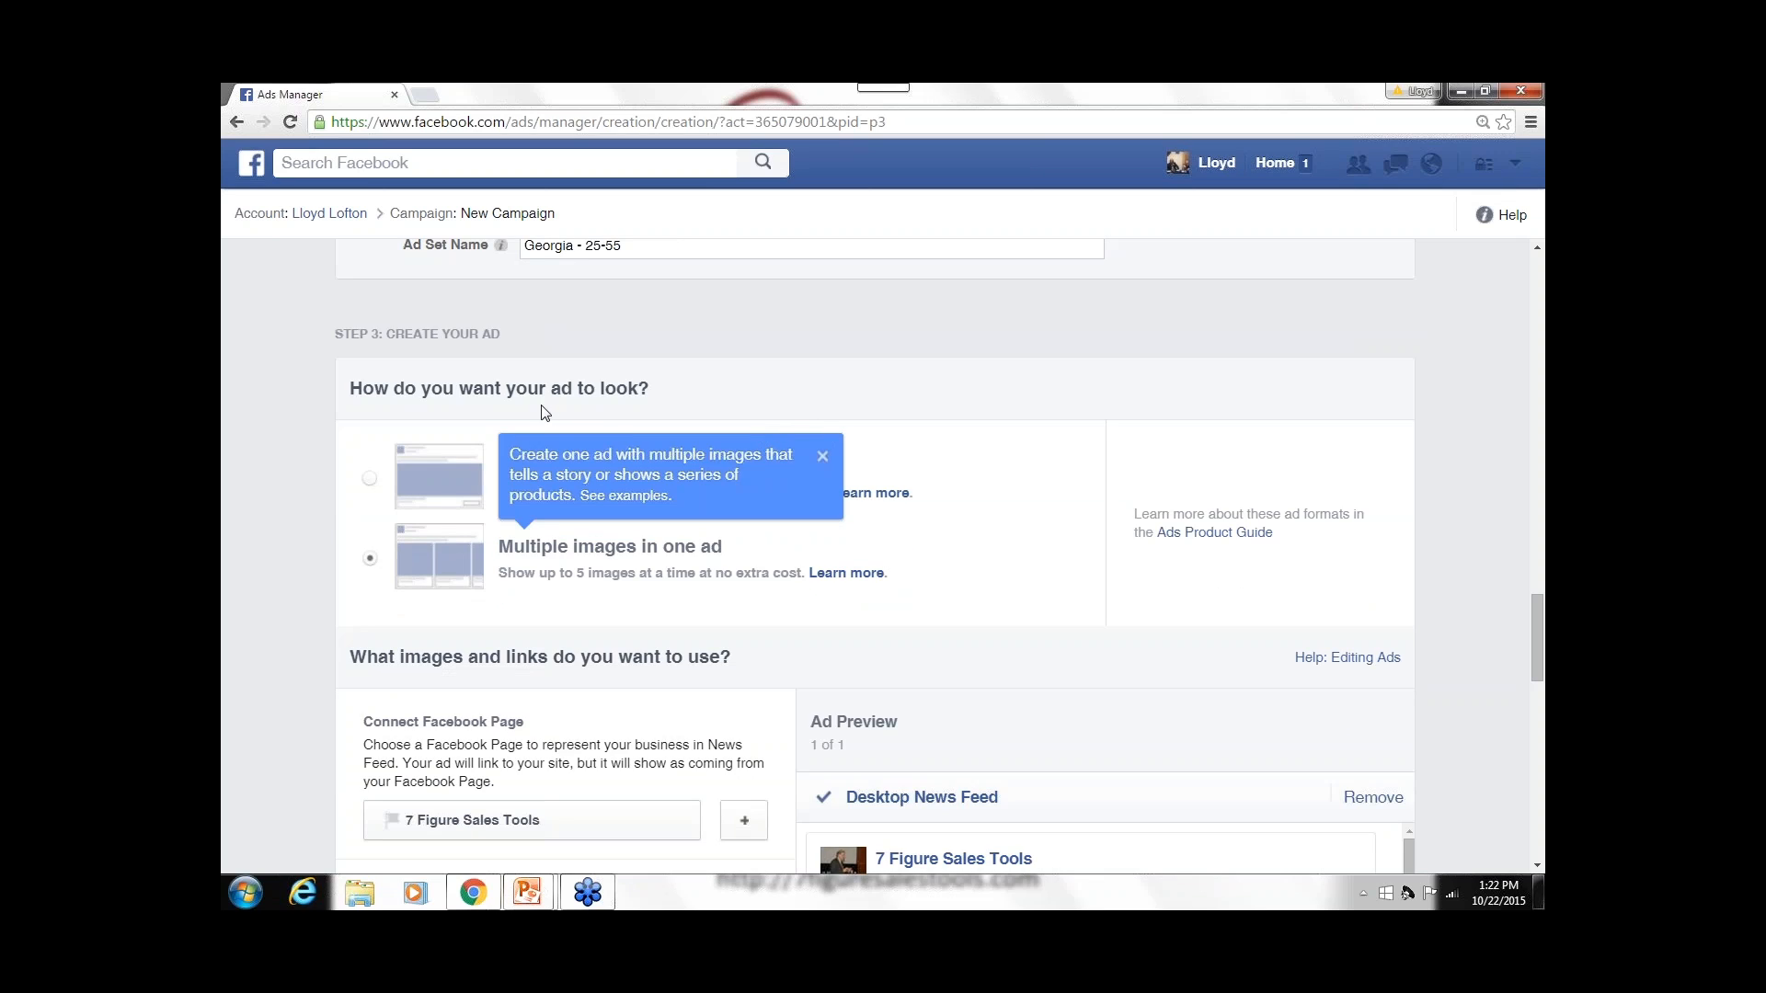
click(824, 458)
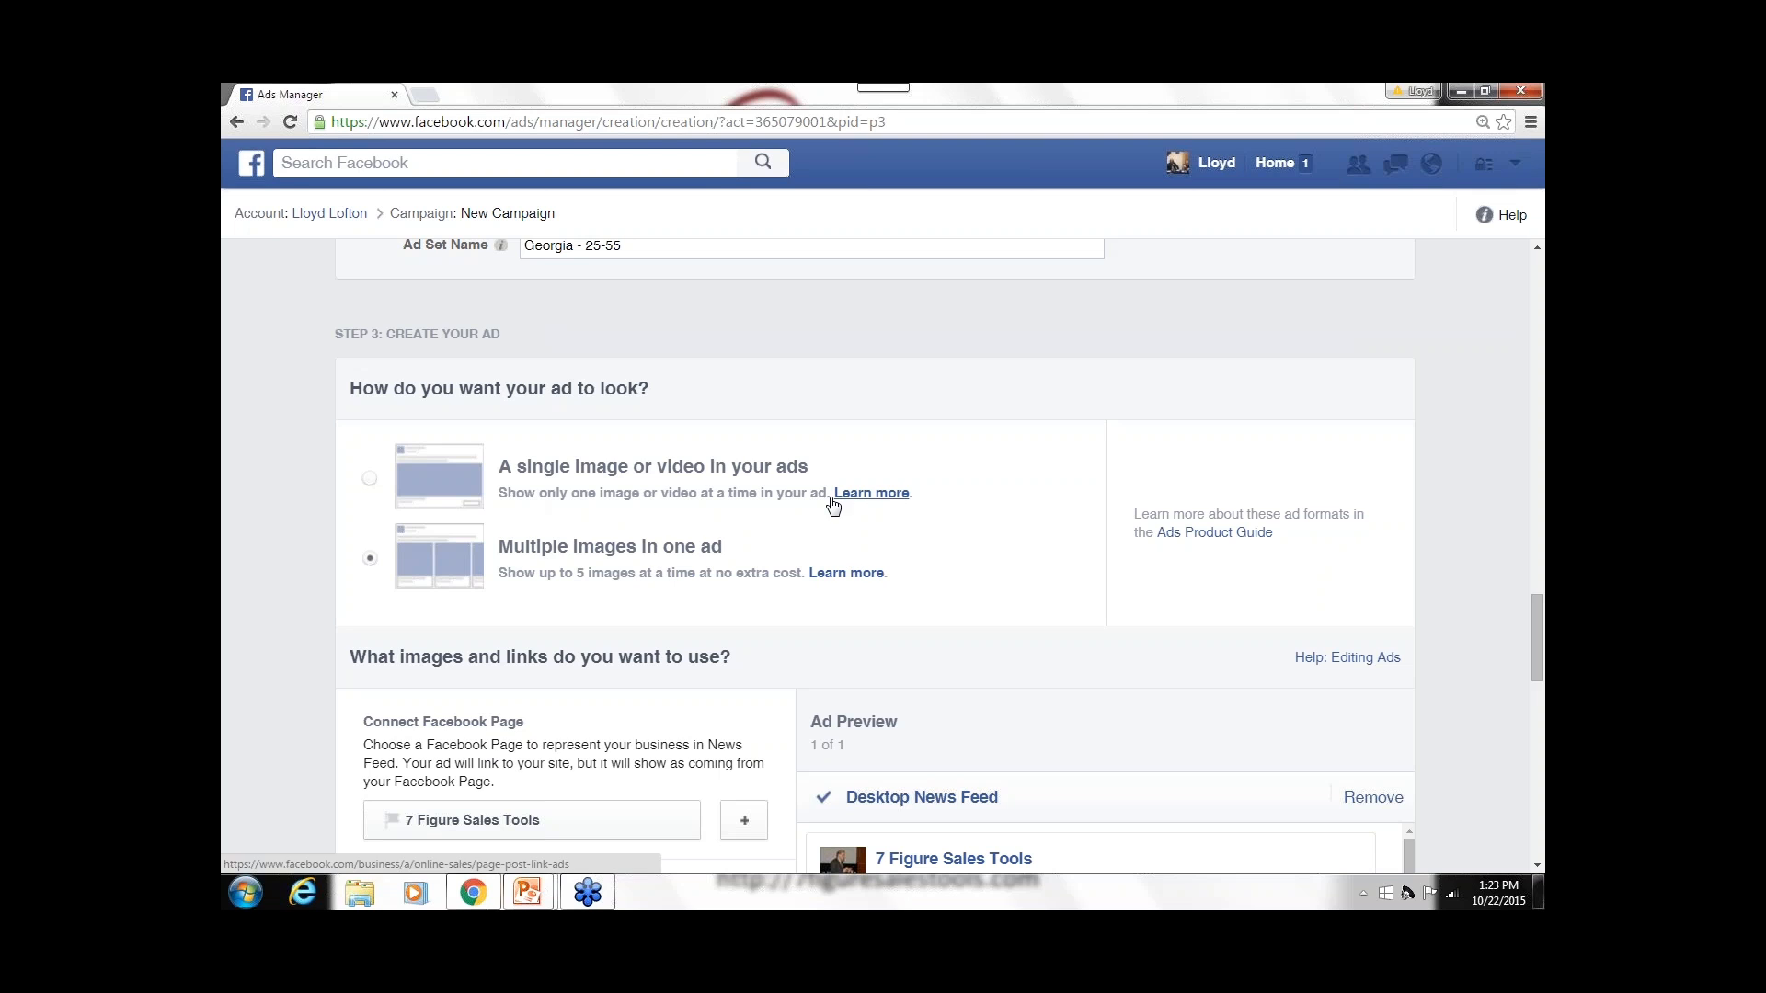
click(561, 471)
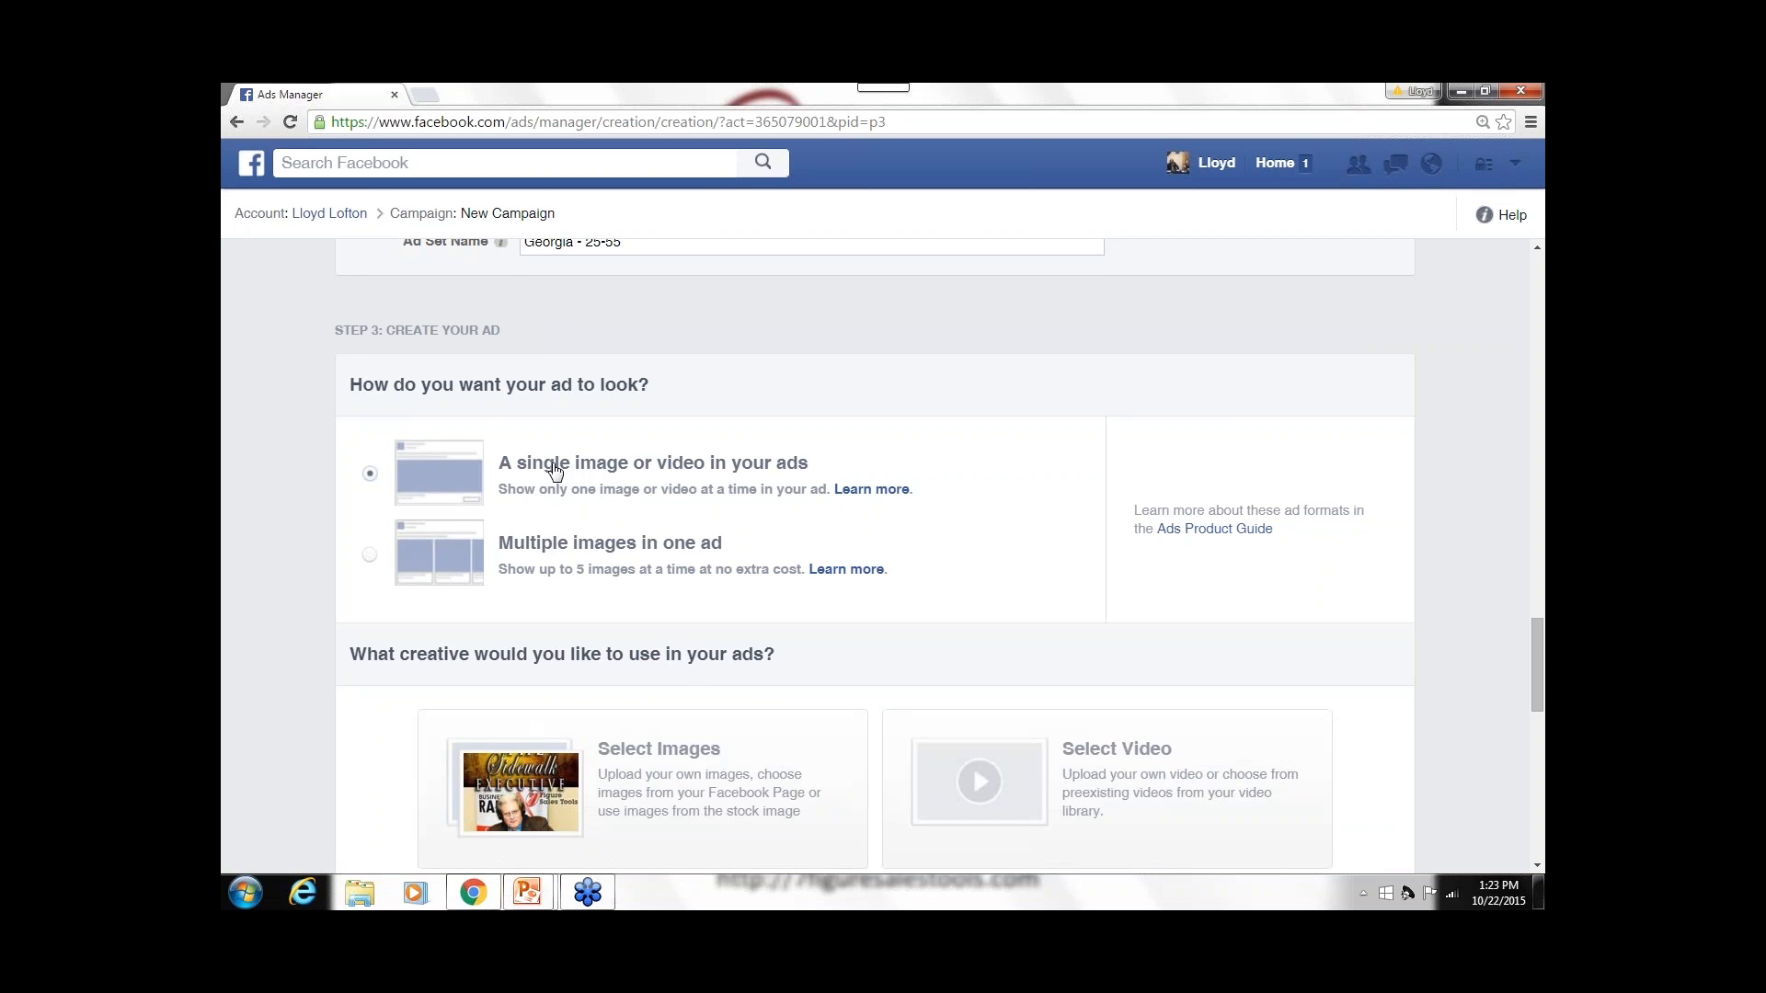
- Add the image 7salestools2 (2) from the logo folder on Local Disk (G:) to the ad's images
scroll(764, 496, down, 2)
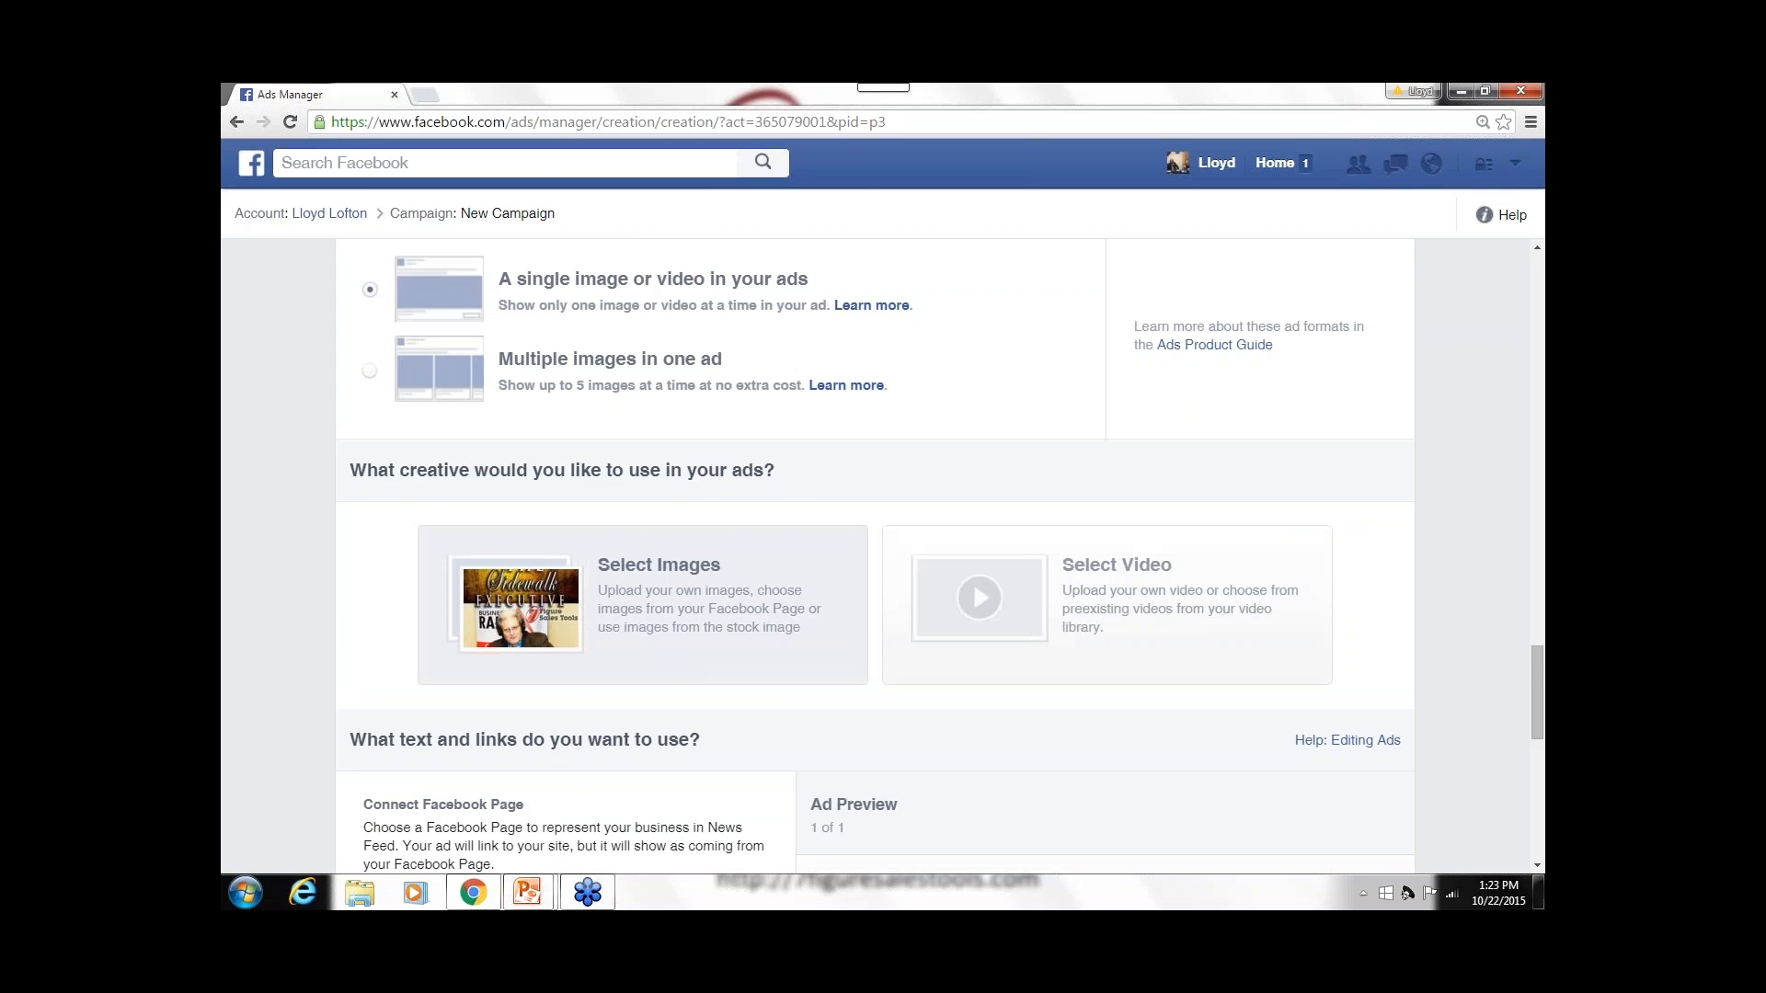
click(425, 649)
scroll(324, 613, down, 2)
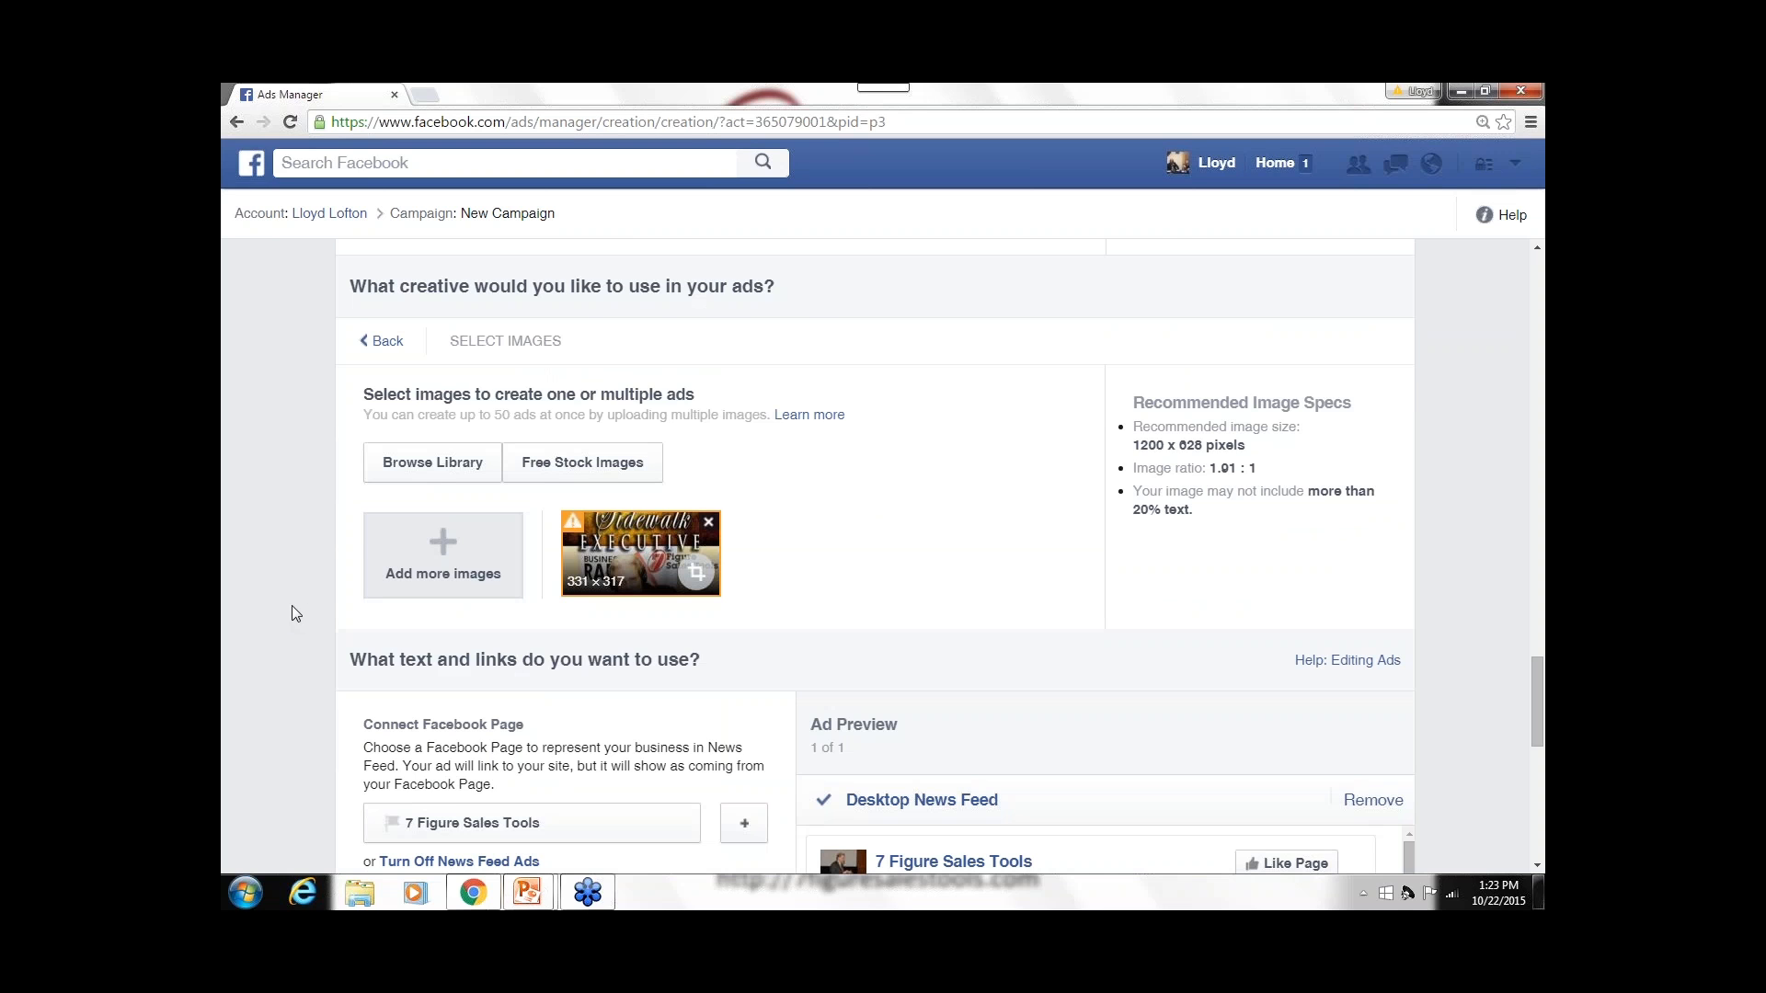
click(442, 552)
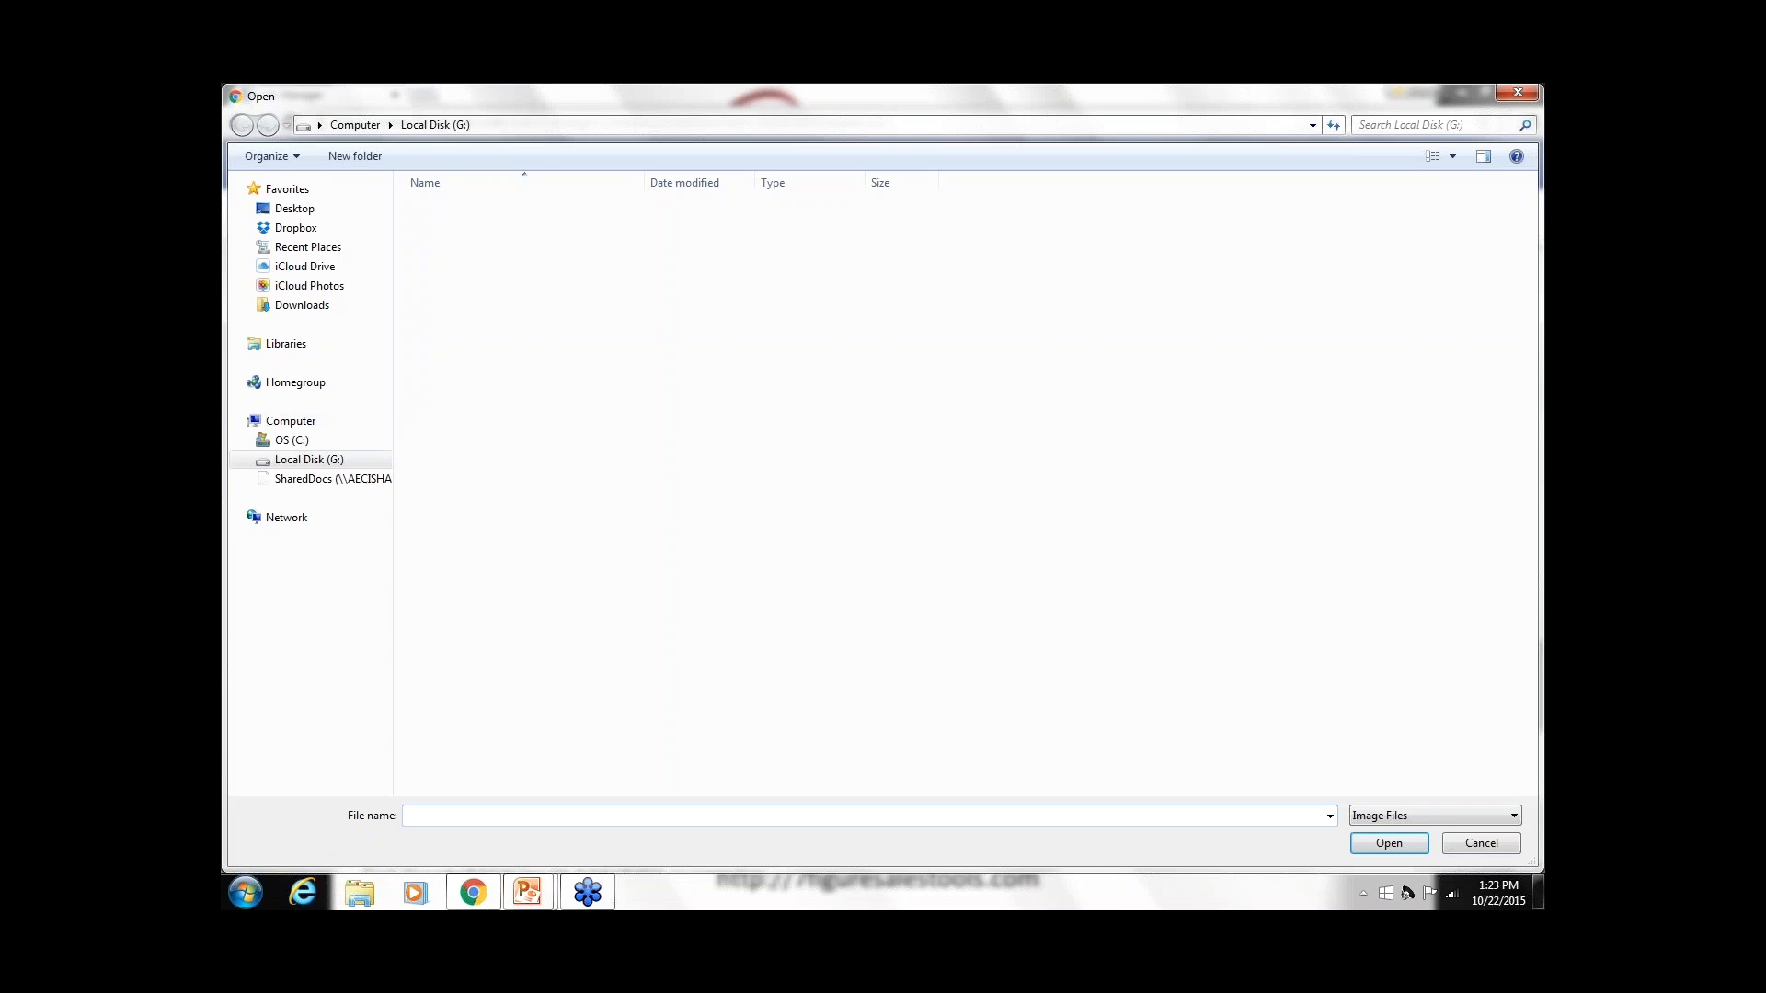
click(336, 538)
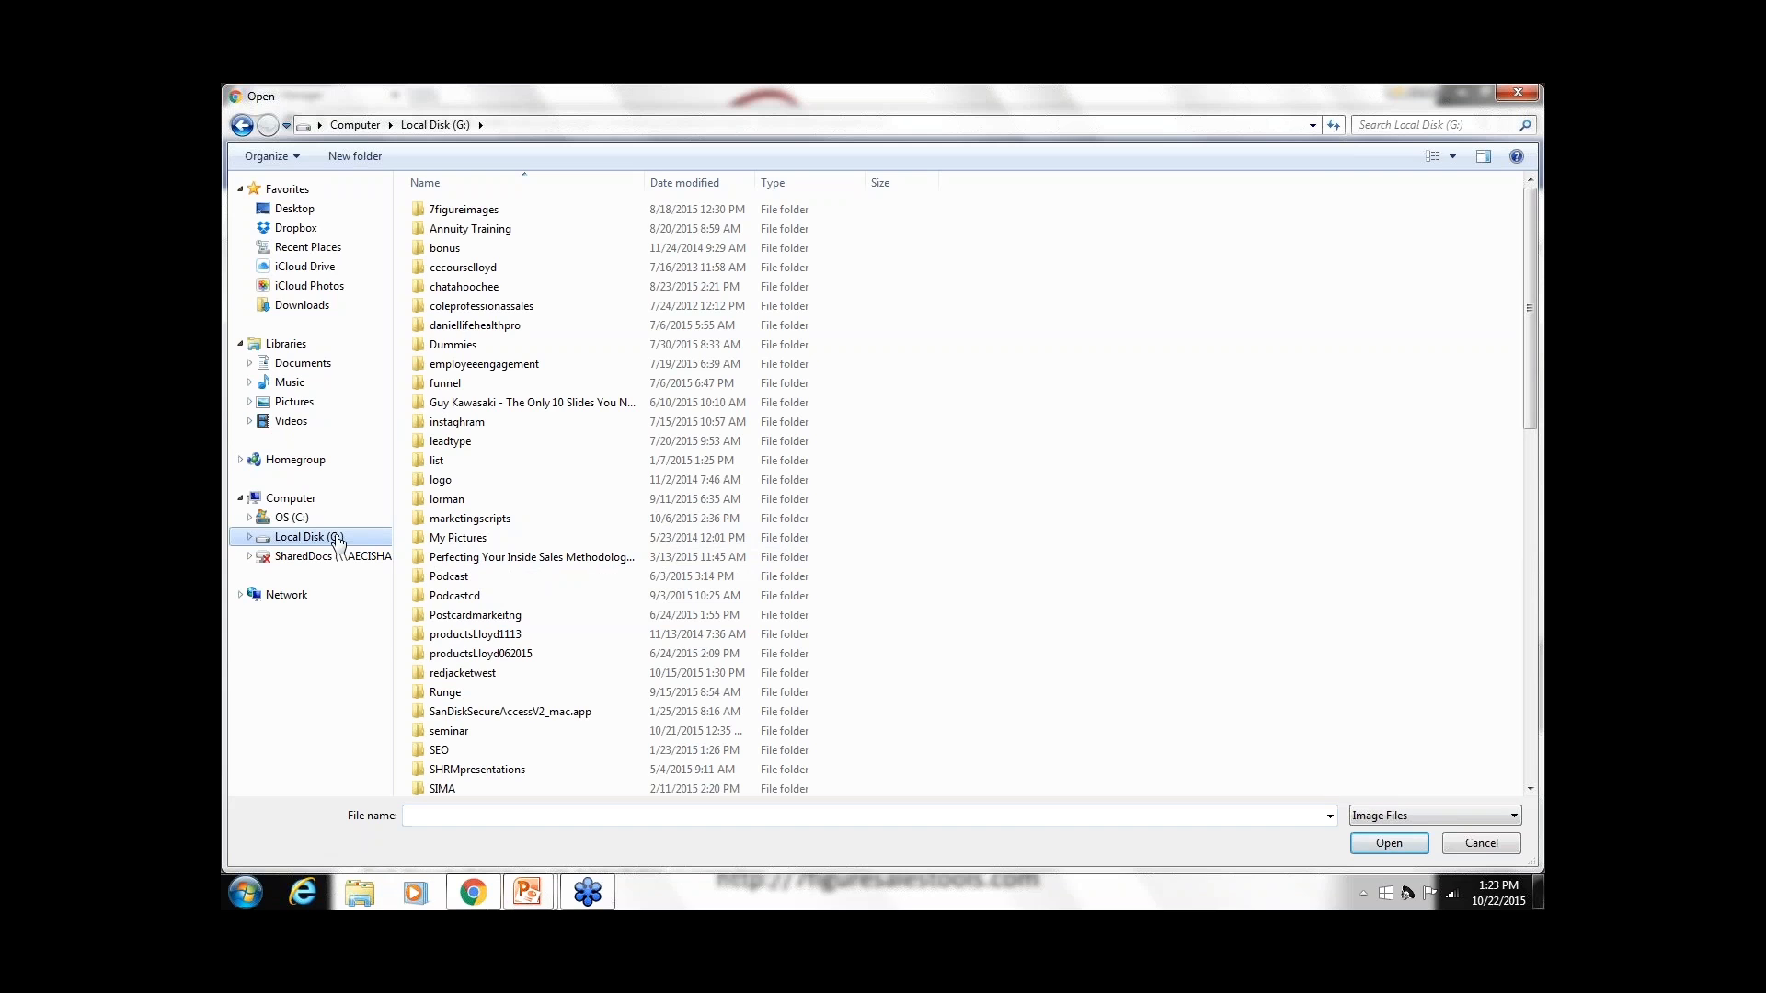
click(440, 480)
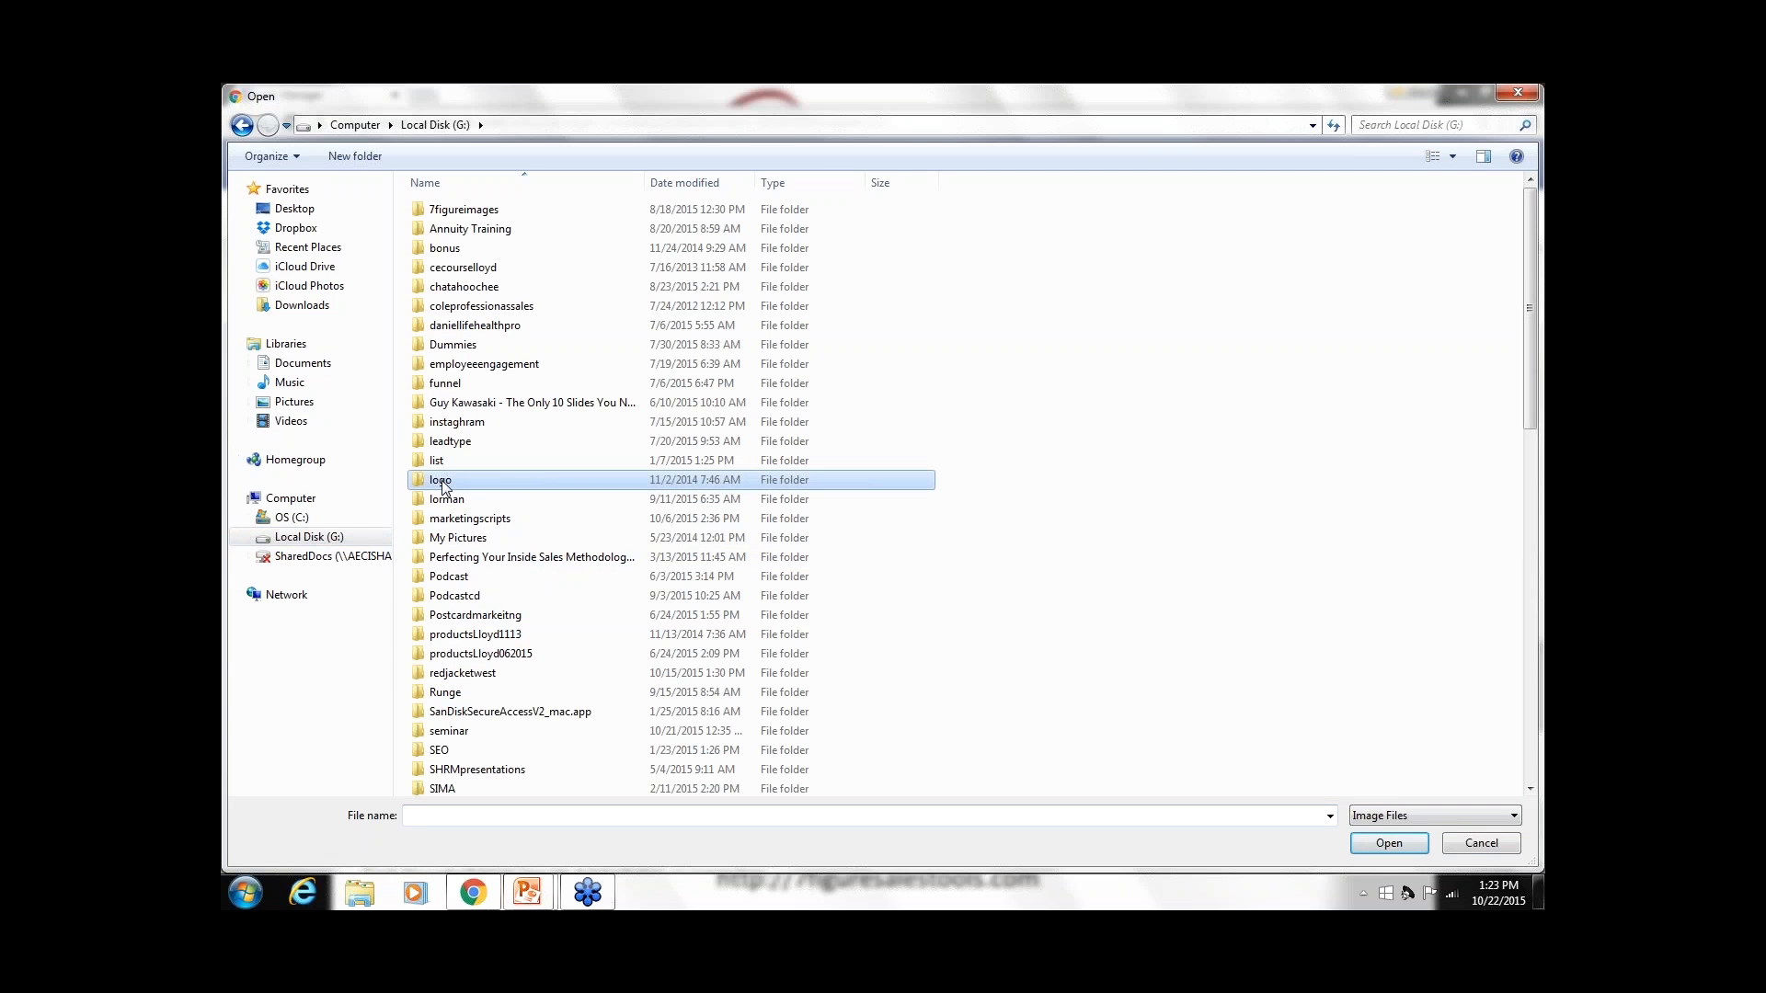
double_click(442, 482)
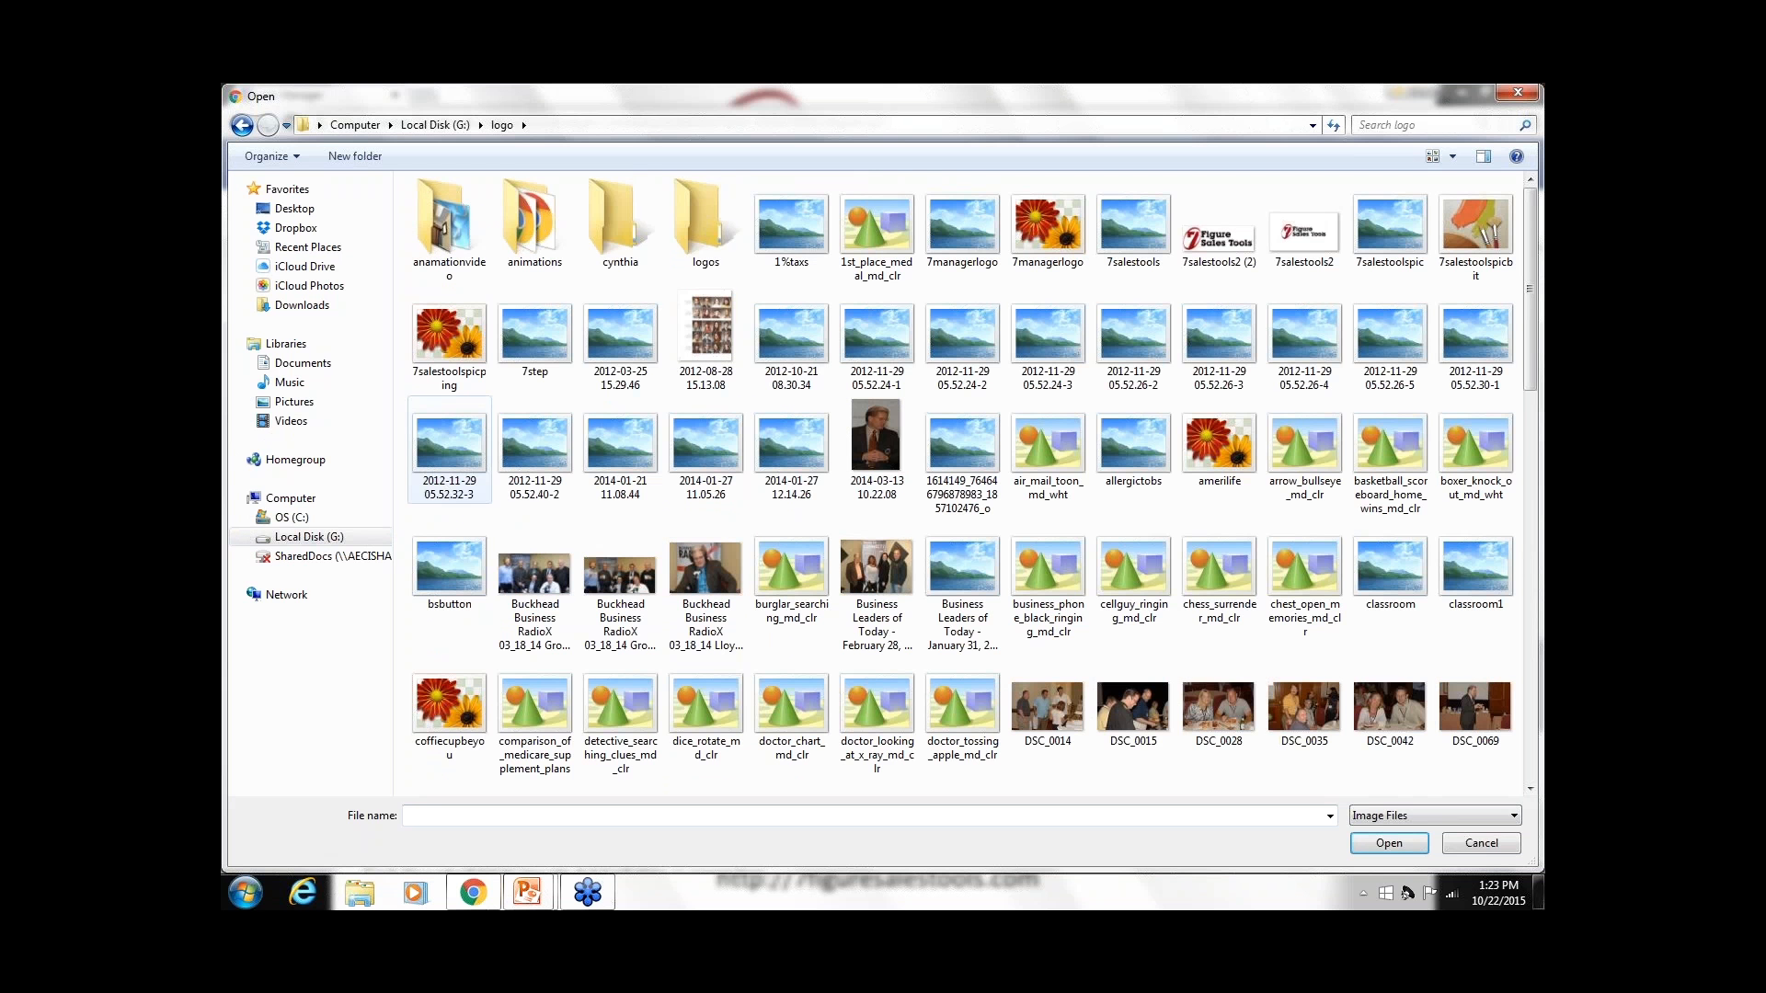
double_click(1214, 241)
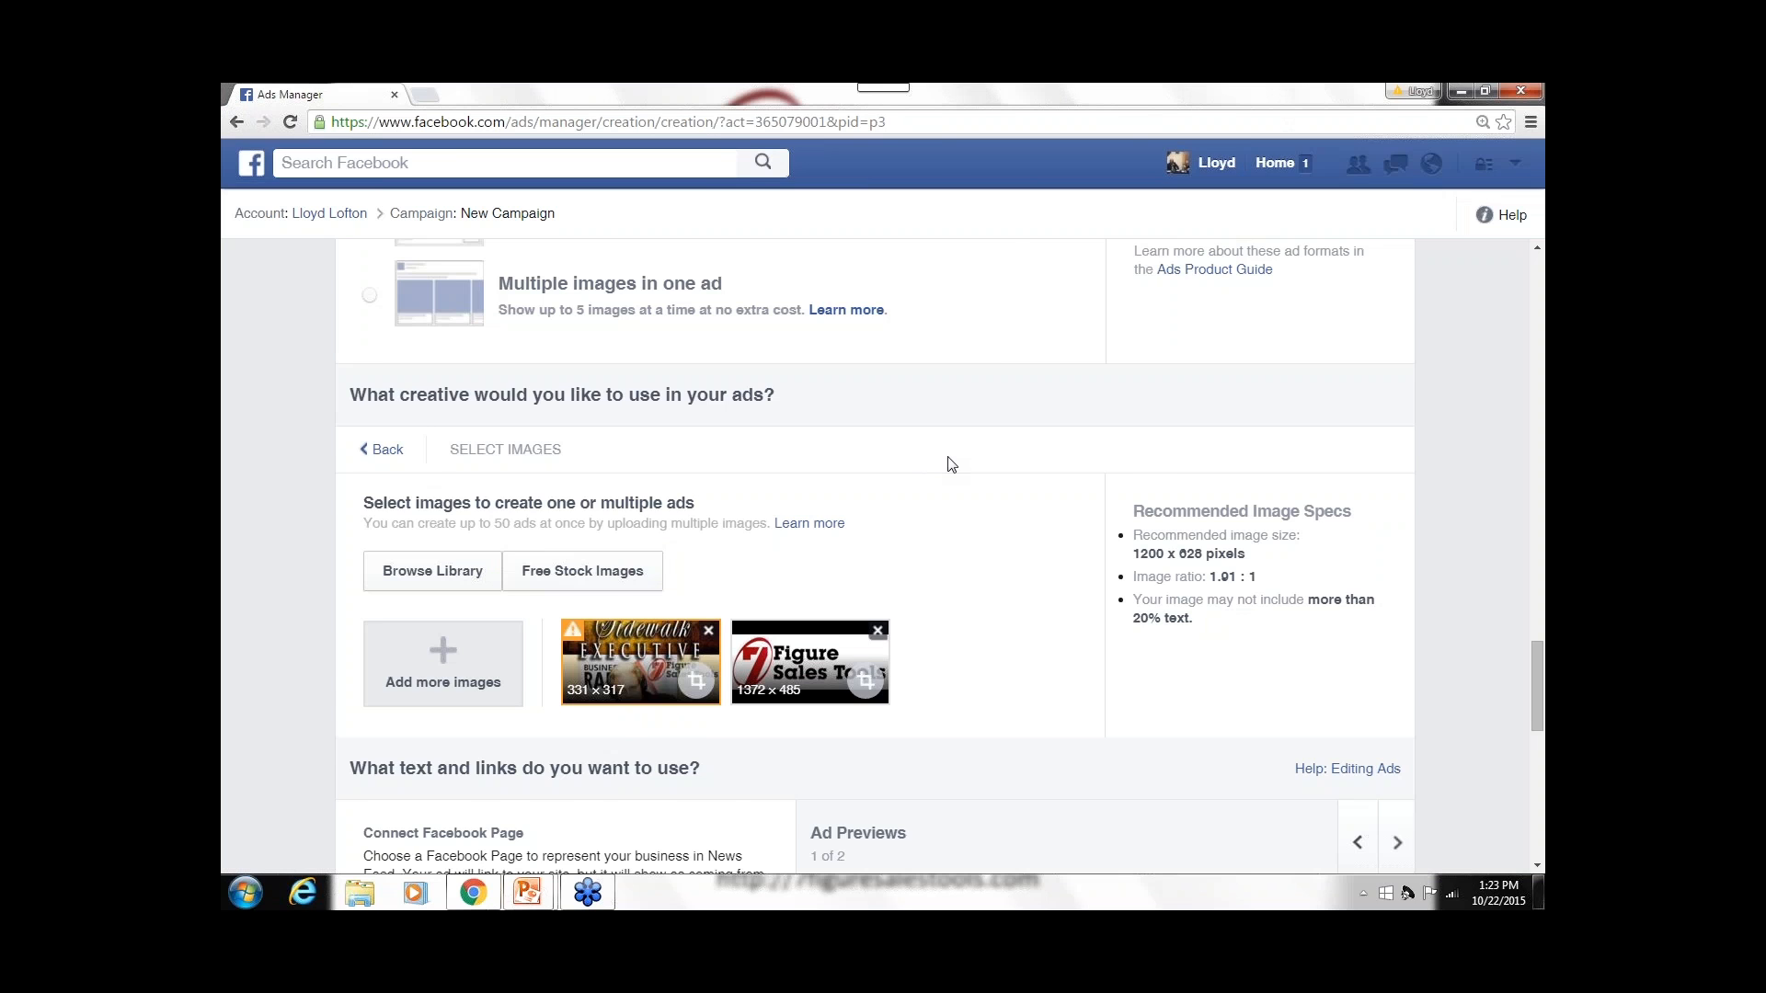
- Check the recommended image specs, the connected Facebook Page settings and the ad preview
scroll(952, 464, down, 2)
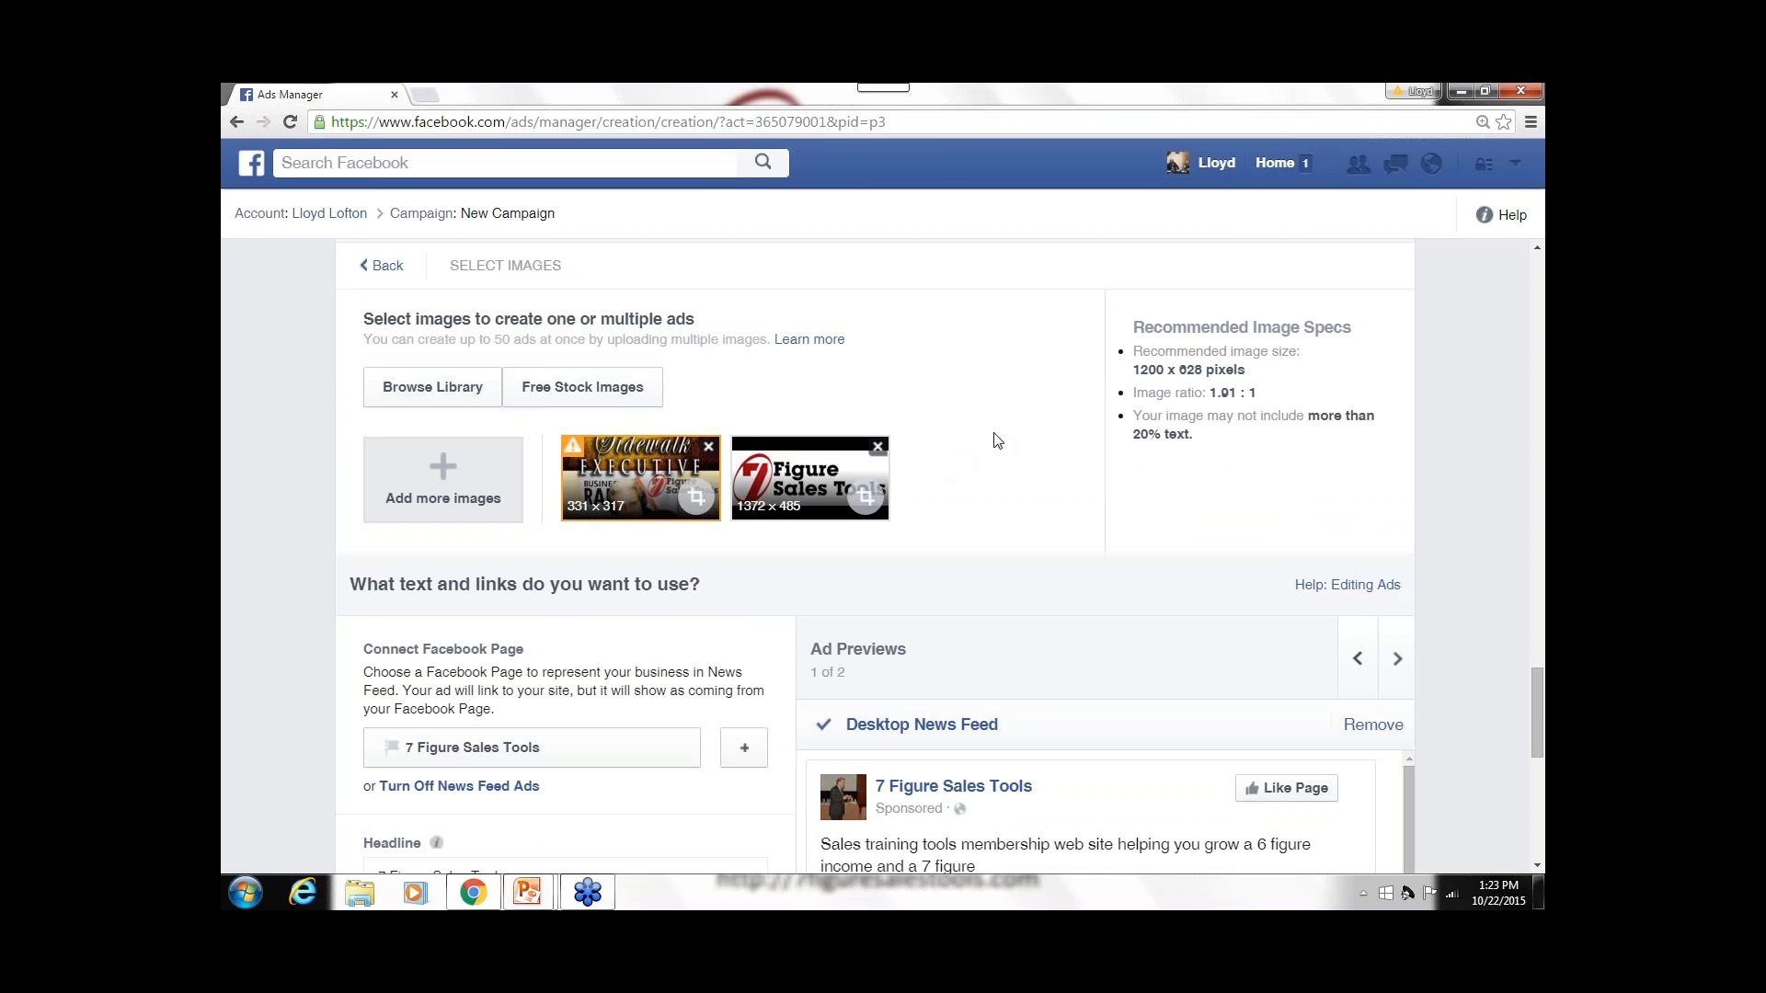
scroll(996, 438, down, 2)
scroll(1012, 432, up, 3)
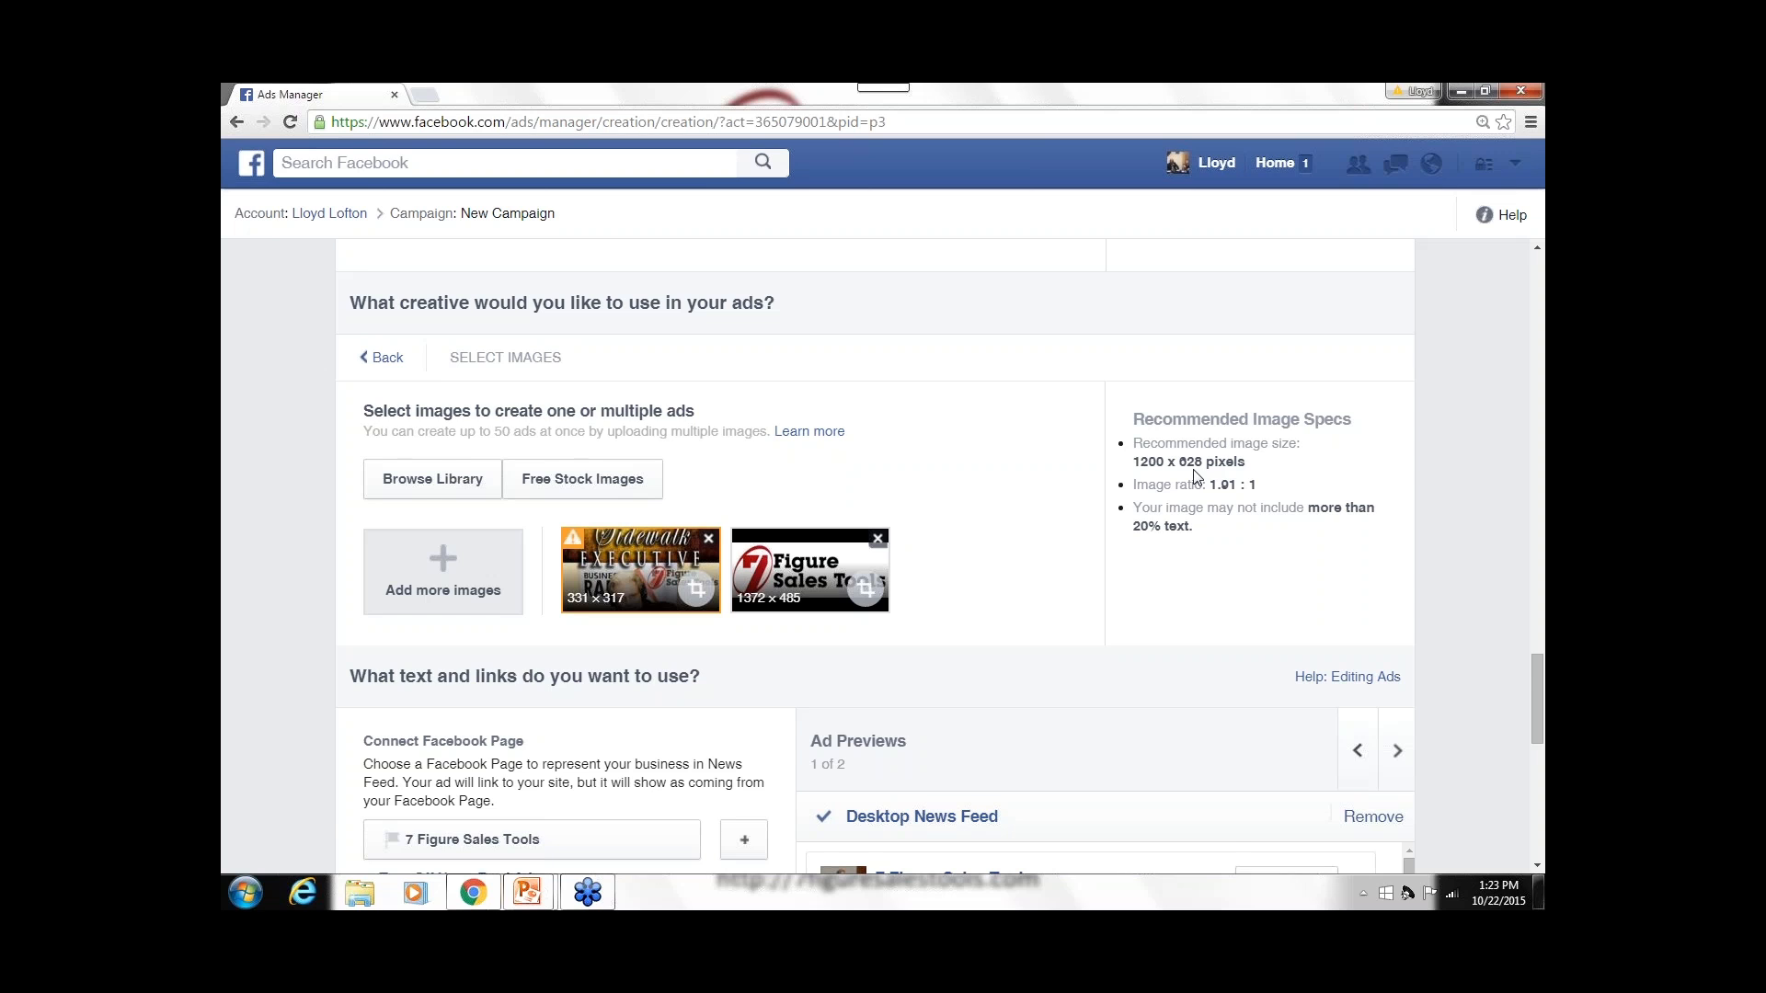
scroll(735, 566, down, 2)
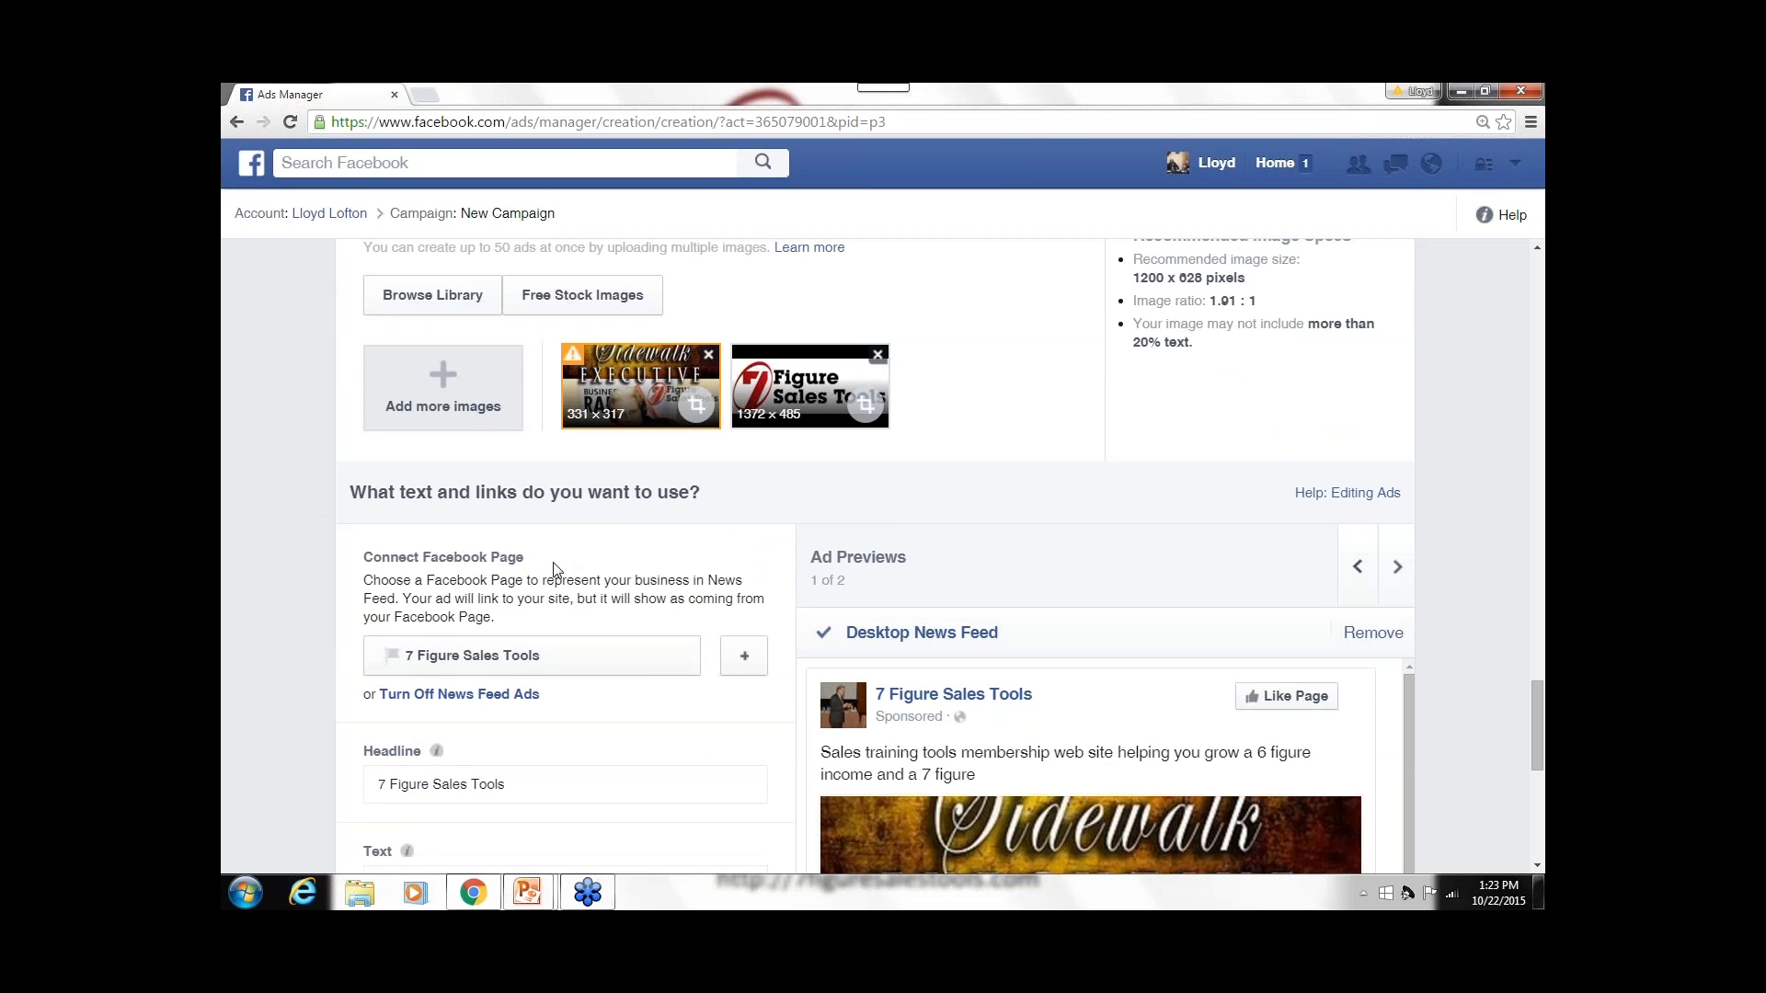
- Connect the 7 Figure Sales Tools Facebook Page to the ad
scroll(582, 534, down, 1)
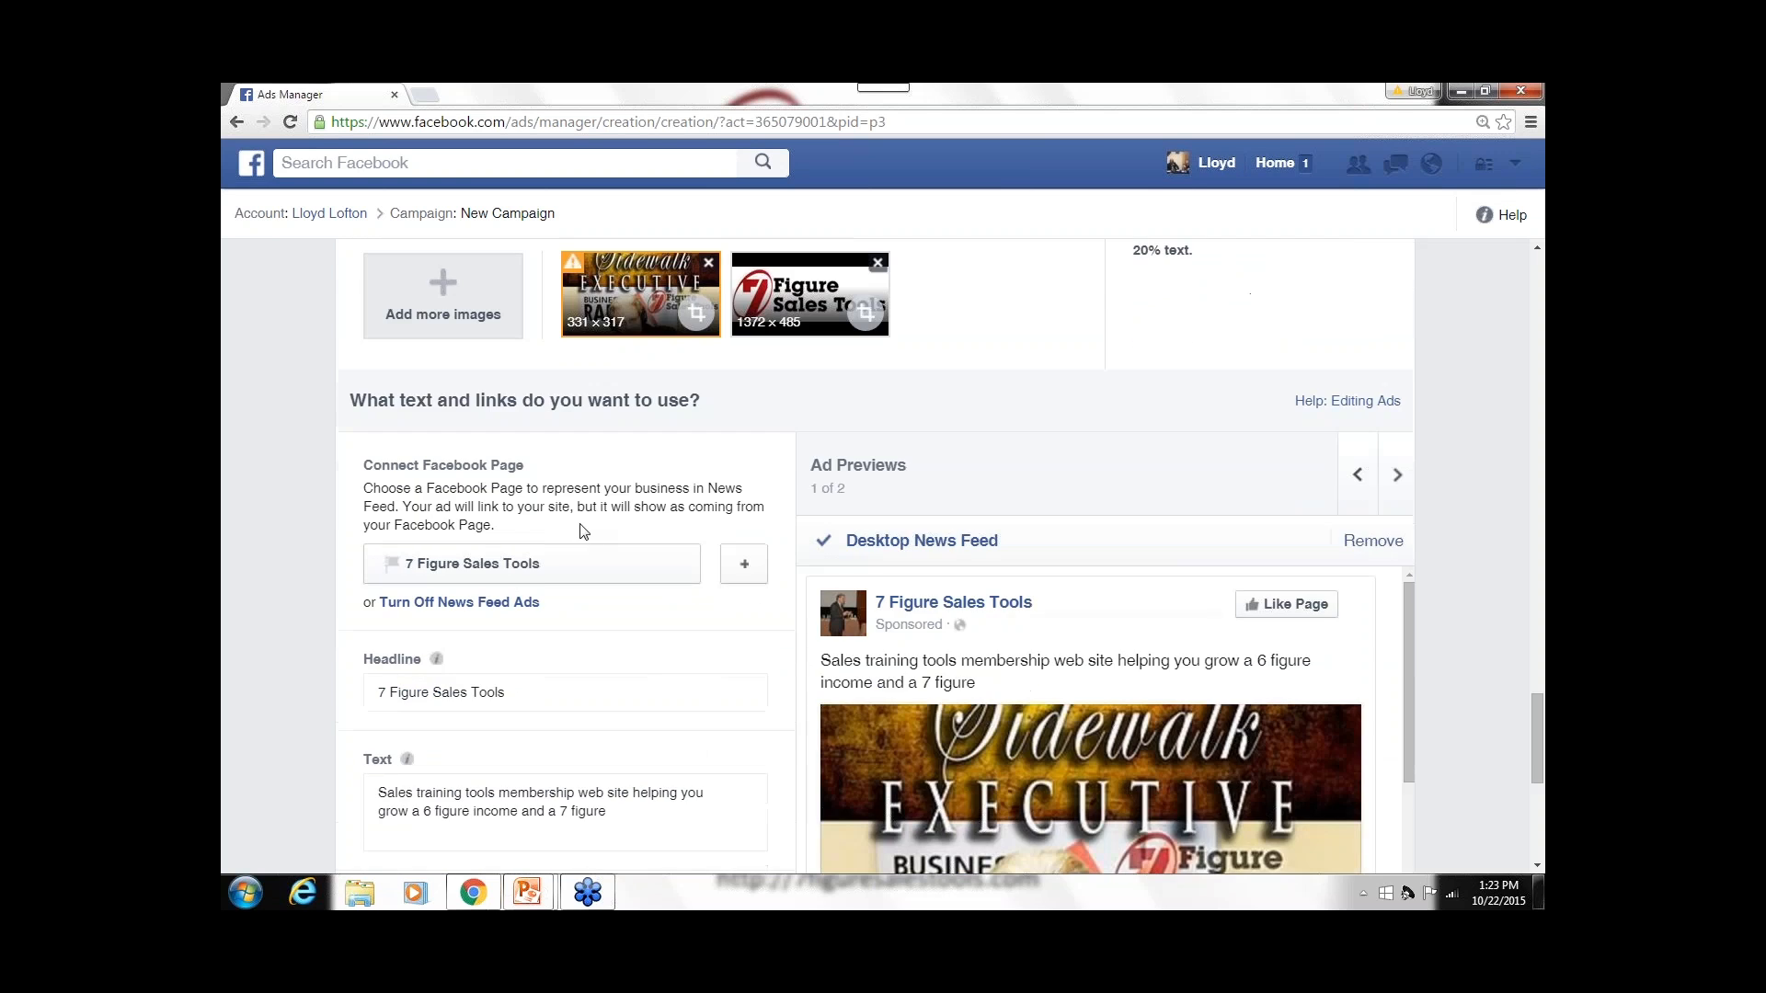
click(527, 572)
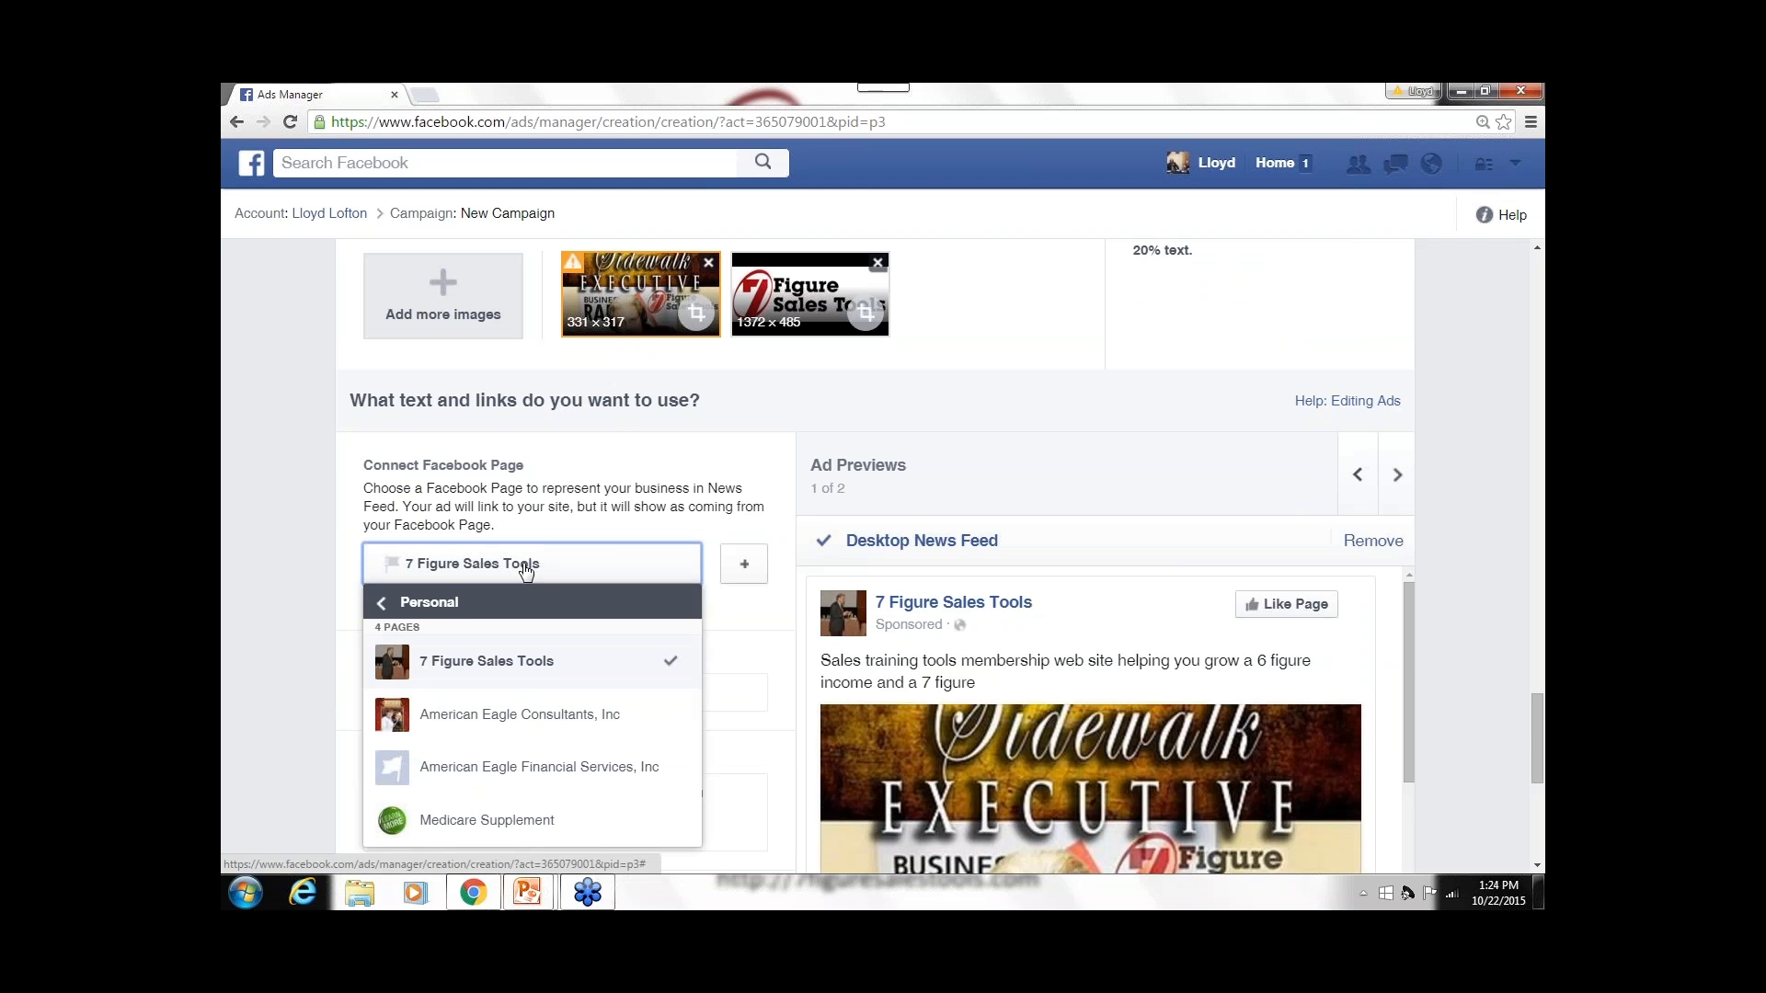
click(498, 672)
- Complete the ad text's ending as "and a 7 figure business." and check the character-limit warning
scroll(607, 634, down, 2)
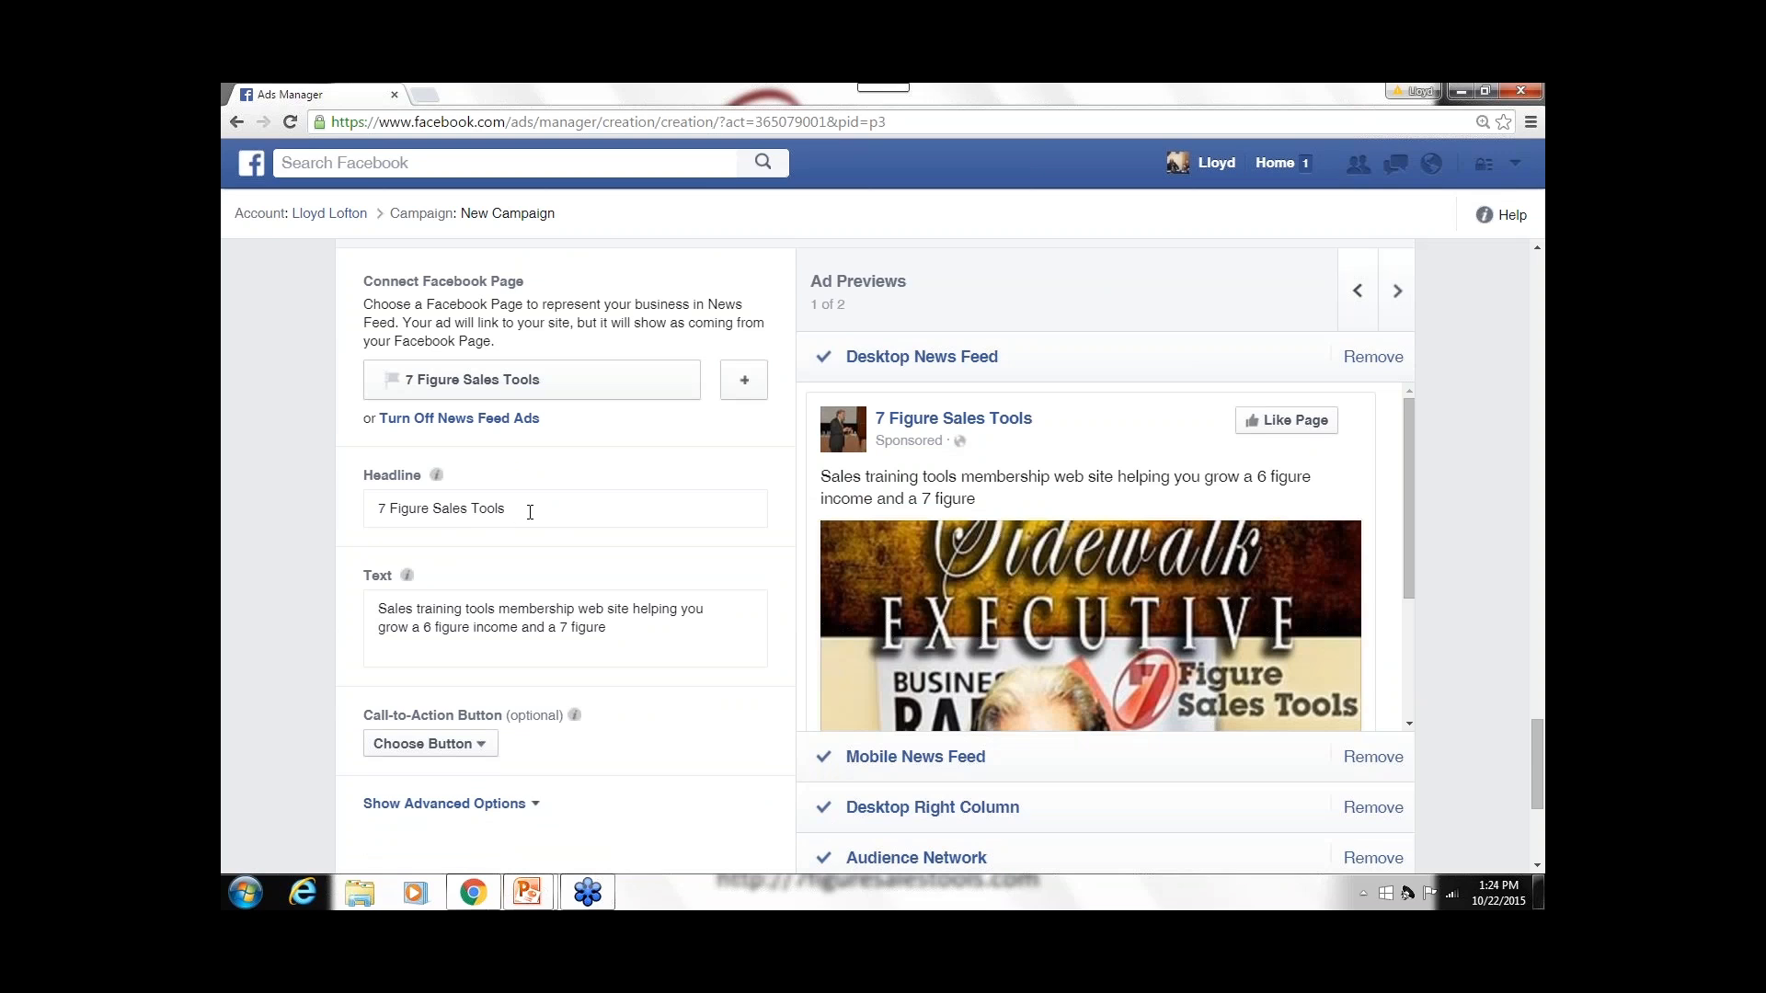
scroll(532, 515, down, 1)
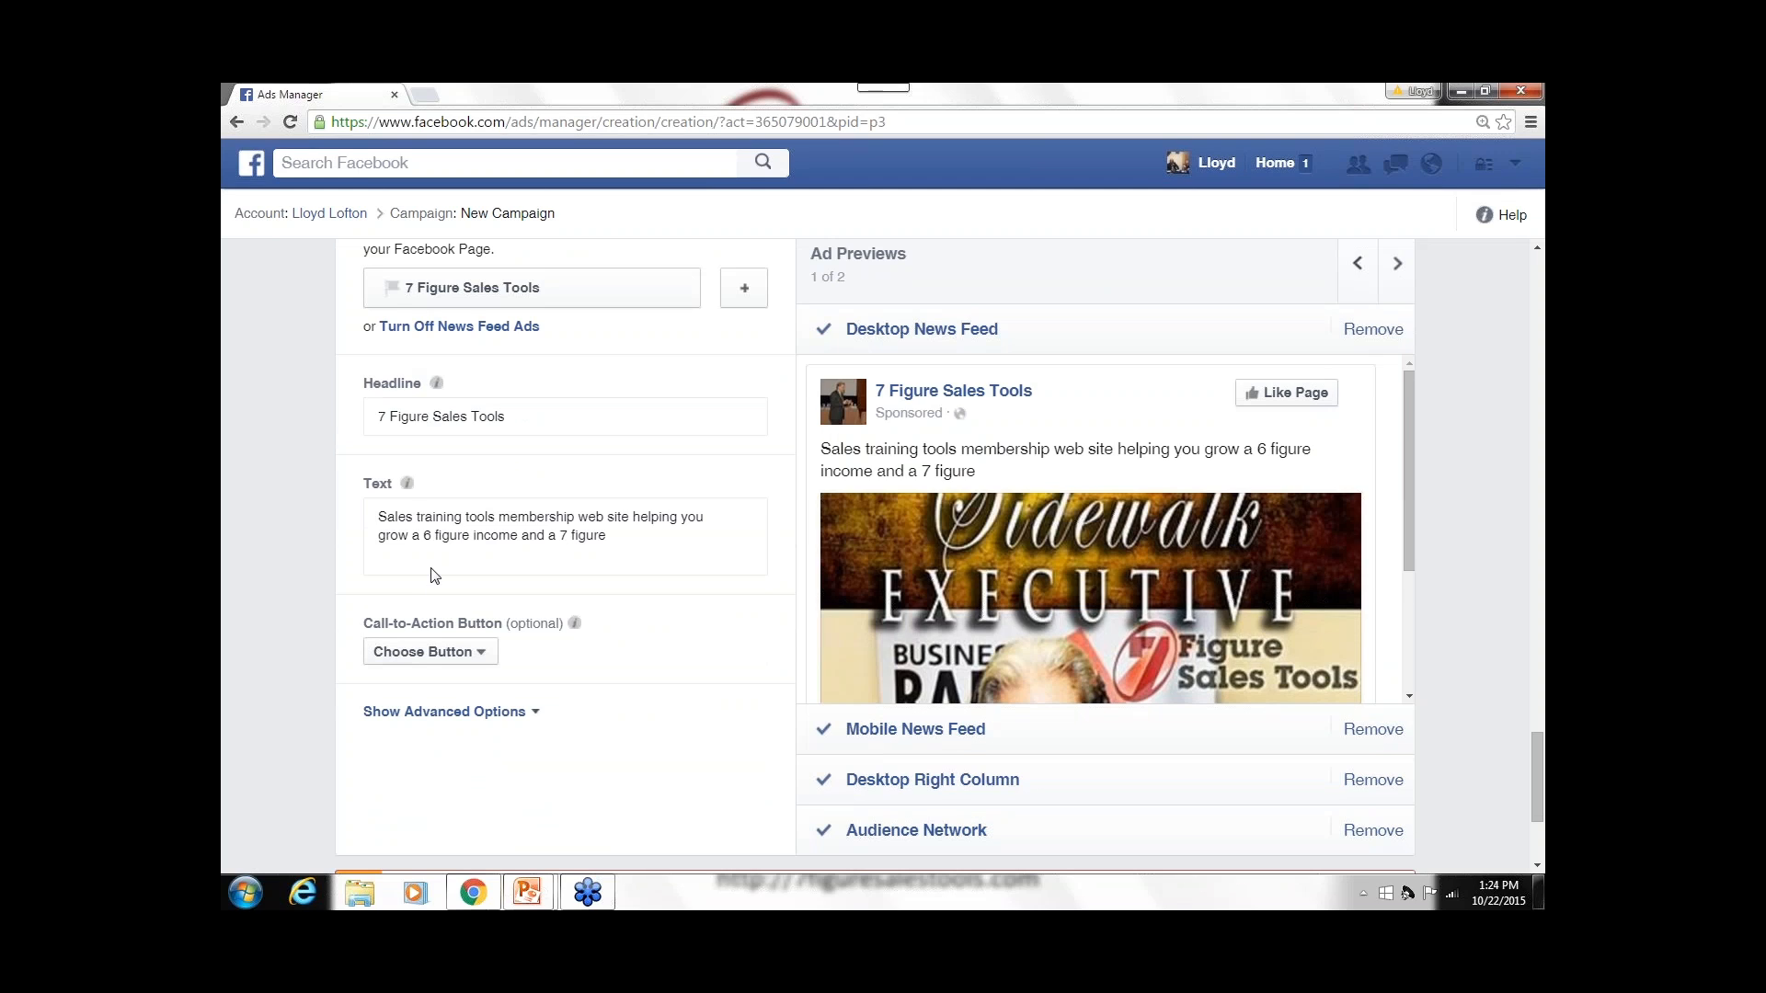
click(614, 539)
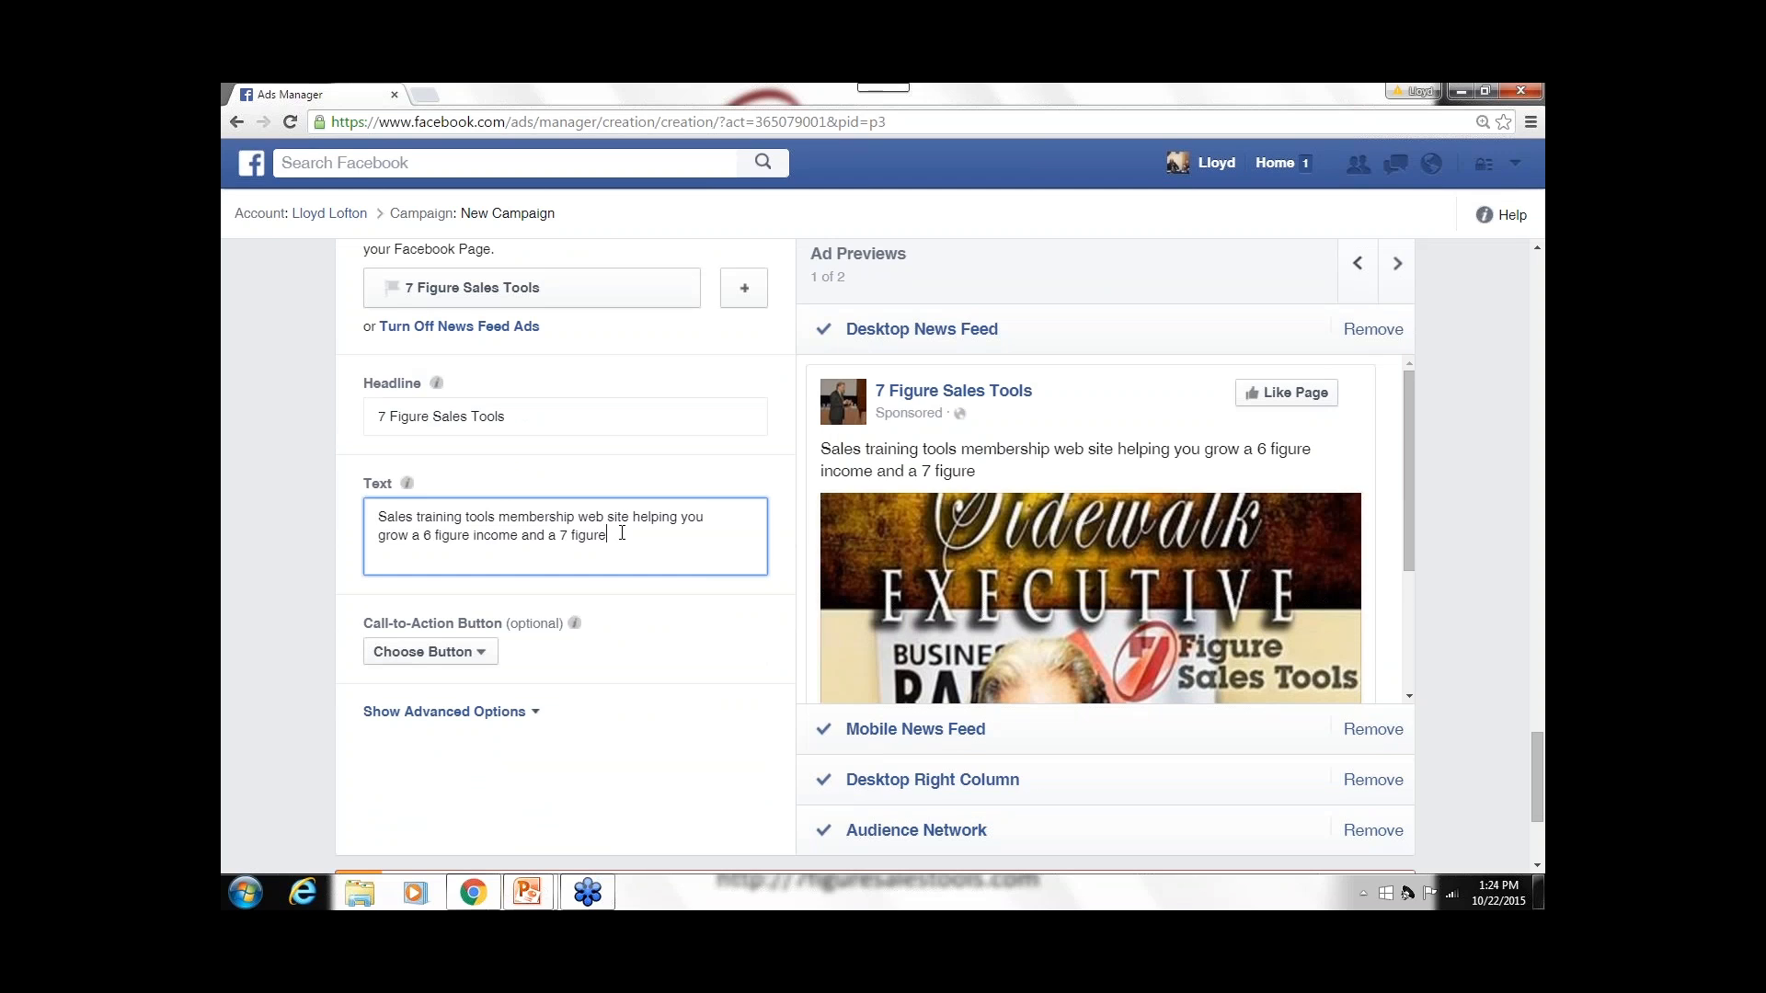
text(bus)
text(s. You)
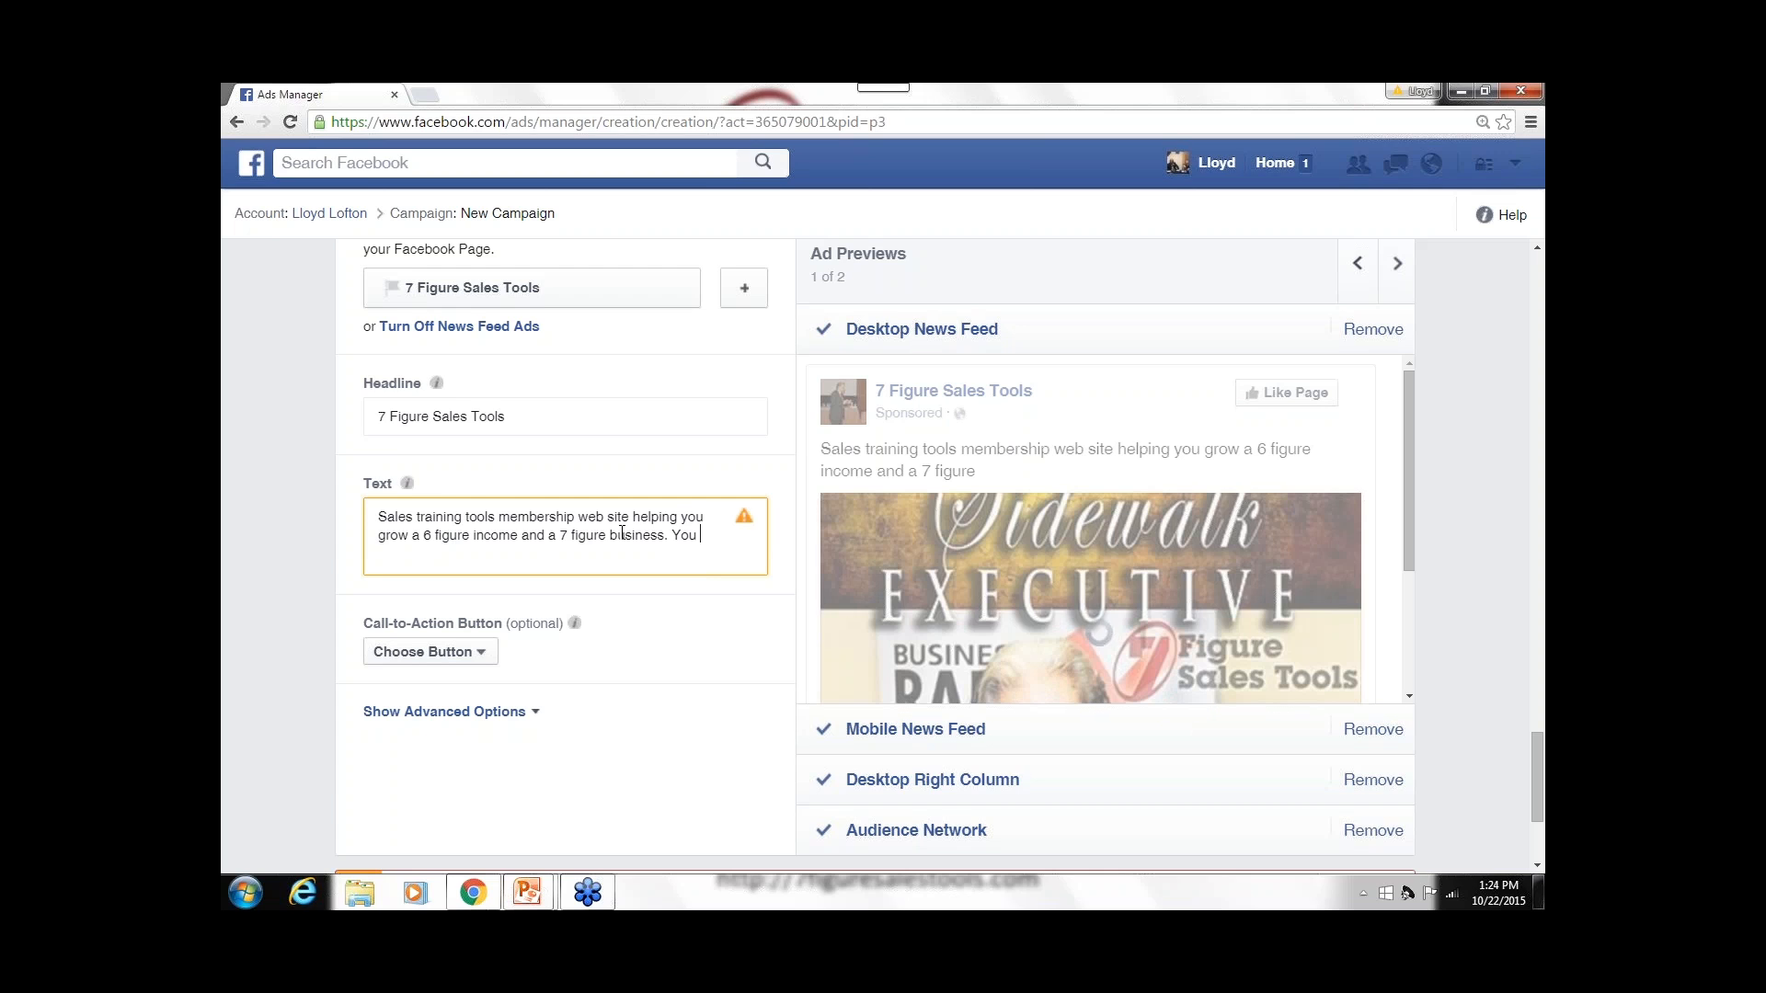
key(BackSpace)
key(BackSpace)
key(BackSpace)
key(BackSpace)
mouse_move(746, 526)
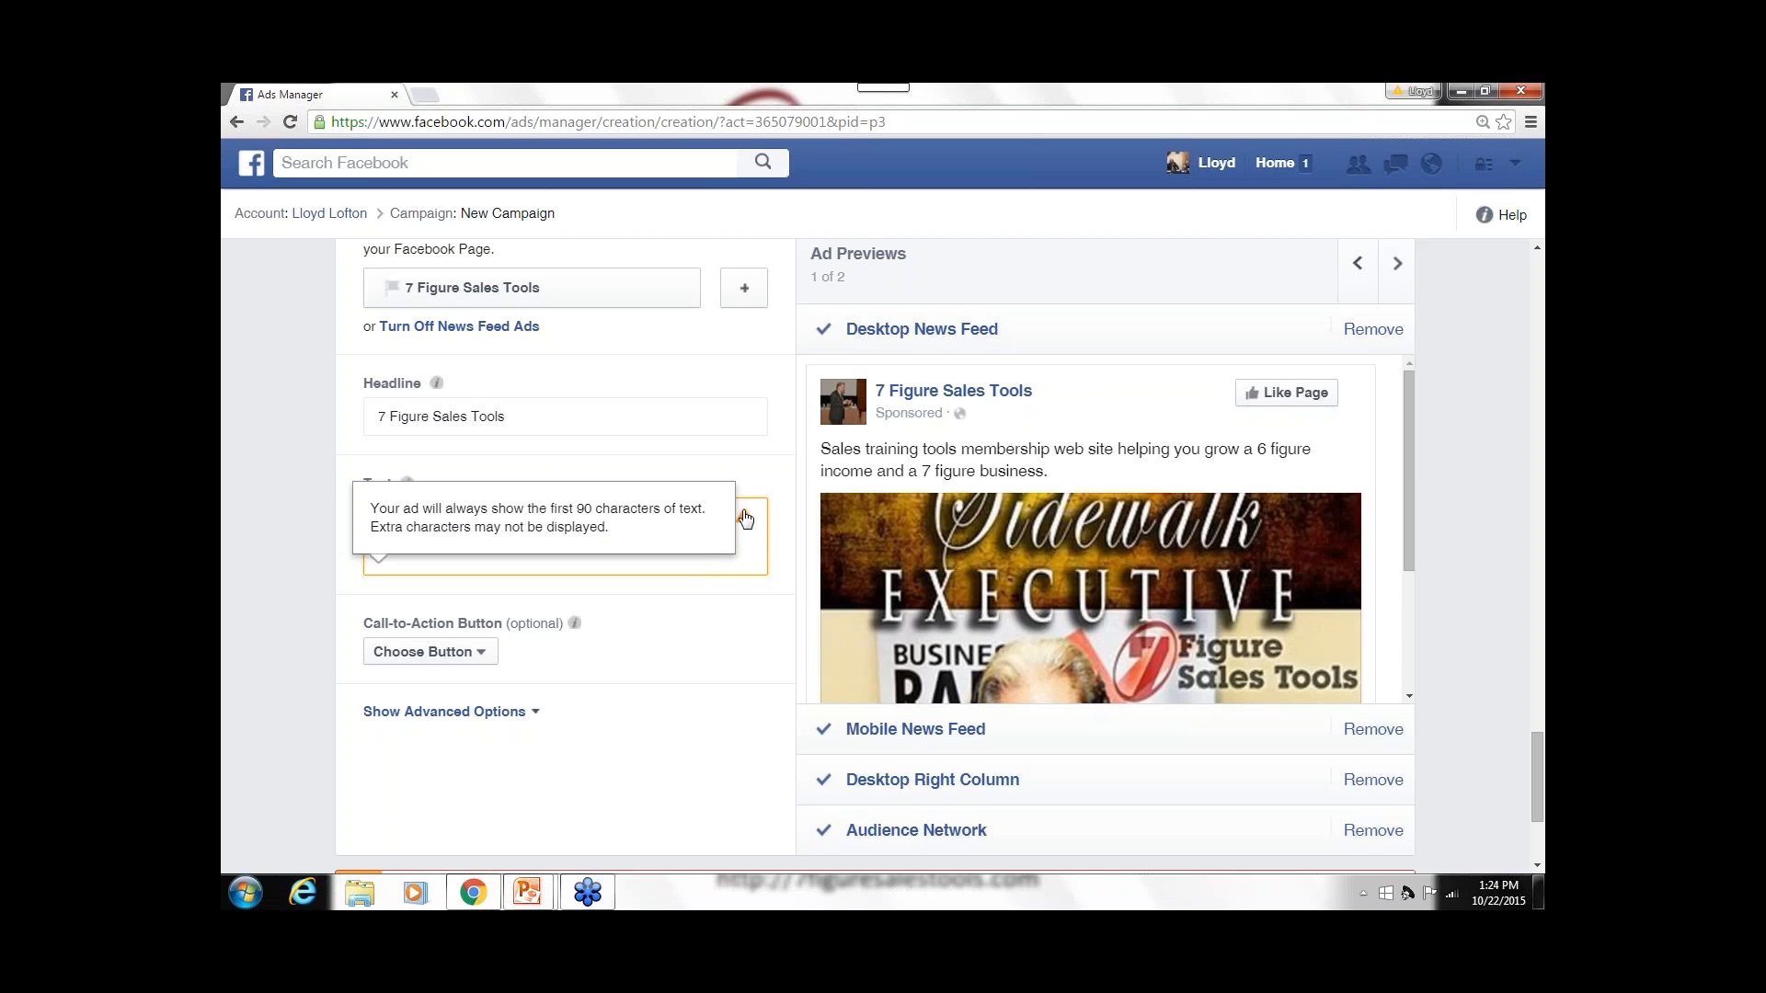
- Shorten the ad text to "Sales training tools membership web site helping you grow a 6 figure income."
click(518, 548)
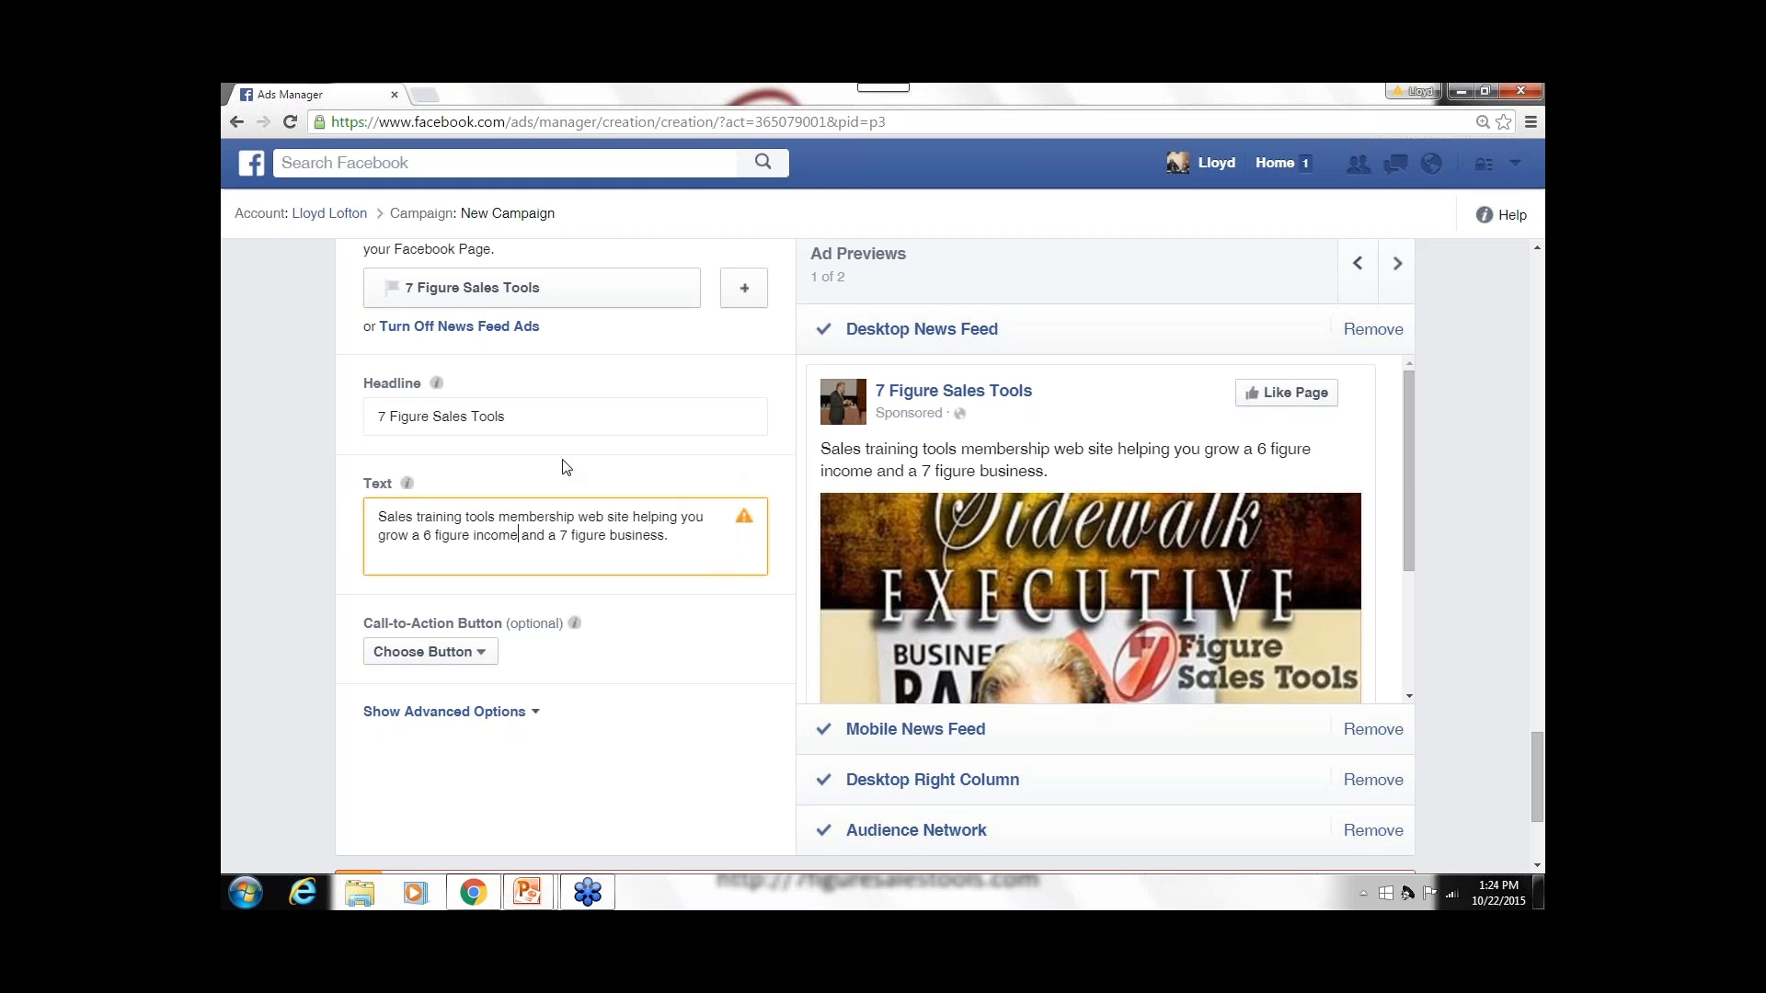
key(Delete)
key(Delete)
key(Delete)
key(Delete)
key(Delete)
key(Delete)
key(Delete)
key(Delete)
key(Delete)
key(Delete)
key(Delete)
key(Delete)
key(Delete)
key(Delete)
key(Delete)
key(Delete)
key(Delete)
key(Delete)
key(Delete)
key(Delete)
key(Delete)
key(Delete)
key(Delete)
key(Delete)
key(Delete)
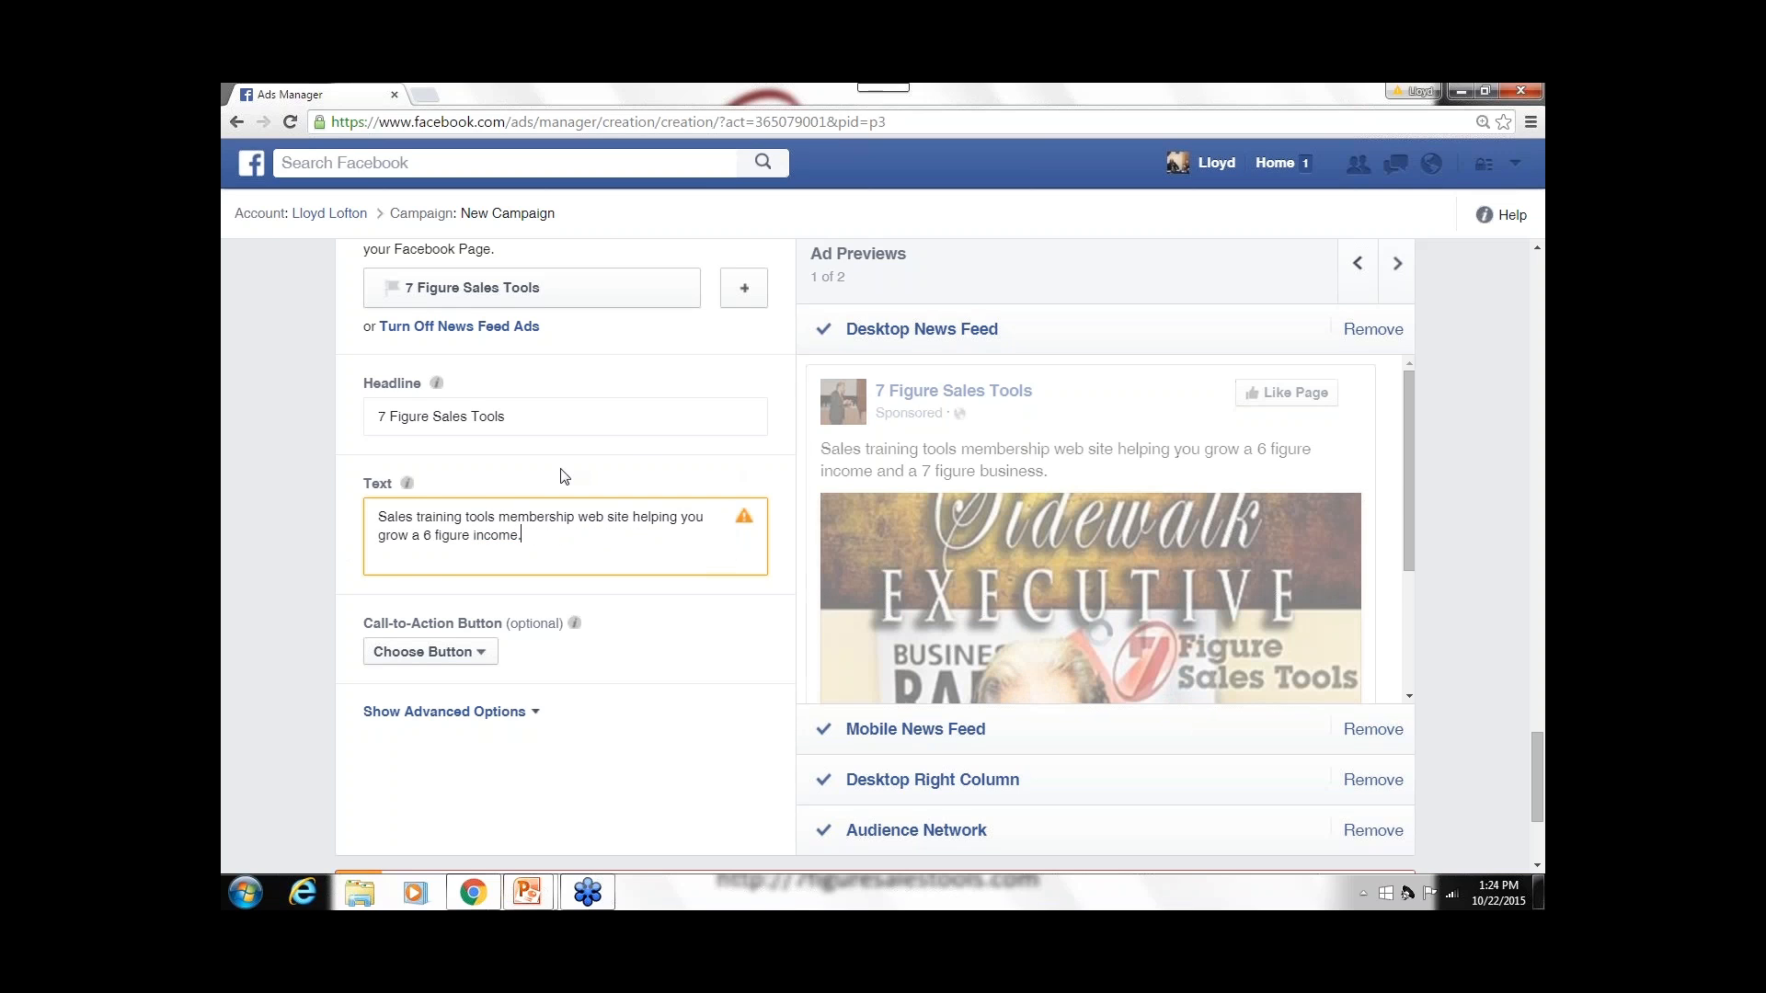
- Choose Sign Up as the ad's call-to-action button
scroll(607, 561, down, 1)
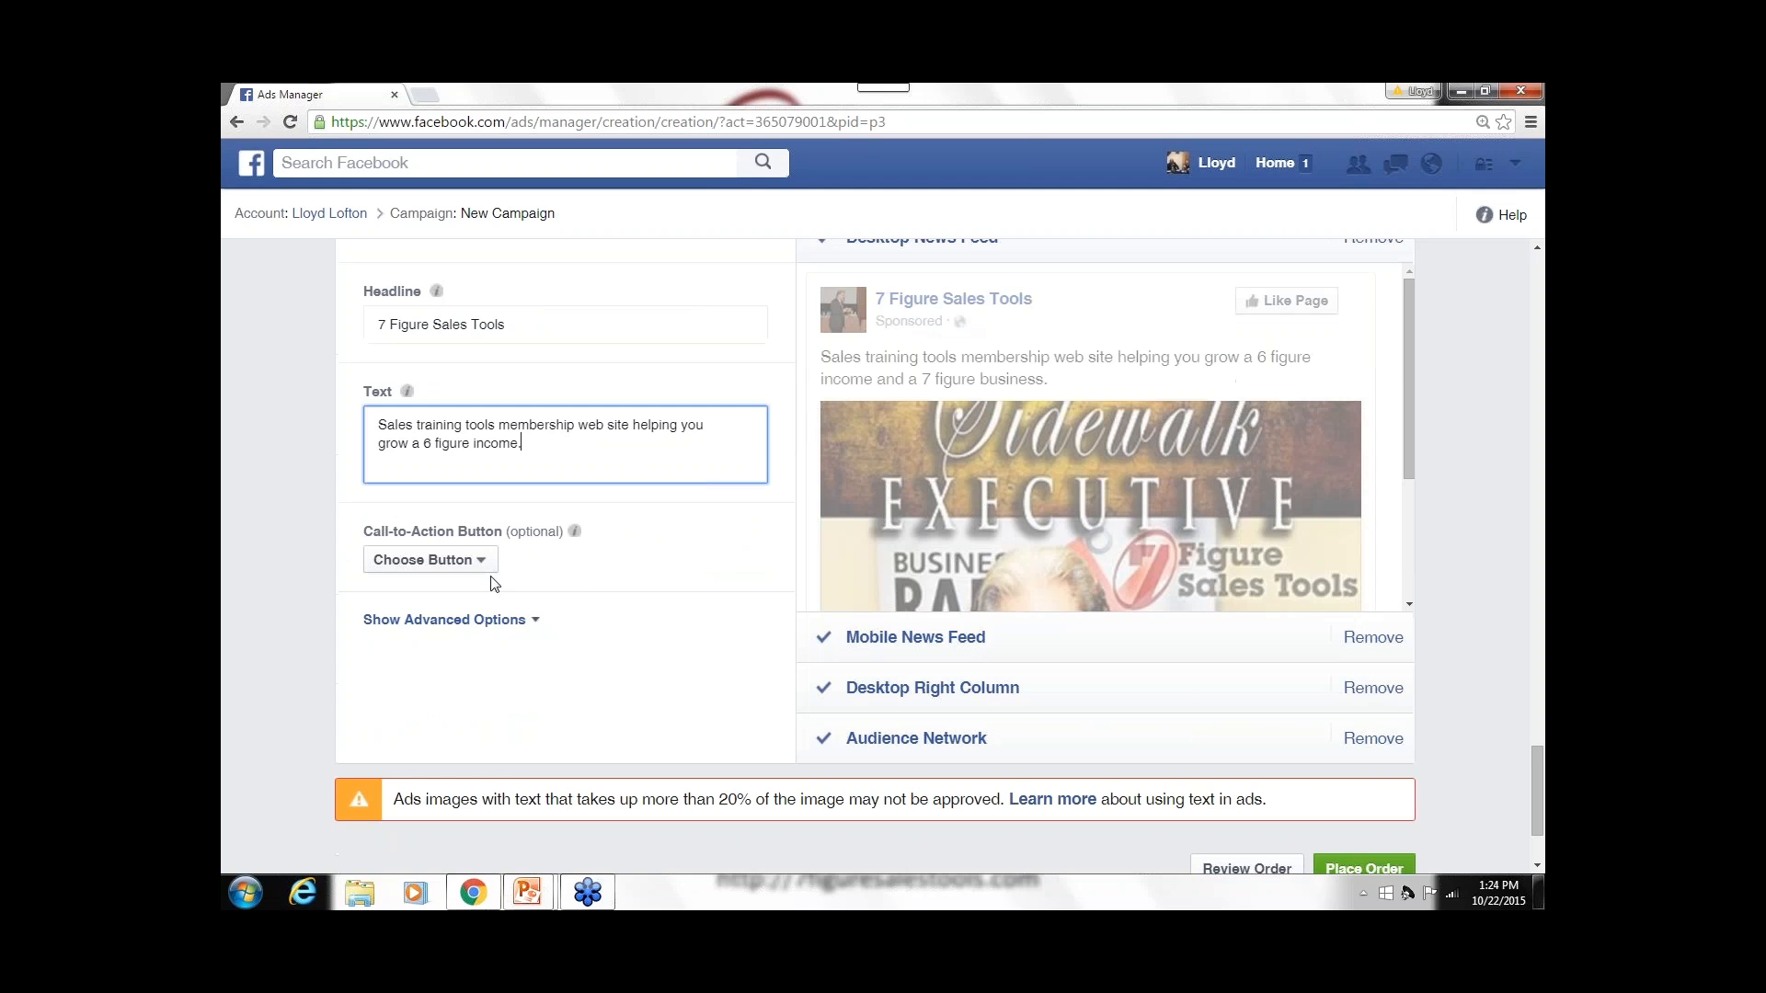
click(482, 561)
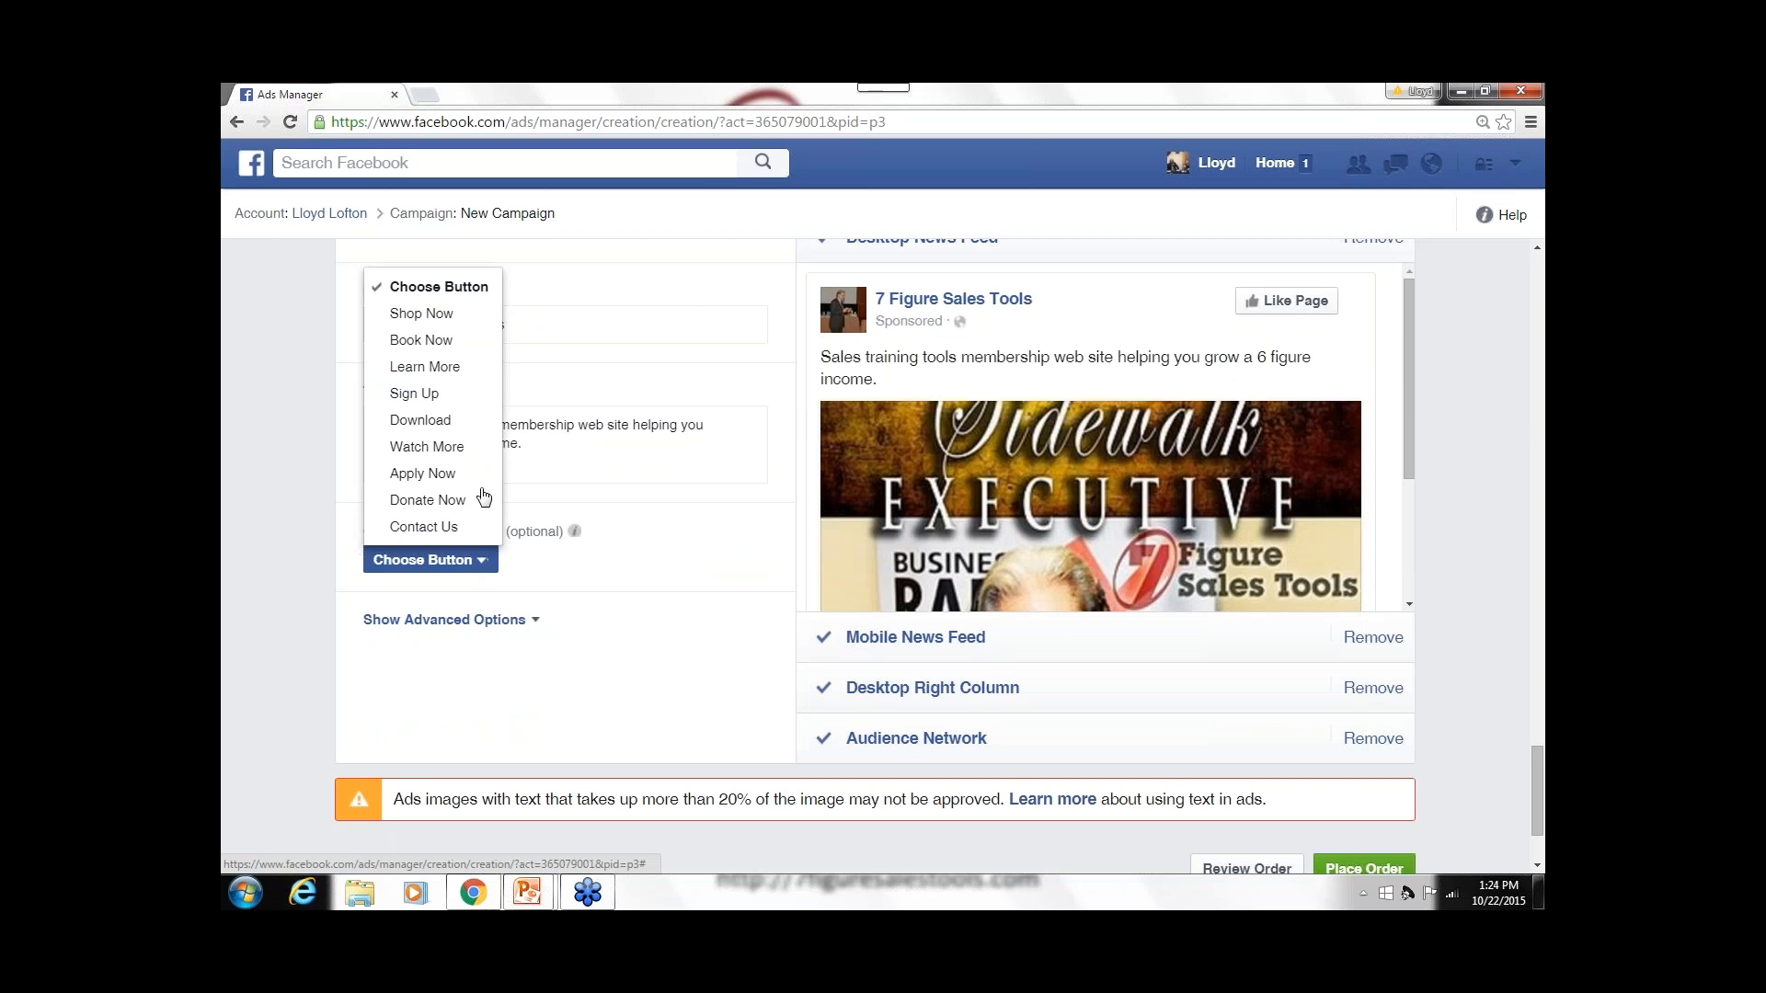
click(434, 403)
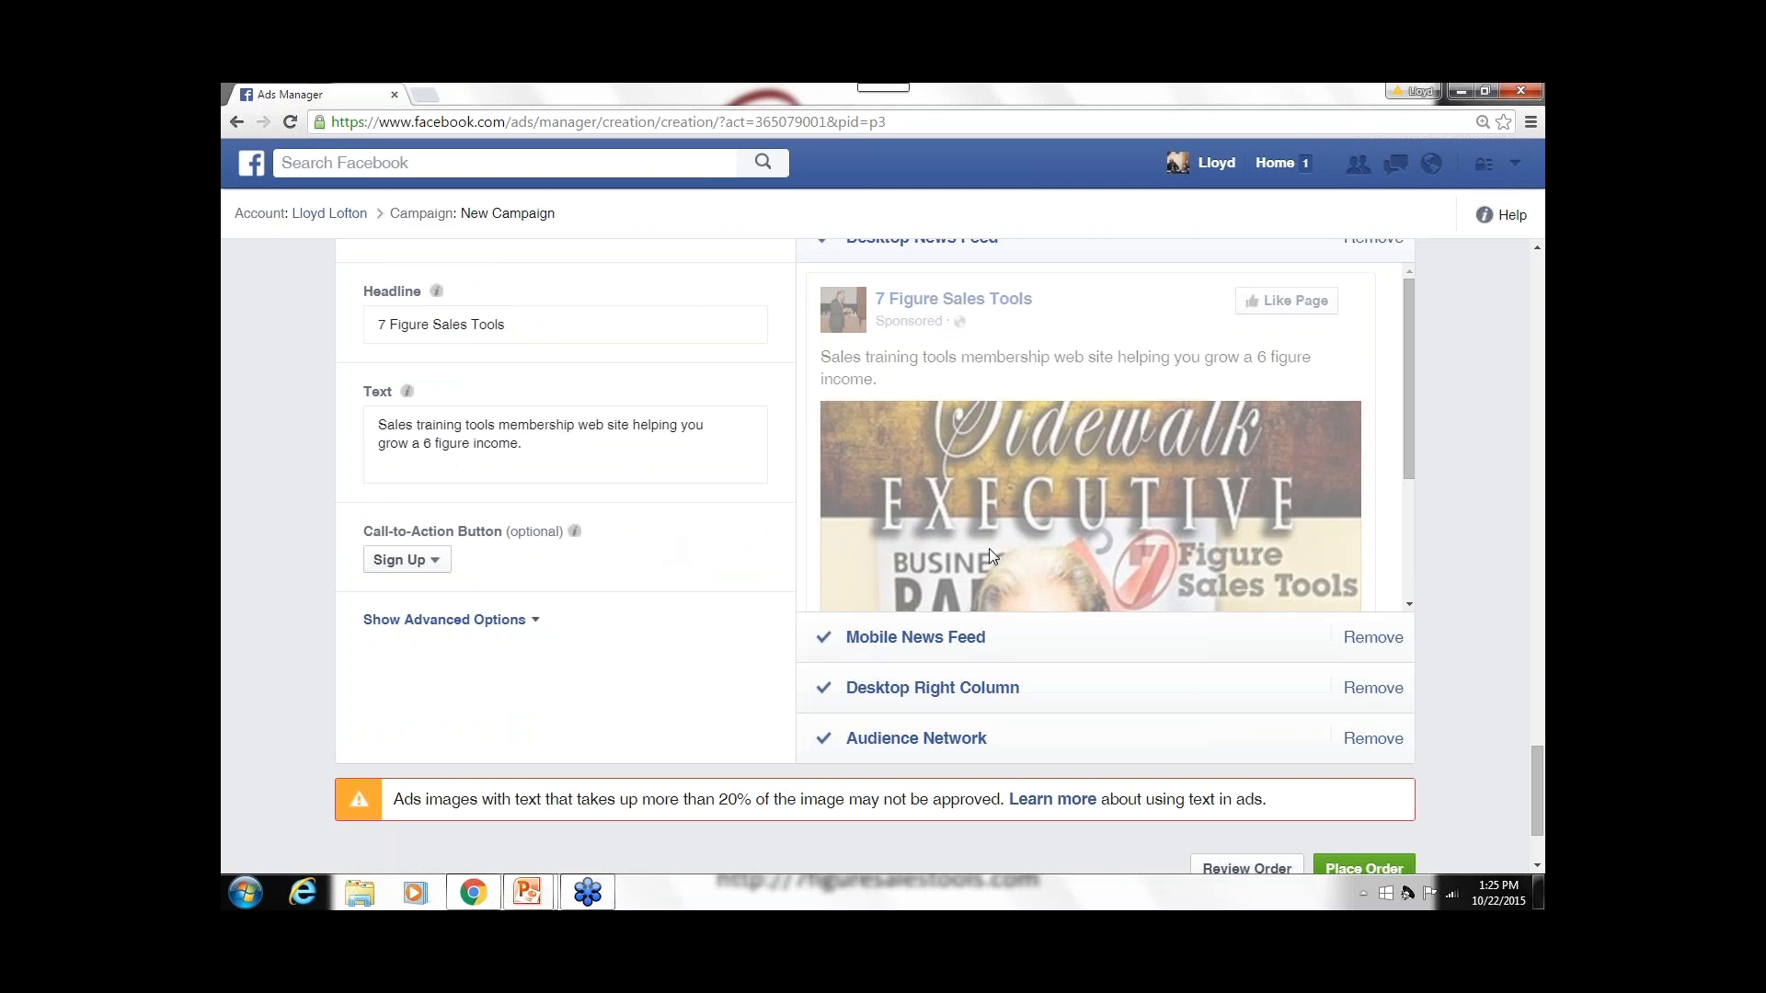
- Crop the Sidewalk Executive image with the crop area moved lower to include the man's whole face, and apply the crop
mouse_move(989, 548)
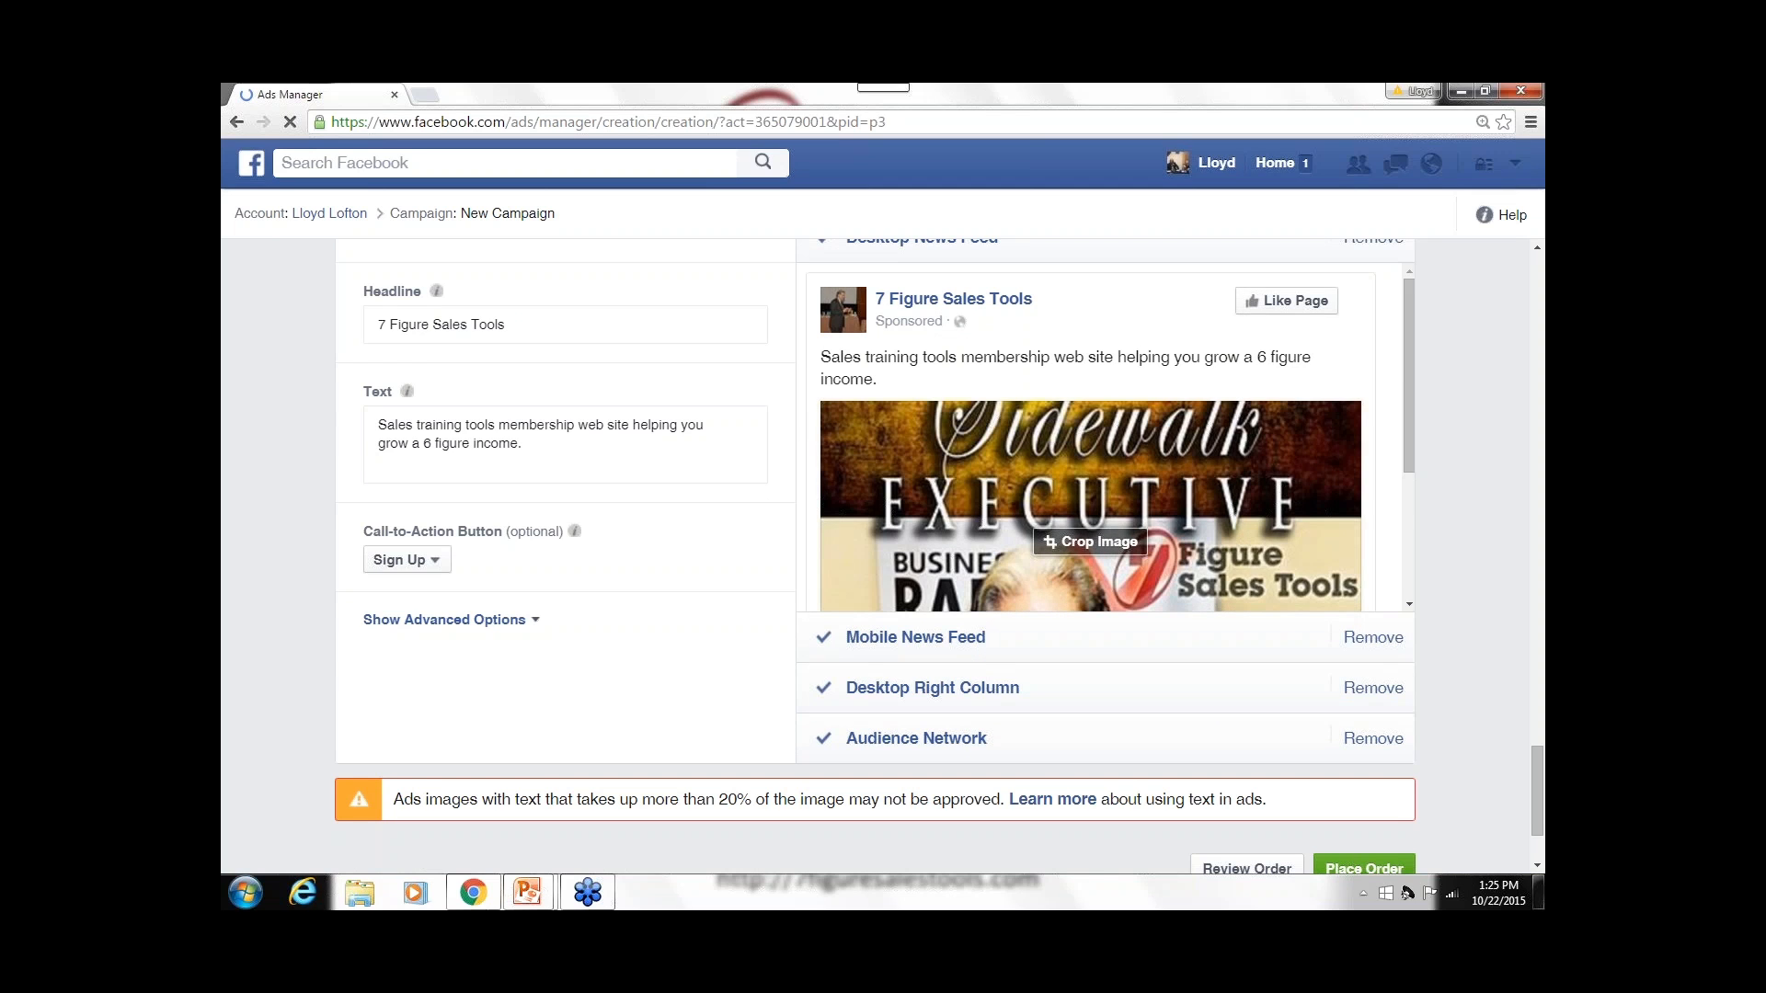
click(1096, 540)
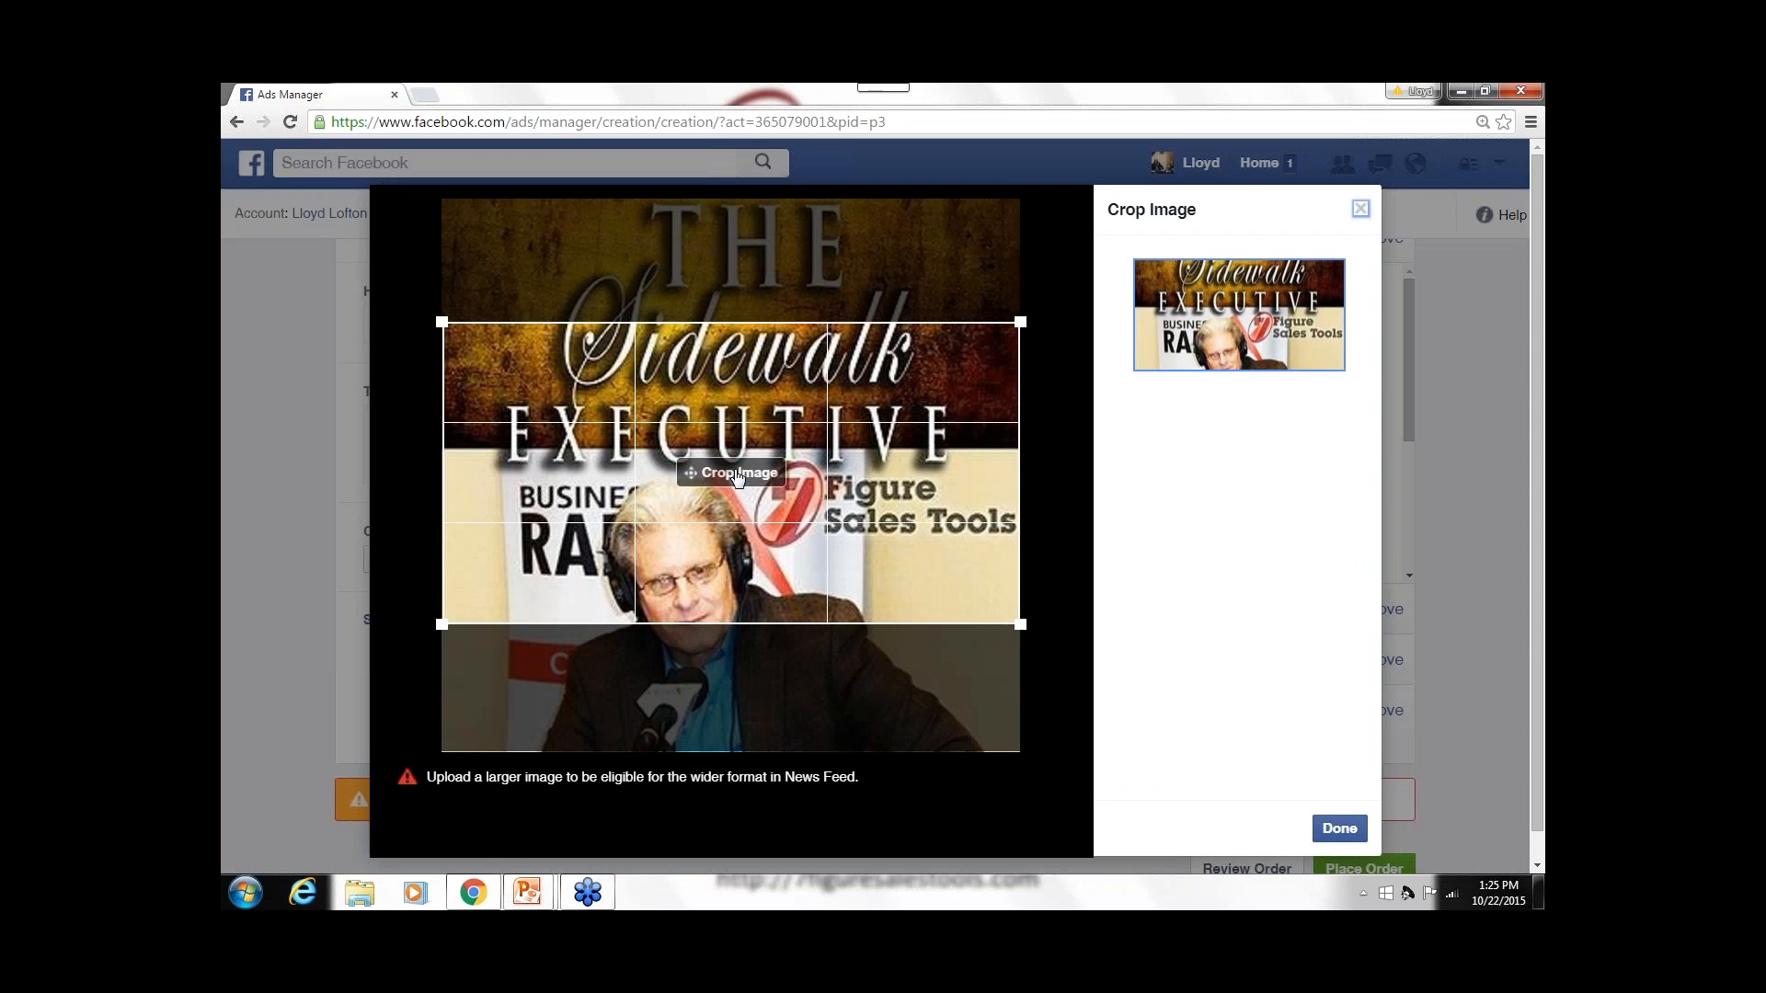
drag(746, 494, 725, 539)
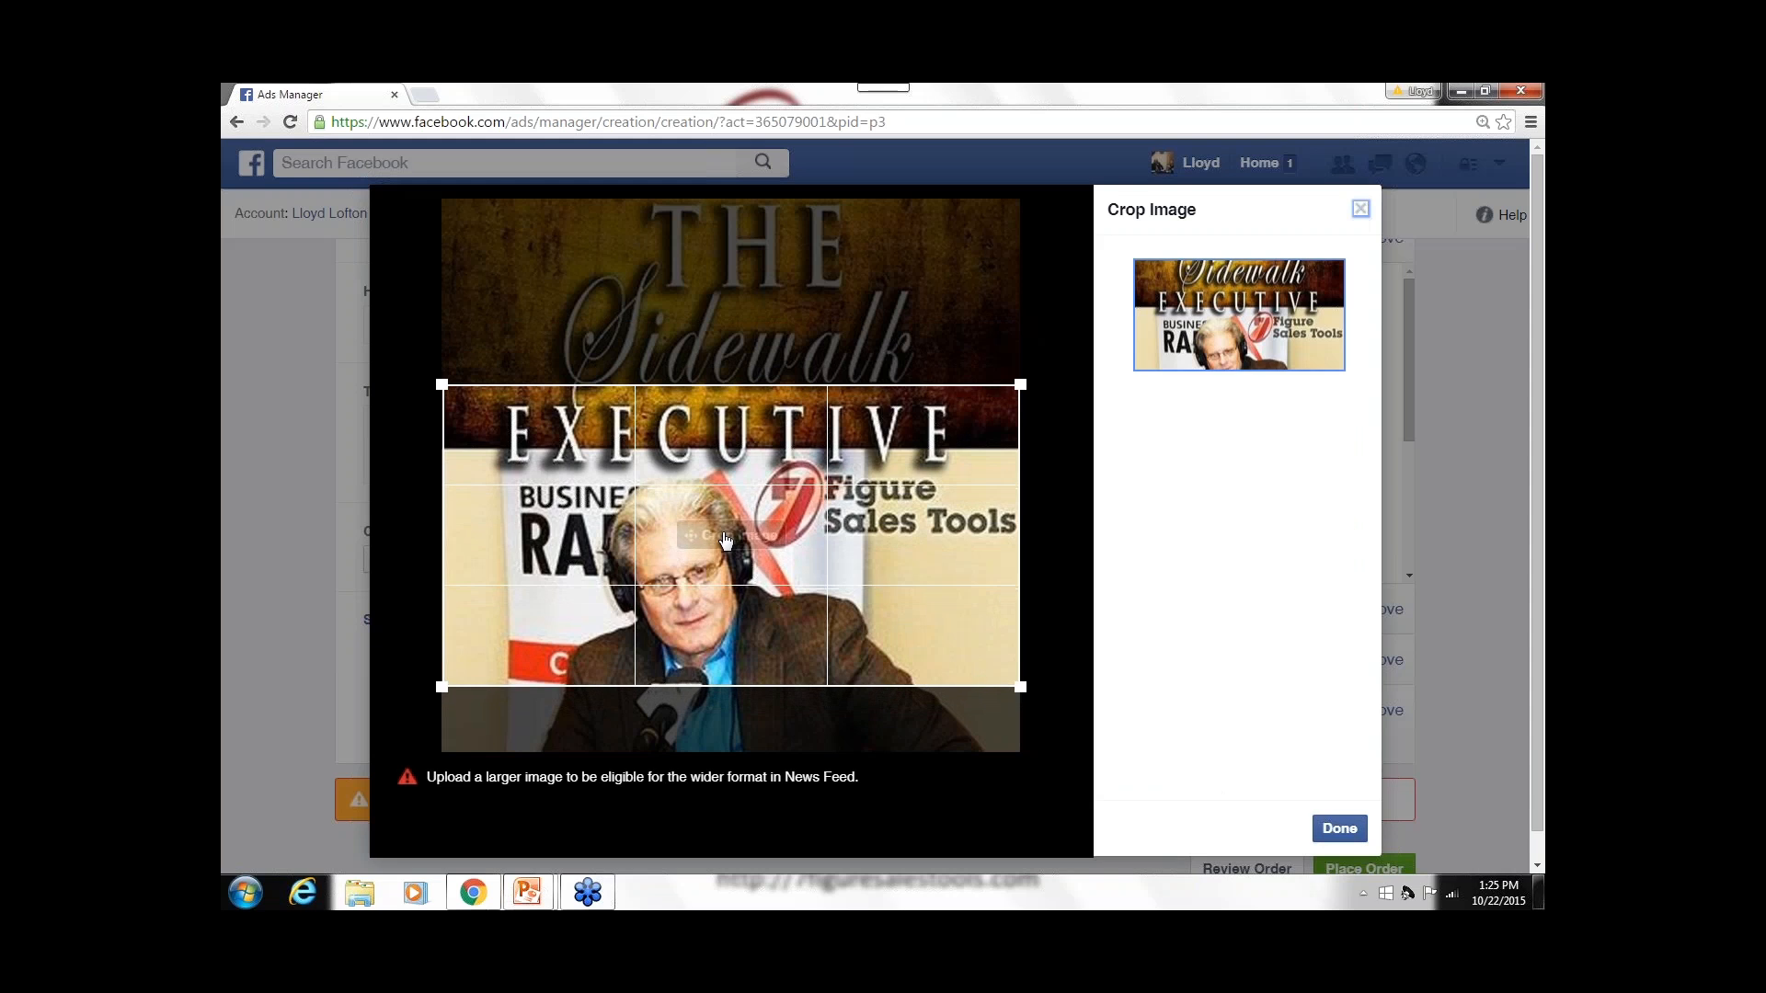
click(1339, 832)
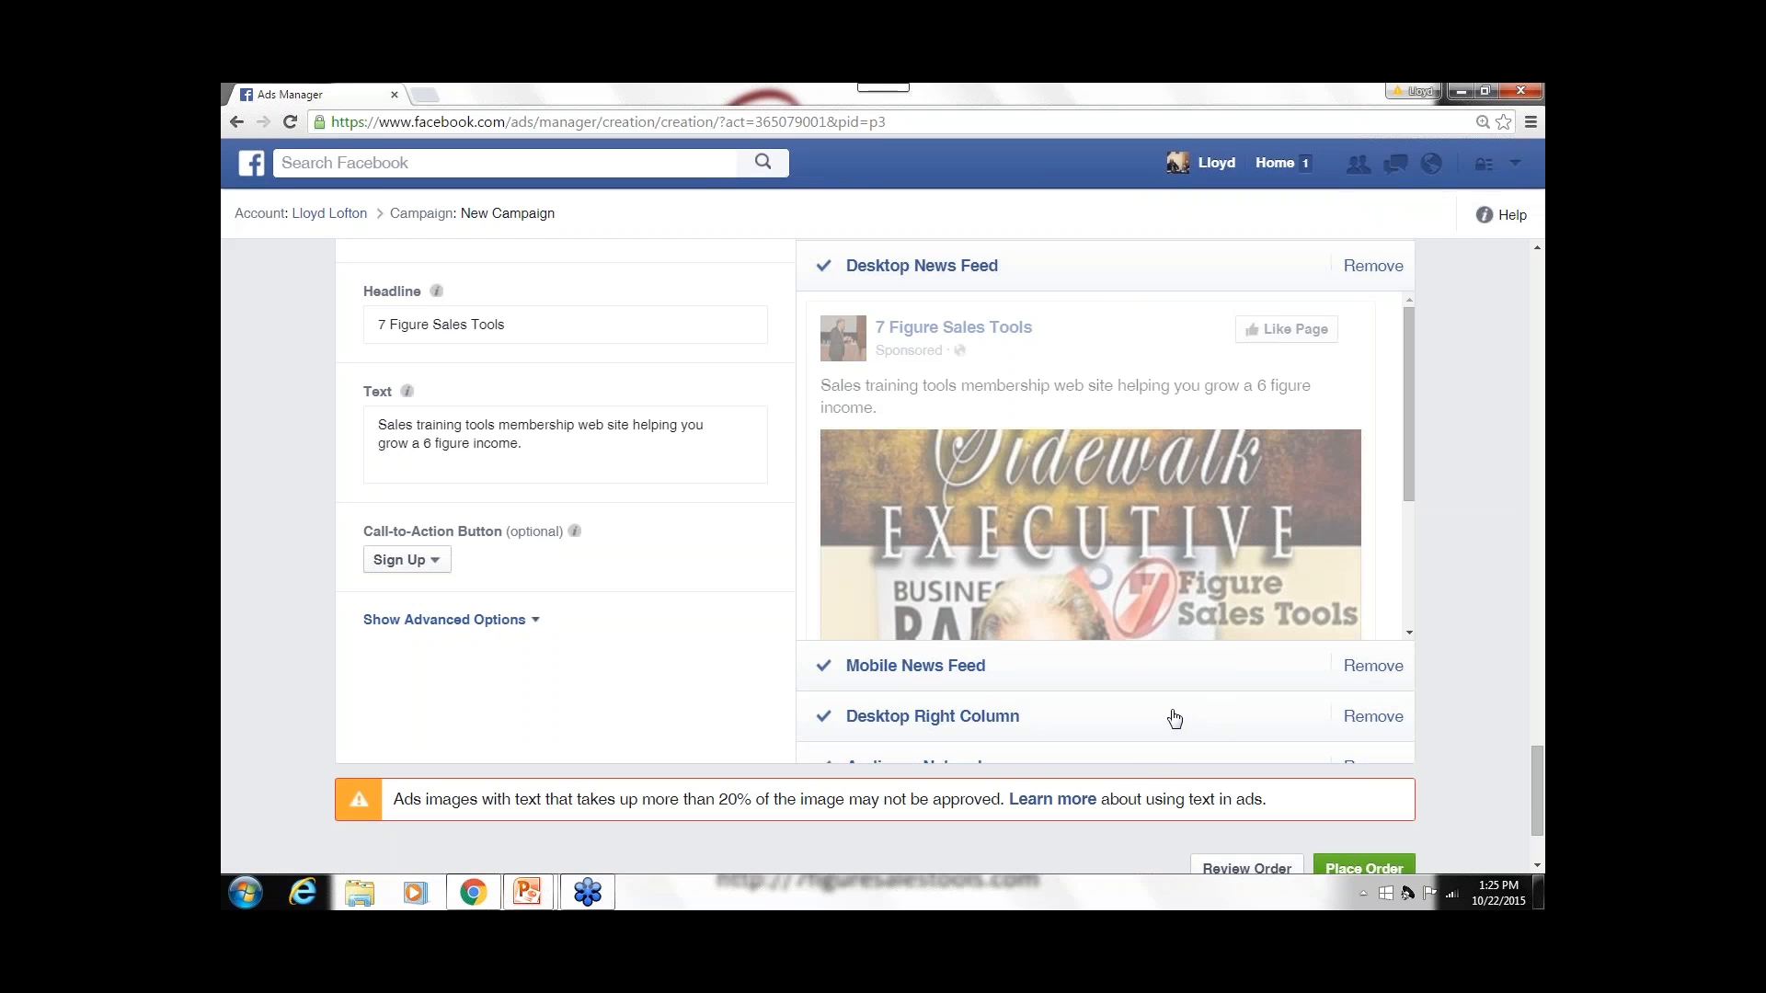
- Review the campaign's images, ad format, budget, pricing and audience settings, and check the ad preview and order options
scroll(1174, 718, down, 1)
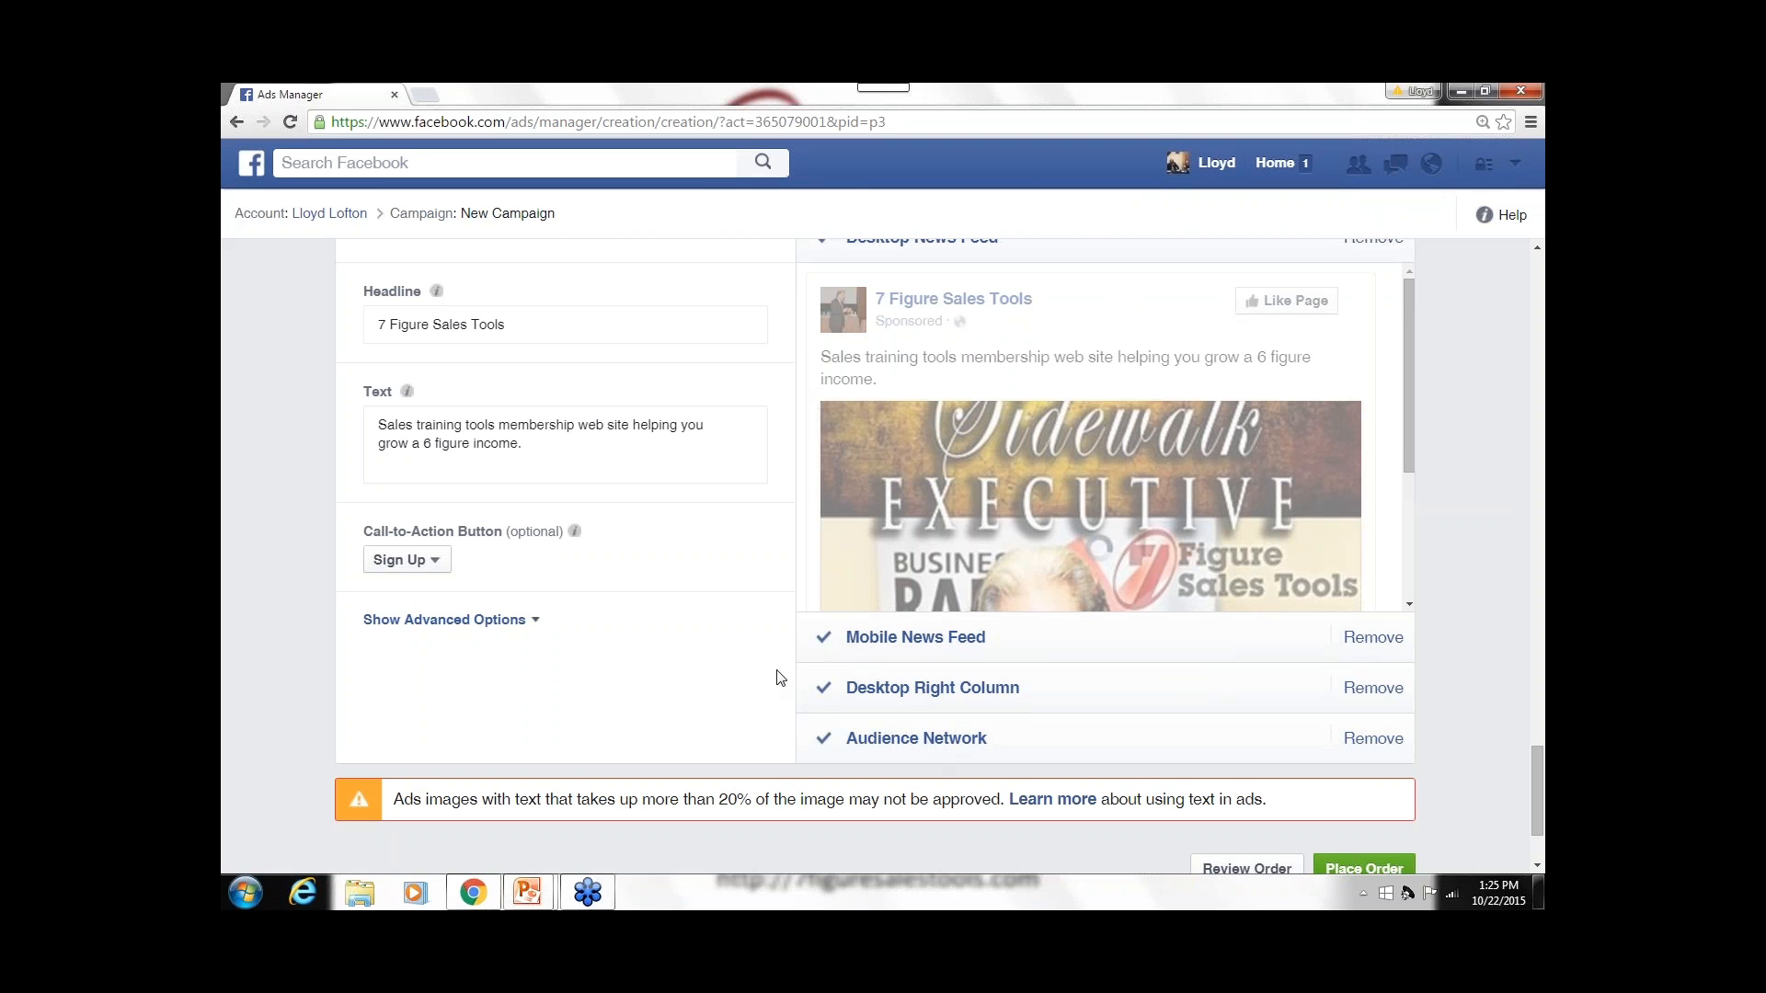
scroll(779, 678, up, 6)
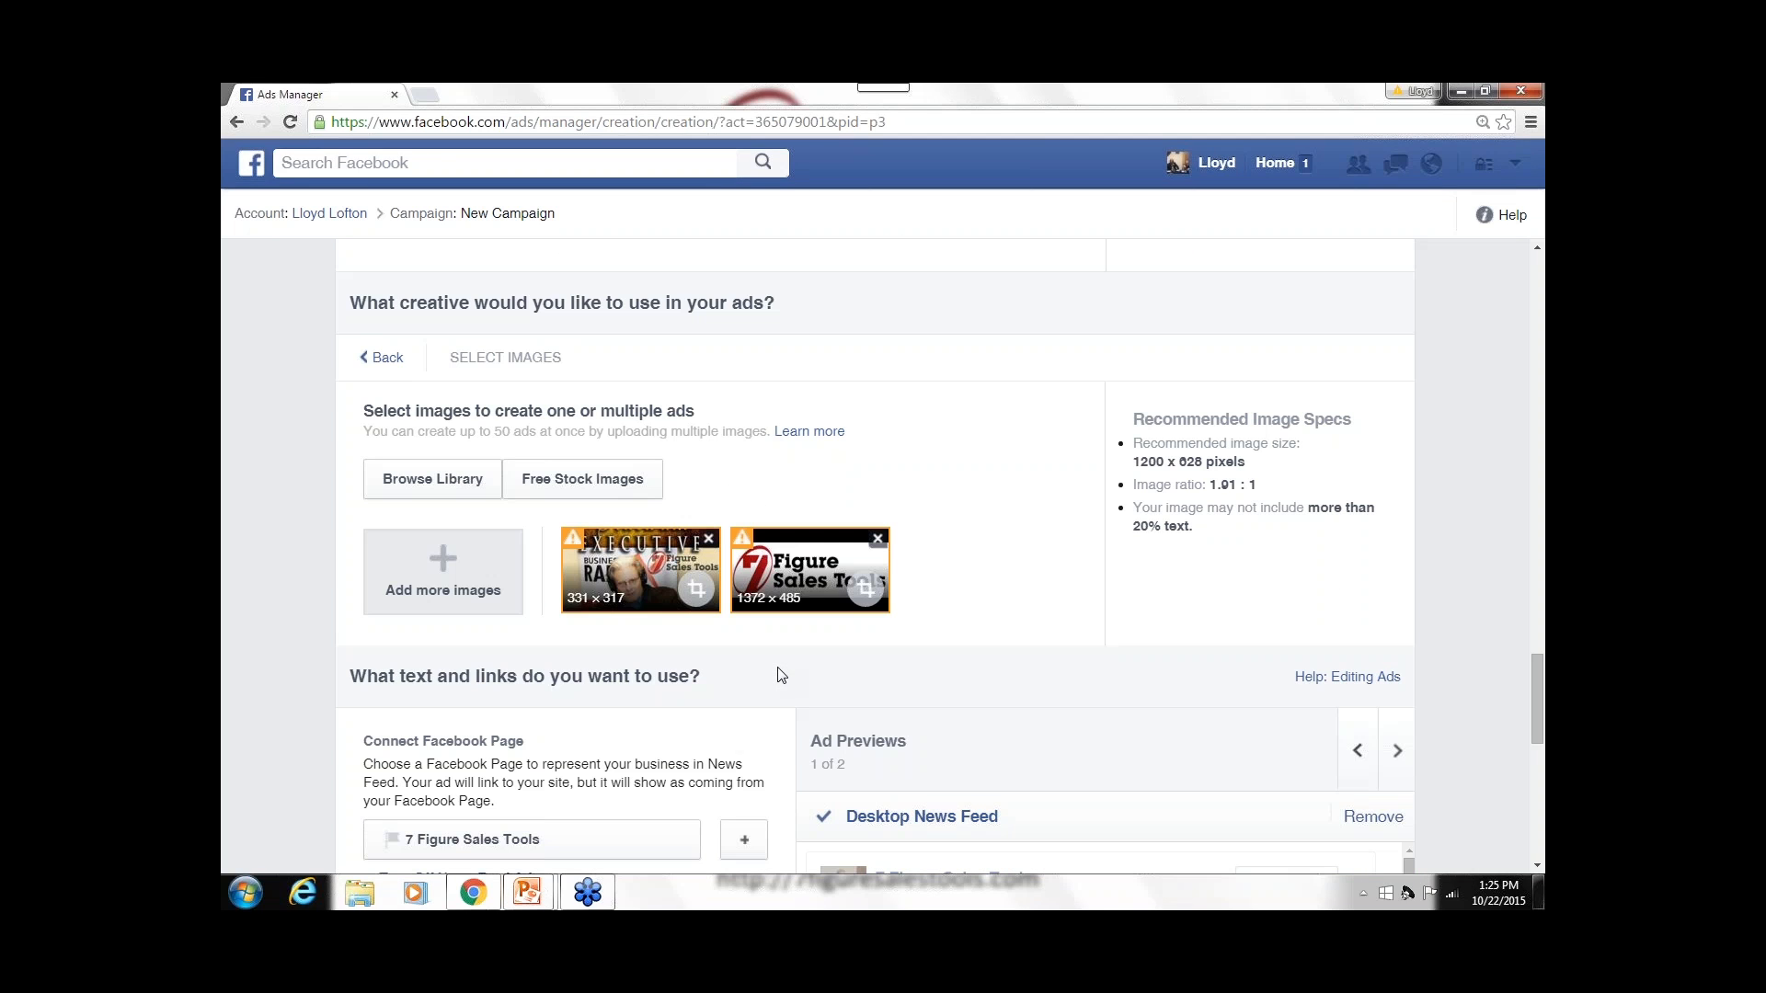
scroll(844, 671, up, 5)
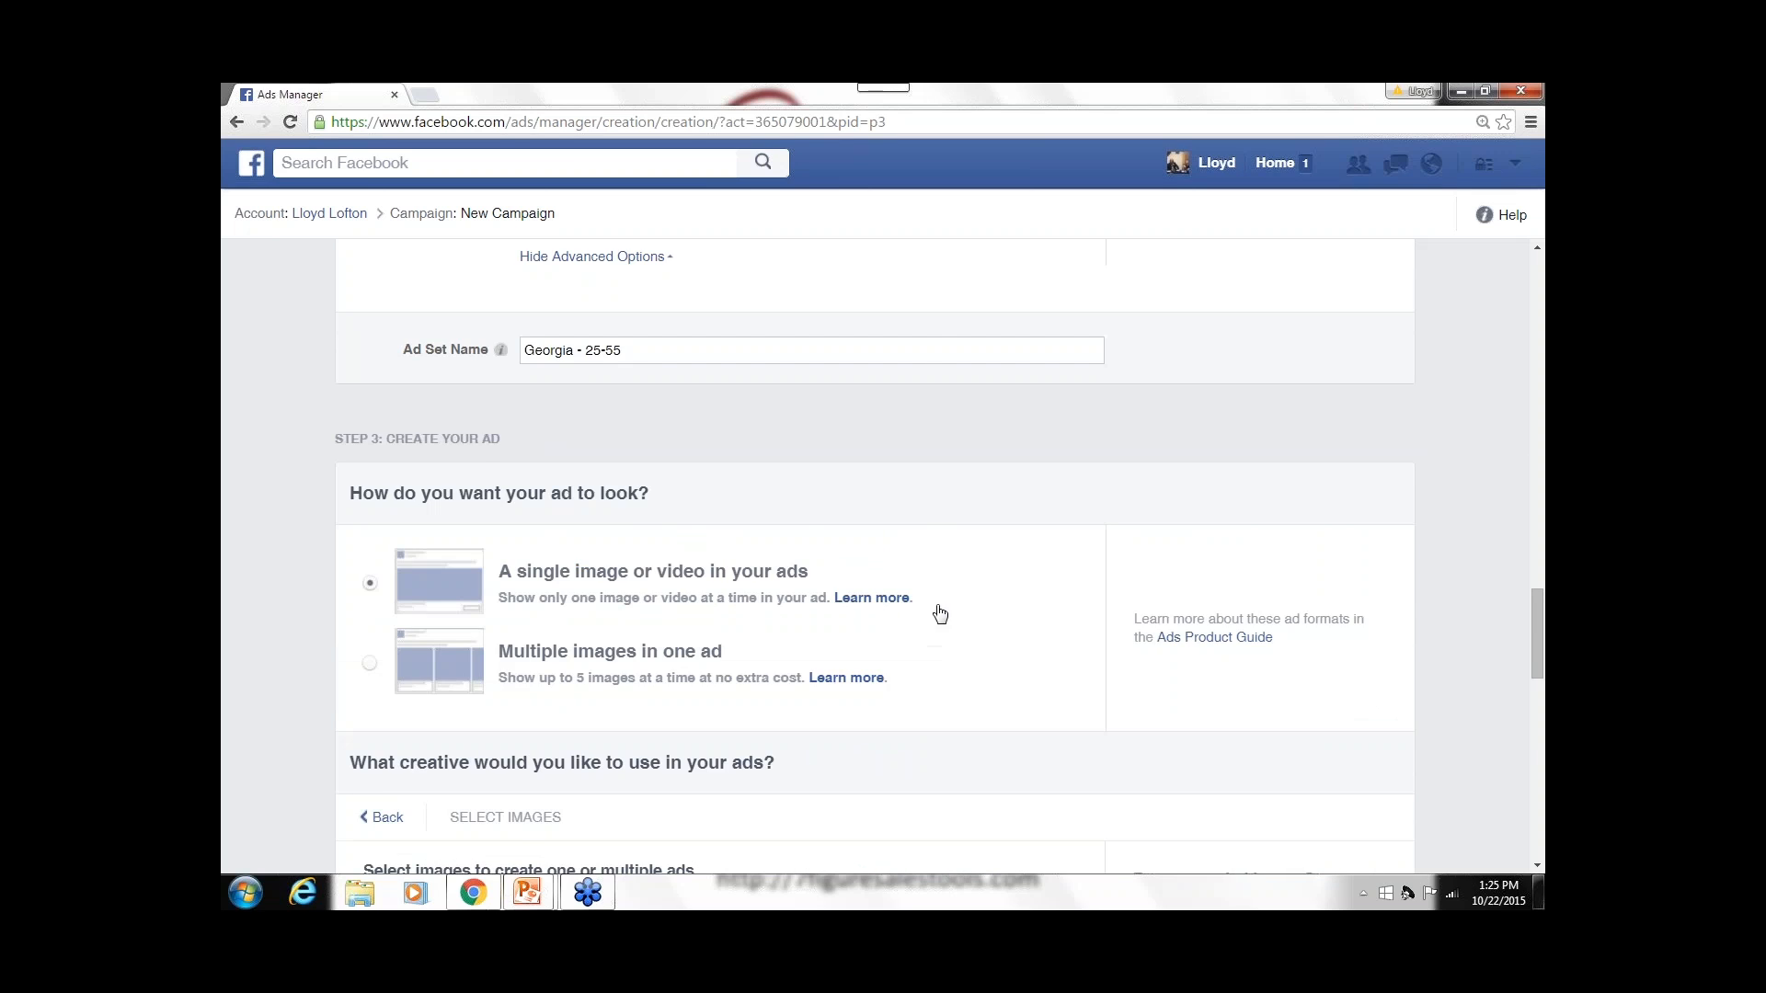
scroll(938, 611, up, 8)
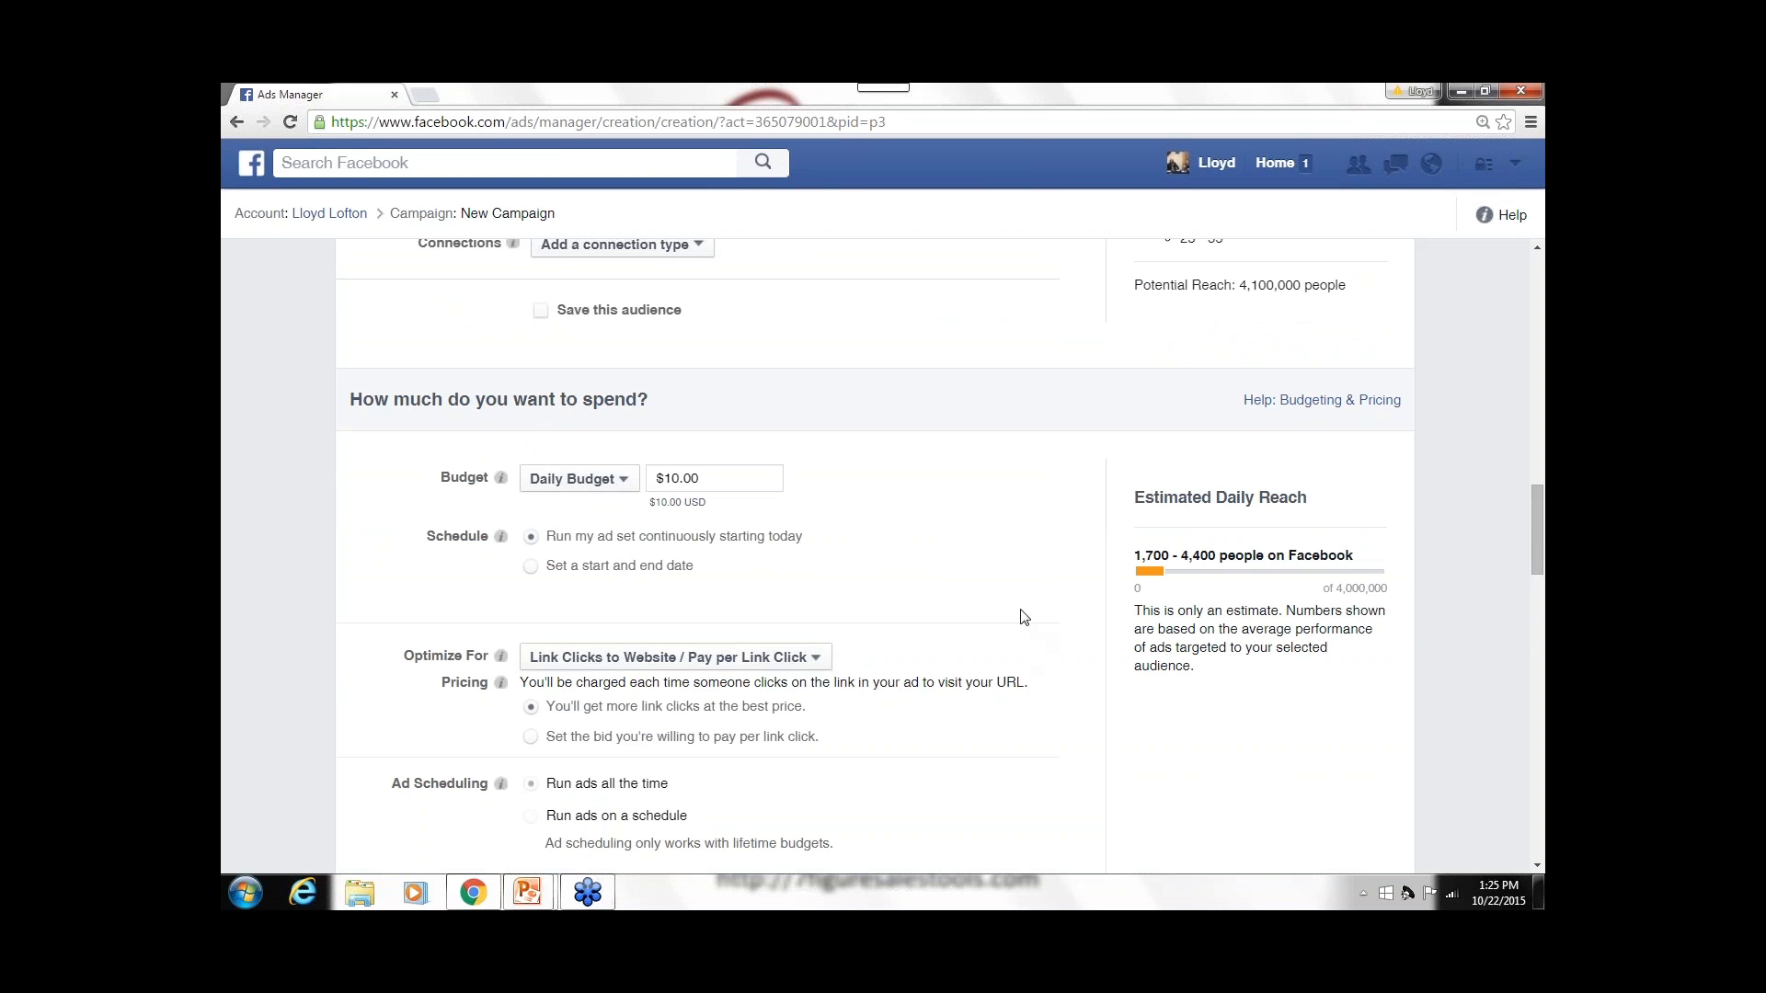
scroll(1017, 616, up, 4)
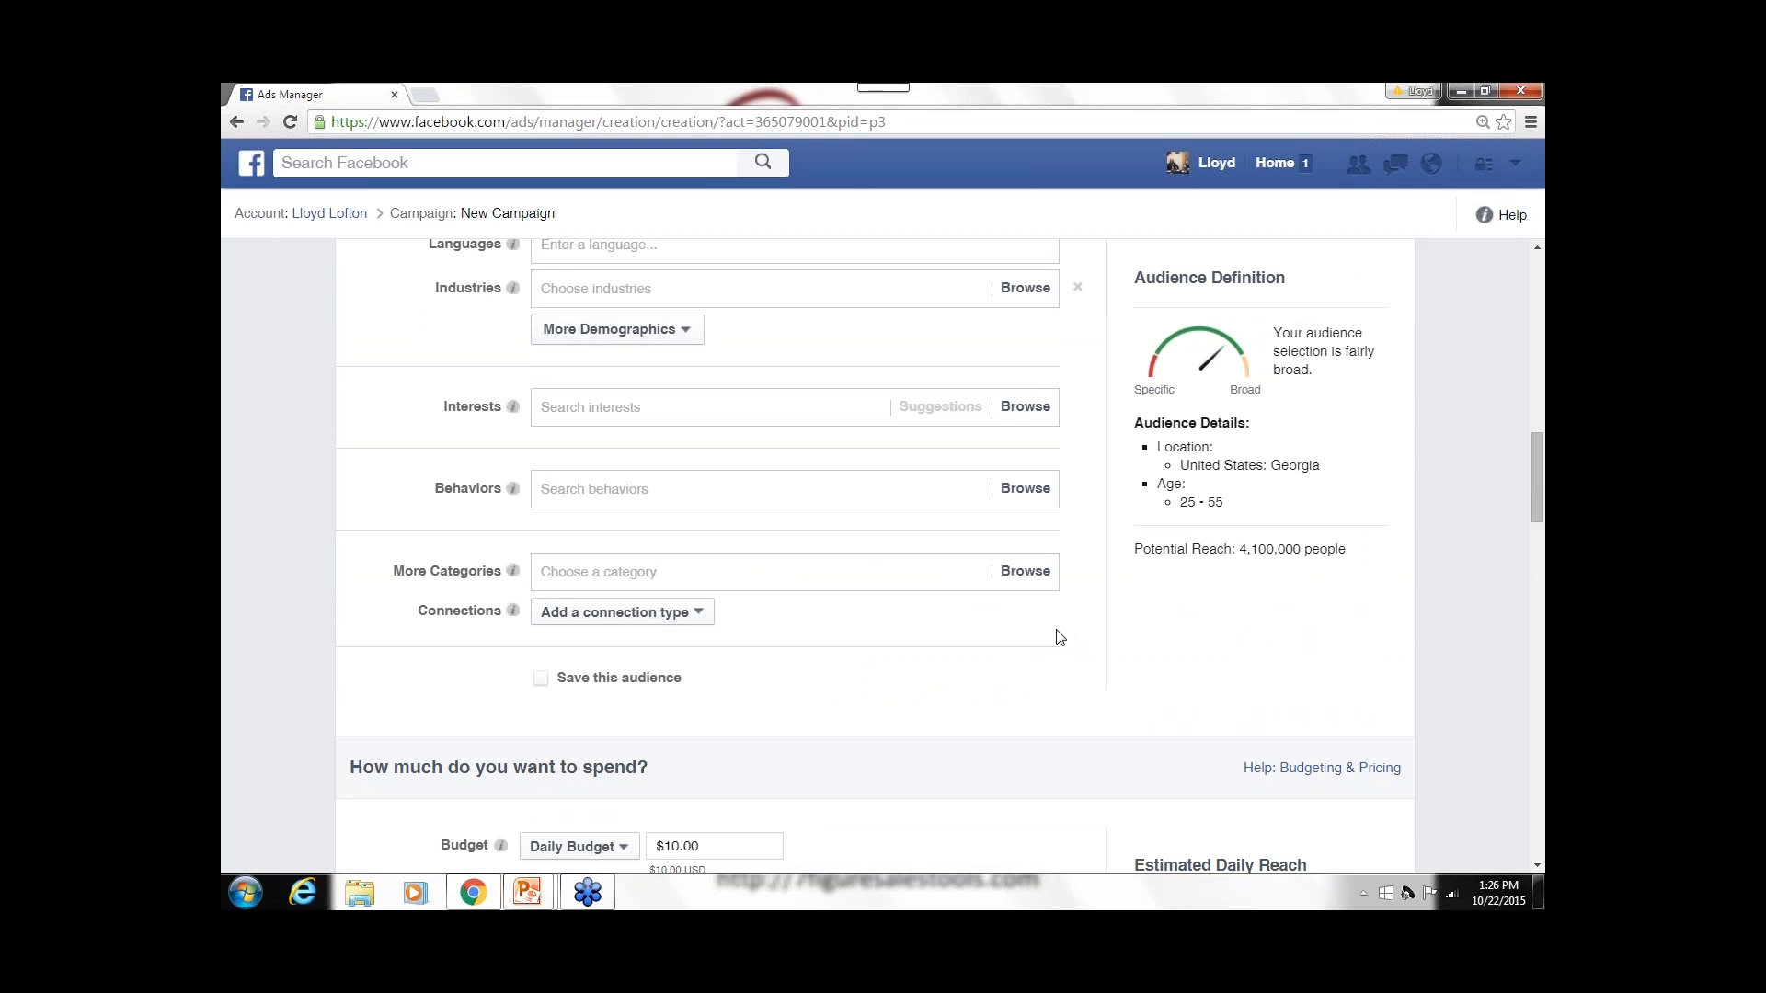
scroll(1059, 637, up, 2)
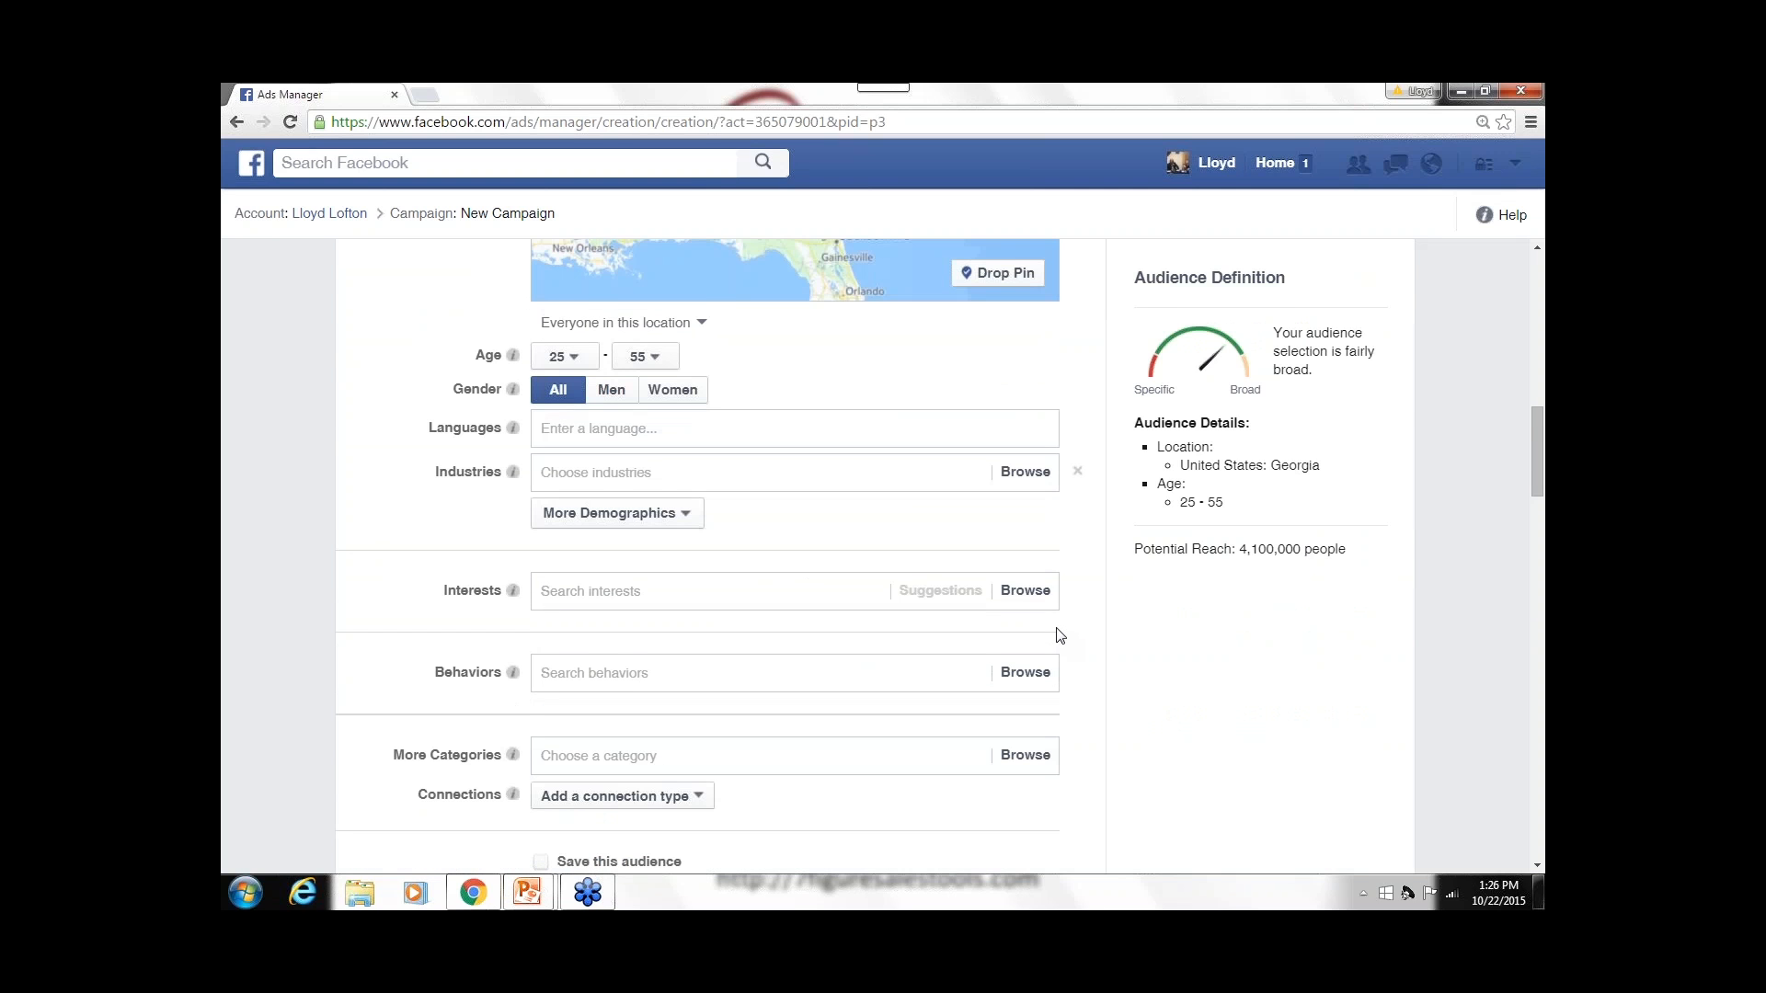
scroll(1060, 636, down, 14)
scroll(1064, 624, down, 10)
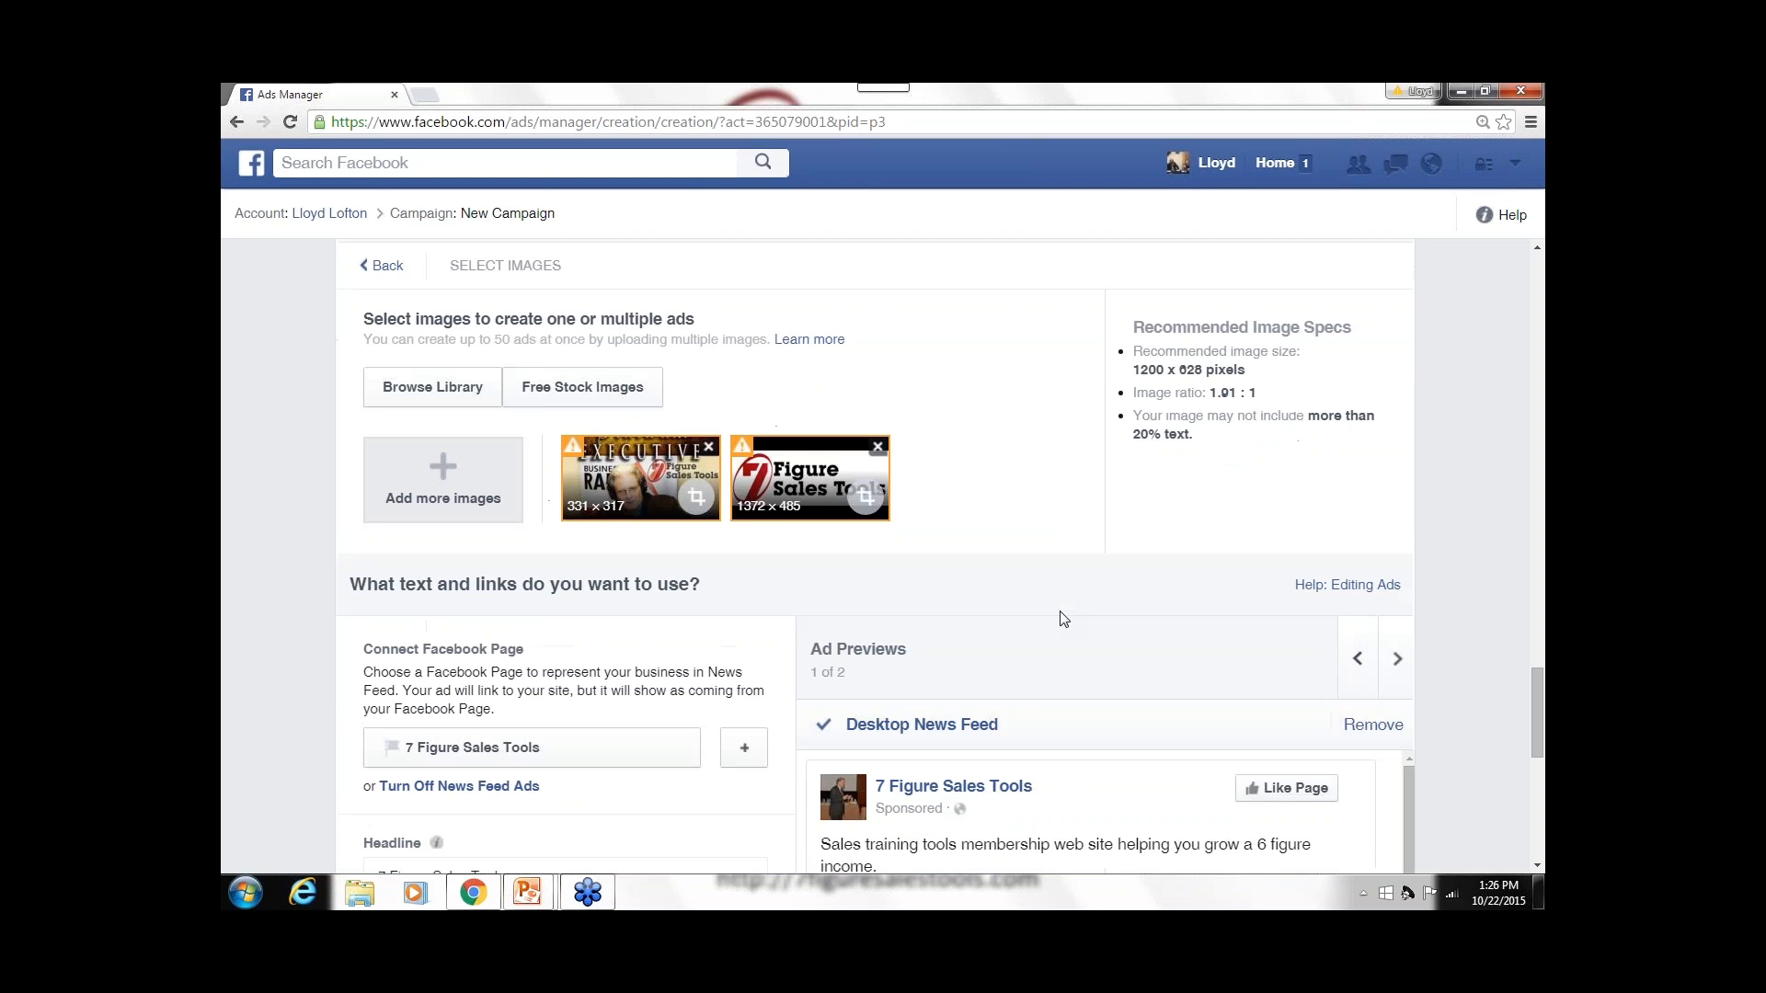
scroll(835, 725, down, 4)
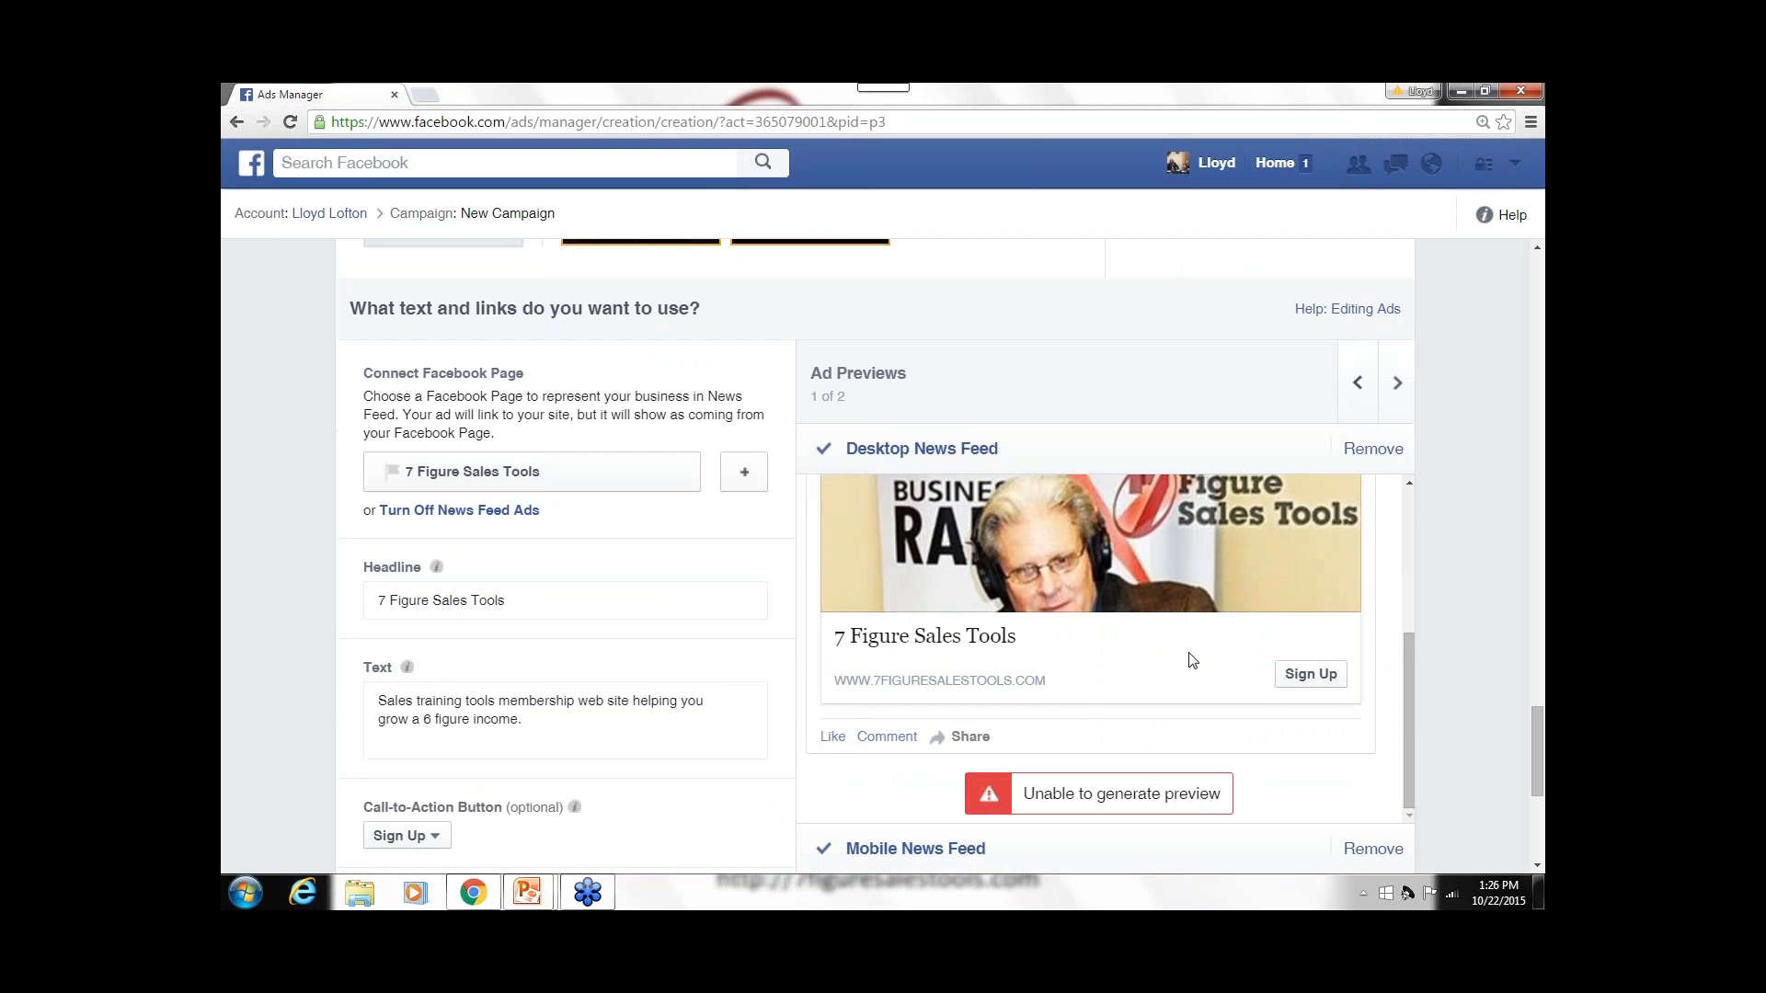
scroll(1222, 631, down, 3)
scroll(1453, 515, down, 1)
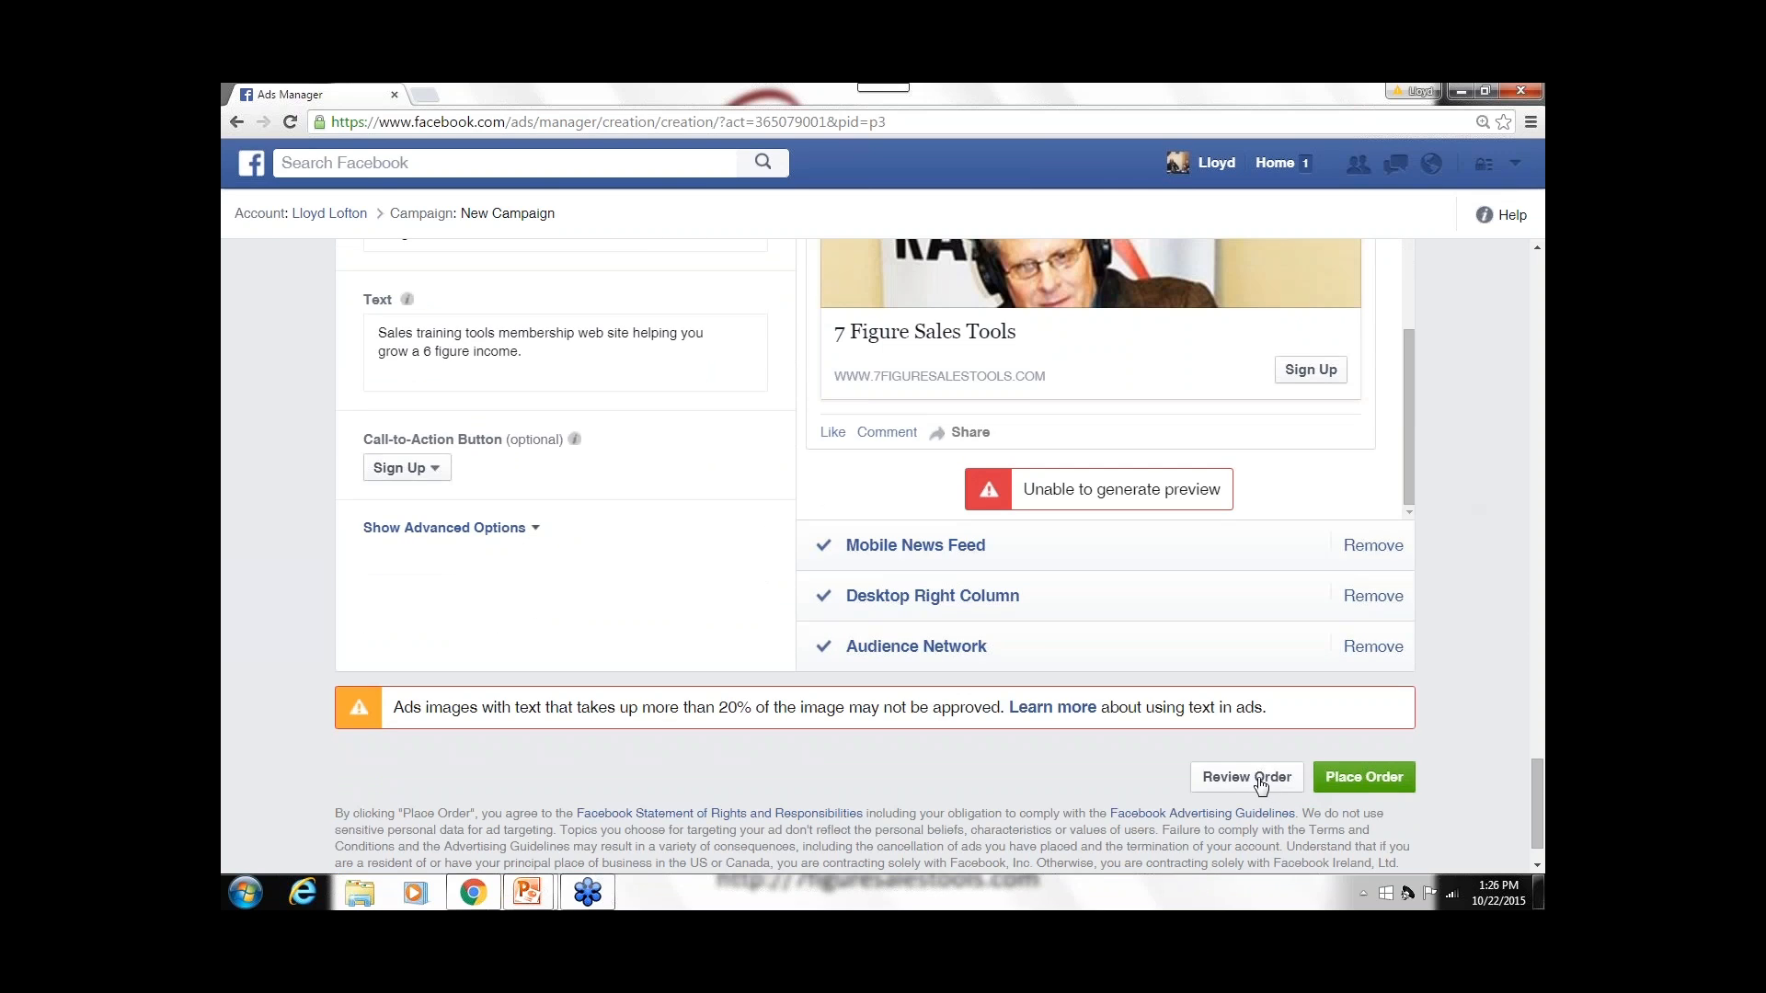
- Leave the ad creation without saving the changes, and open the Website Conversions campaign linked under the 64+ ad set
click(237, 122)
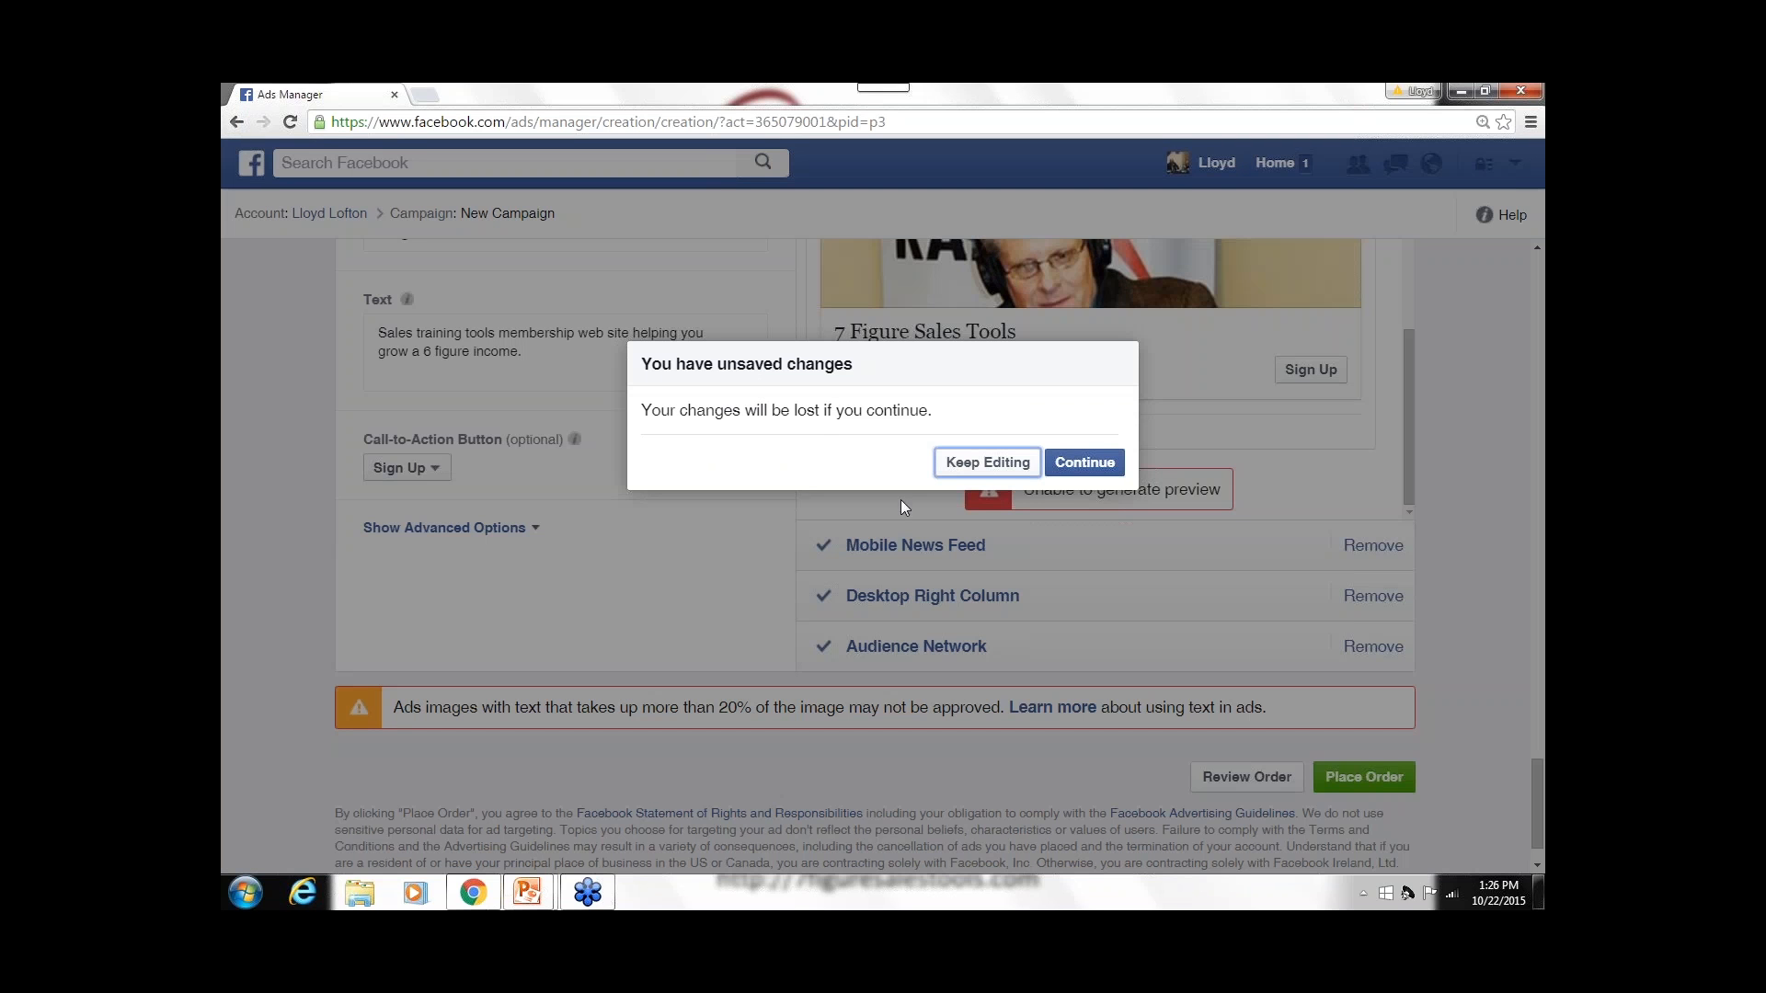
click(1085, 462)
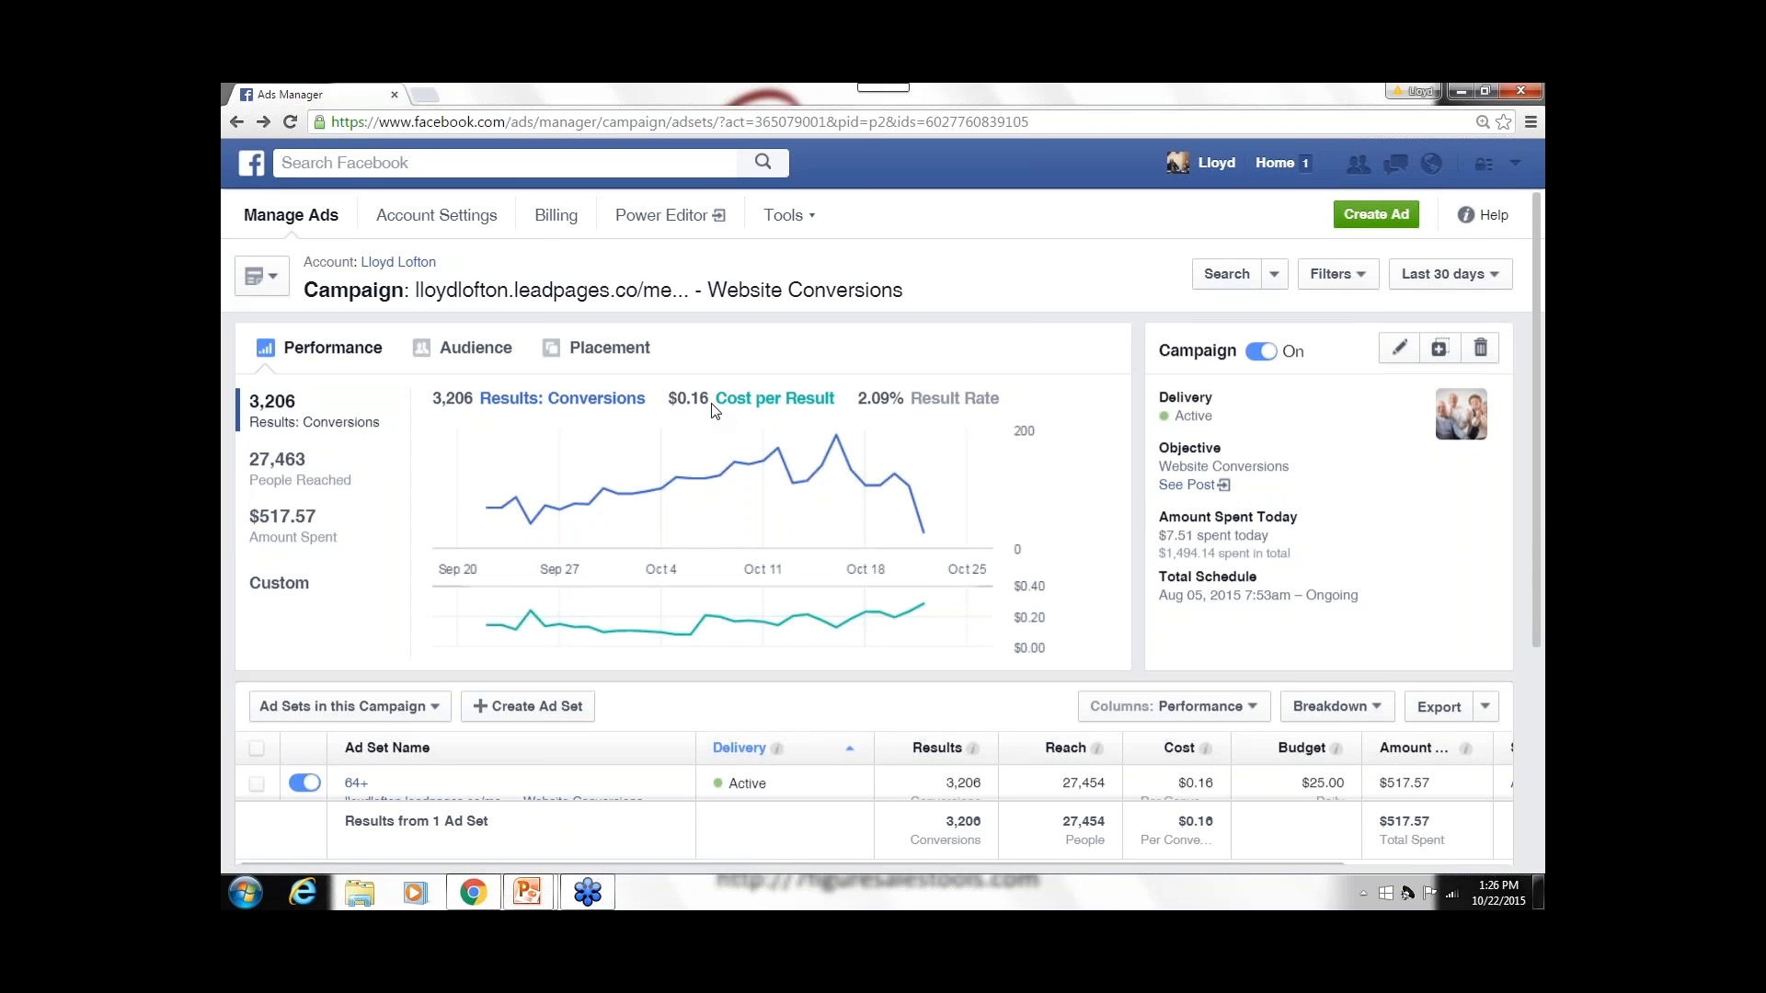
scroll(662, 579, down, 1)
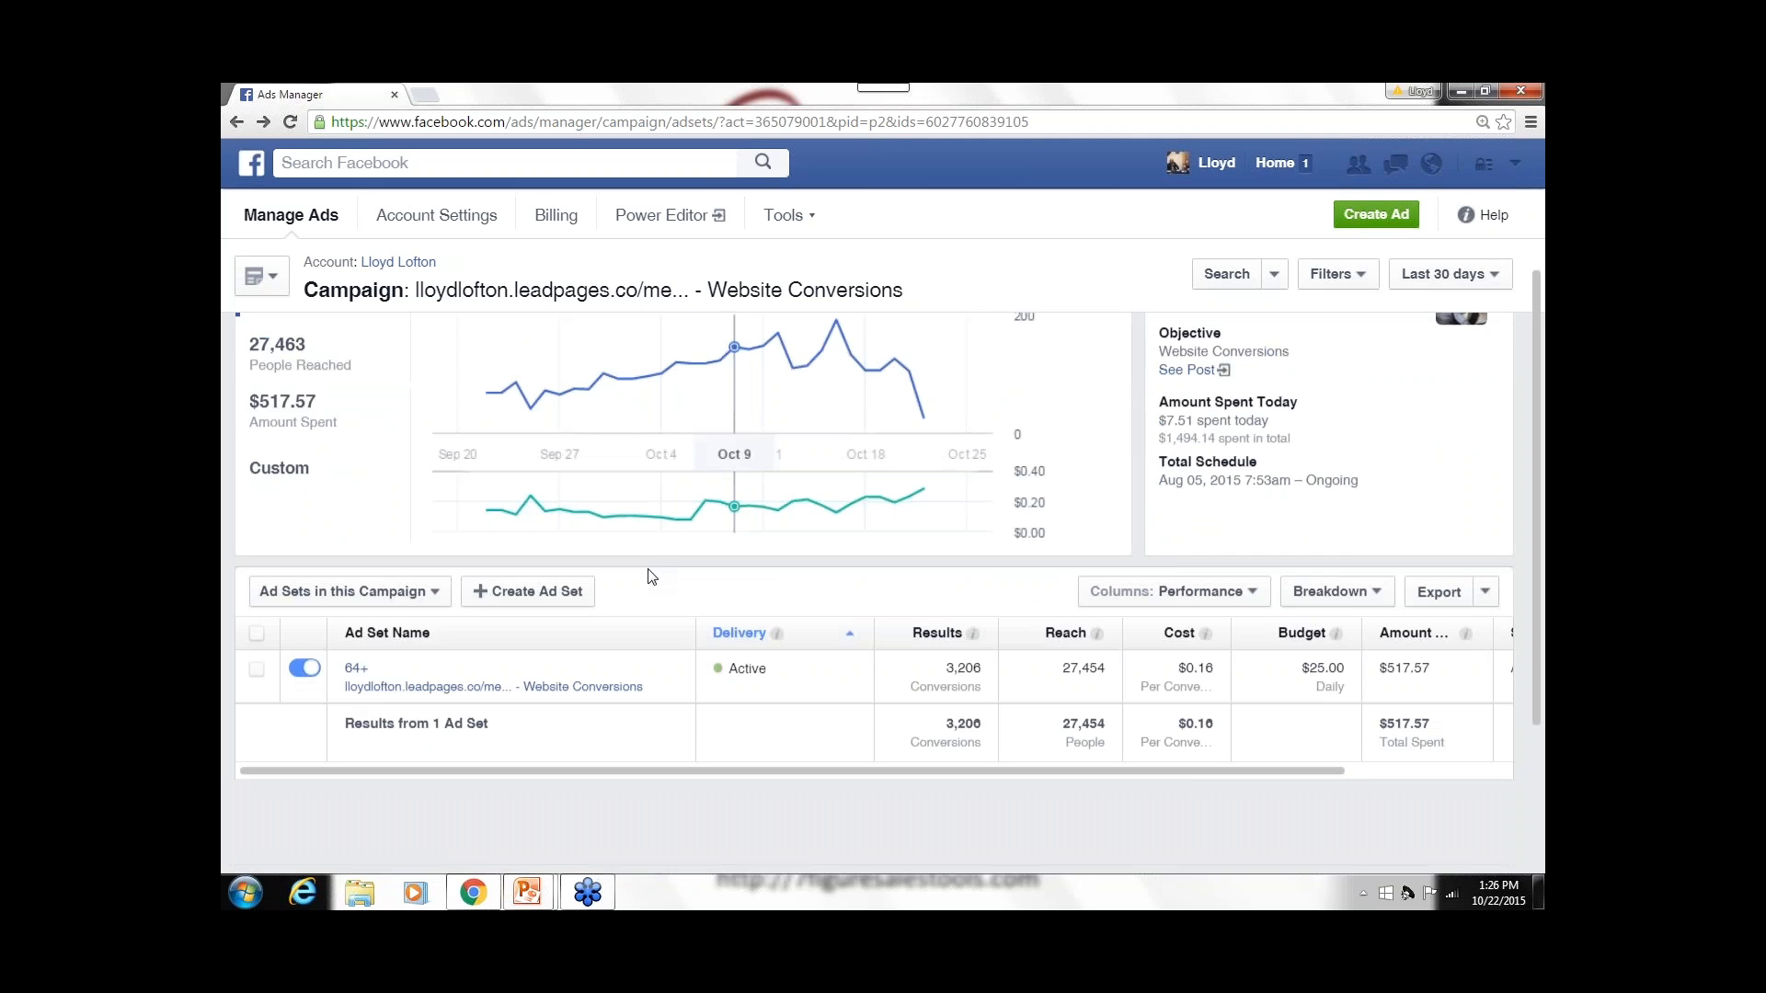
click(560, 688)
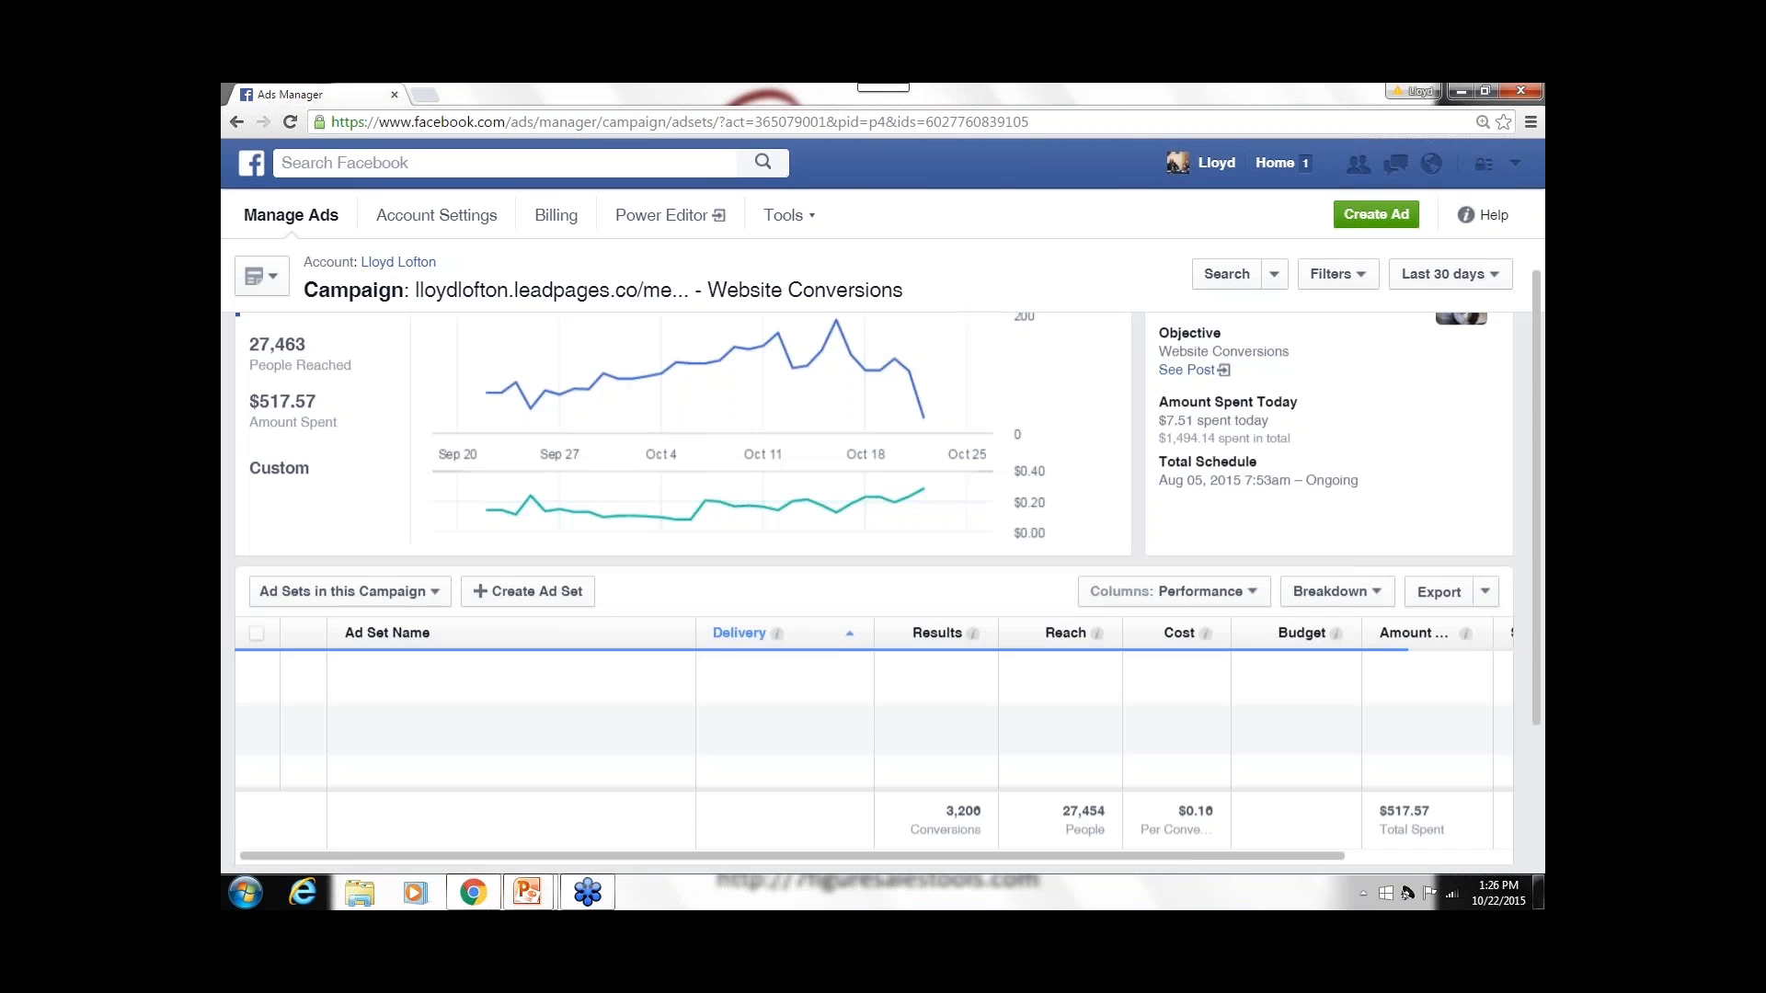
mouse_move(964, 674)
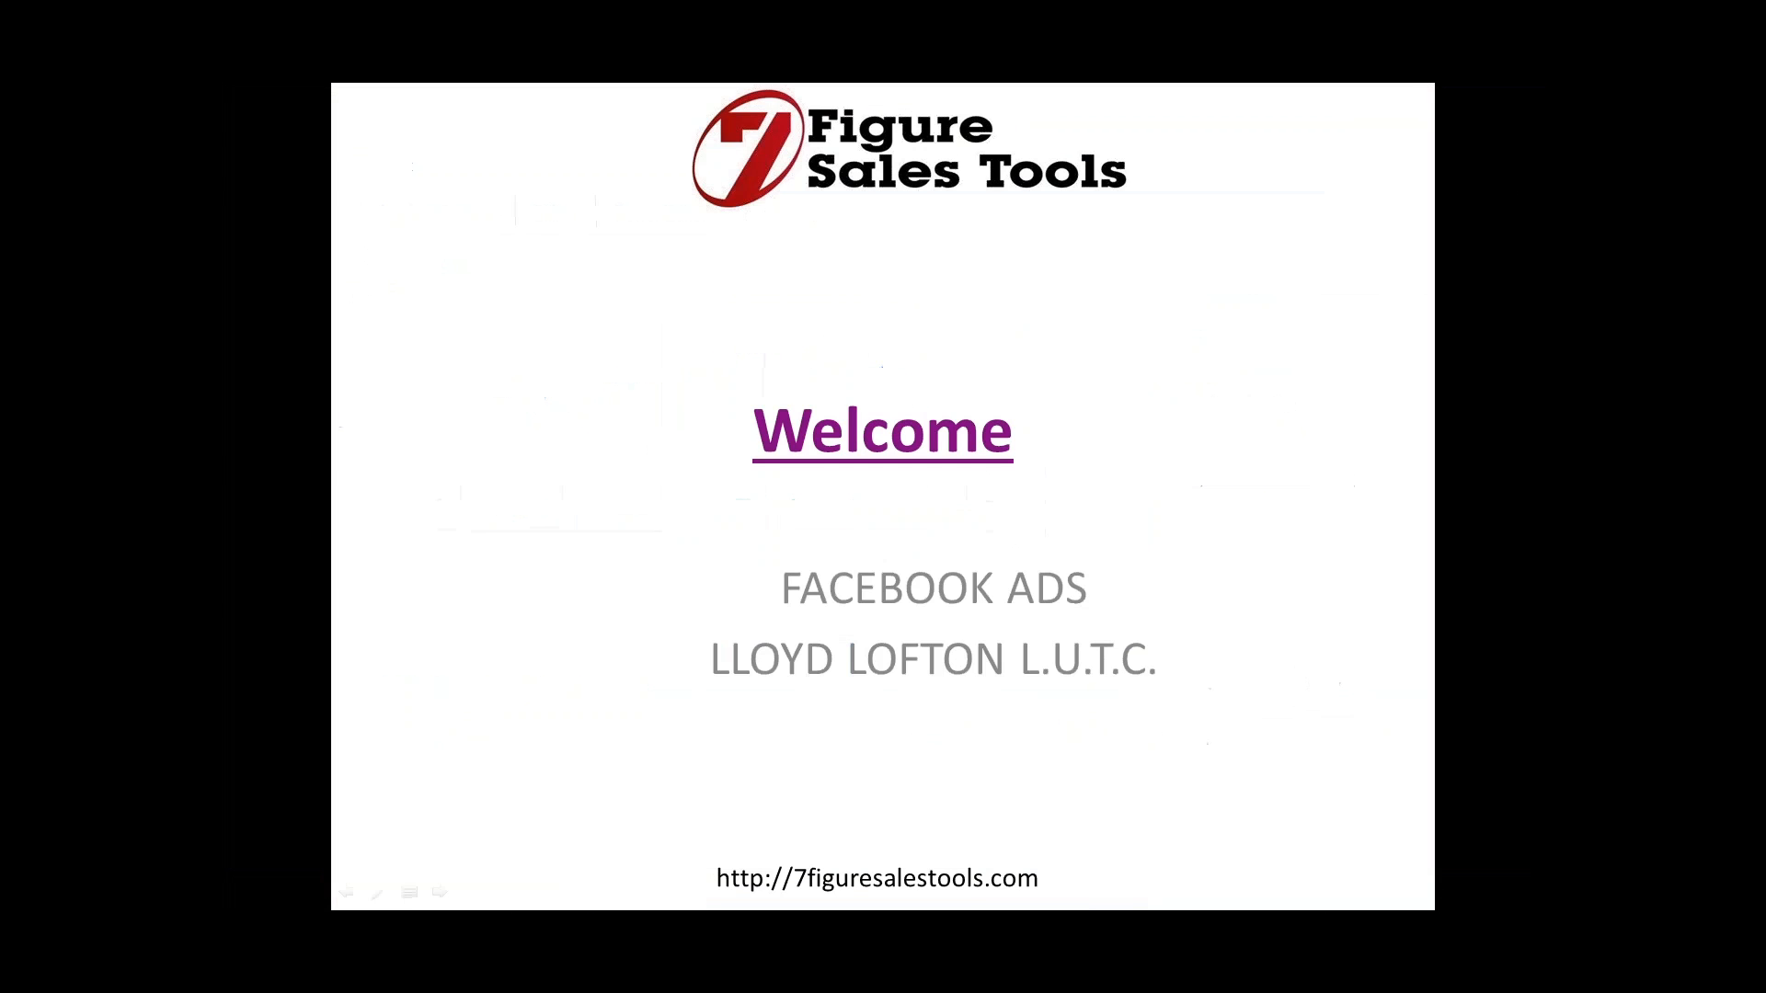
click(746, 461)
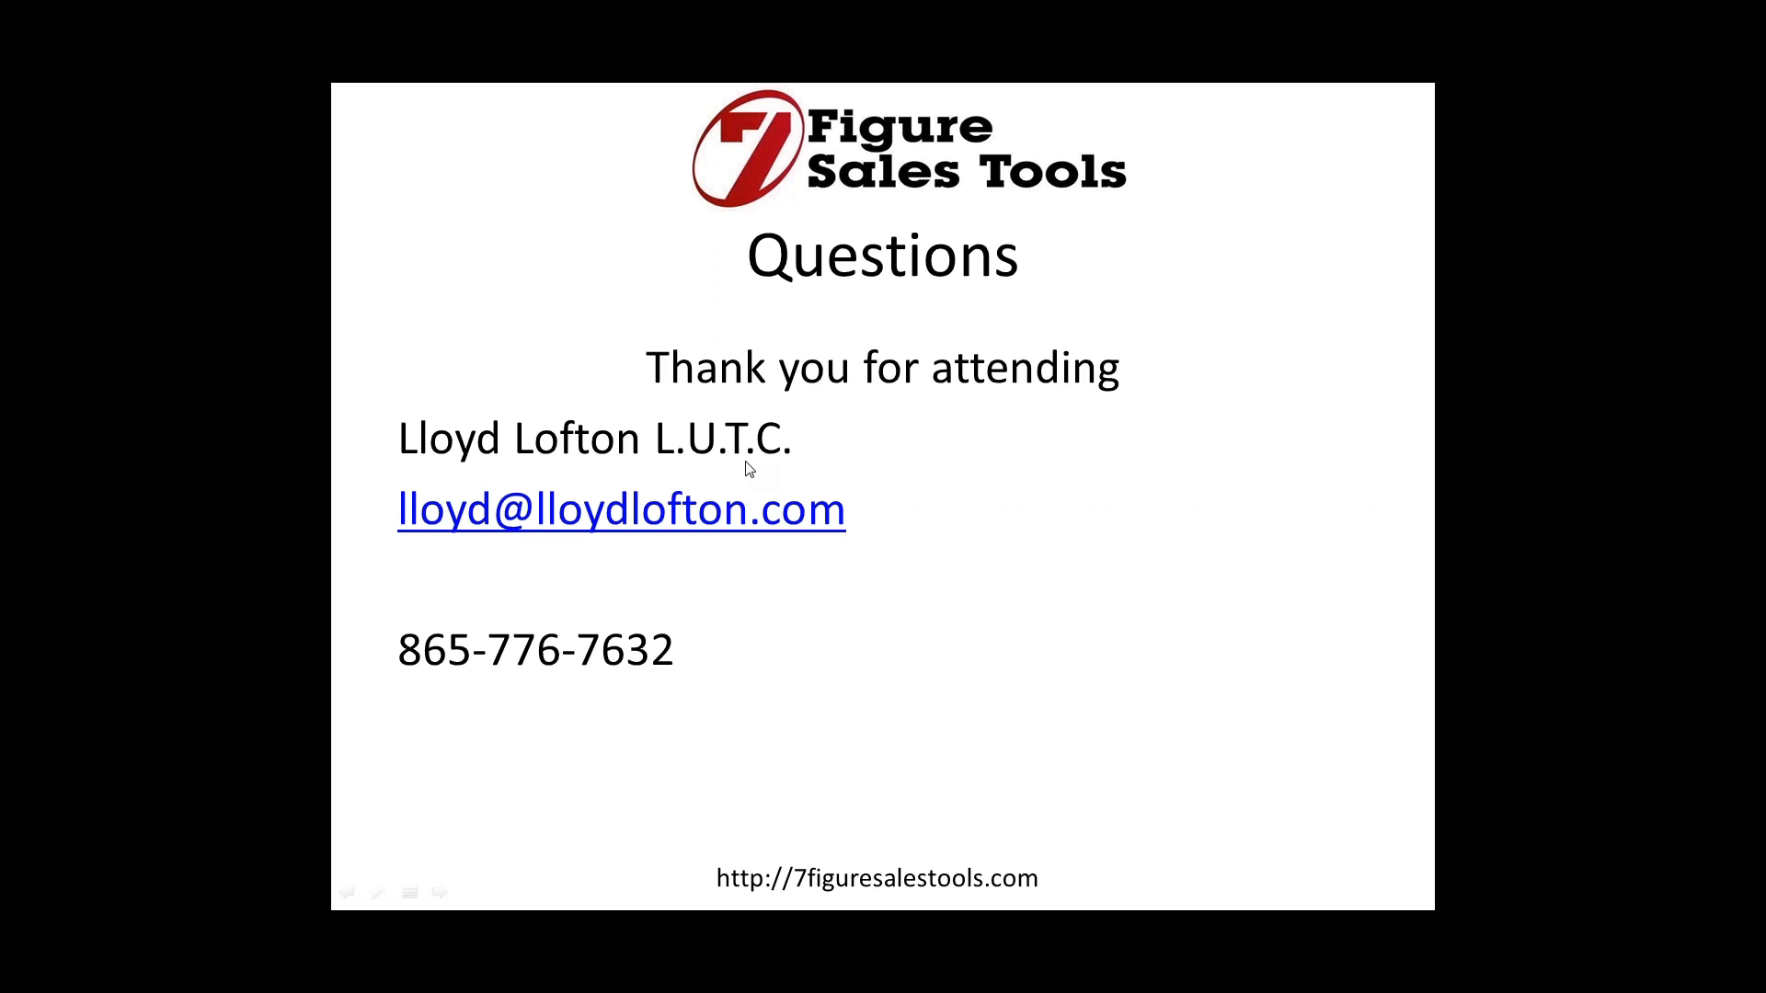